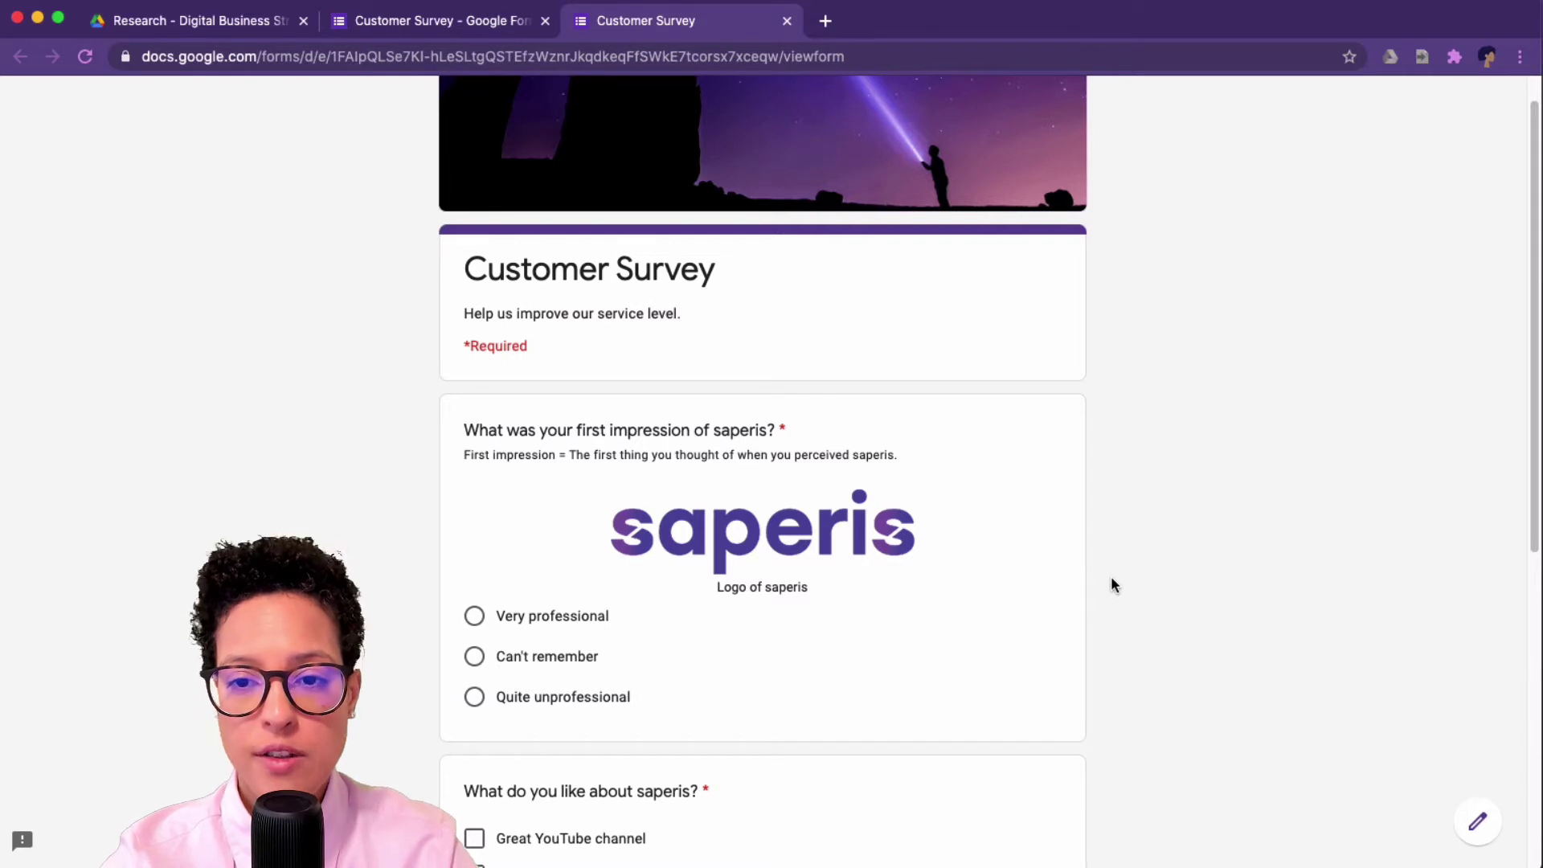
- Choose Very professional as the first impression and tick Great YouTube channel and Love the logo
{"action": "scroll", "coordinate": [1104, 567], "scroll_direction": "down", "scroll_amount": 2}
{"action": "scroll", "coordinate": [1105, 566], "scroll_direction": "down", "scroll_amount": 1}
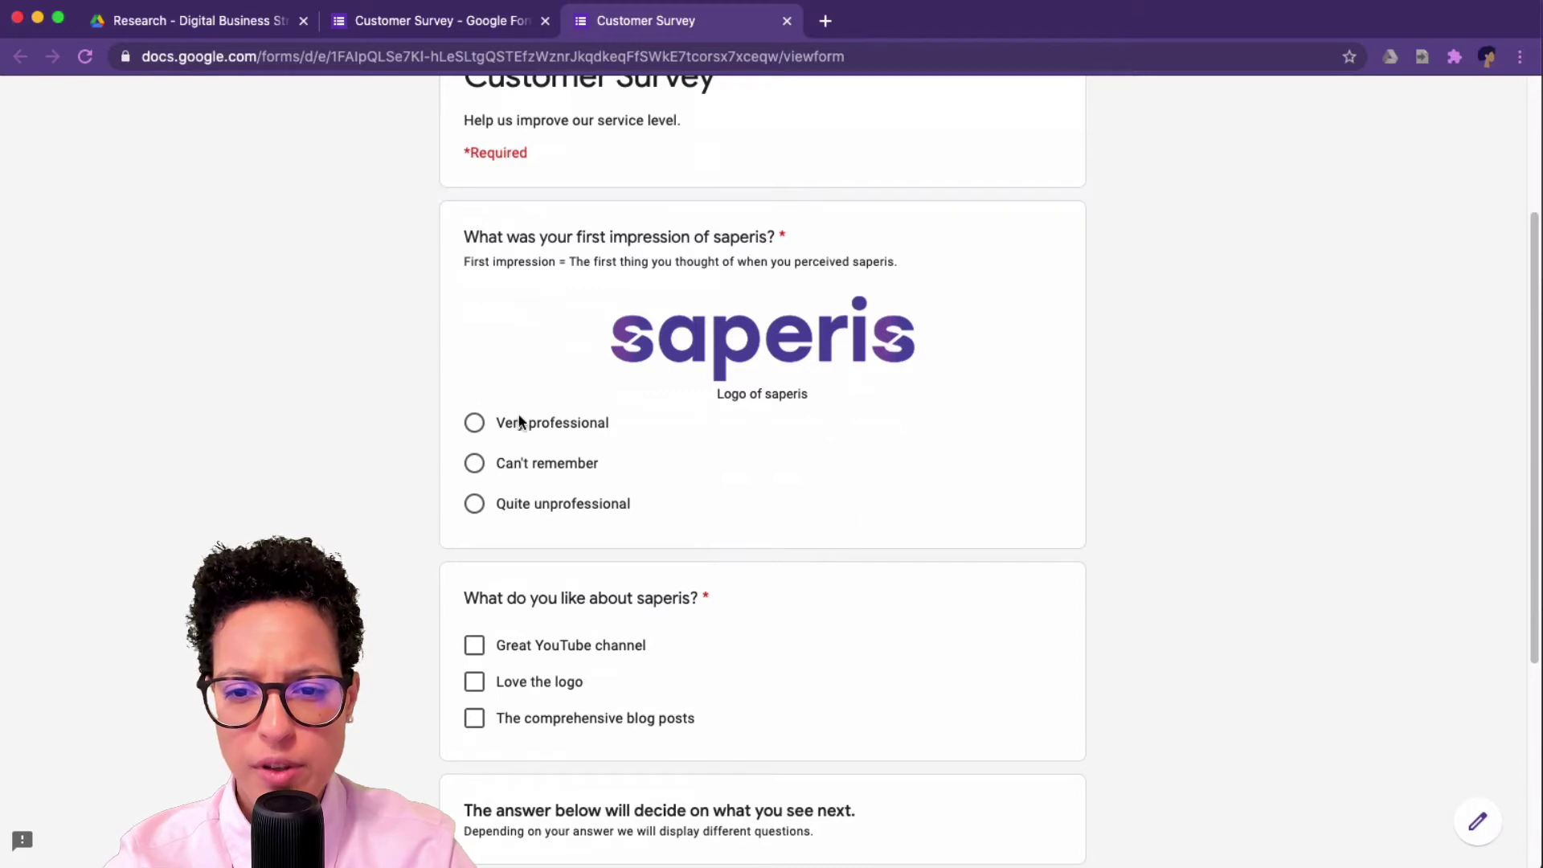
{"action": "left_click", "coordinate": [474, 423]}
{"action": "scroll", "coordinate": [996, 582], "scroll_direction": "down", "scroll_amount": 3}
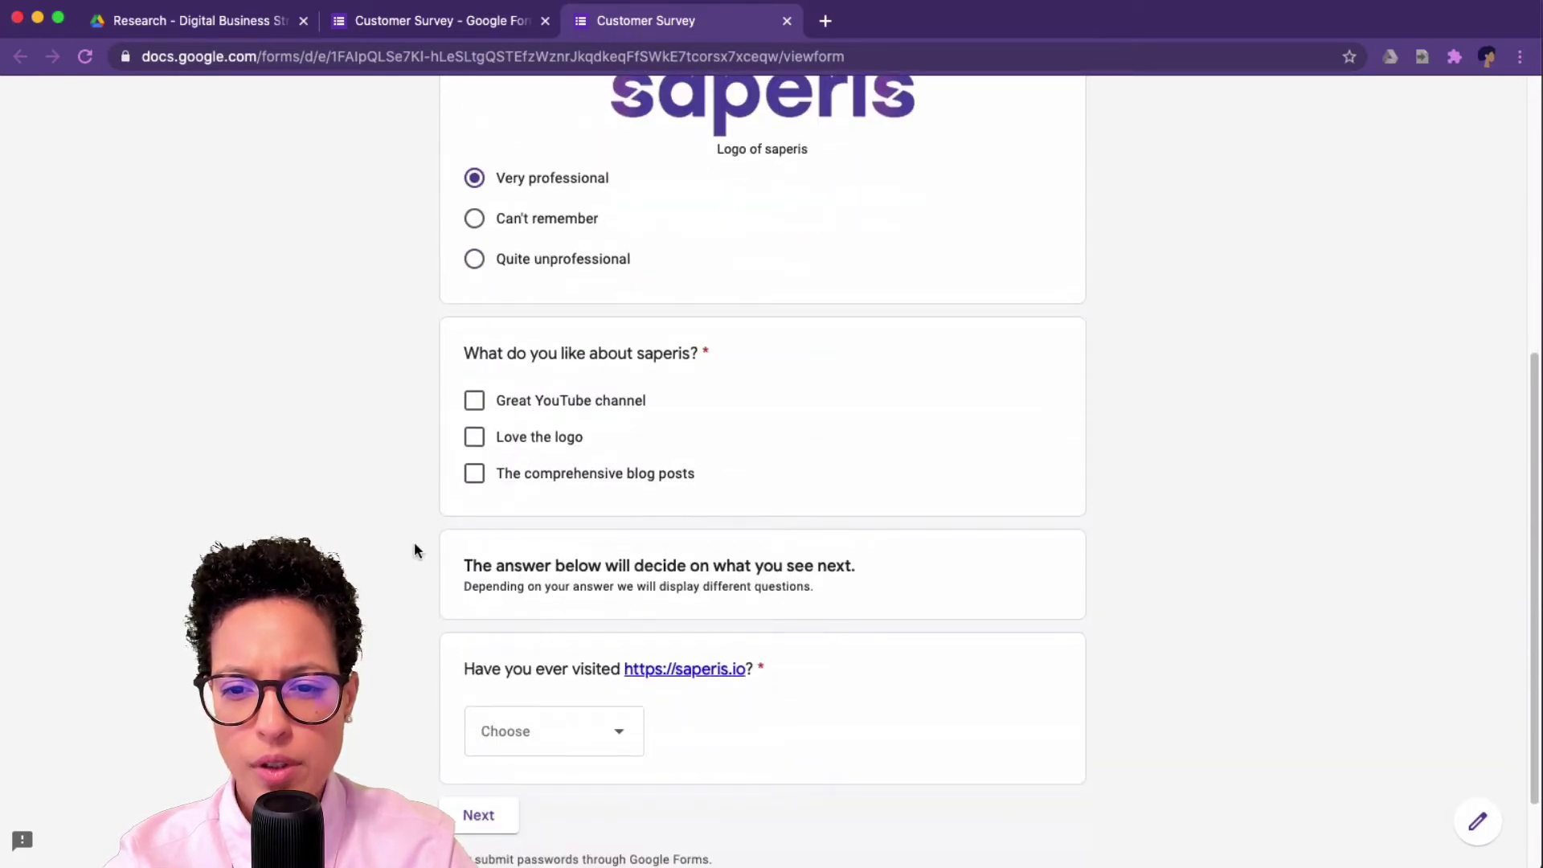
{"action": "left_click", "coordinate": [474, 400]}
{"action": "left_click", "coordinate": [474, 437]}
- Answer No to having visited saperis.io and continue to the next page
{"action": "scroll", "coordinate": [993, 639], "scroll_direction": "down", "scroll_amount": 2}
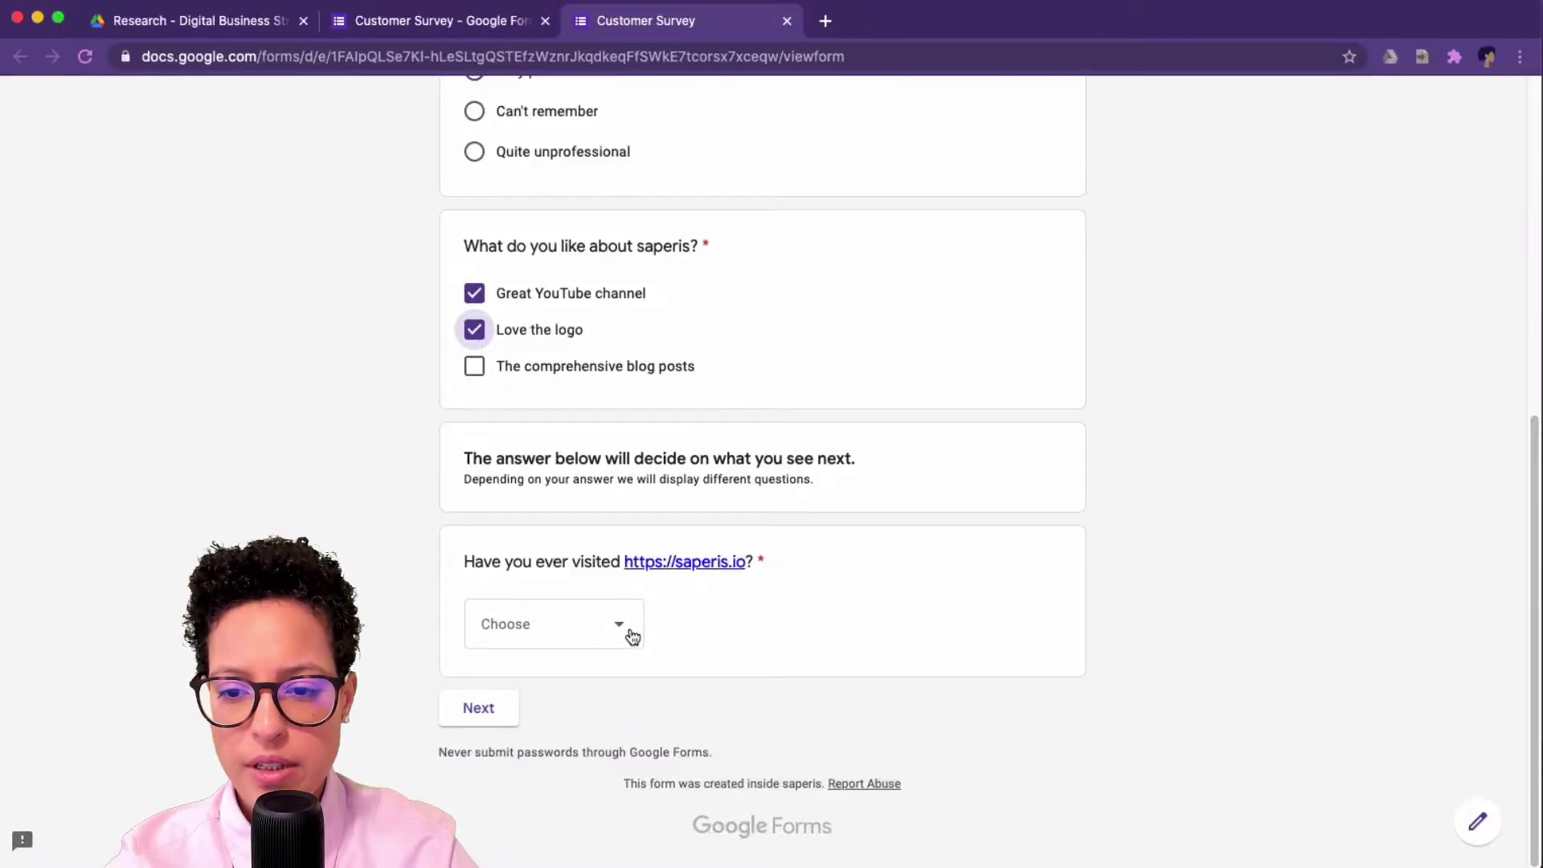
{"action": "left_click", "coordinate": [632, 637]}
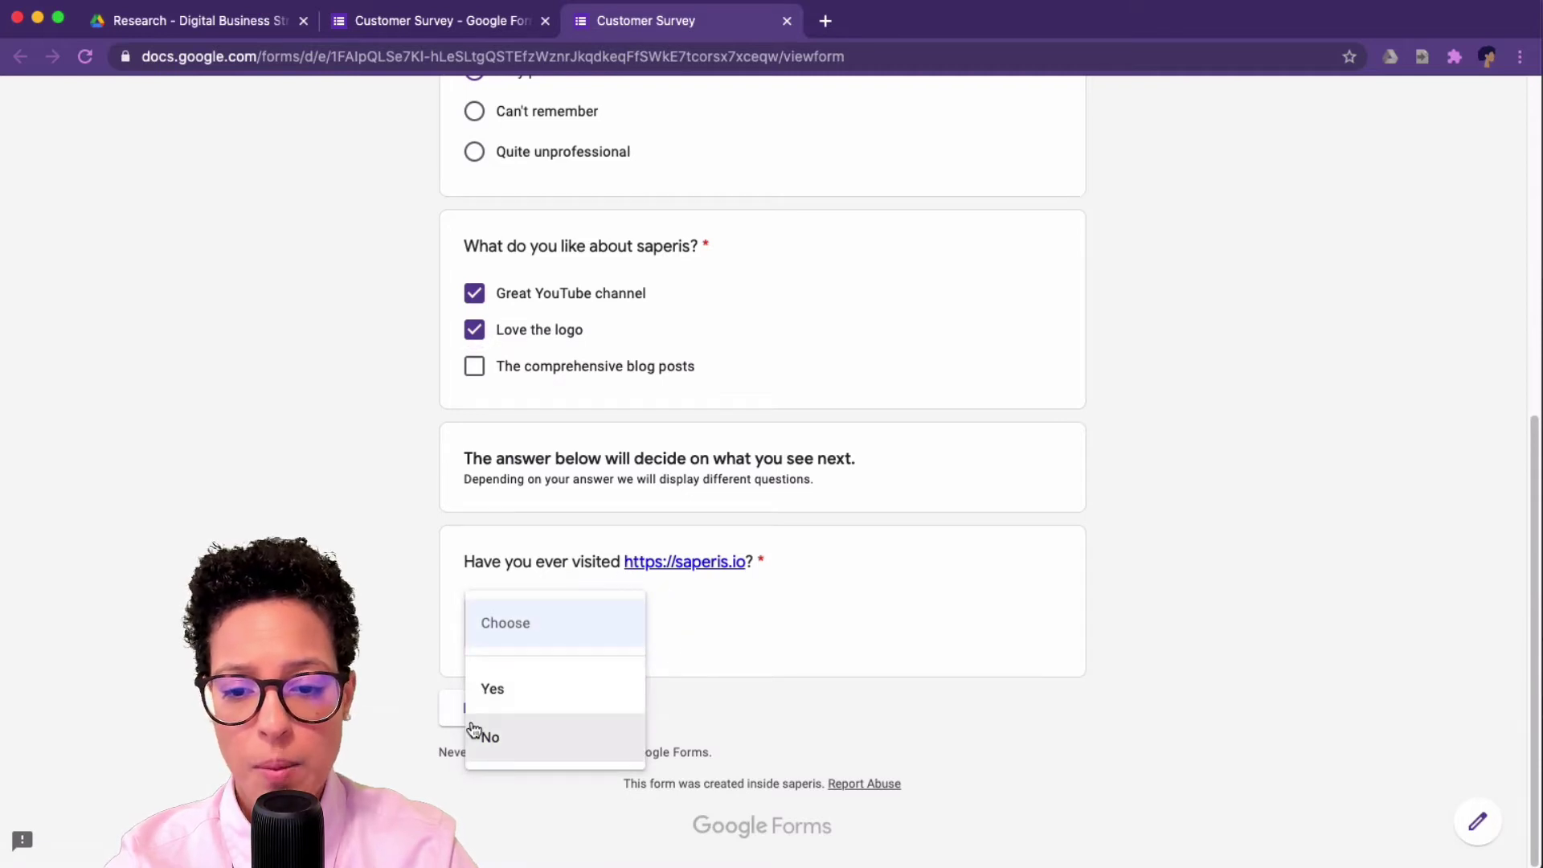
{"action": "left_click", "coordinate": [546, 753]}
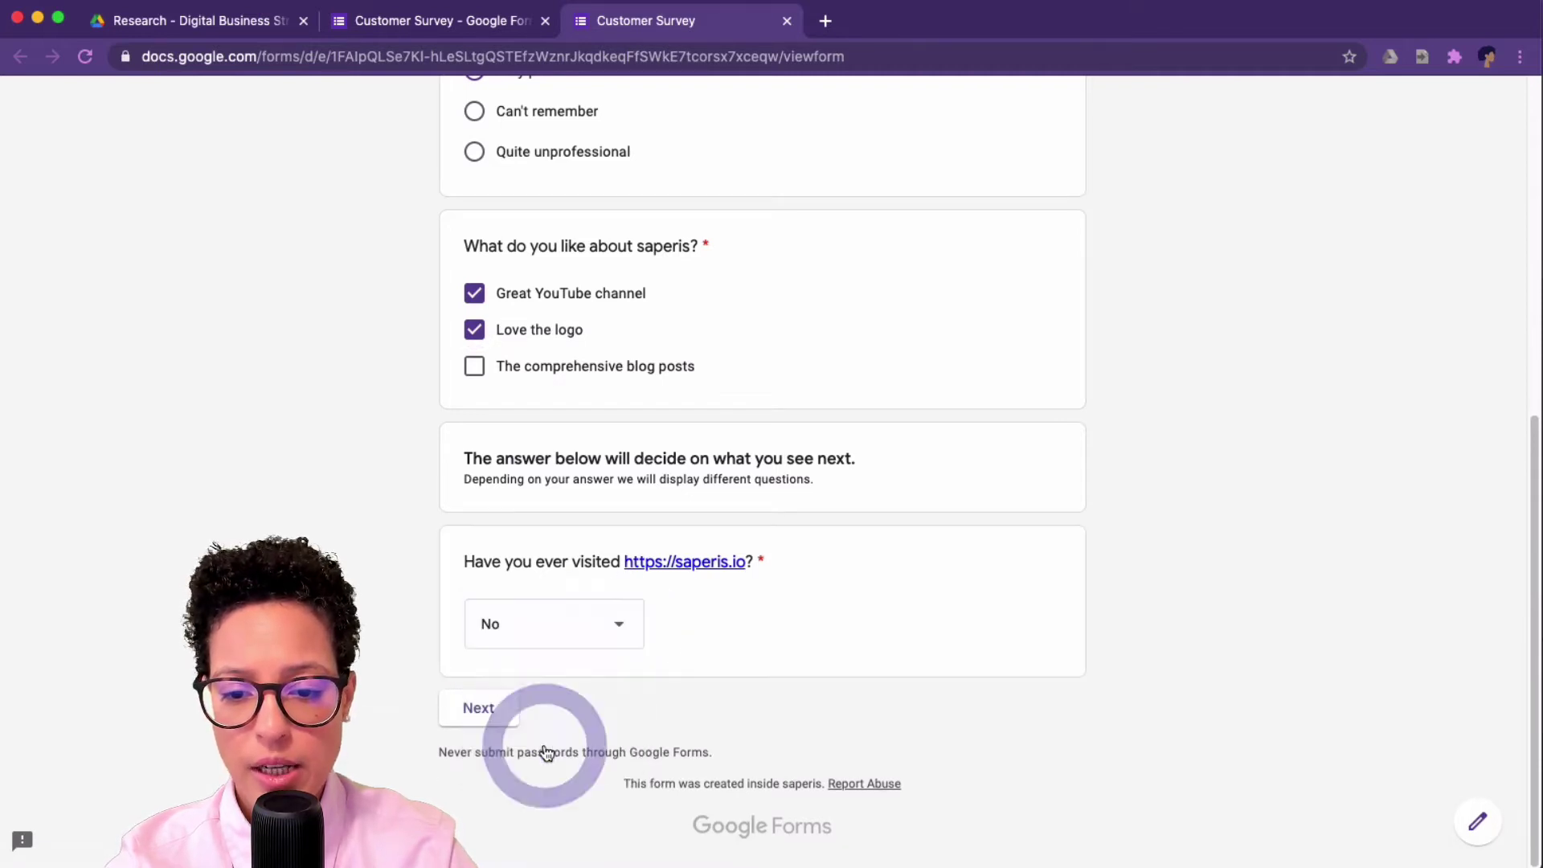
{"action": "left_click", "coordinate": [480, 710]}
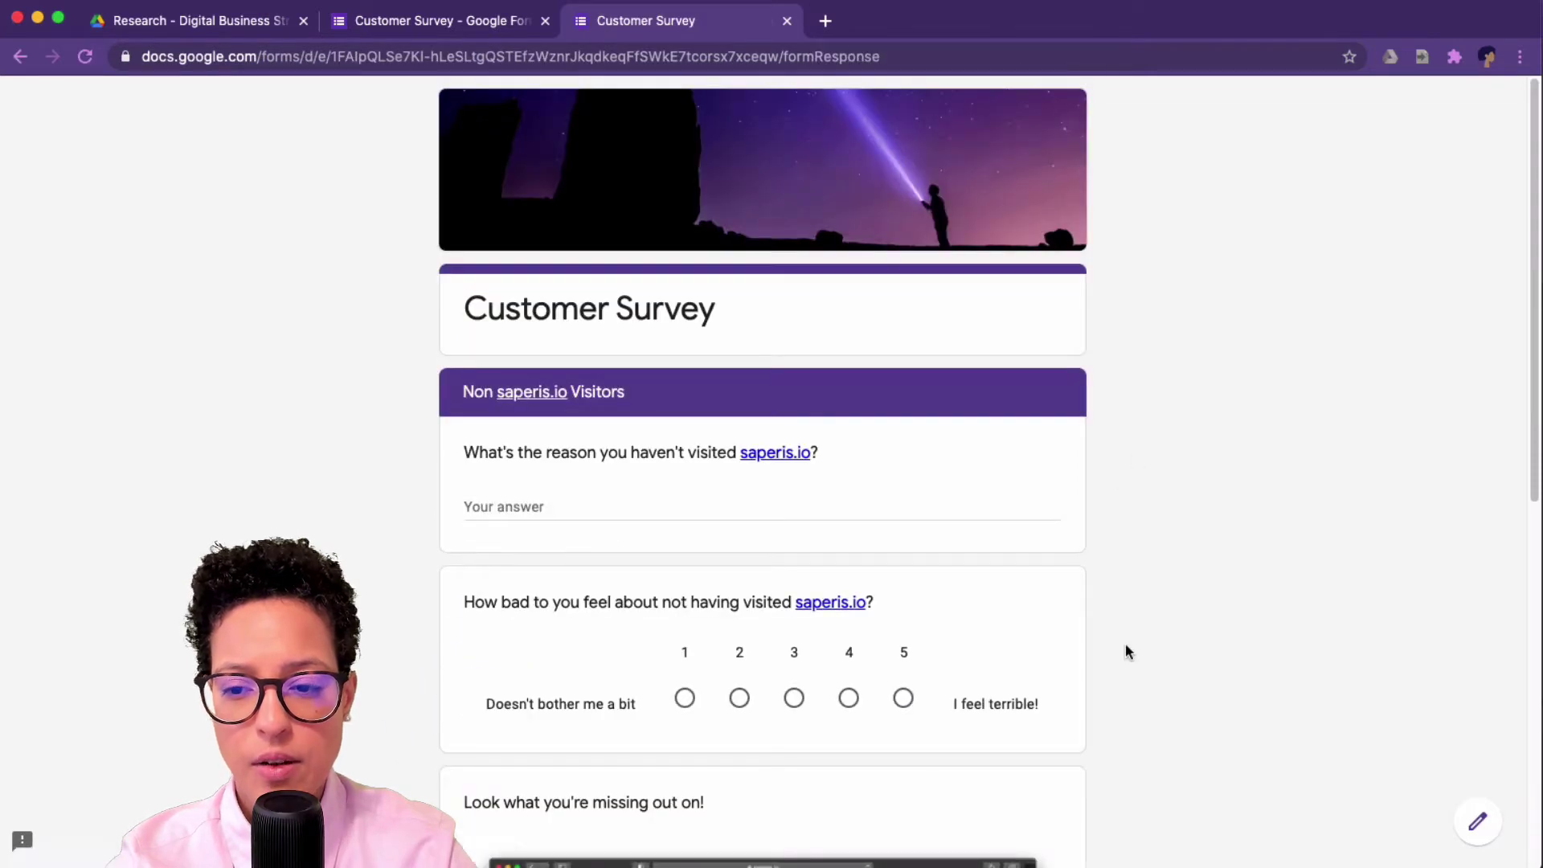
- Answer 'Just because' for why saperis.io wasn't visited
{"action": "scroll", "coordinate": [1125, 647], "scroll_direction": "down", "scroll_amount": 2}
{"action": "left_click", "coordinate": [607, 428]}
{"action": "type", "text": "Just be"}
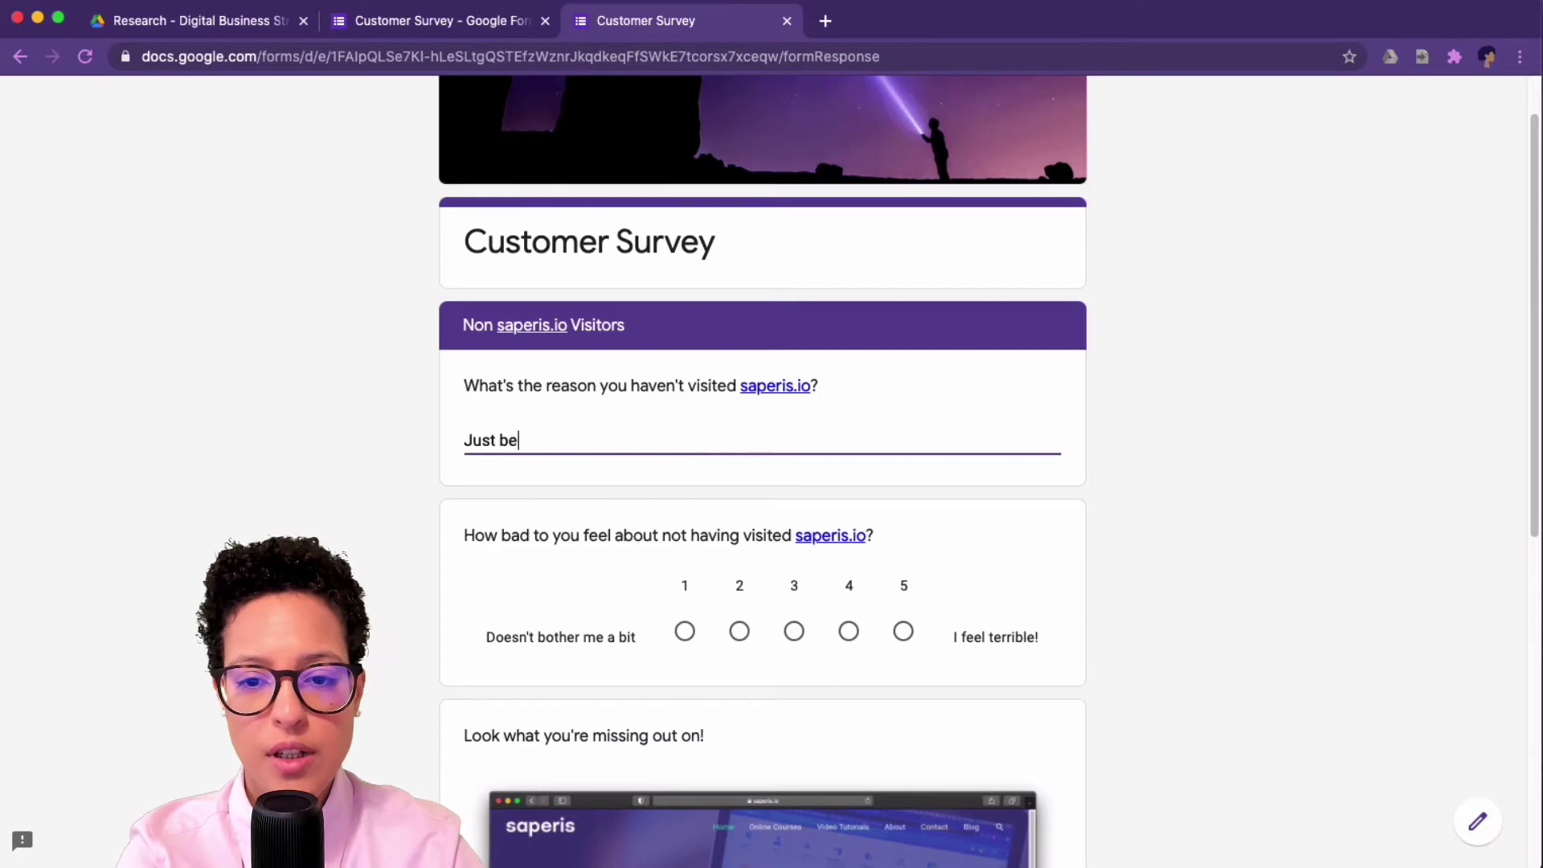
{"action": "type", "text": "cause..."}
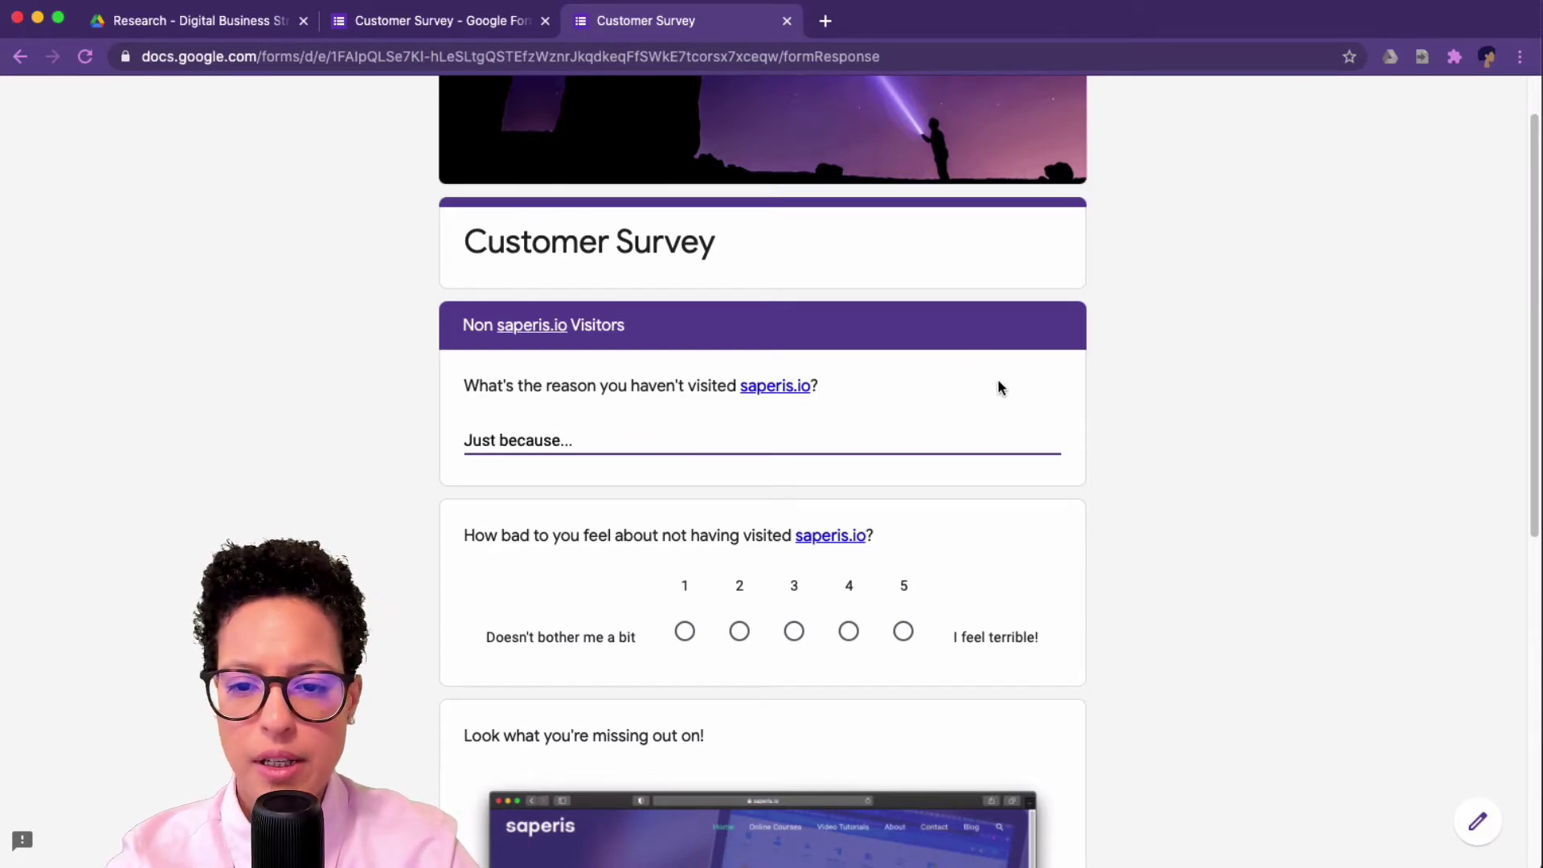
{"action": "scroll", "coordinate": [1000, 388], "scroll_direction": "down", "scroll_amount": 3}
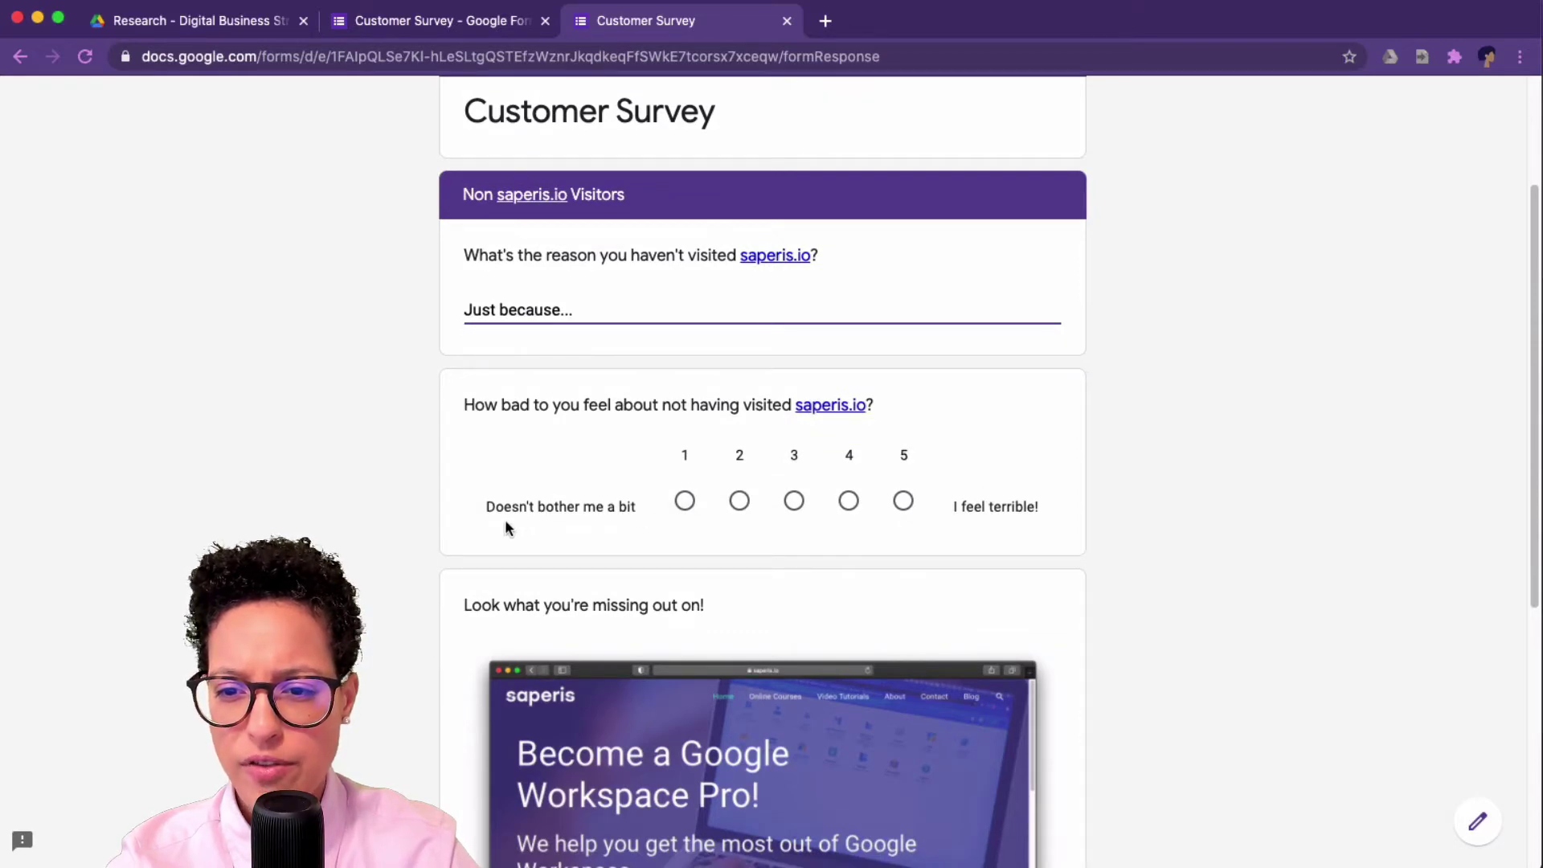
- Rate the feeling 5 (I feel terrible) and continue to the YouTube channel section
{"action": "left_click", "coordinate": [904, 500]}
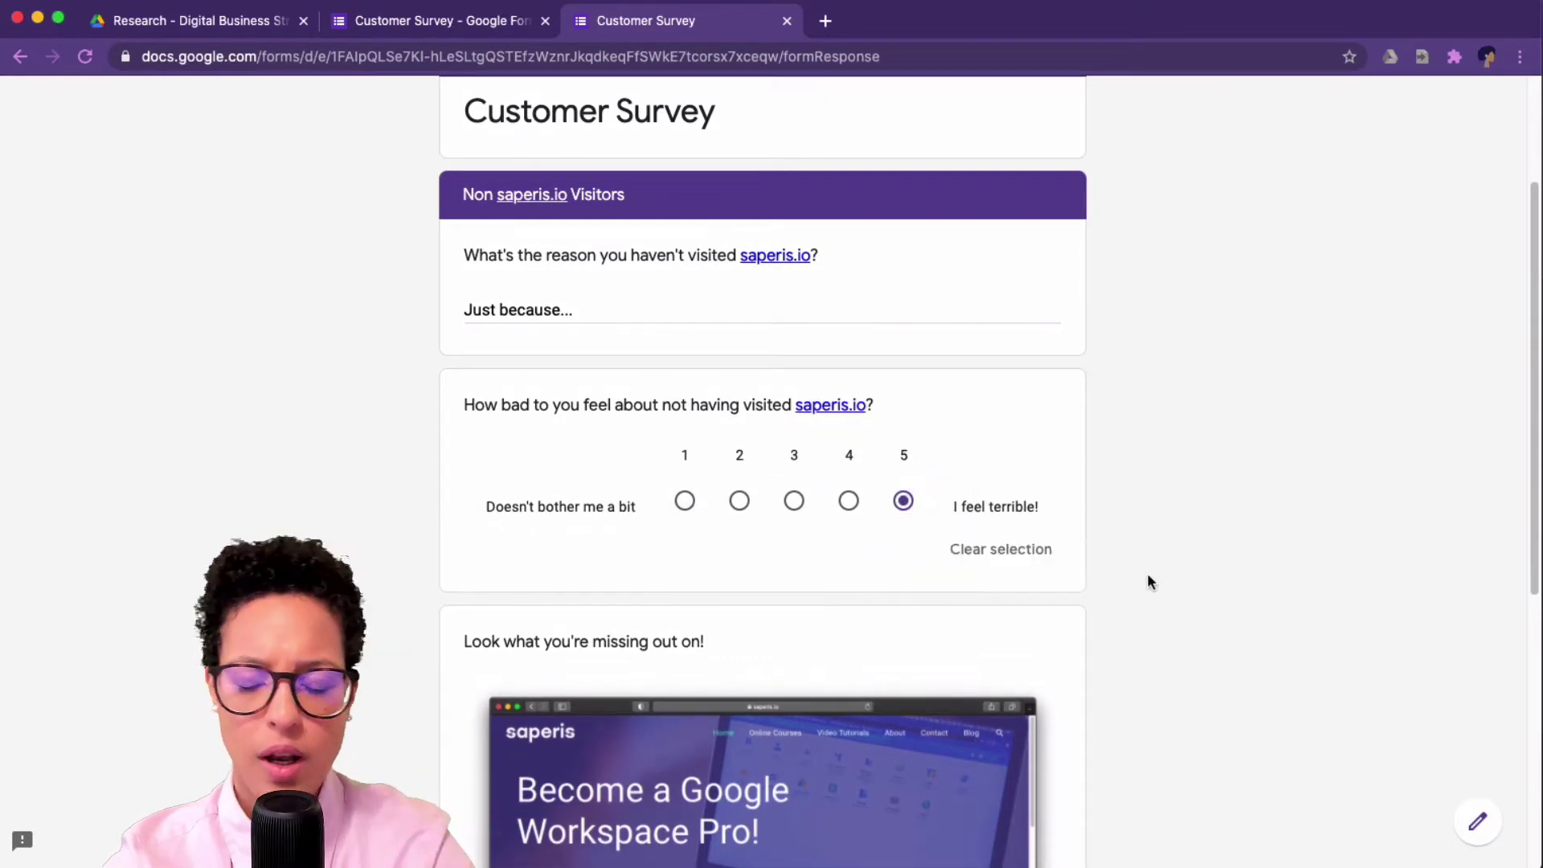
{"action": "scroll", "coordinate": [1145, 578], "scroll_direction": "down", "scroll_amount": 8}
{"action": "scroll", "coordinate": [1138, 584], "scroll_direction": "up", "scroll_amount": 3}
{"action": "scroll", "coordinate": [1137, 579], "scroll_direction": "down", "scroll_amount": 2}
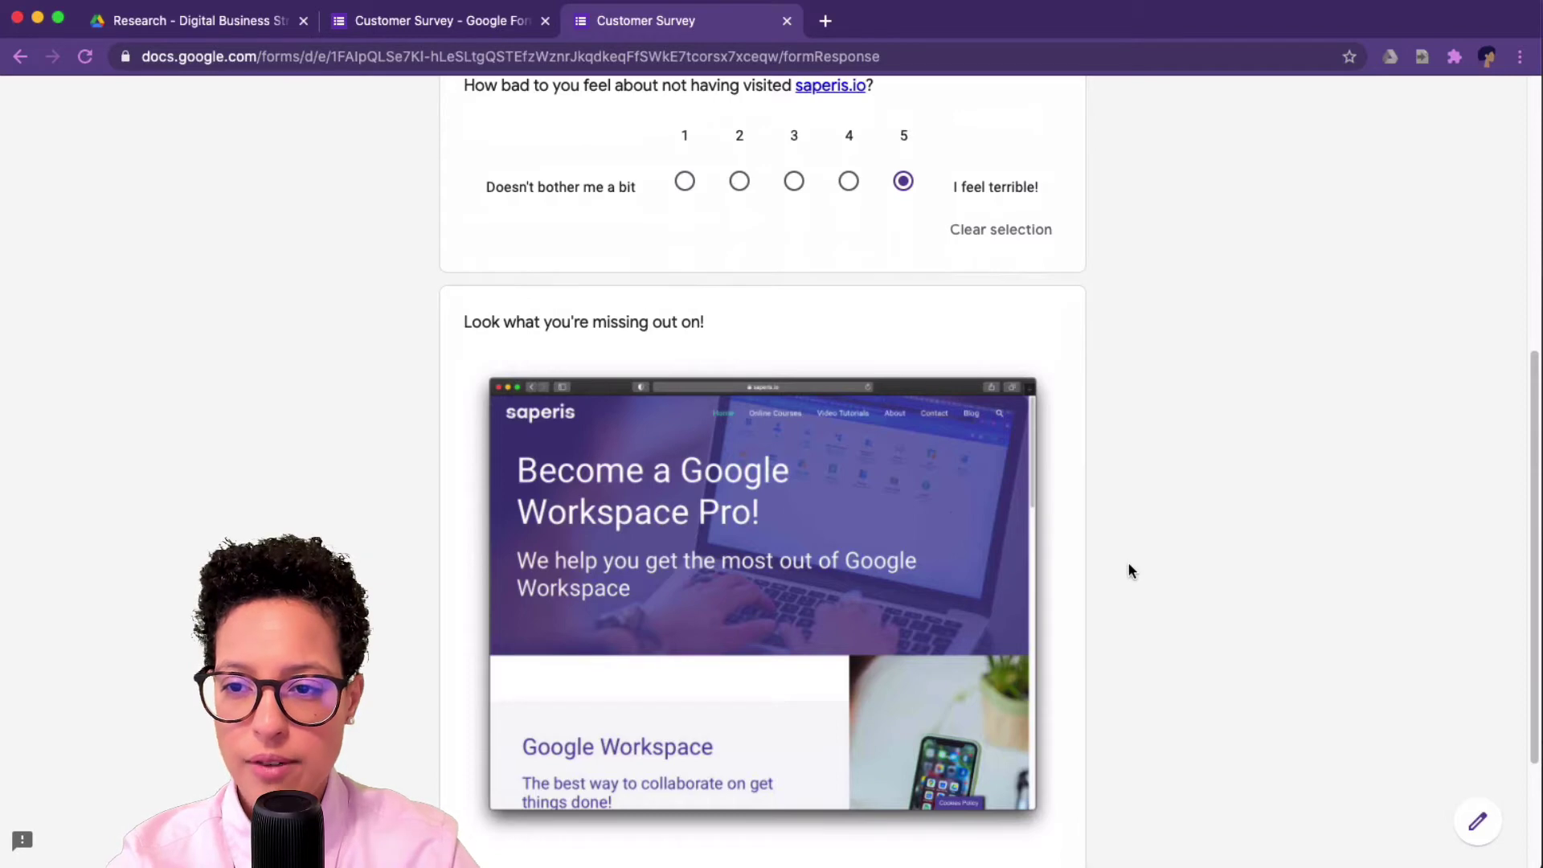
{"action": "scroll", "coordinate": [1125, 563], "scroll_direction": "down", "scroll_amount": 1}
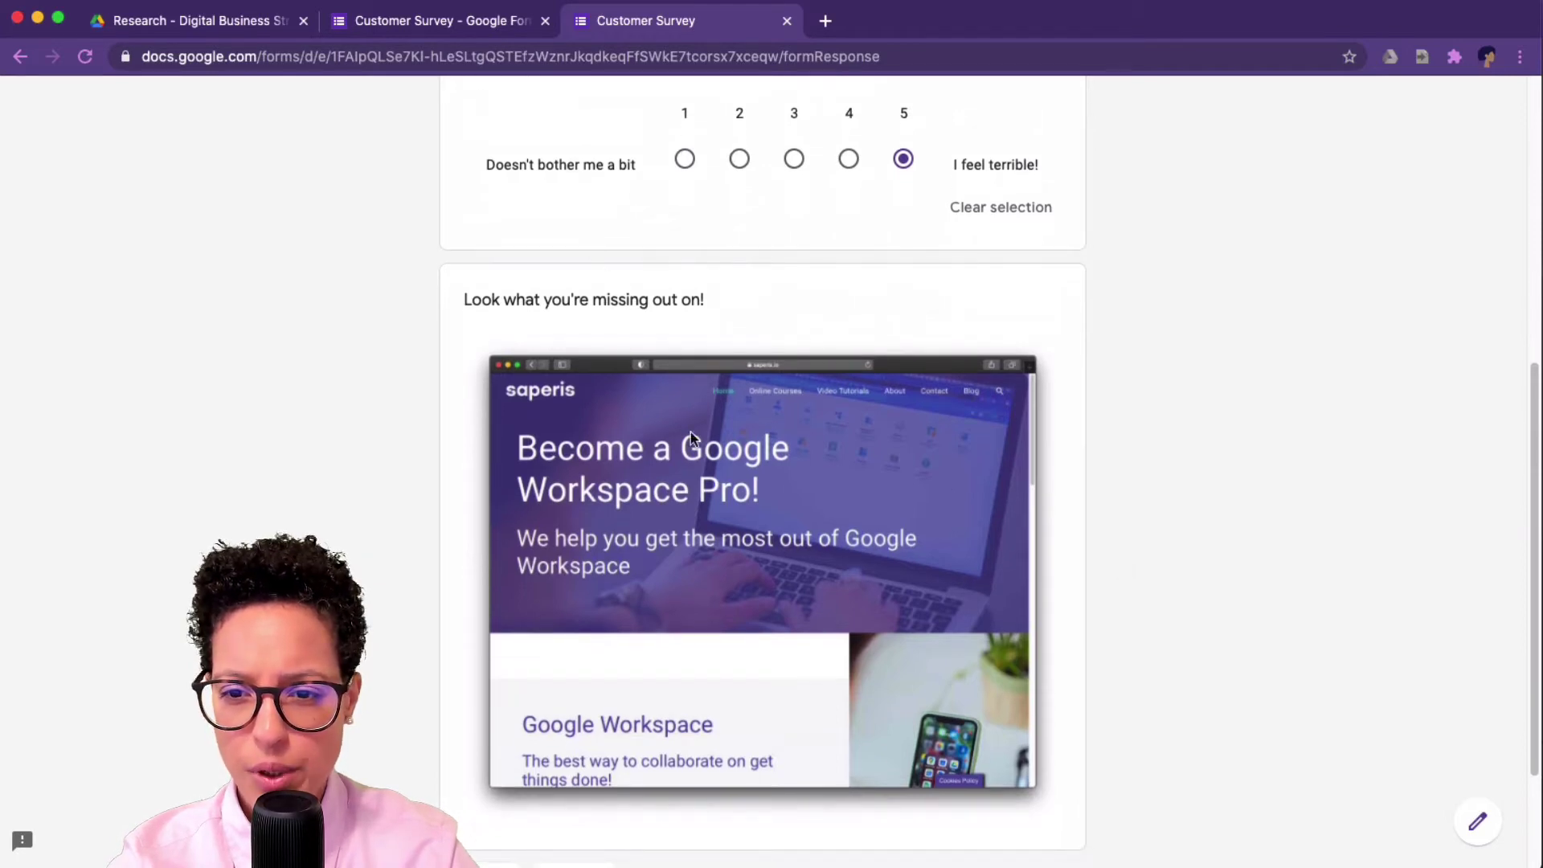
{"action": "scroll", "coordinate": [1113, 628], "scroll_direction": "down", "scroll_amount": 5}
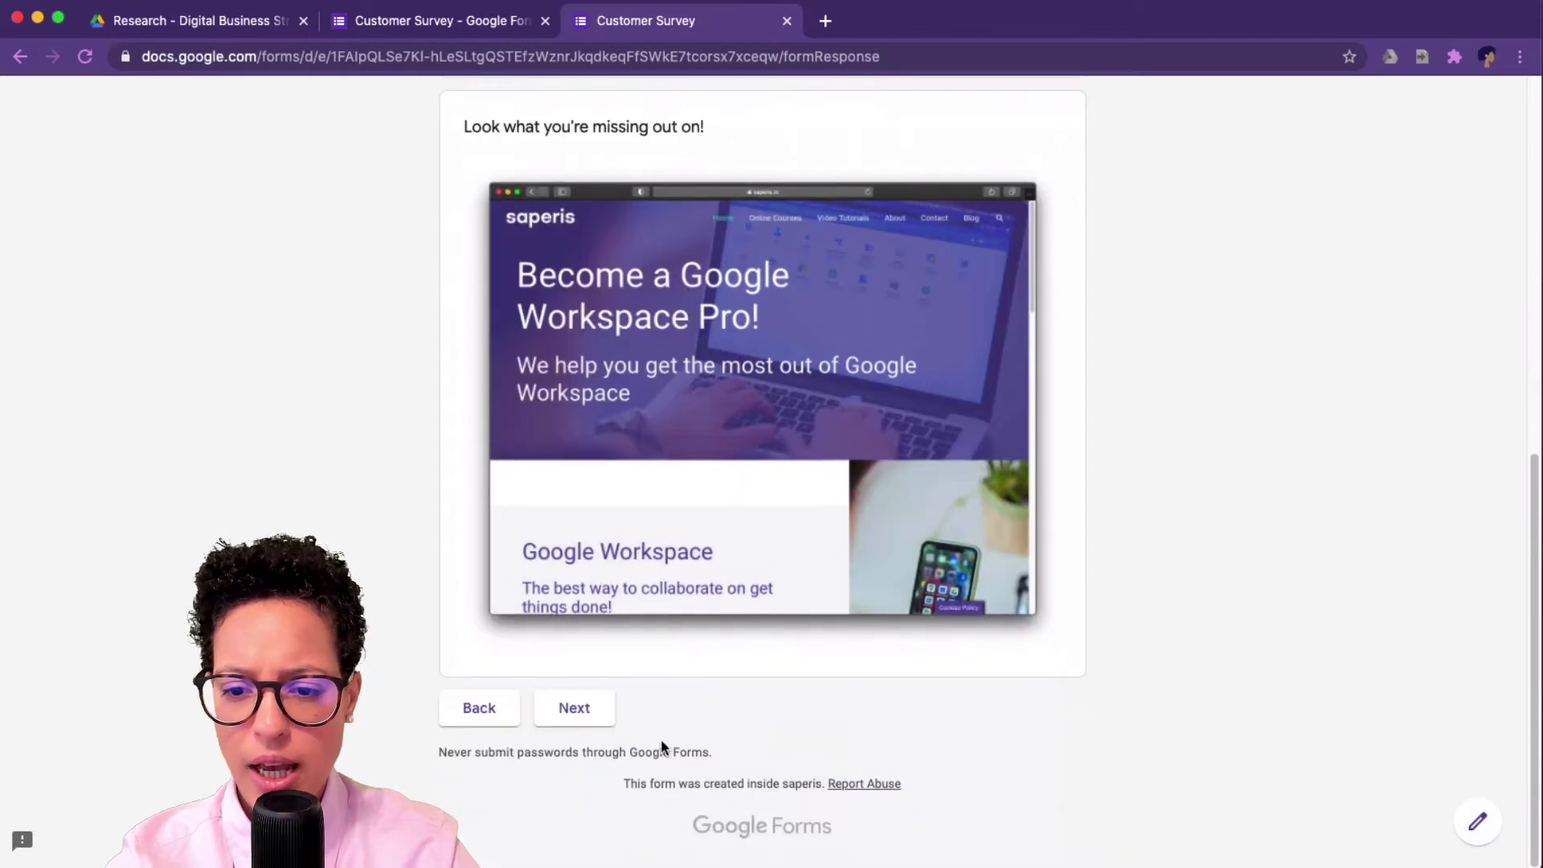
{"action": "left_click", "coordinate": [573, 710]}
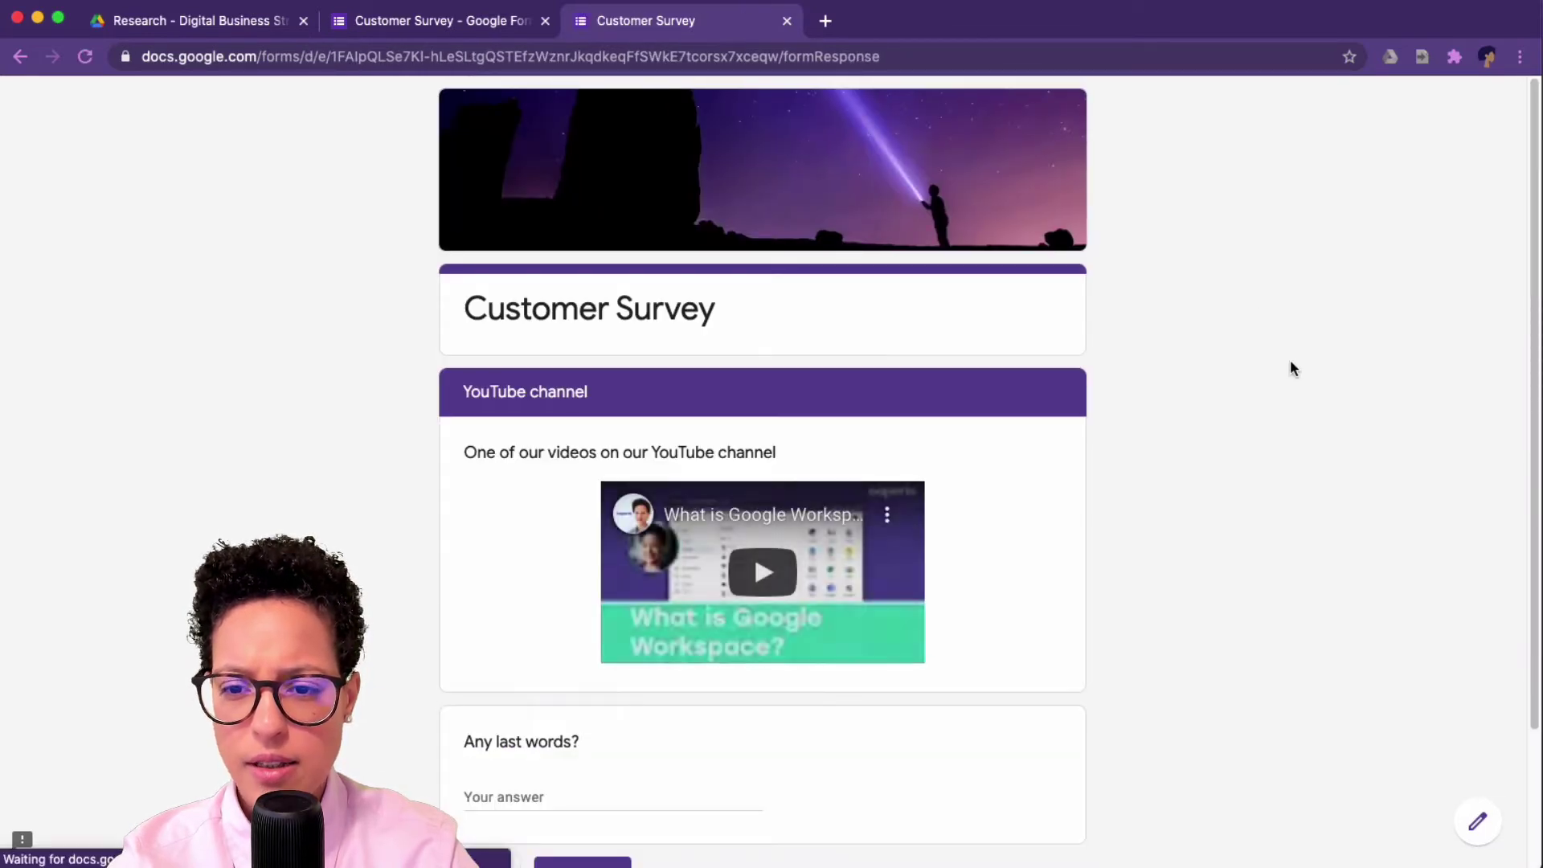
- Enter 'Great form!' as the last words, submit the response, and return to the Research folder
{"action": "scroll", "coordinate": [1189, 580], "scroll_direction": "down", "scroll_amount": 3}
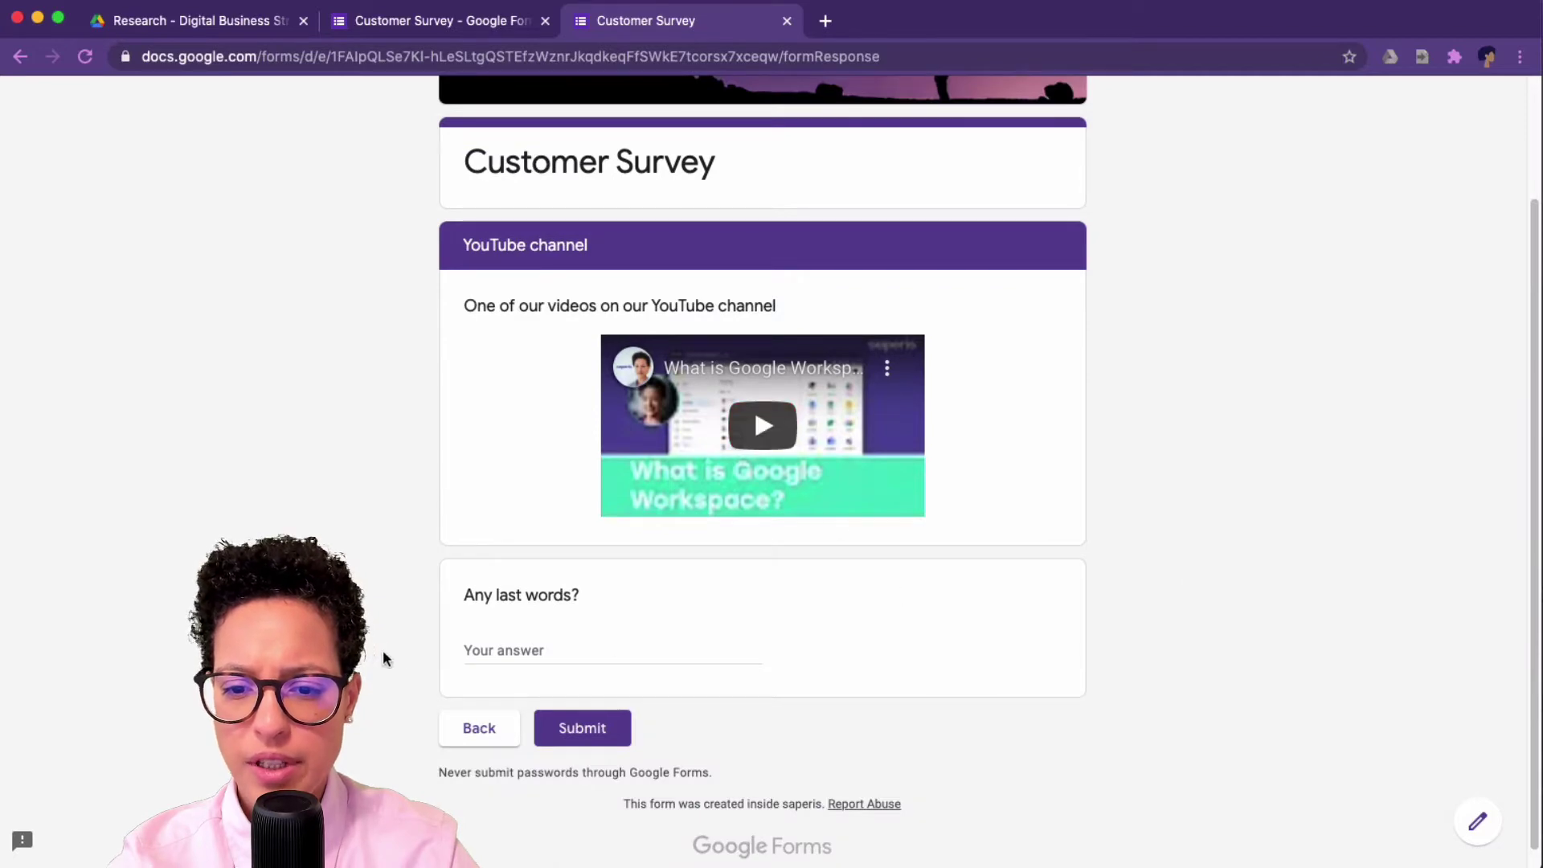
{"action": "left_click", "coordinate": [553, 638]}
{"action": "type", "text": "Great form!"}
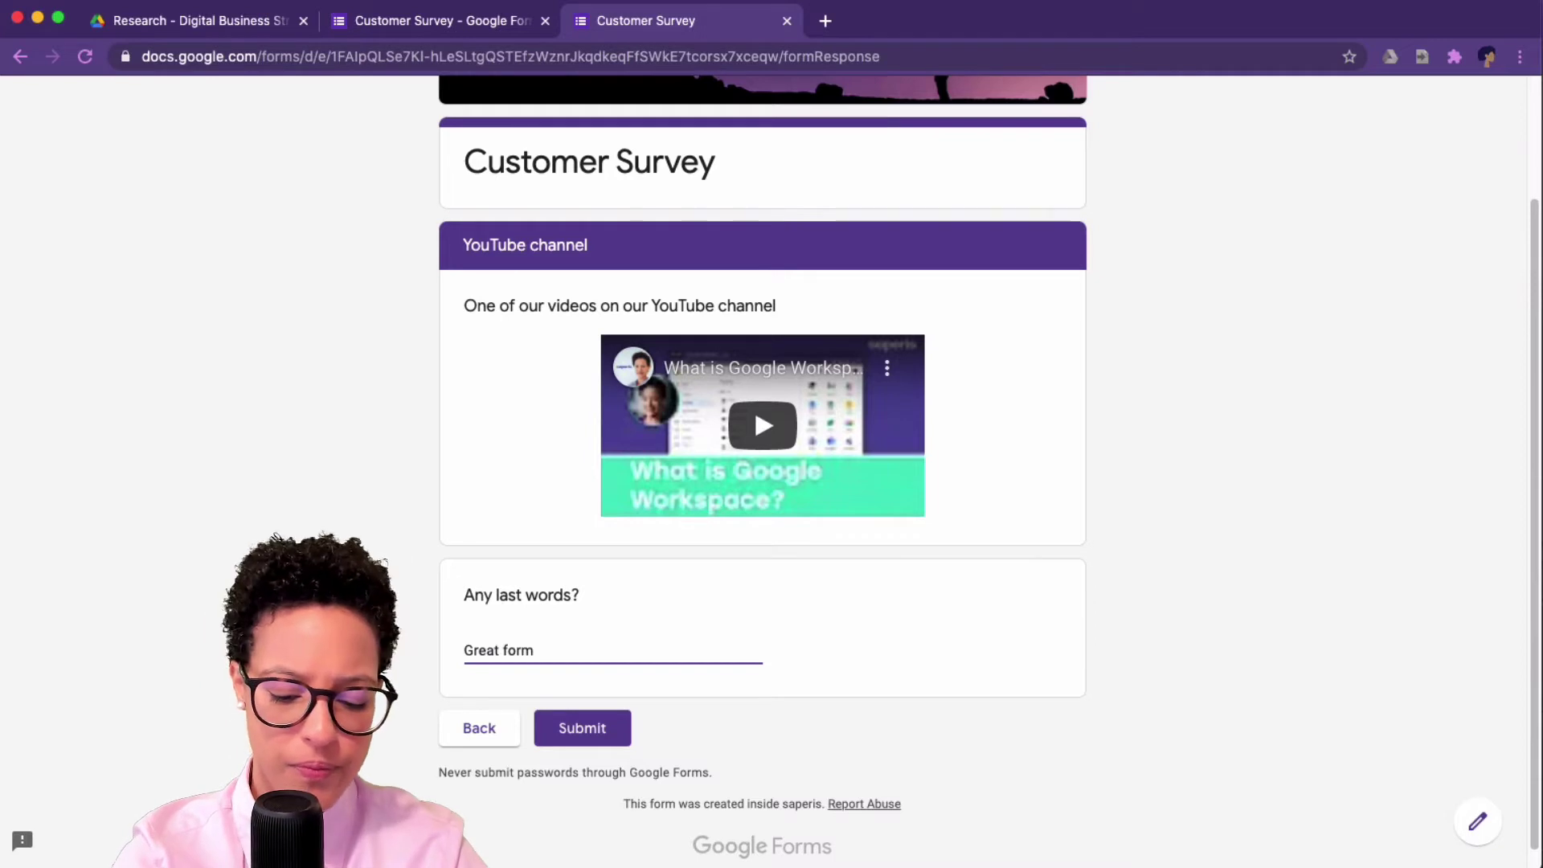
{"action": "left_click", "coordinate": [582, 728]}
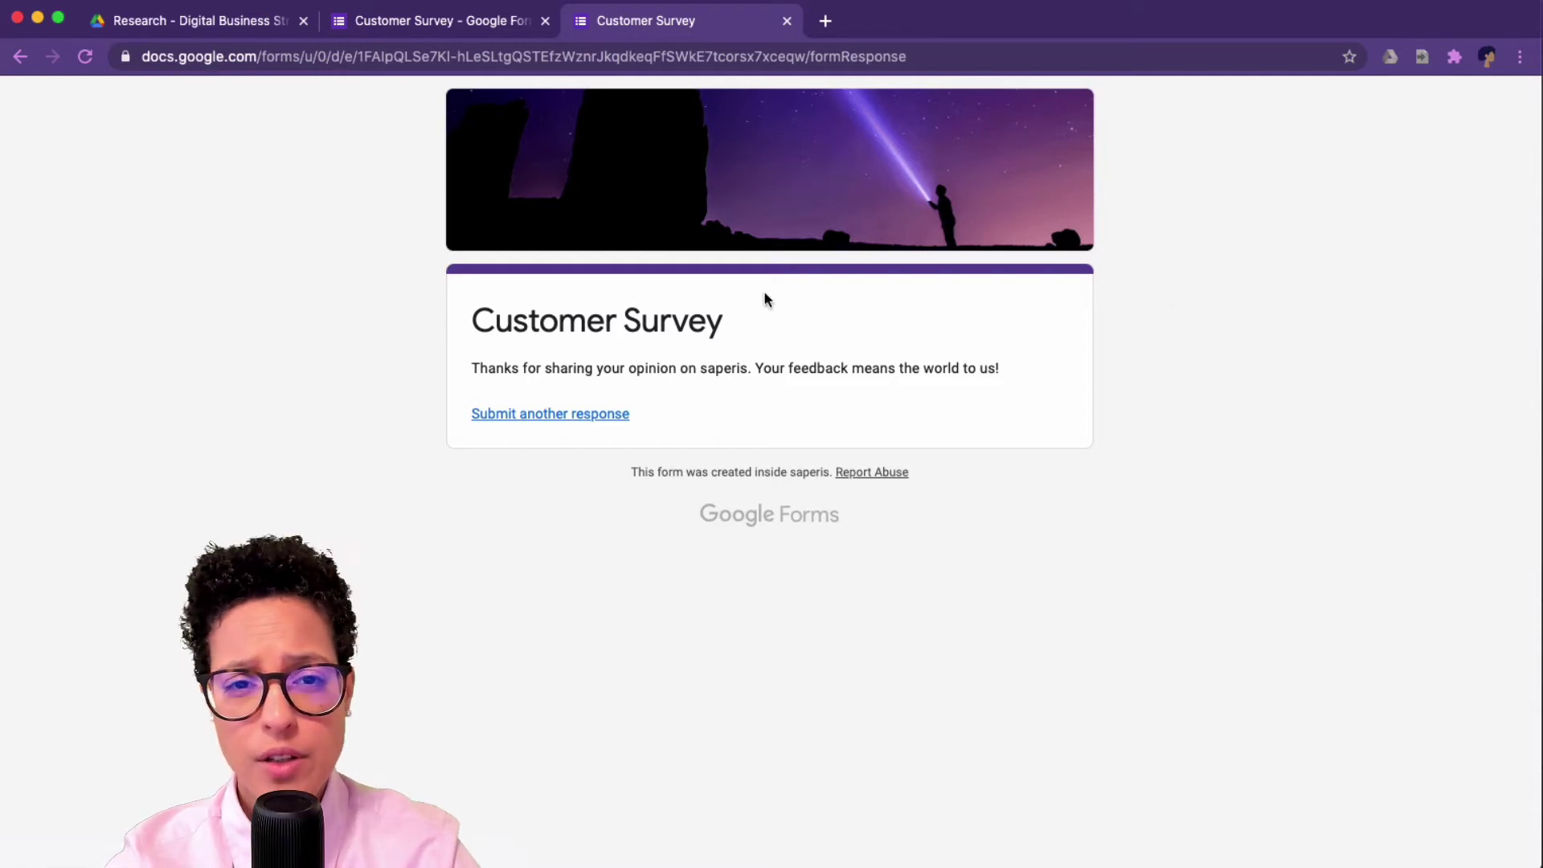
{"action": "left_click", "coordinate": [204, 27]}
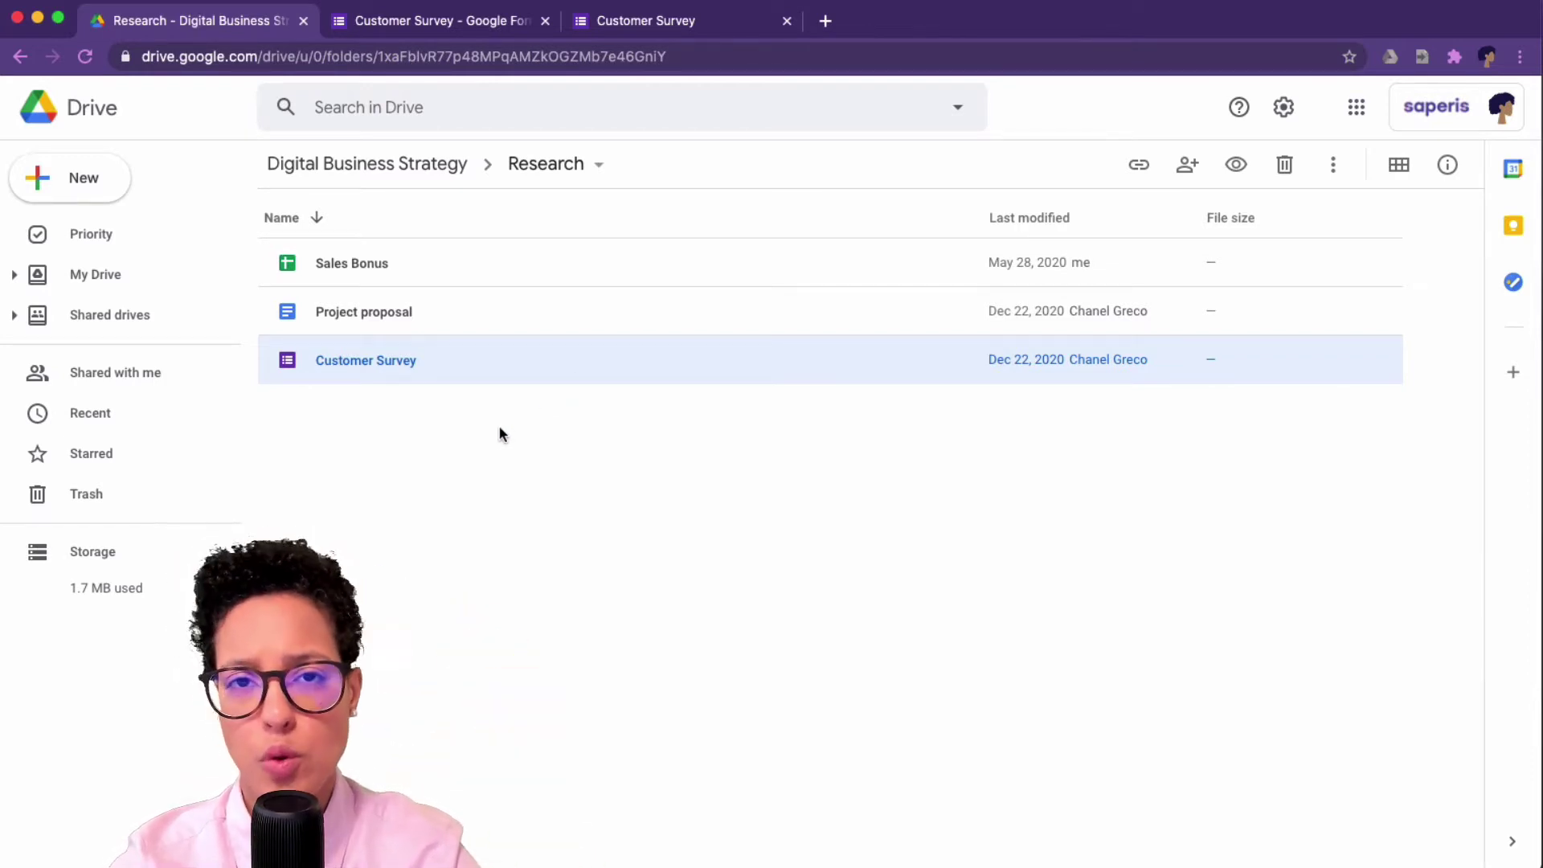
- Create a blank Google Form from the Research folder's right-click menu
{"action": "right_click", "coordinate": [393, 415]}
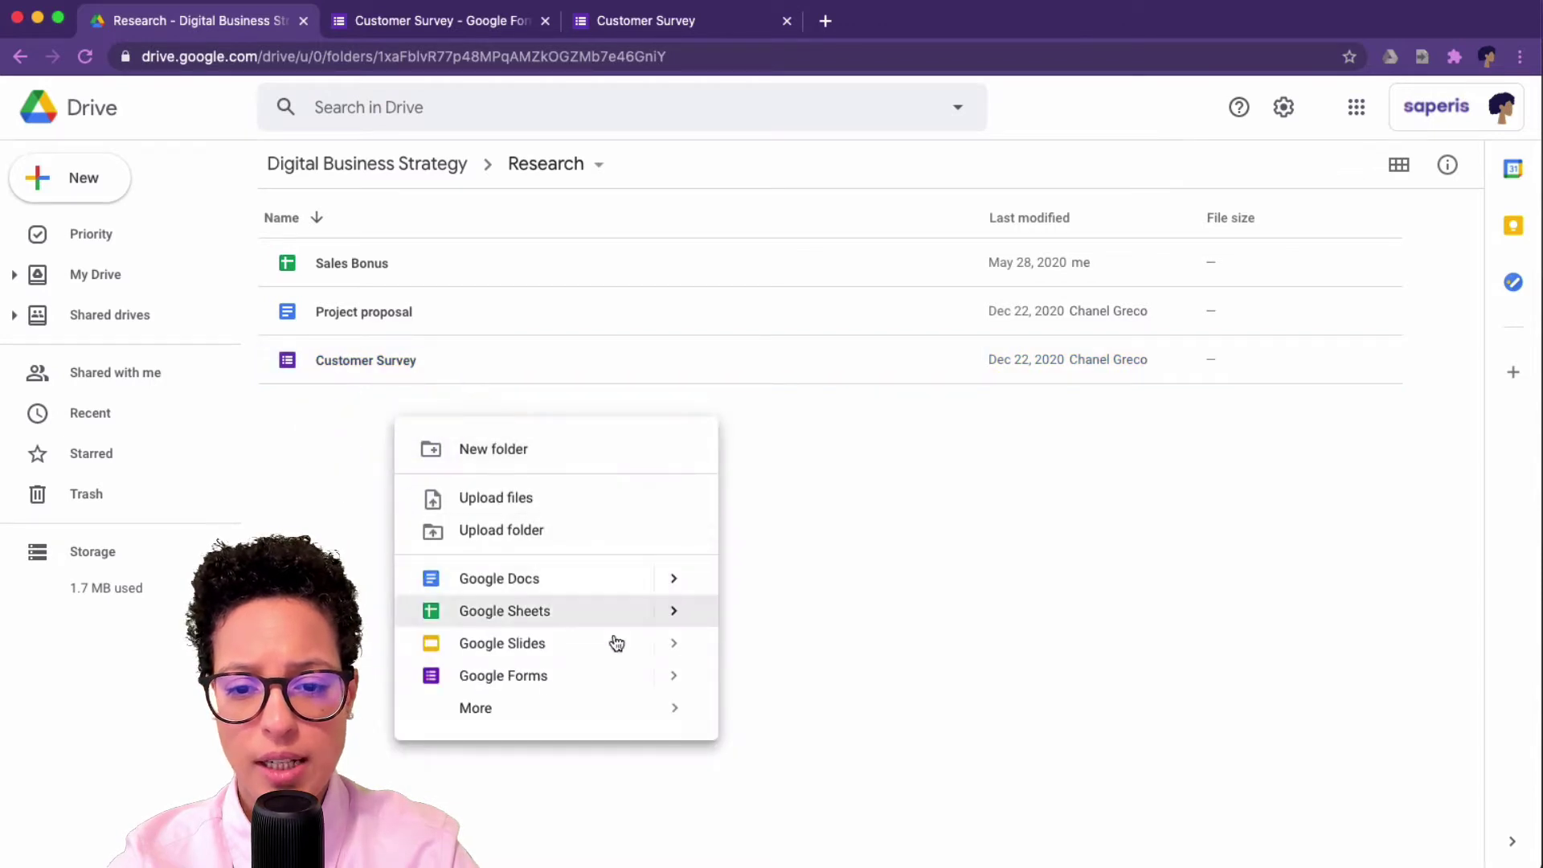
{"action": "mouse_move", "coordinate": [667, 683]}
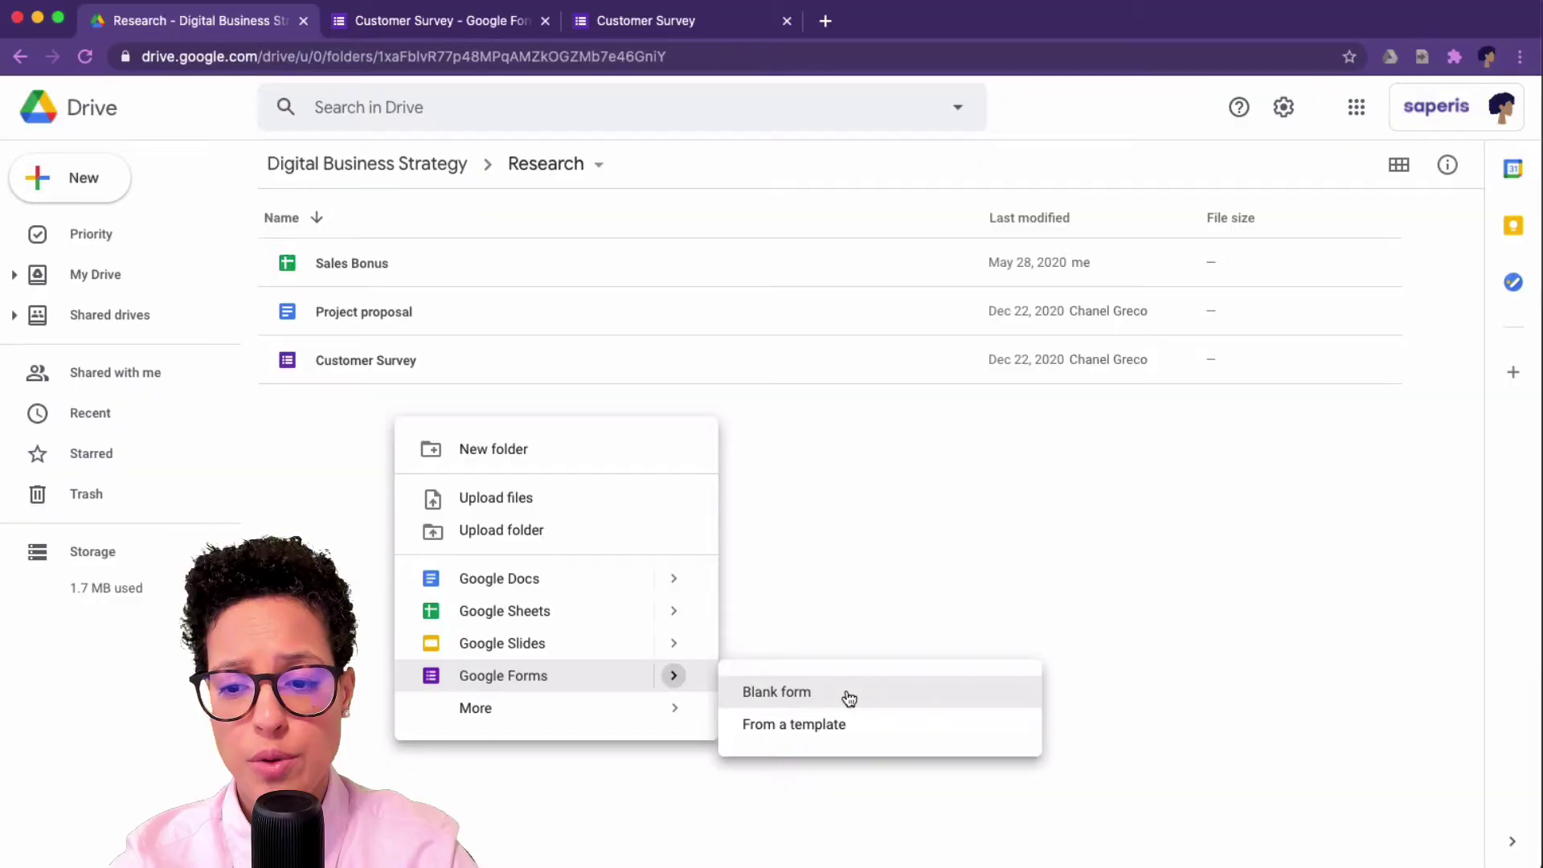
{"action": "left_click", "coordinate": [847, 696]}
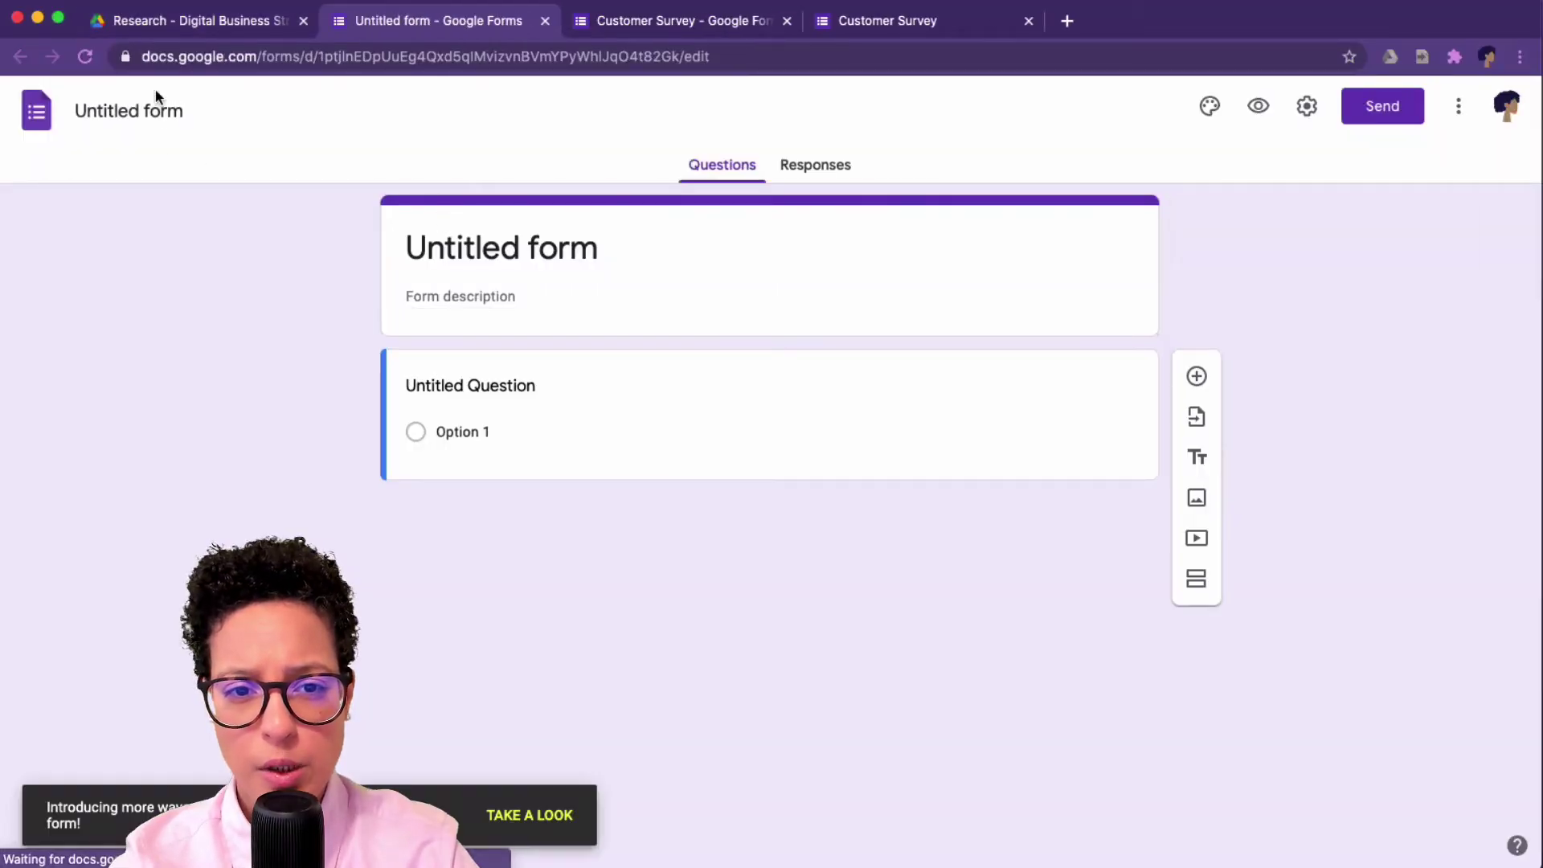
- Title the new form 'demo' and go back to the Research folder
{"action": "left_click", "coordinate": [157, 98]}
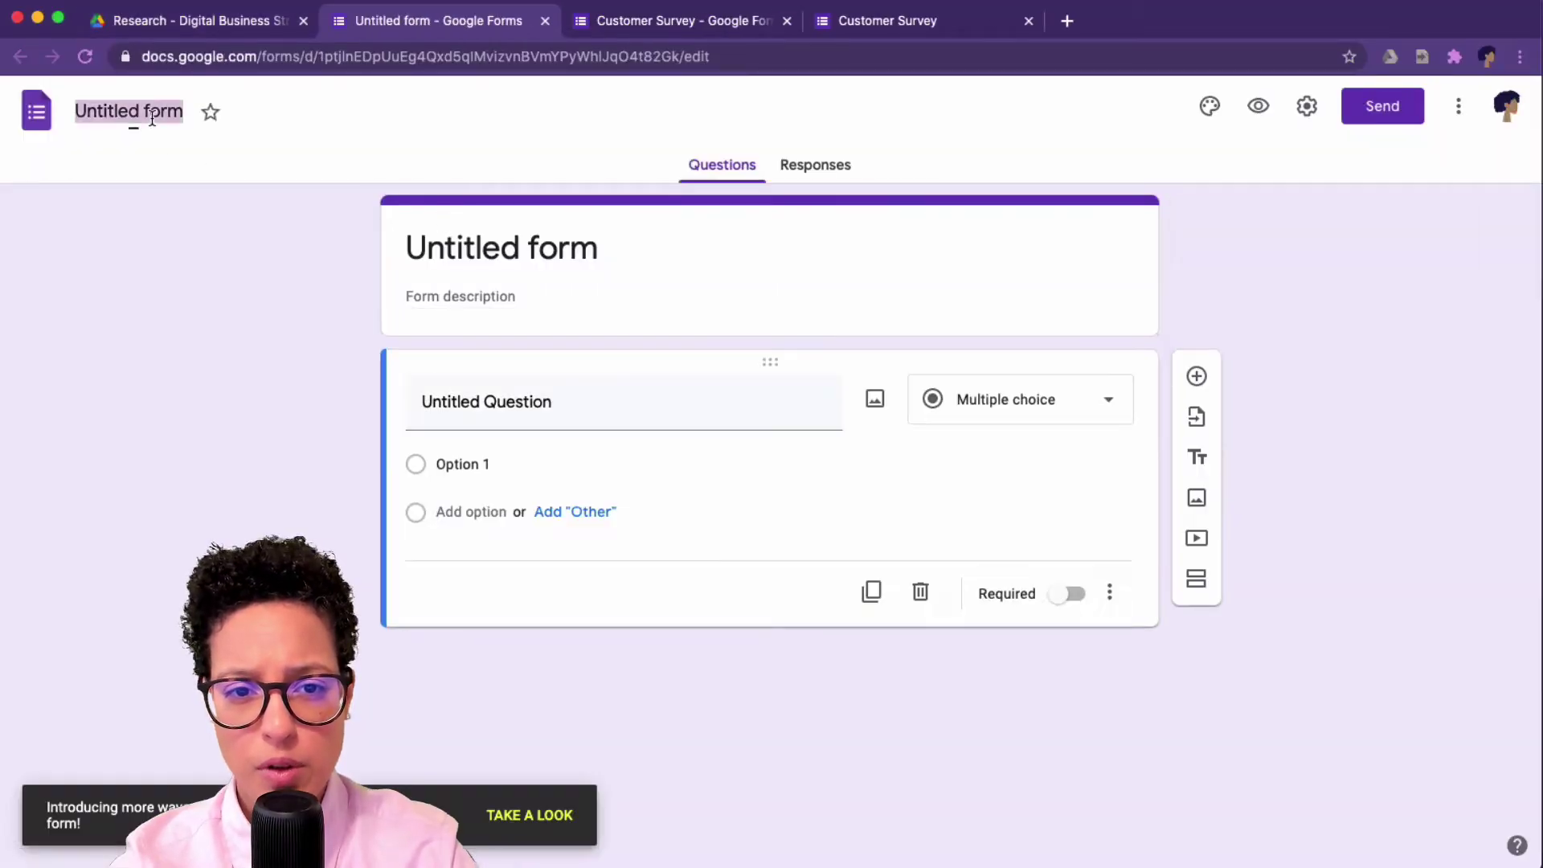
{"action": "type", "text": "demo"}
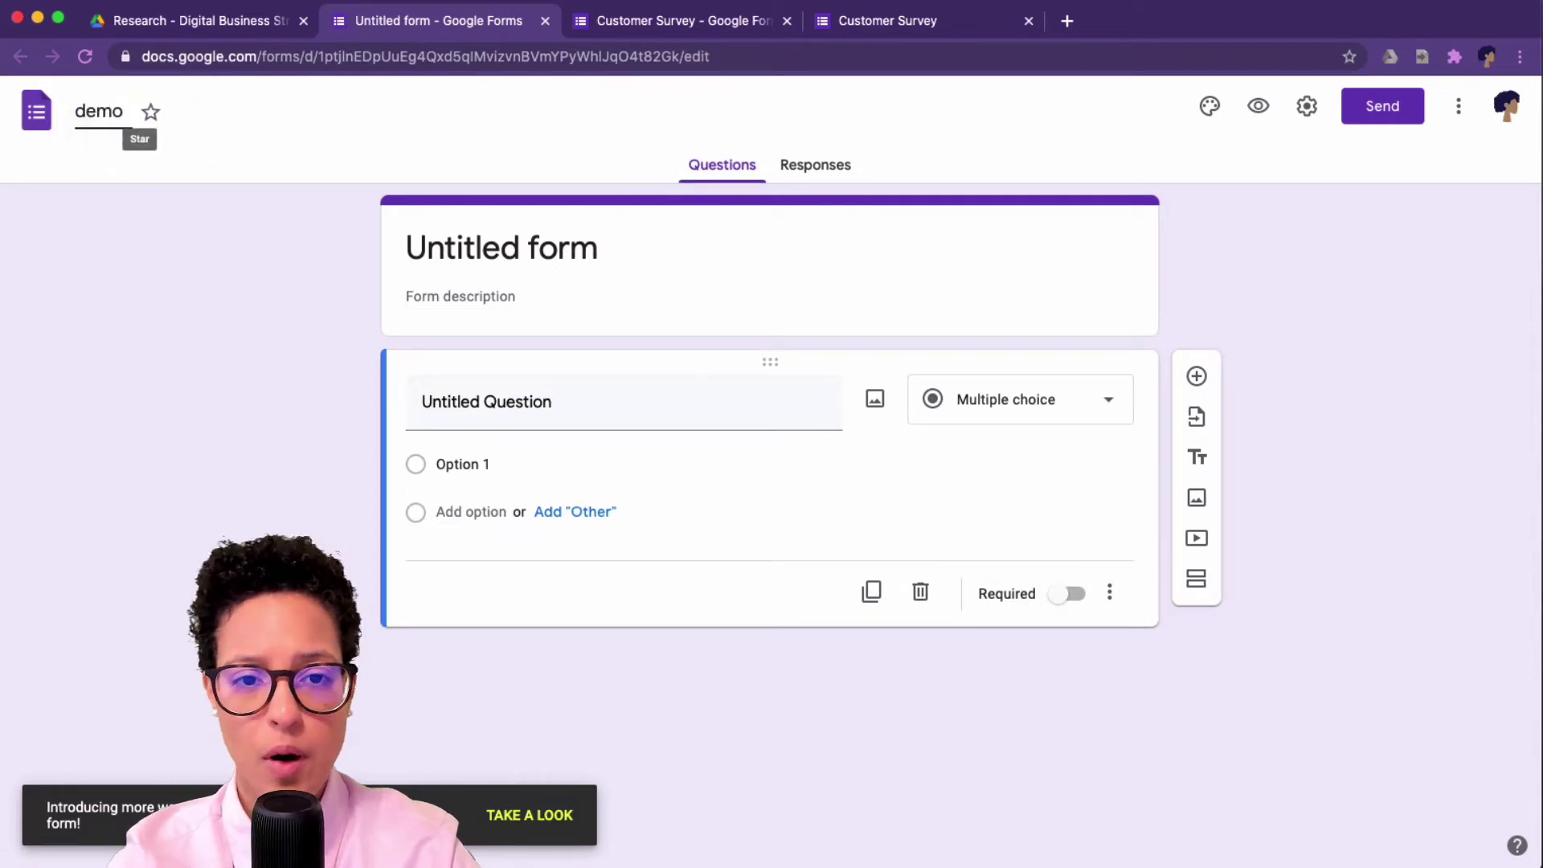
{"action": "left_click", "coordinate": [182, 26]}
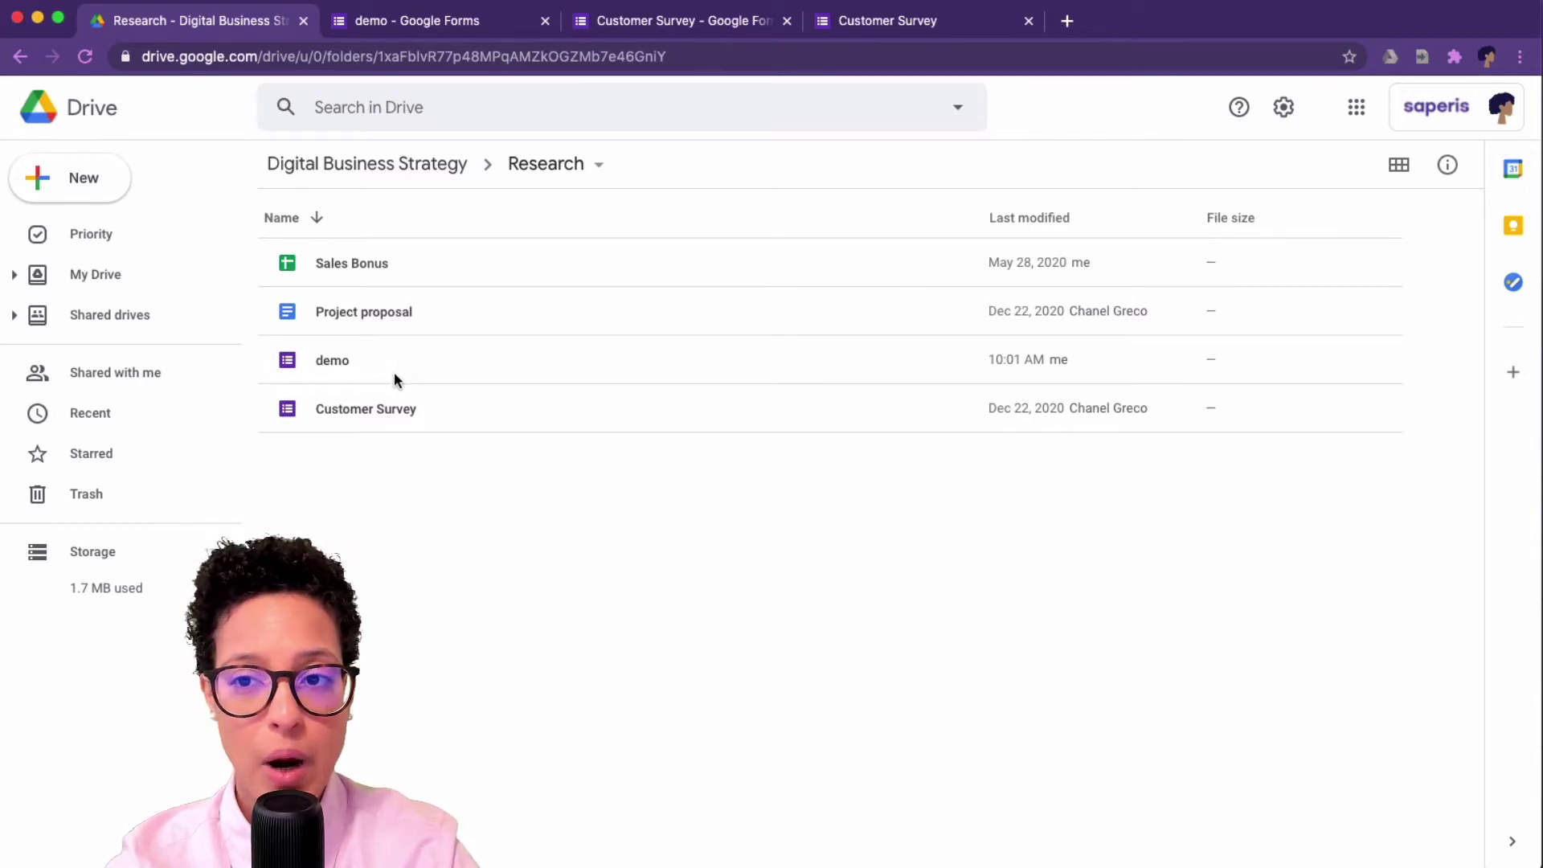
- Return to the Customer Survey and set its theme colour to #5c4494
{"action": "left_click", "coordinate": [657, 25]}
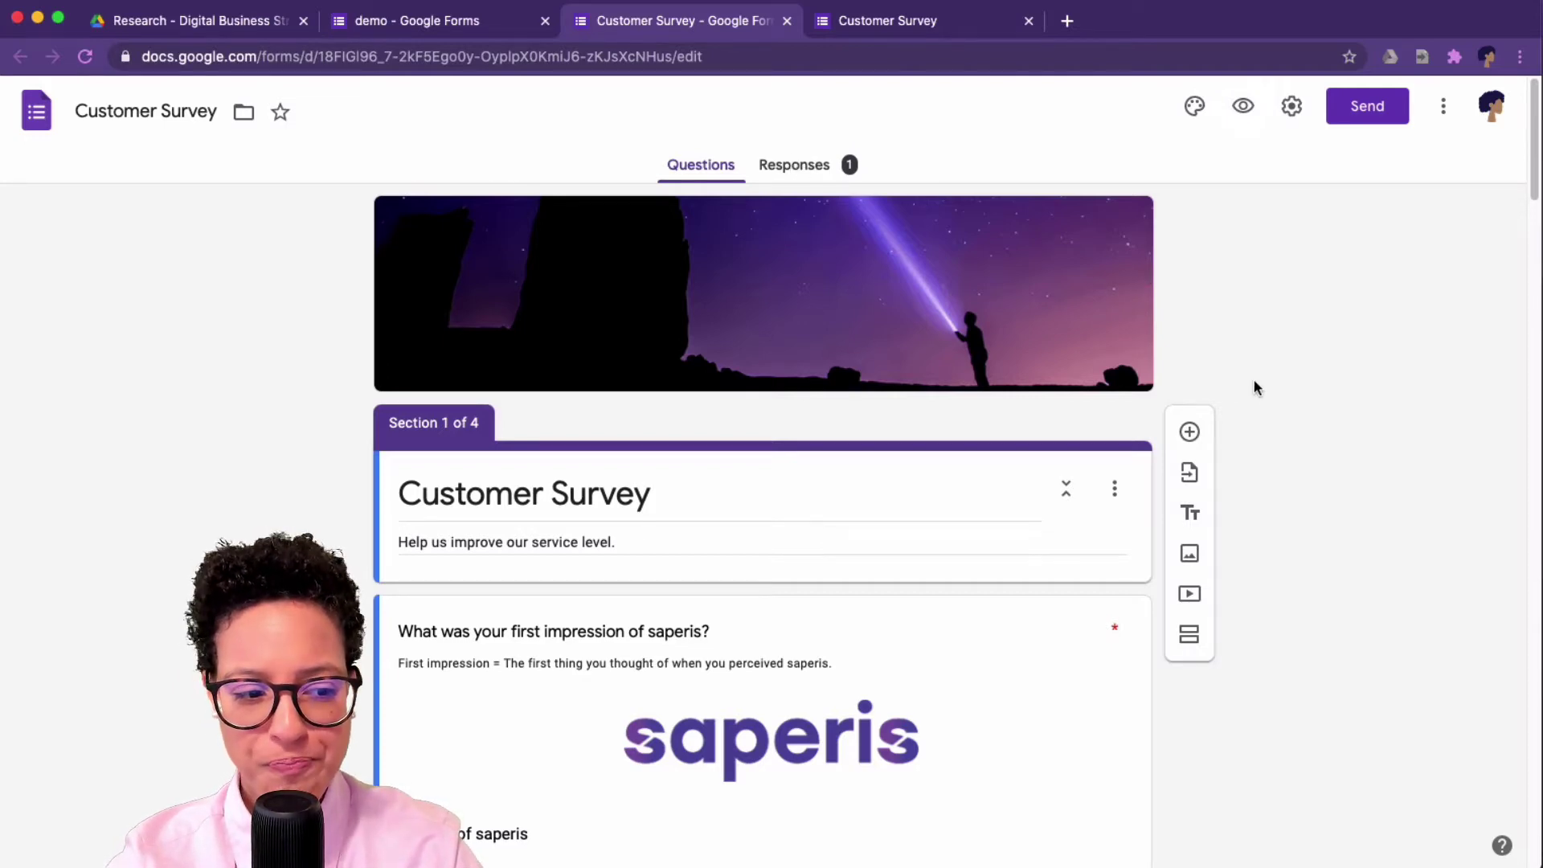
{"action": "scroll", "coordinate": [1254, 381], "scroll_direction": "down", "scroll_amount": 3}
{"action": "scroll", "coordinate": [1253, 381], "scroll_direction": "up", "scroll_amount": 3}
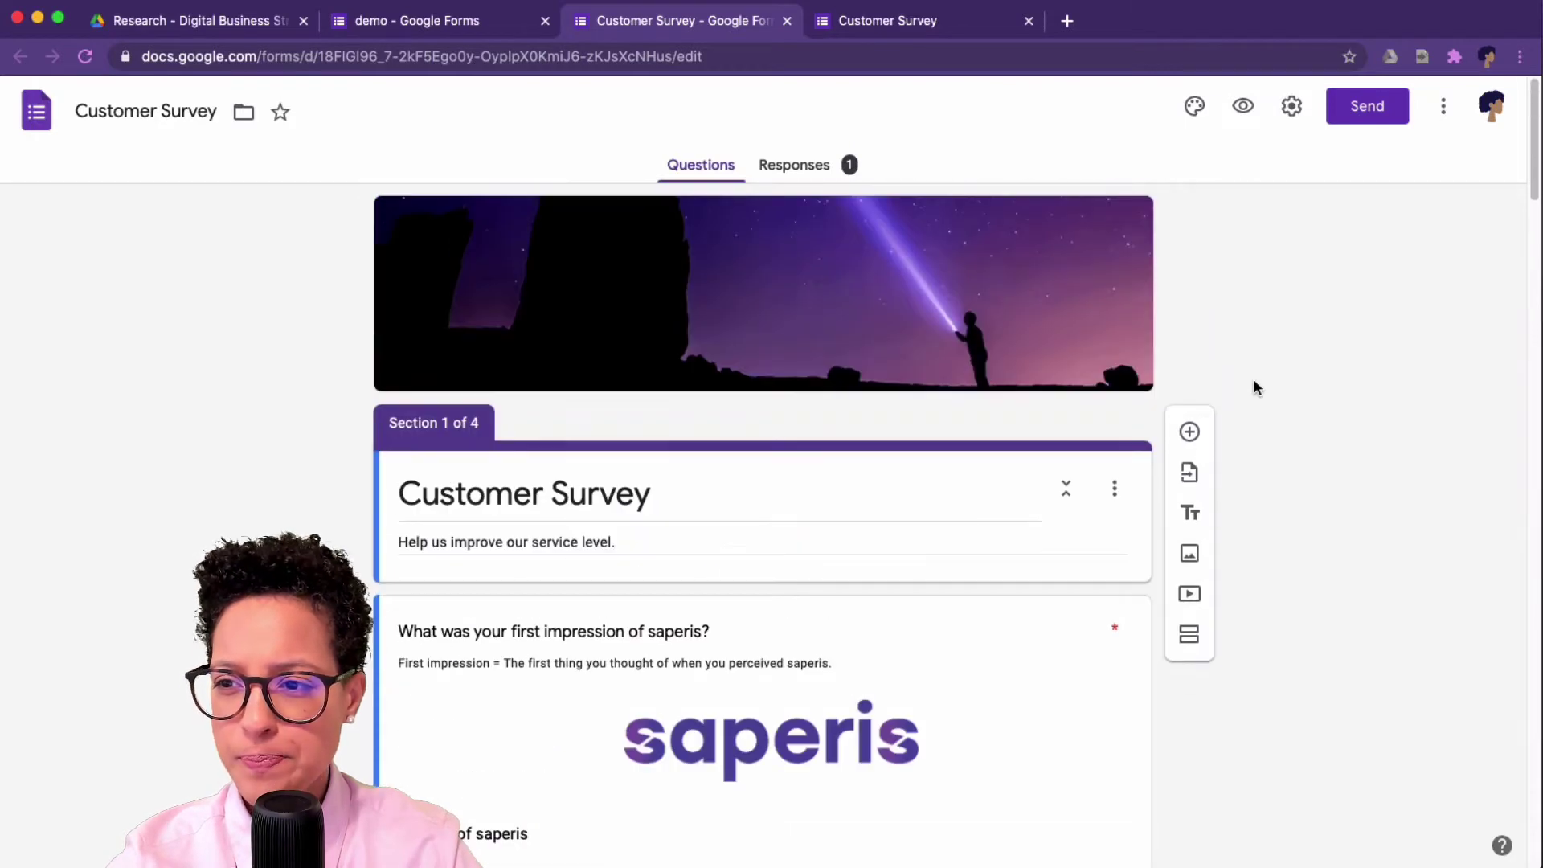
{"action": "left_click", "coordinate": [1195, 106]}
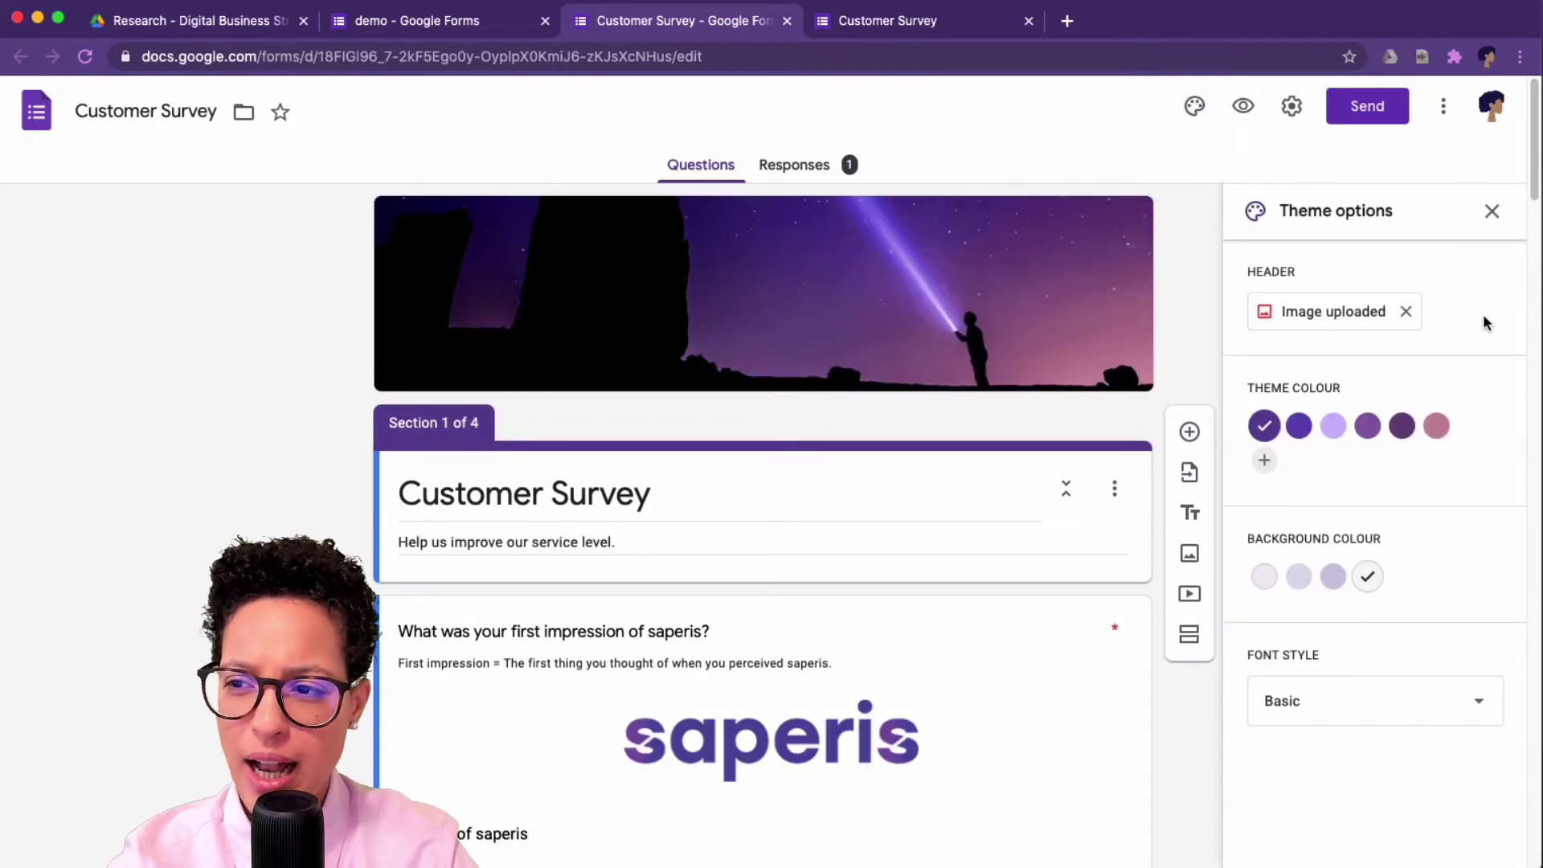
{"action": "left_click", "coordinate": [1263, 423]}
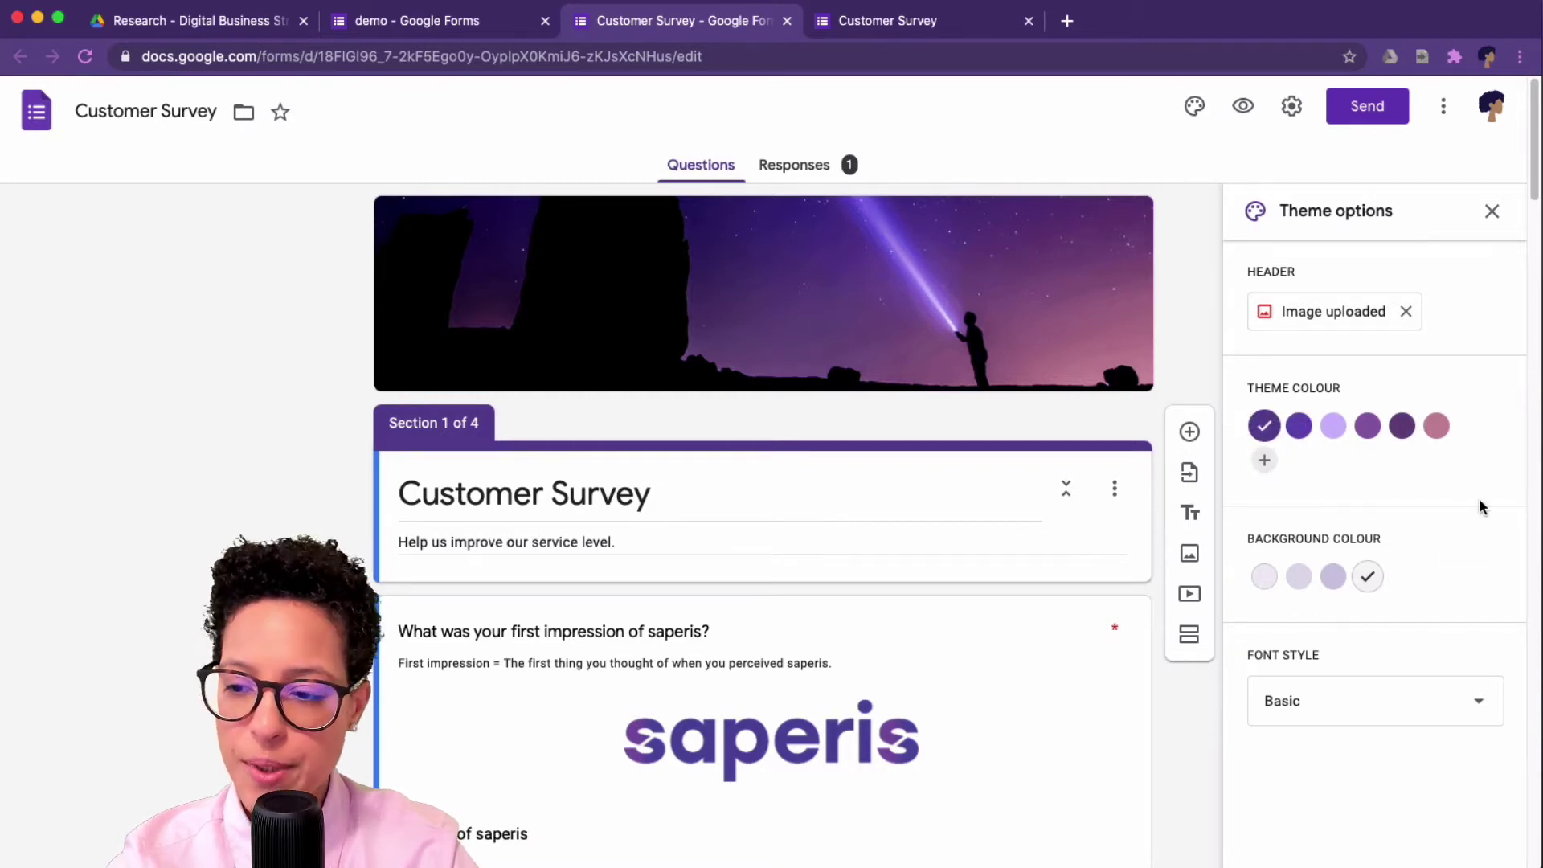
- Switch the form's font style from Decorative to Basic
{"action": "left_click", "coordinate": [1392, 707]}
{"action": "left_click", "coordinate": [1292, 731]}
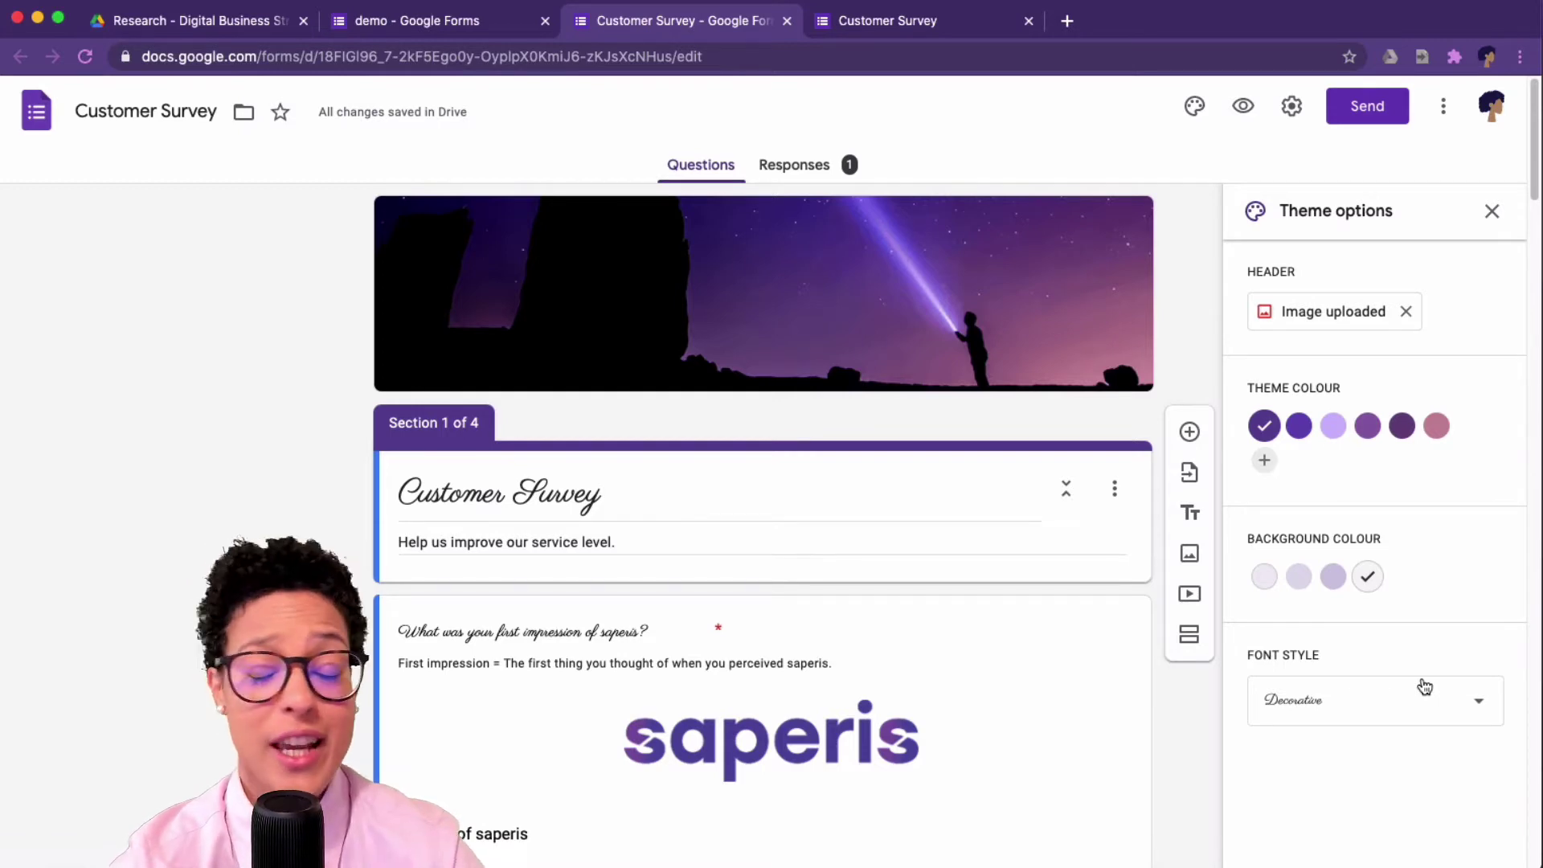
{"action": "left_click", "coordinate": [1334, 707]}
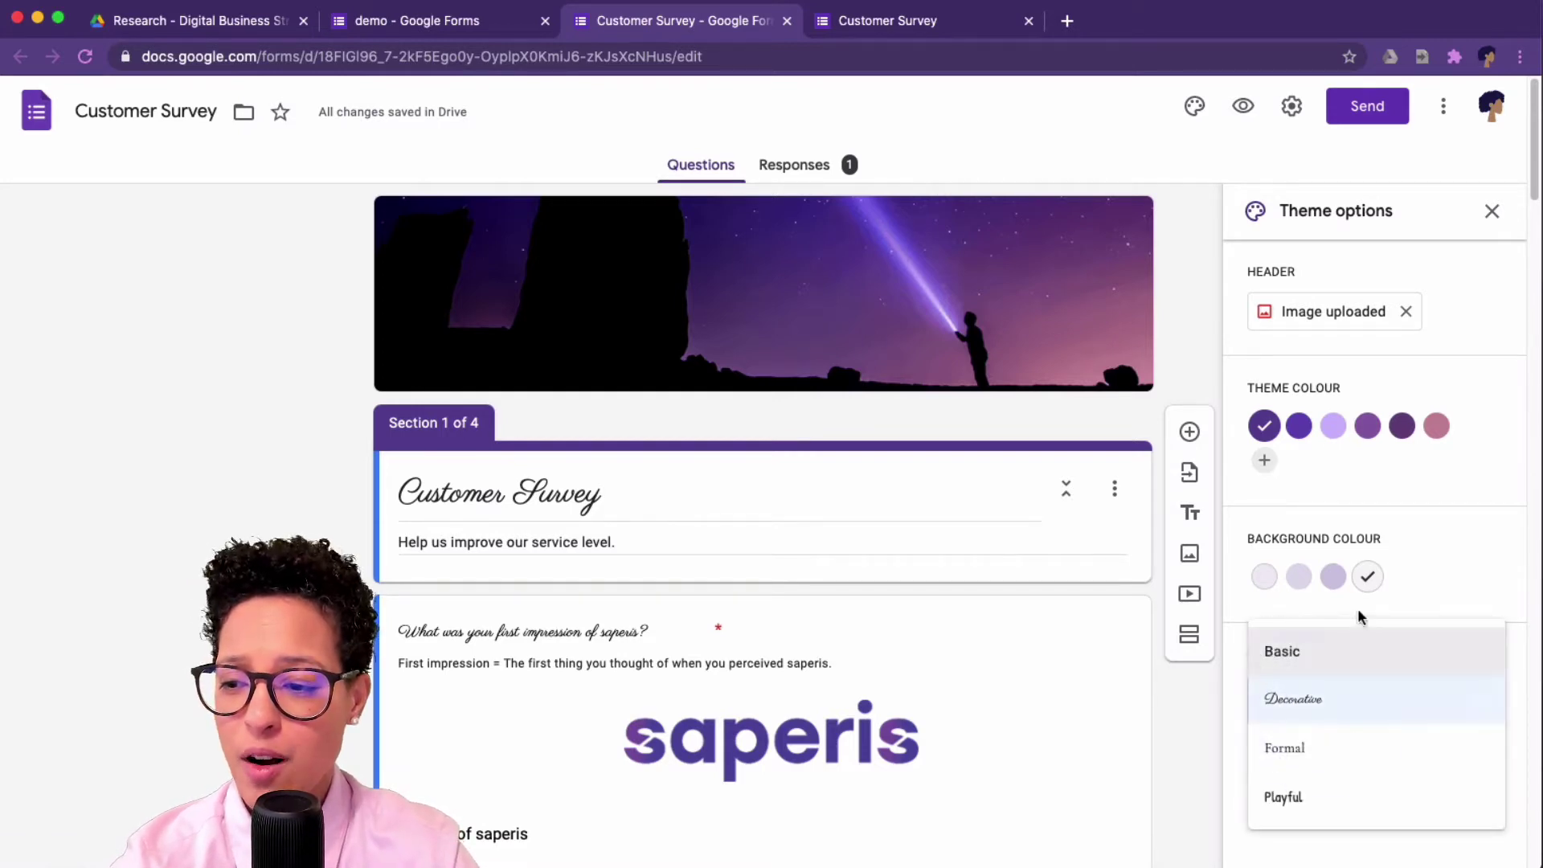
{"action": "left_click", "coordinate": [1344, 659]}
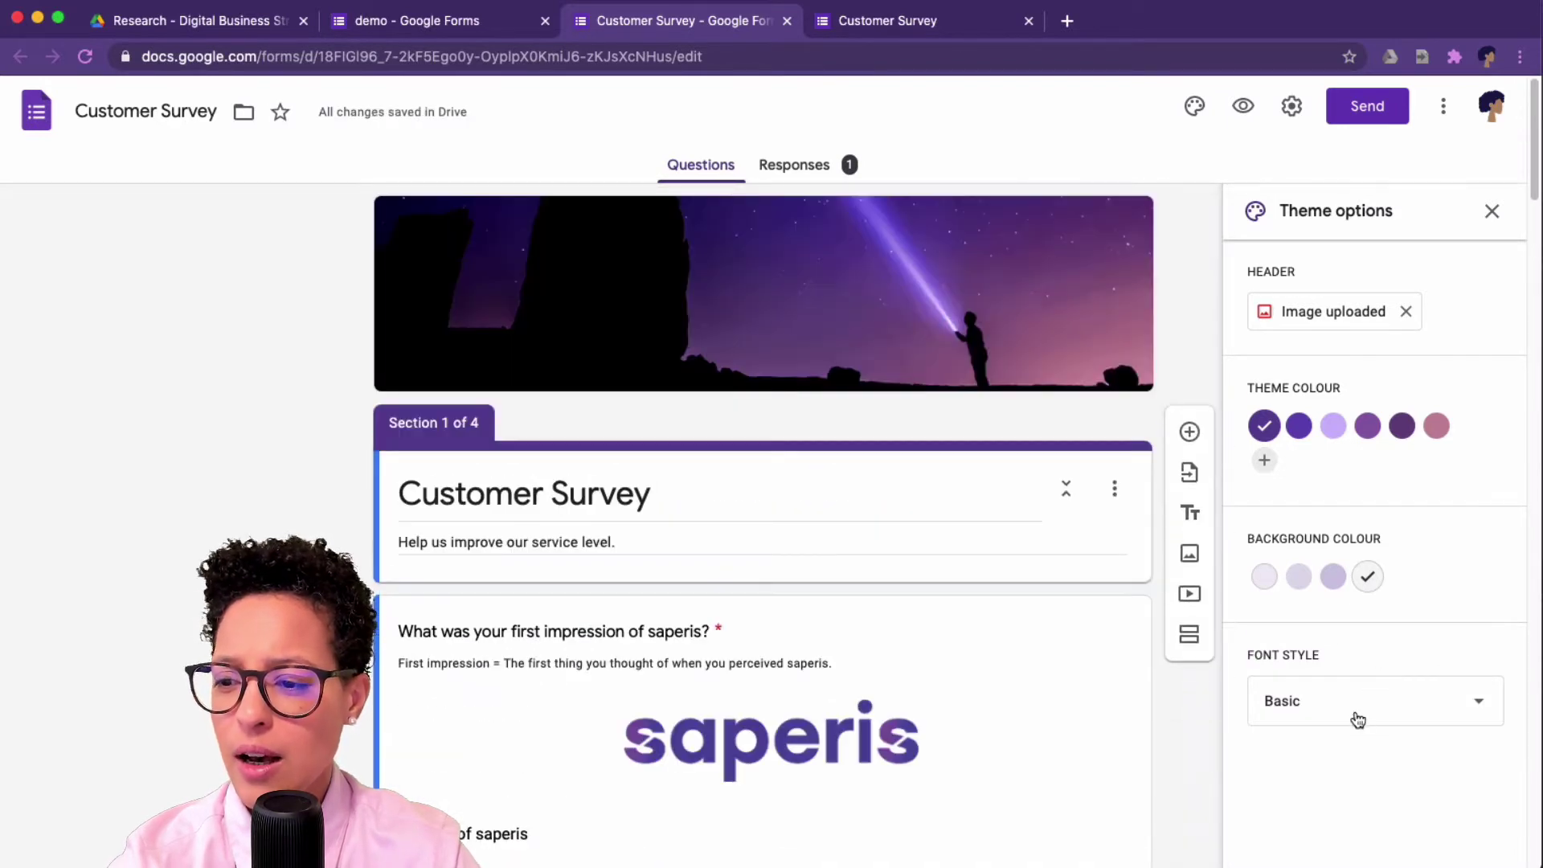
{"action": "left_click", "coordinate": [1492, 213]}
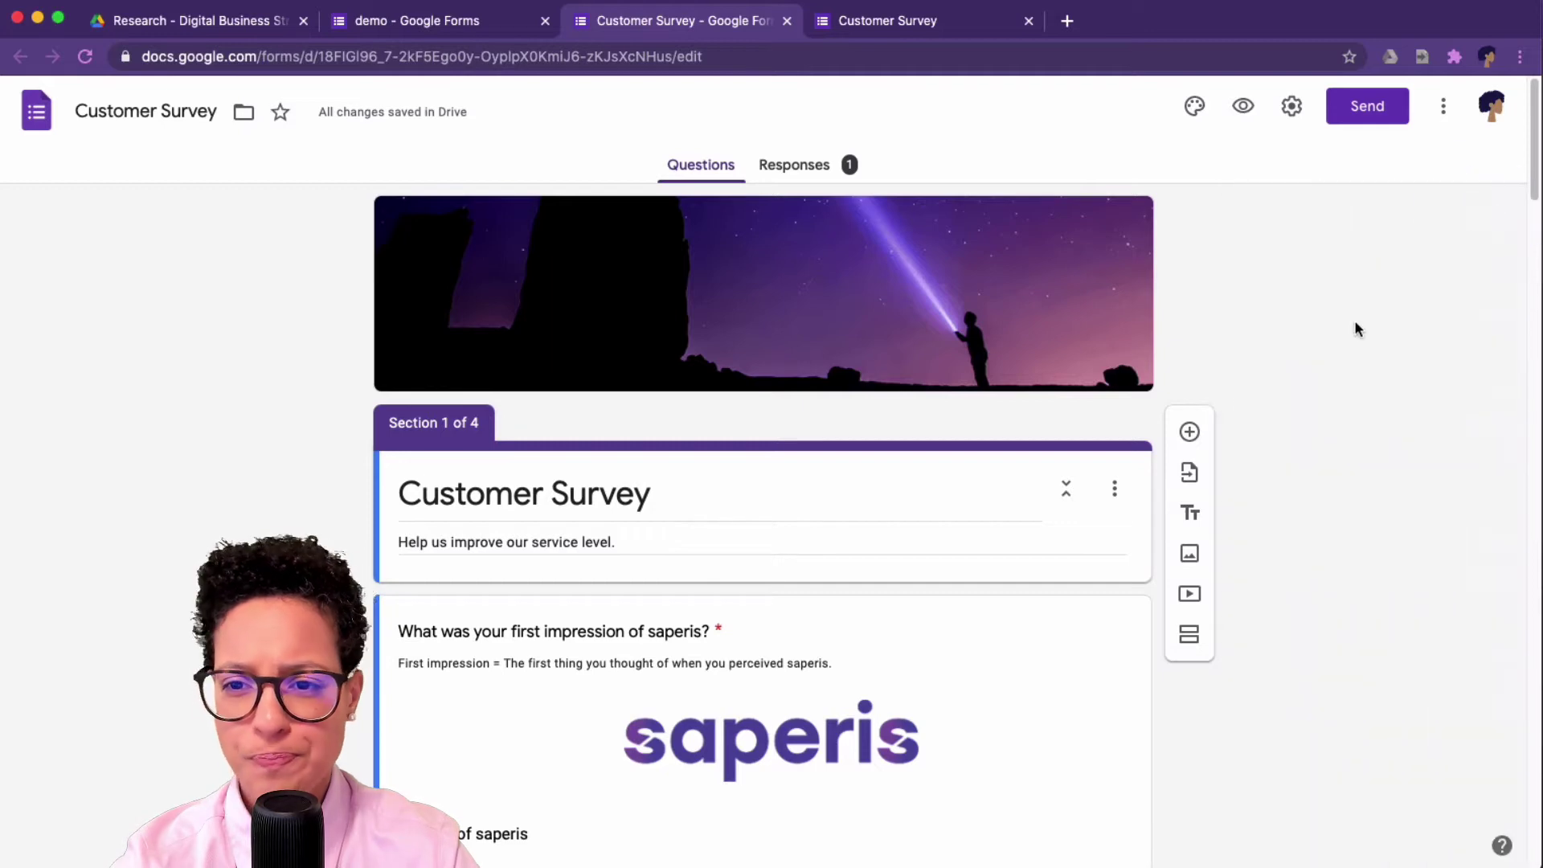
{"action": "left_click", "coordinate": [1195, 107]}
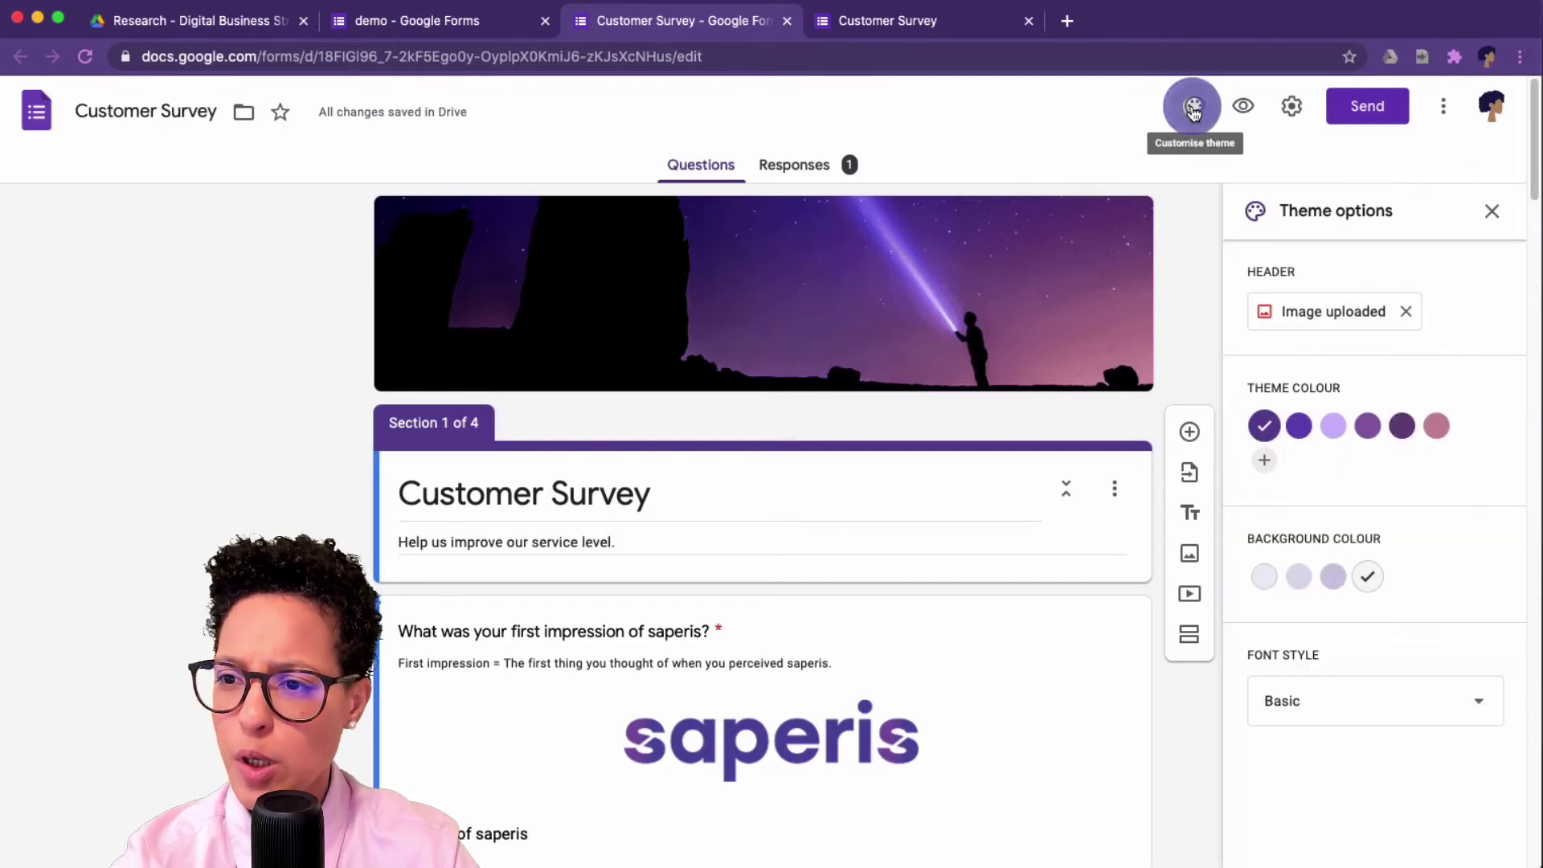
- Browse the Themes header image gallery, glance at the Upload tab, and return to Themes
{"action": "left_click", "coordinate": [1315, 320]}
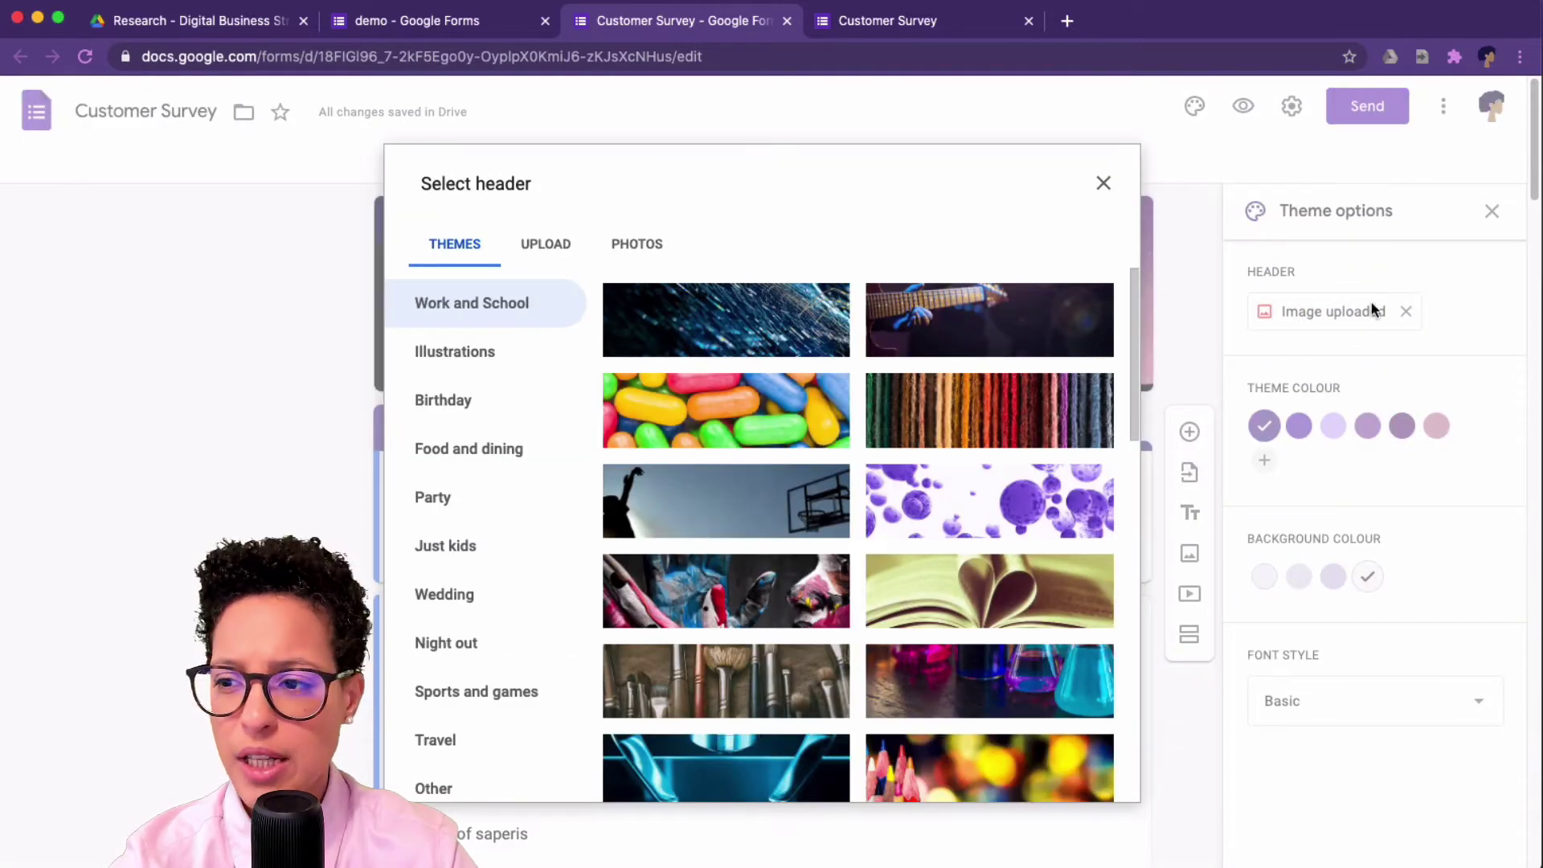
{"action": "scroll", "coordinate": [857, 440], "scroll_direction": "down", "scroll_amount": 5}
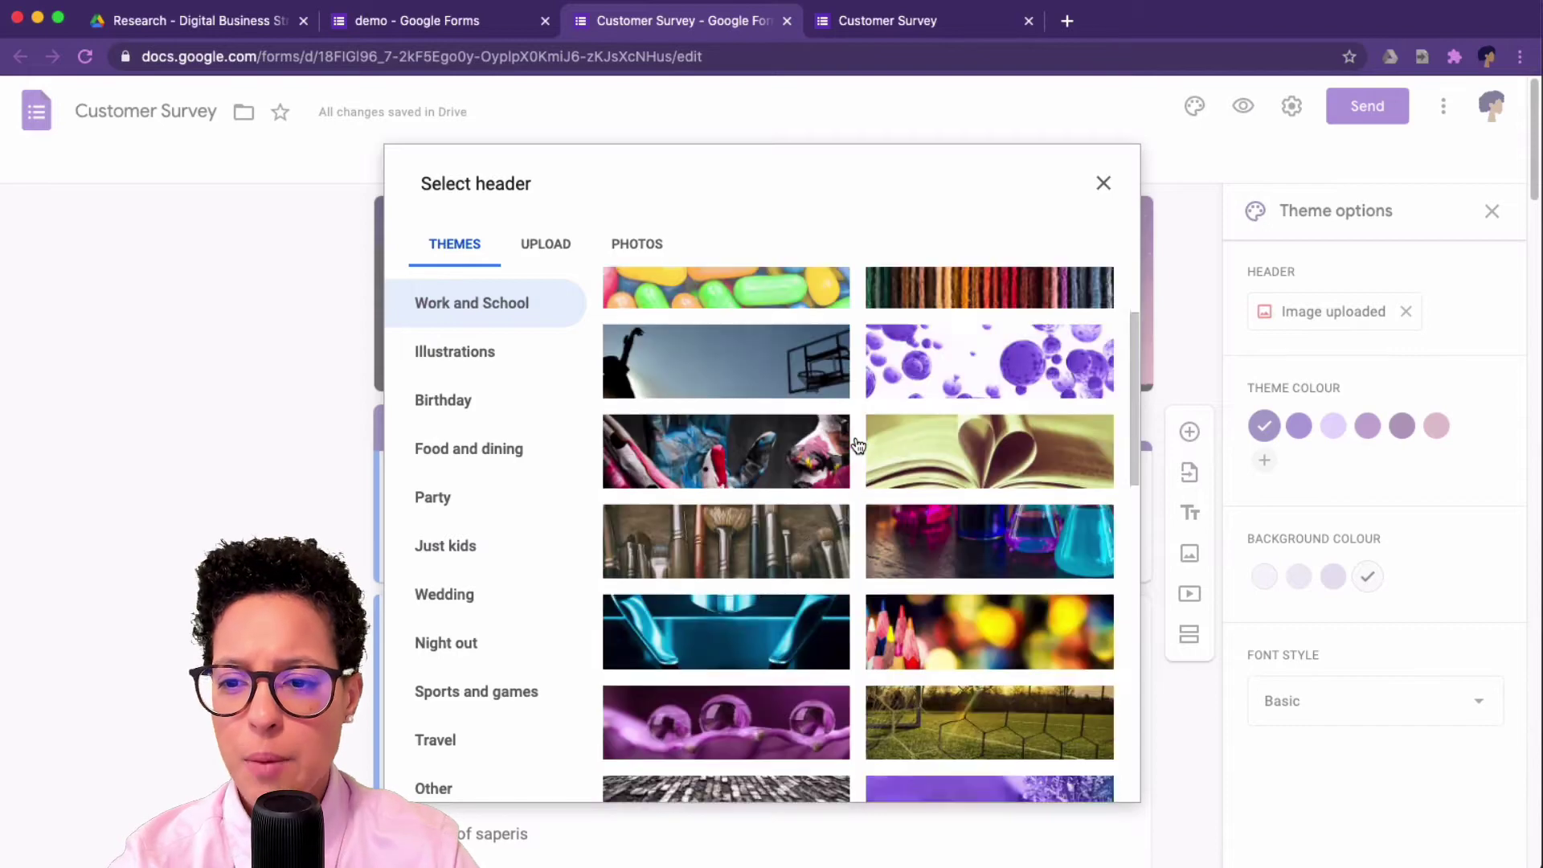
{"action": "scroll", "coordinate": [858, 444], "scroll_direction": "down", "scroll_amount": 2}
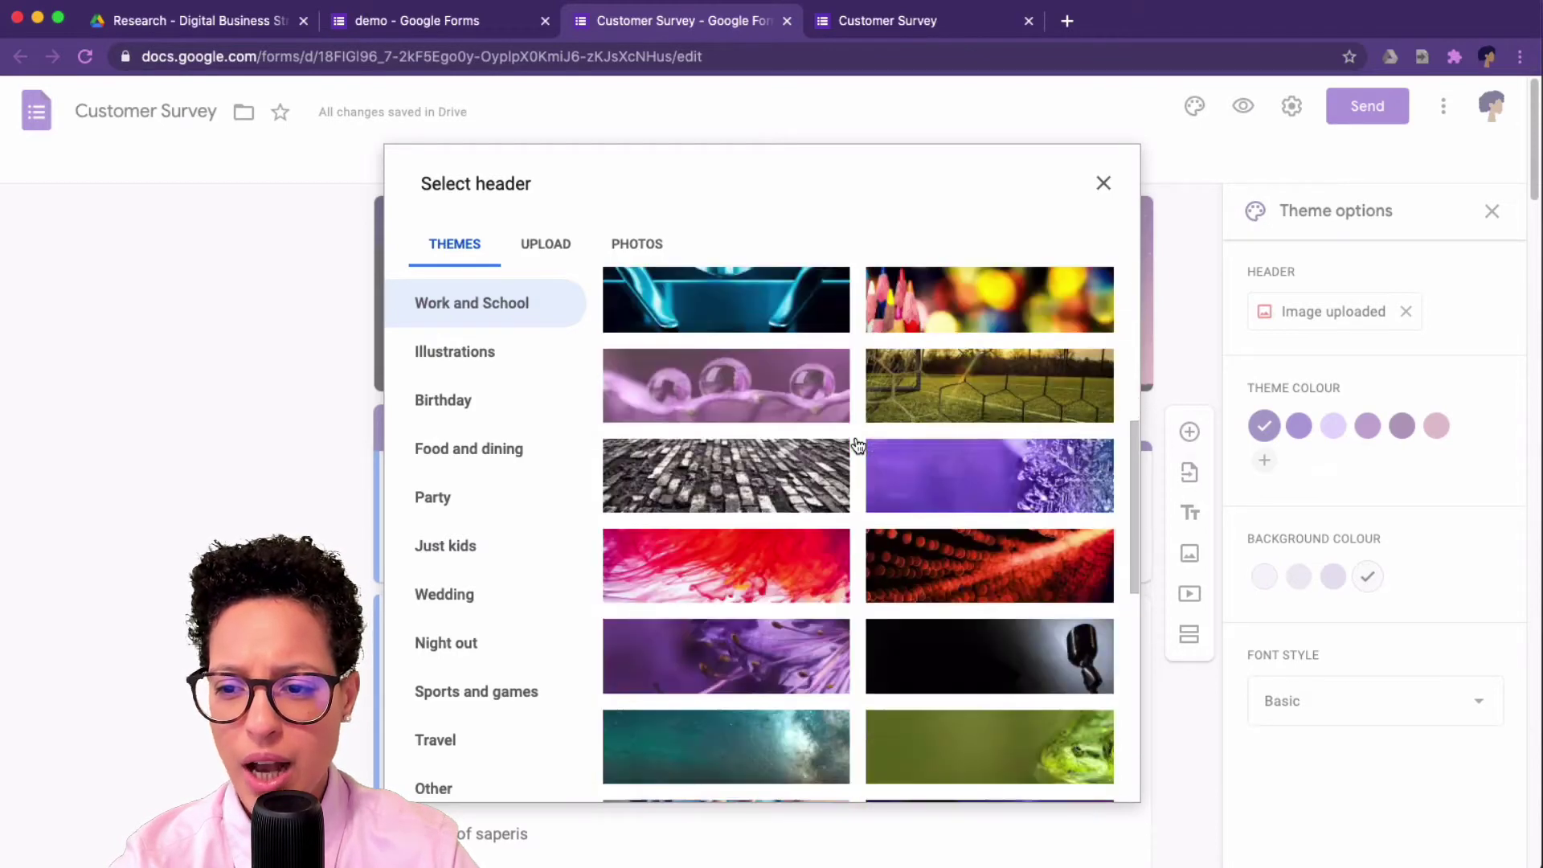
{"action": "scroll", "coordinate": [857, 444], "scroll_direction": "down", "scroll_amount": 10}
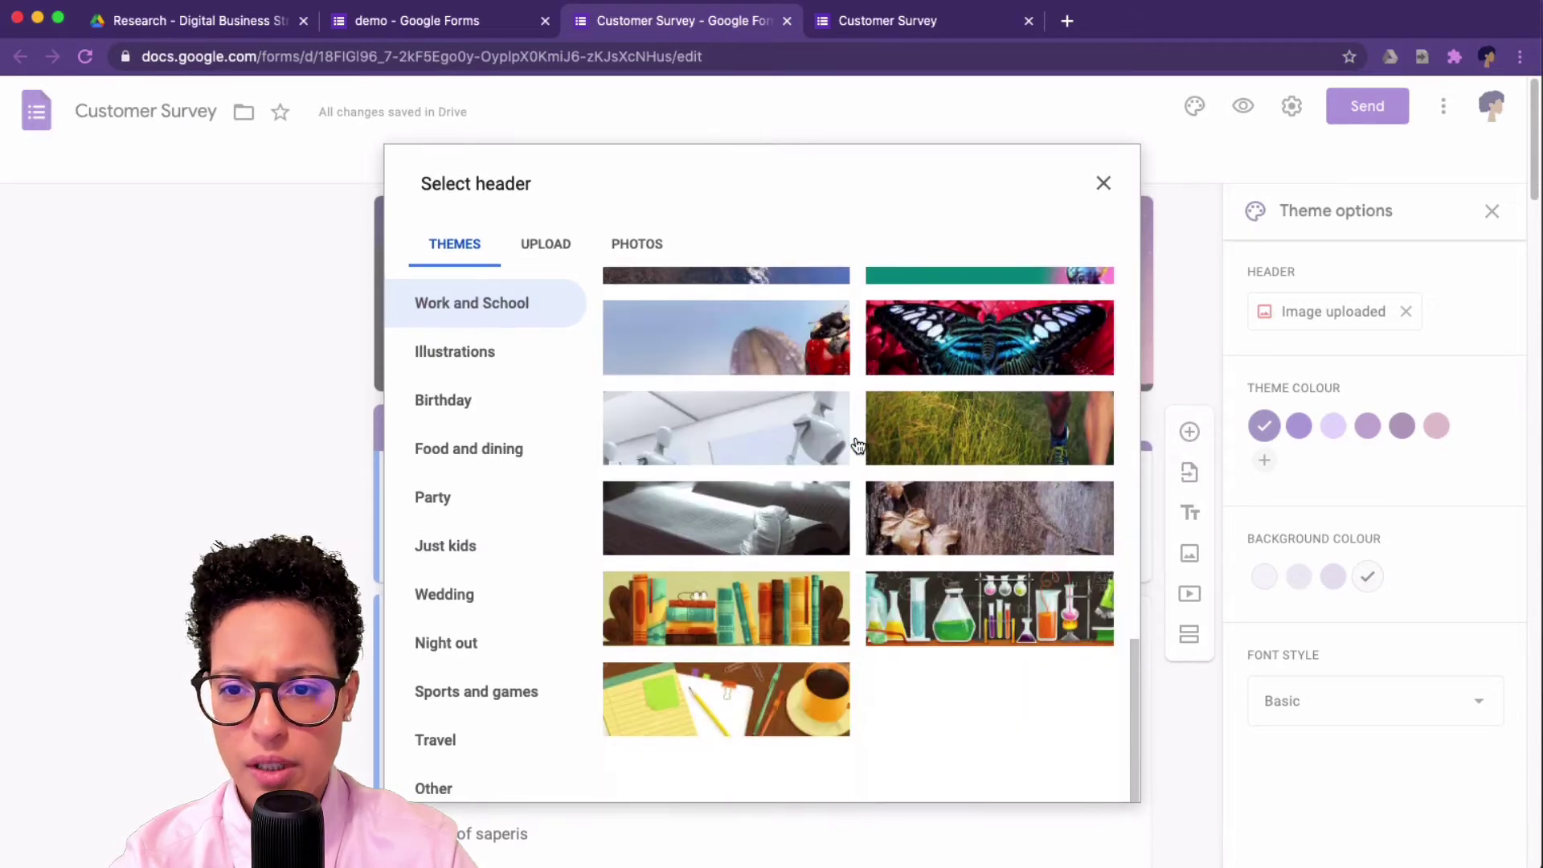
{"action": "scroll", "coordinate": [858, 446], "scroll_direction": "up", "scroll_amount": 10}
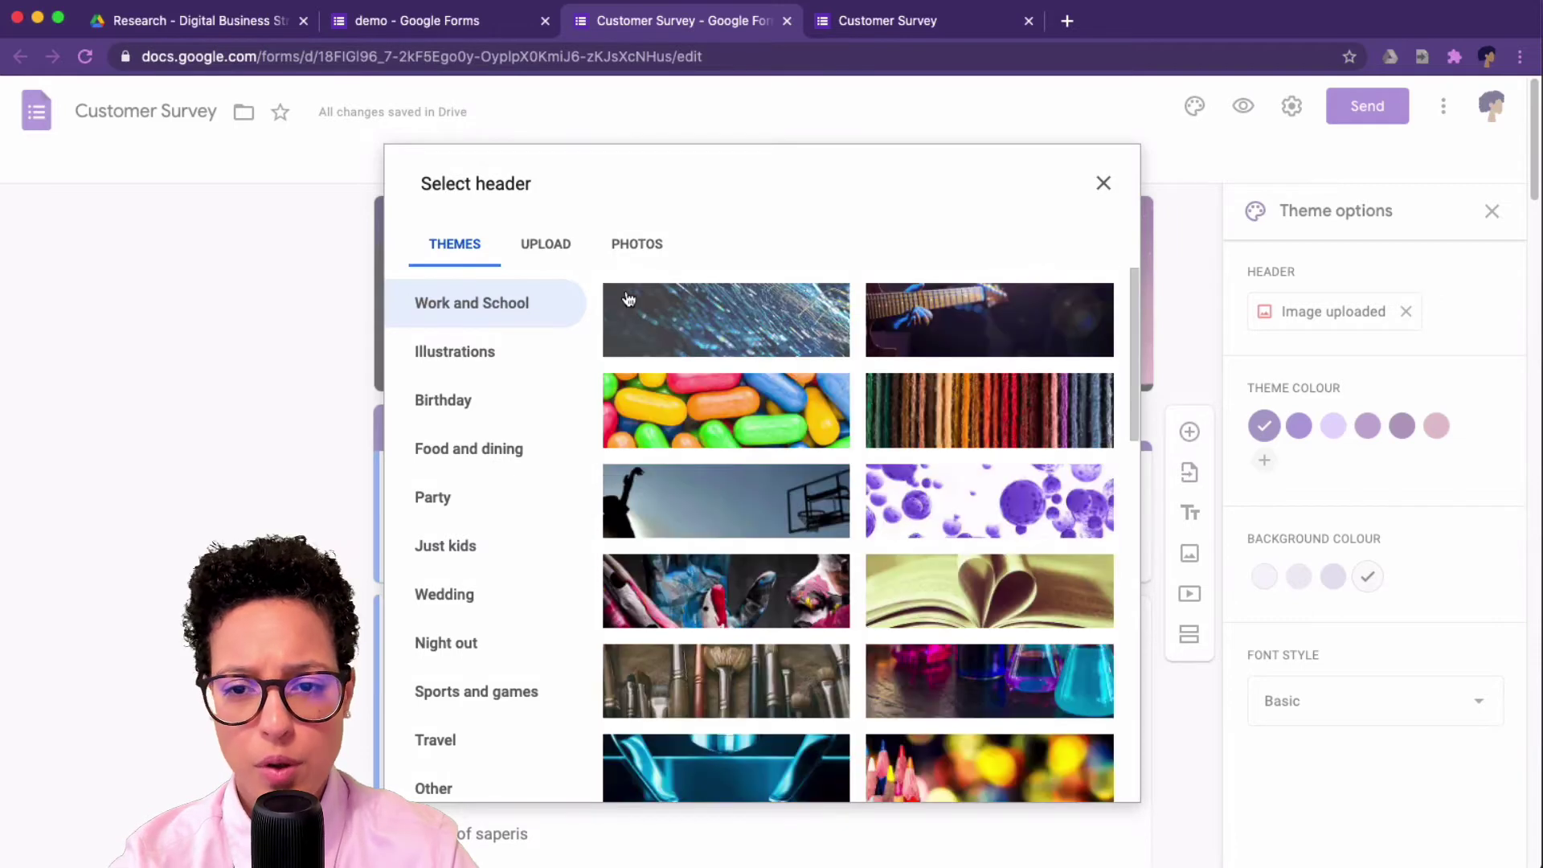
{"action": "left_click", "coordinate": [546, 251]}
{"action": "left_click", "coordinate": [470, 247]}
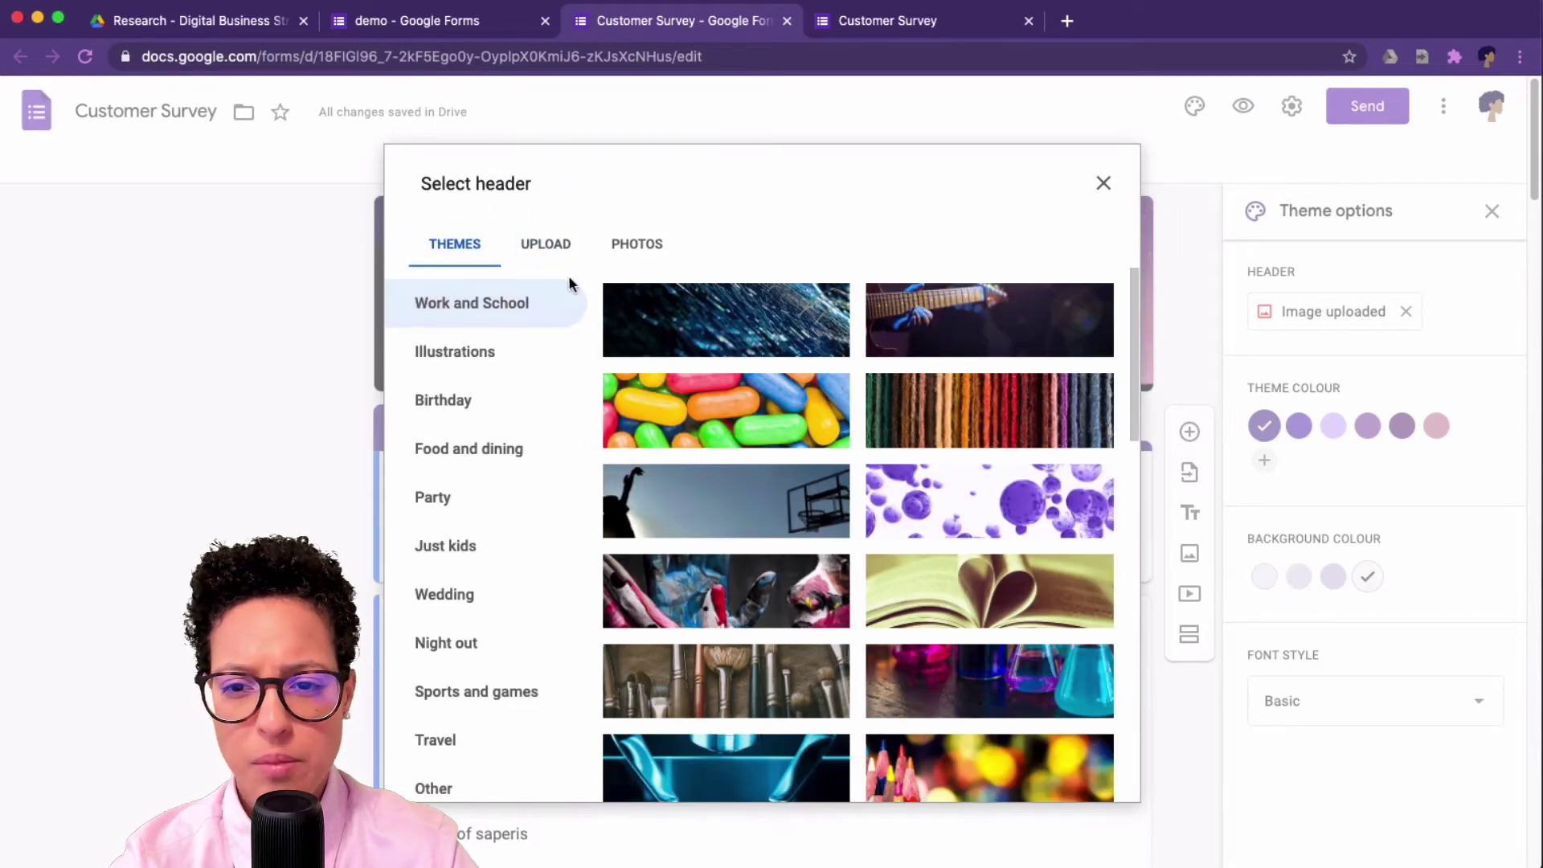
- Close the header picker and theme panel, then select the form description text
{"action": "left_click", "coordinate": [1099, 180]}
{"action": "left_click", "coordinate": [1491, 212]}
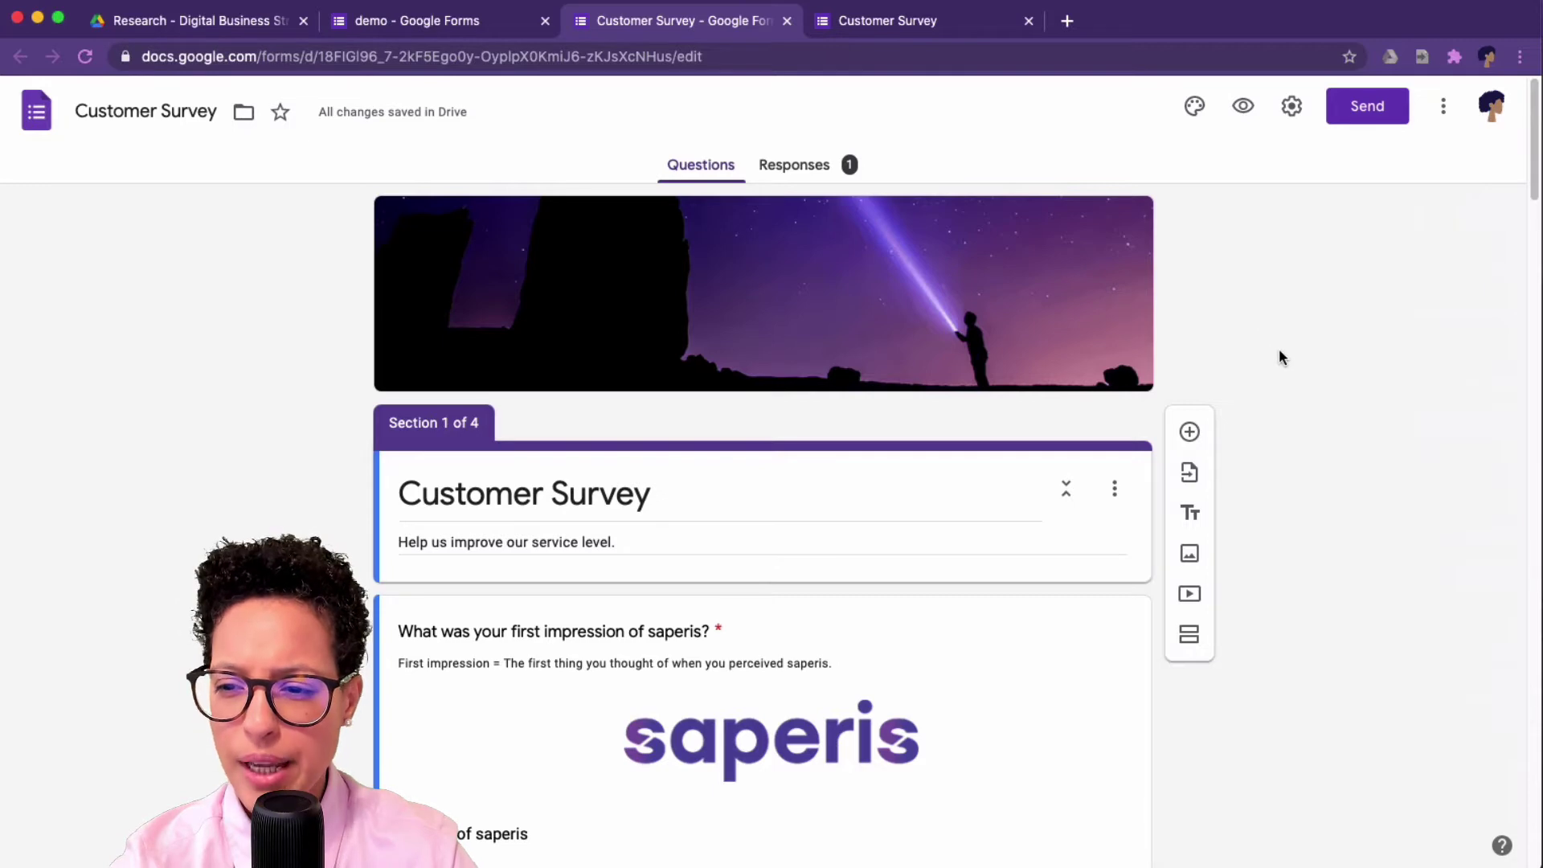
{"action": "scroll", "coordinate": [1280, 353], "scroll_direction": "down", "scroll_amount": 3}
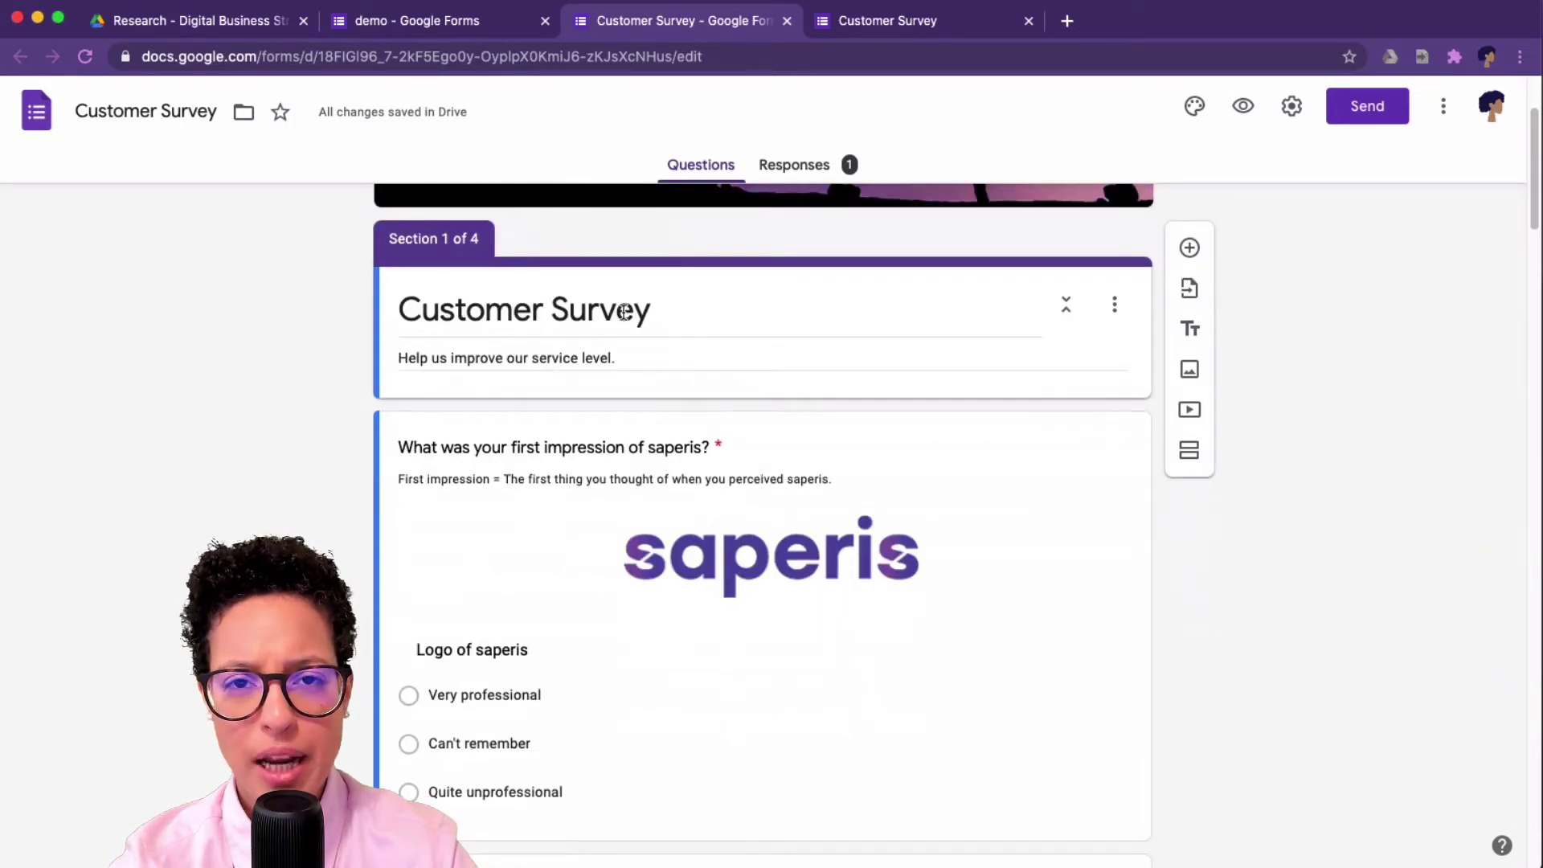
{"action": "triple_click", "coordinate": [453, 358]}
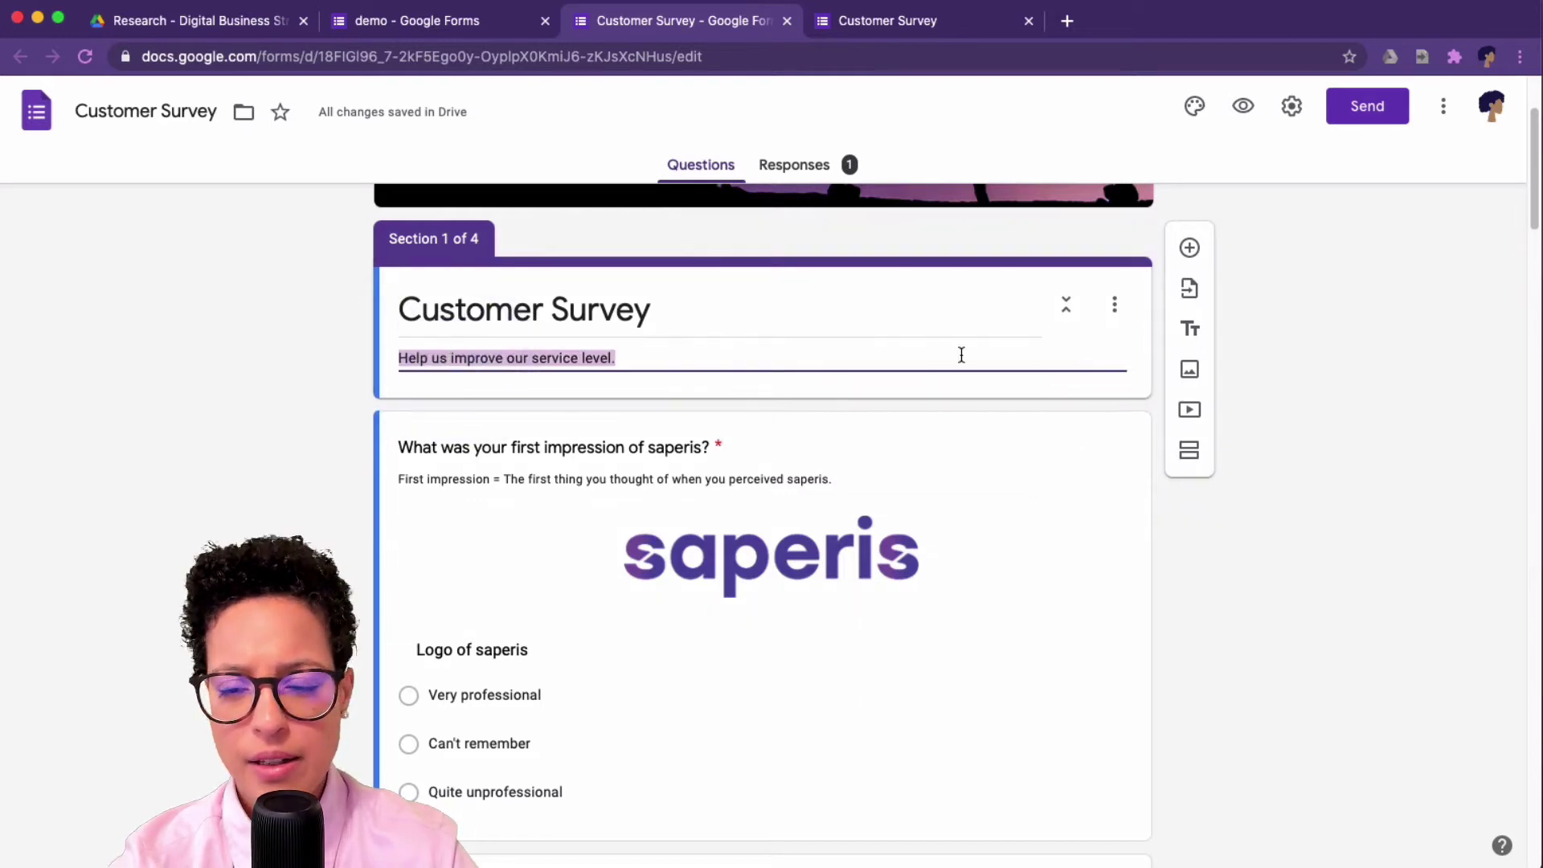
{"action": "scroll", "coordinate": [961, 355], "scroll_direction": "down", "scroll_amount": 2}
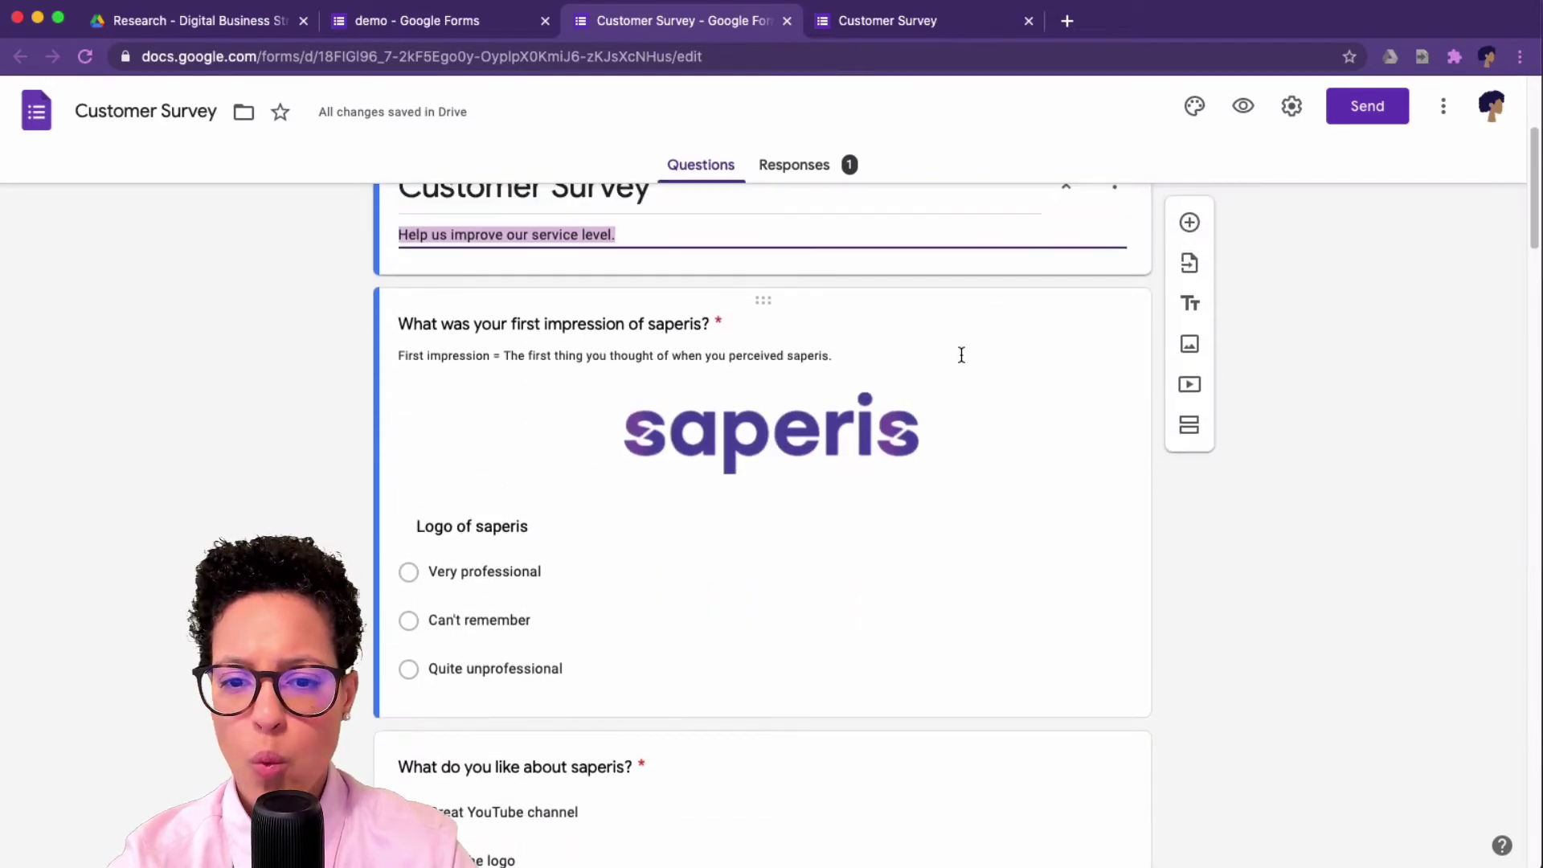
- Edit the first-impression question and add an Other answer option
{"action": "left_click", "coordinate": [768, 299]}
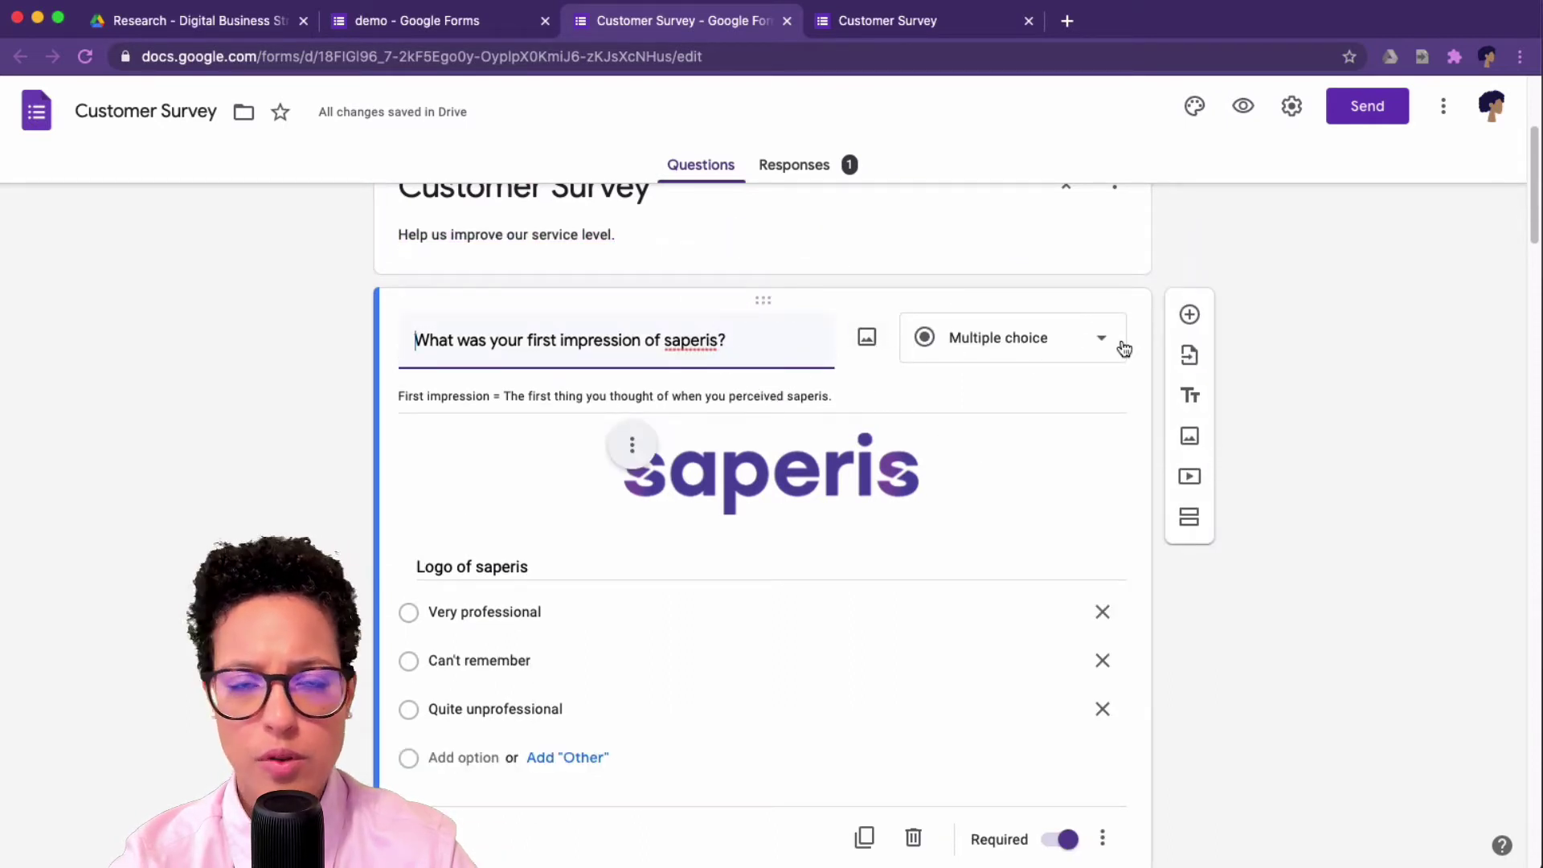
{"action": "scroll", "coordinate": [1163, 345], "scroll_direction": "down", "scroll_amount": 1}
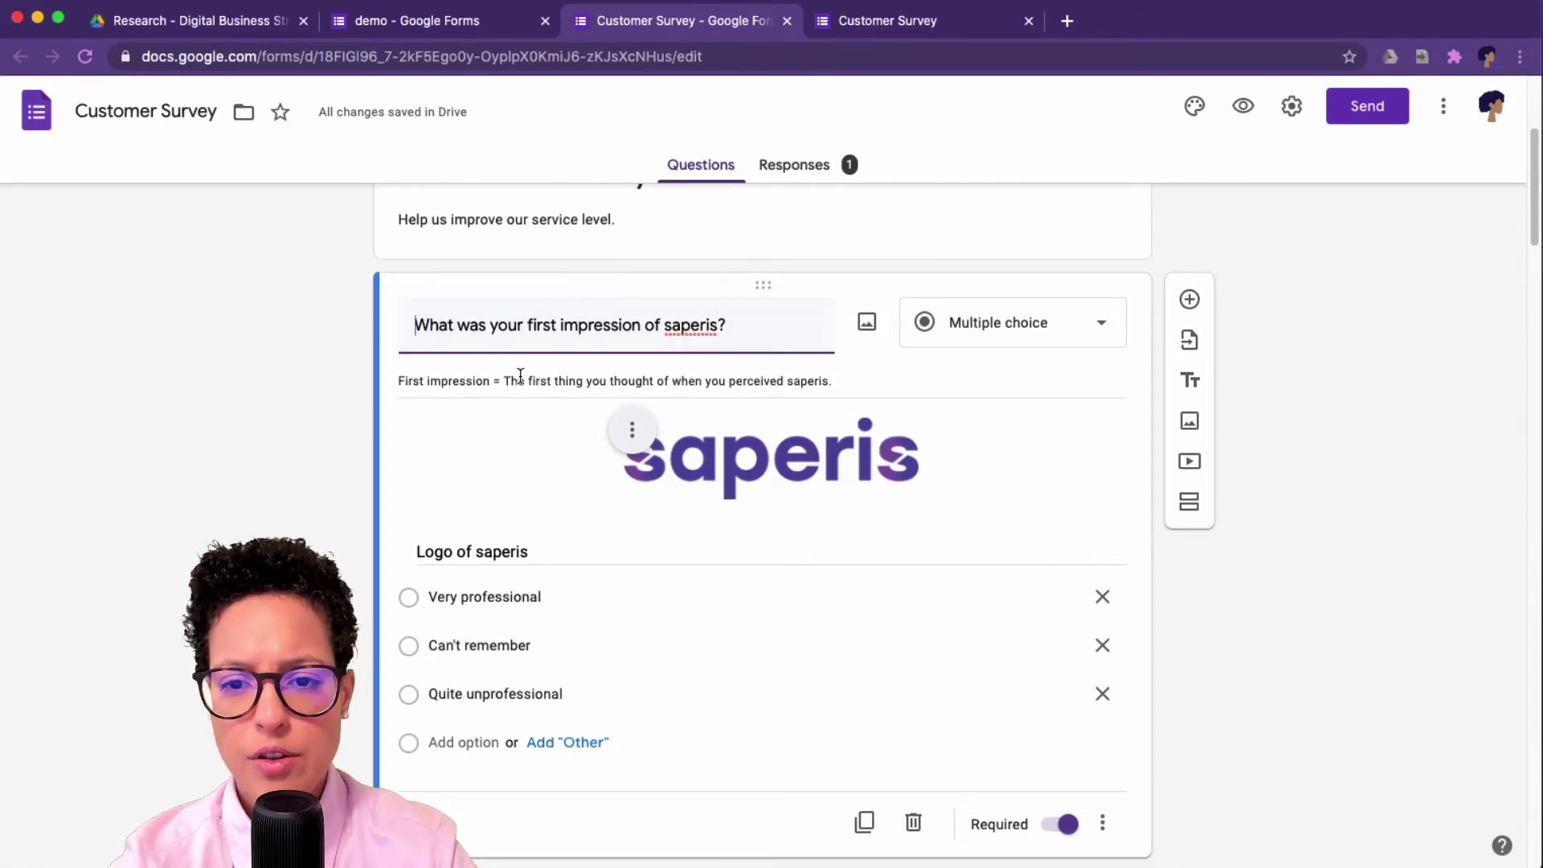
{"action": "left_click", "coordinate": [633, 436]}
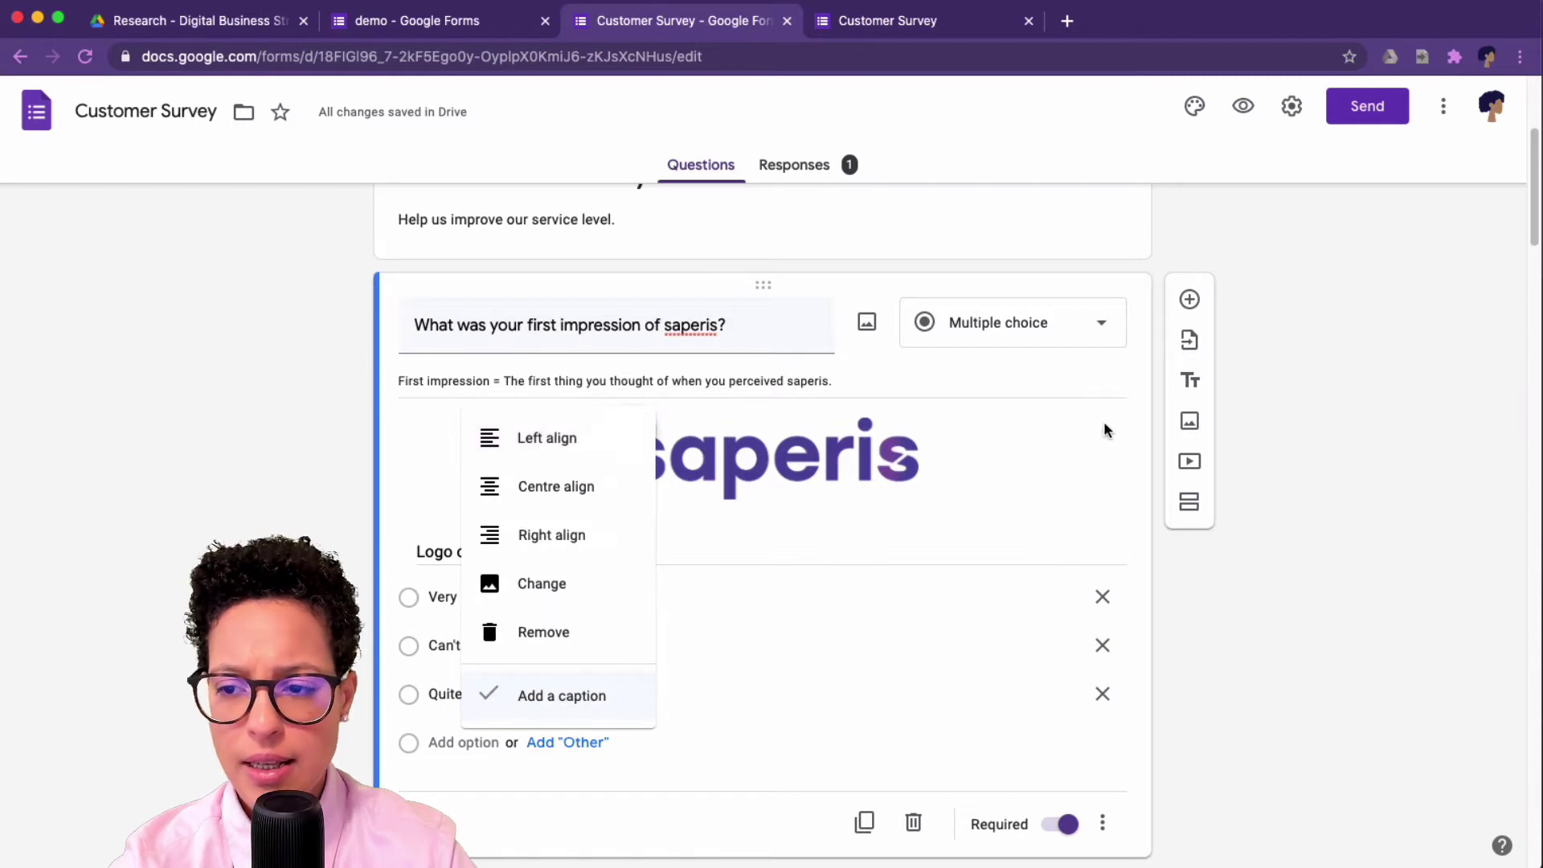
{"action": "left_click", "coordinate": [1150, 535]}
{"action": "left_click", "coordinate": [916, 464]}
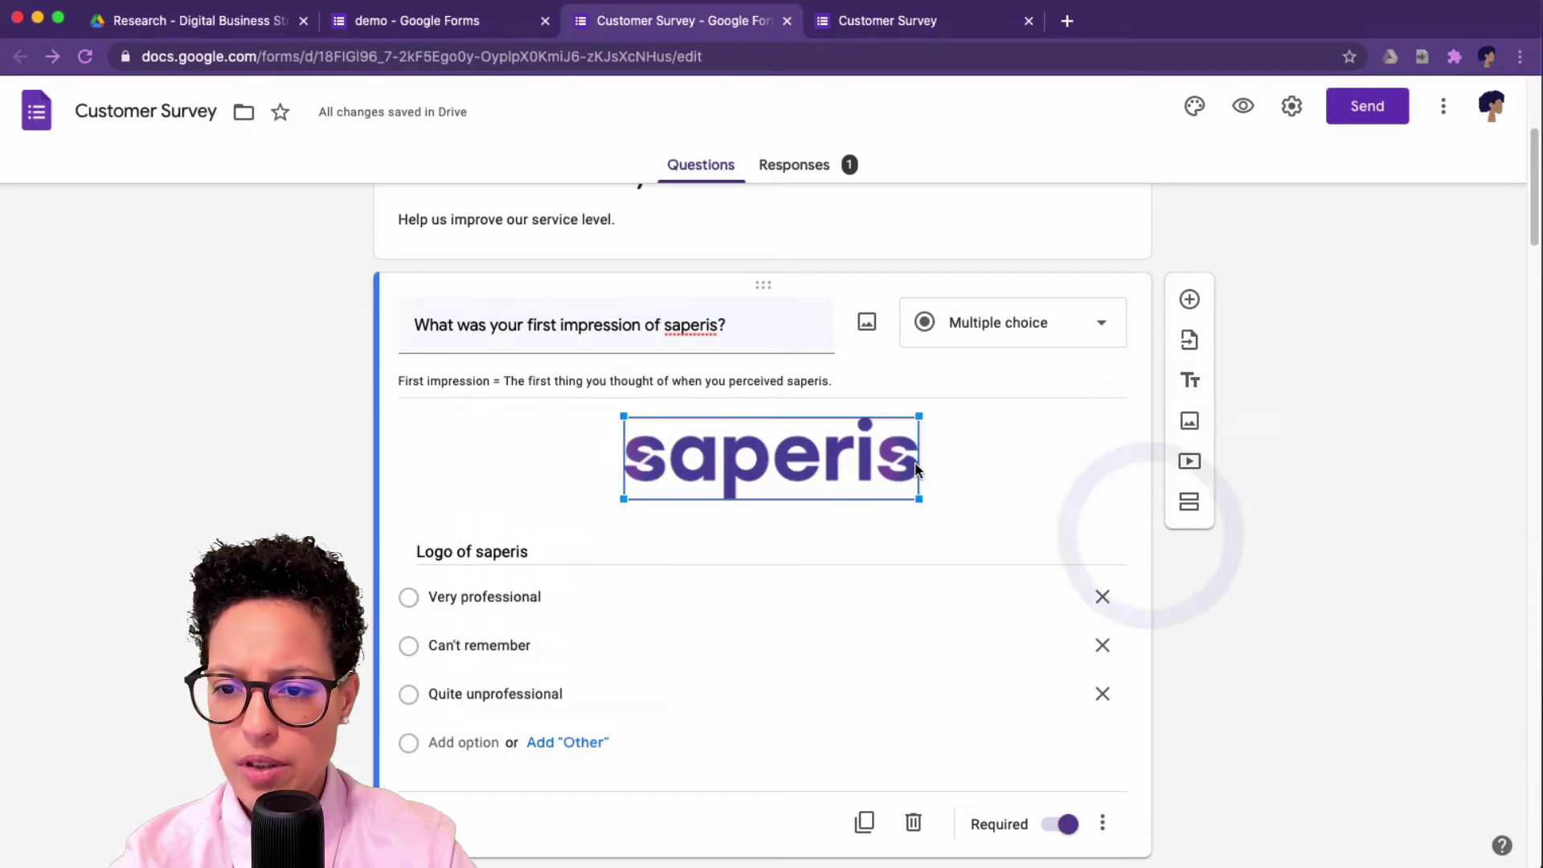
{"action": "left_click", "coordinate": [1155, 498]}
{"action": "scroll", "coordinate": [1157, 493], "scroll_direction": "down", "scroll_amount": 1}
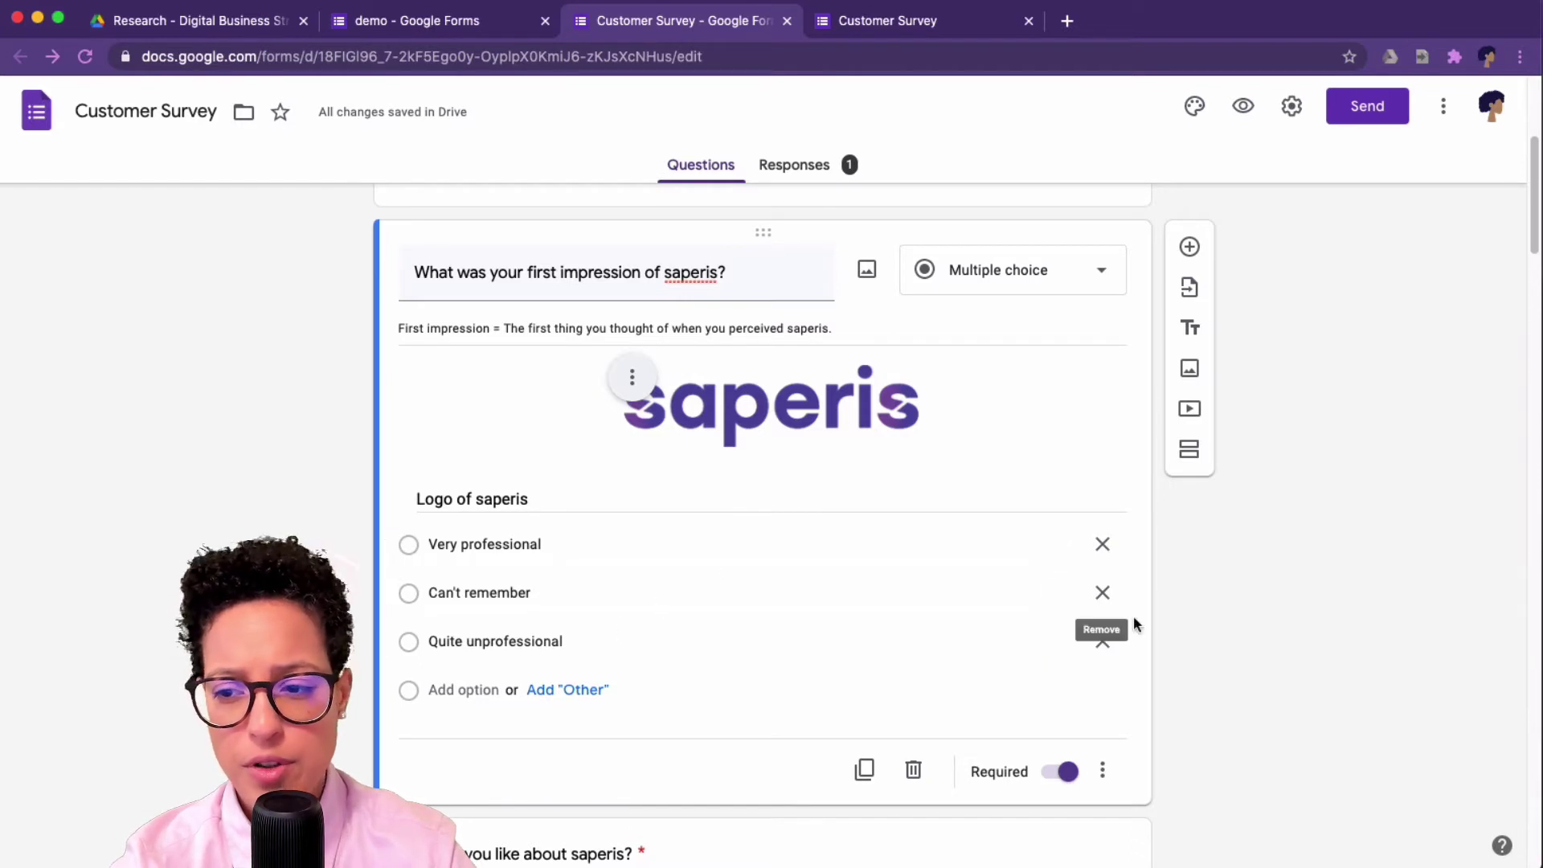
{"action": "scroll", "coordinate": [1164, 575], "scroll_direction": "down", "scroll_amount": 2}
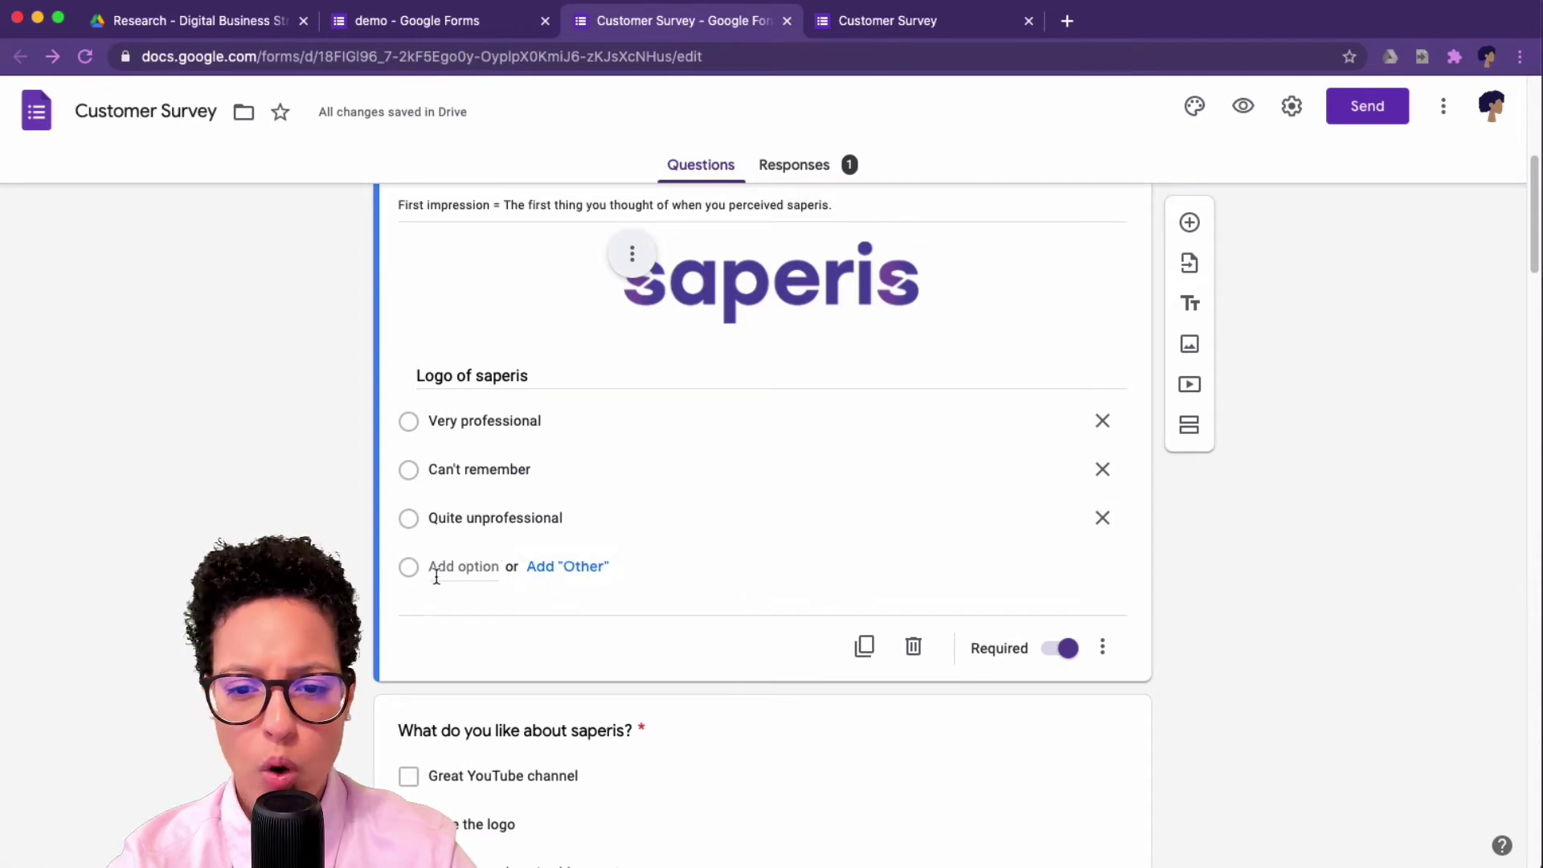
{"action": "left_click", "coordinate": [573, 566]}
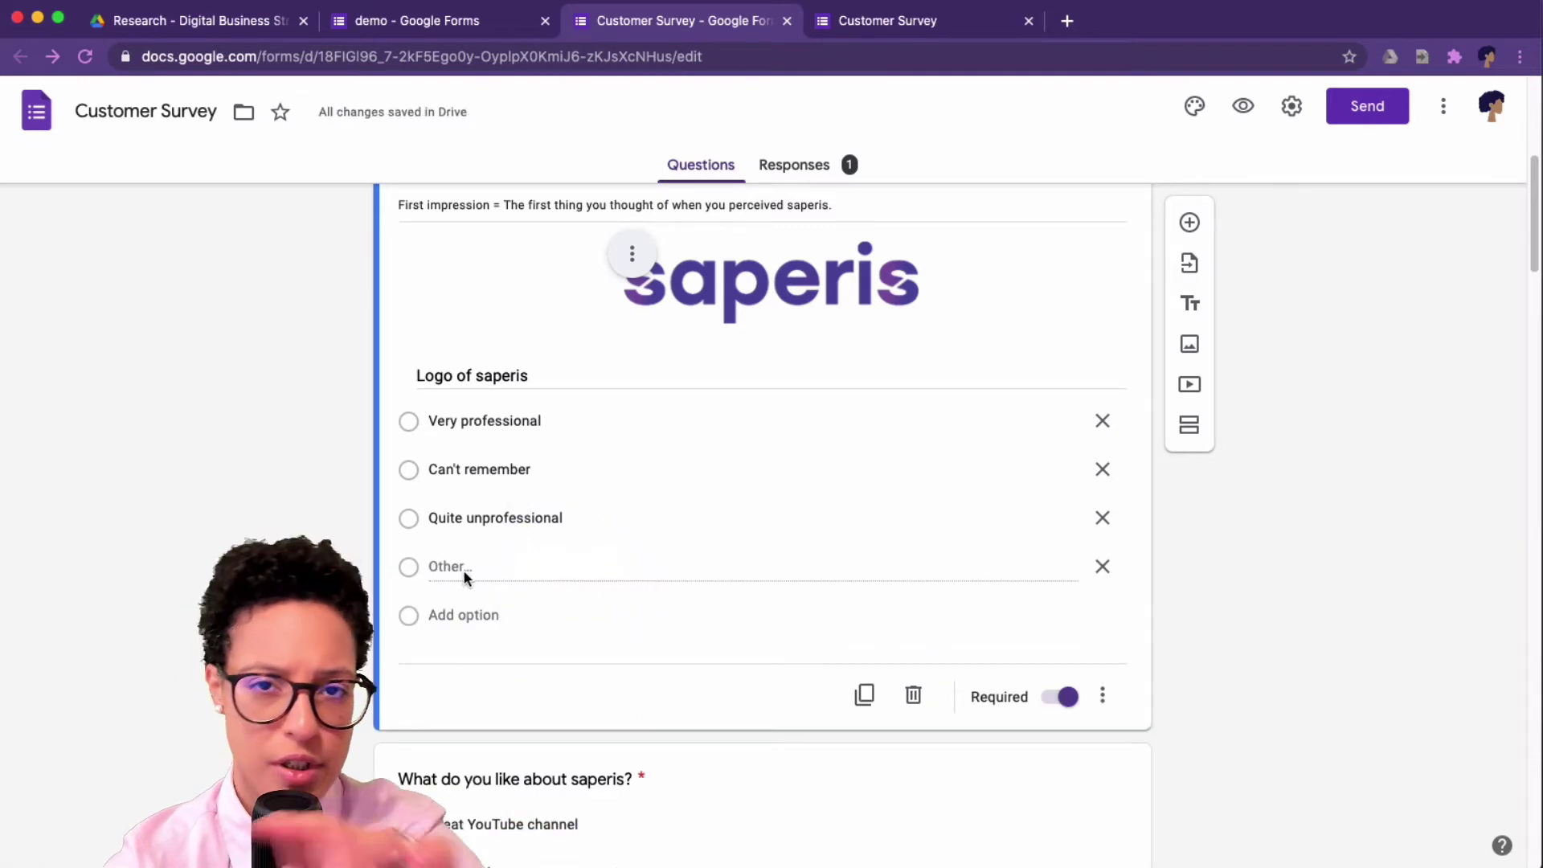
- Hide the first-impression question's description through its extra display options
{"action": "scroll", "coordinate": [1161, 630], "scroll_direction": "down", "scroll_amount": 3}
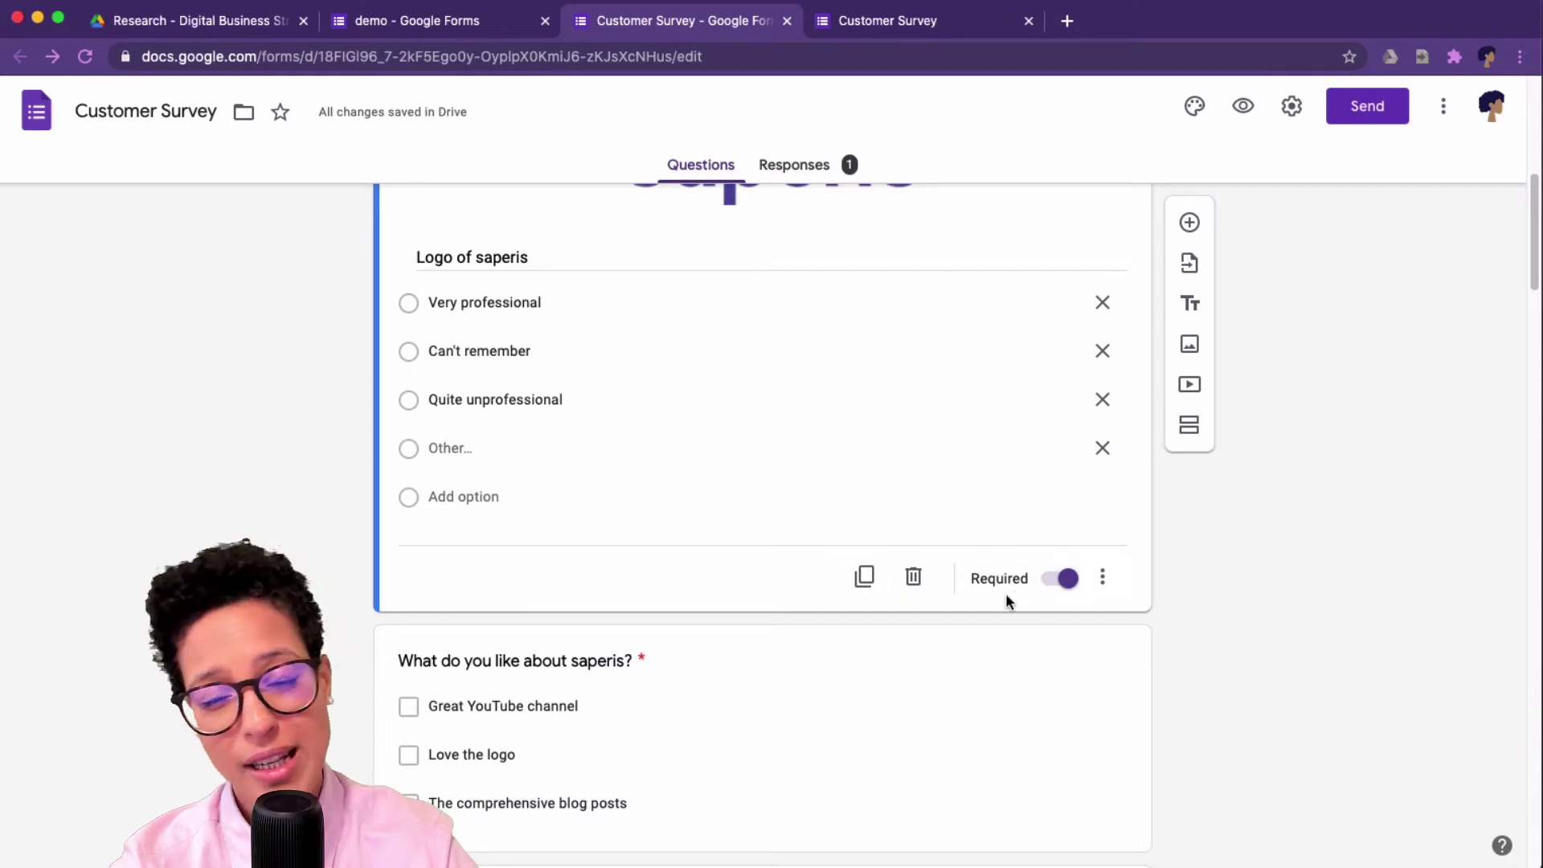
{"action": "left_click", "coordinate": [1102, 579]}
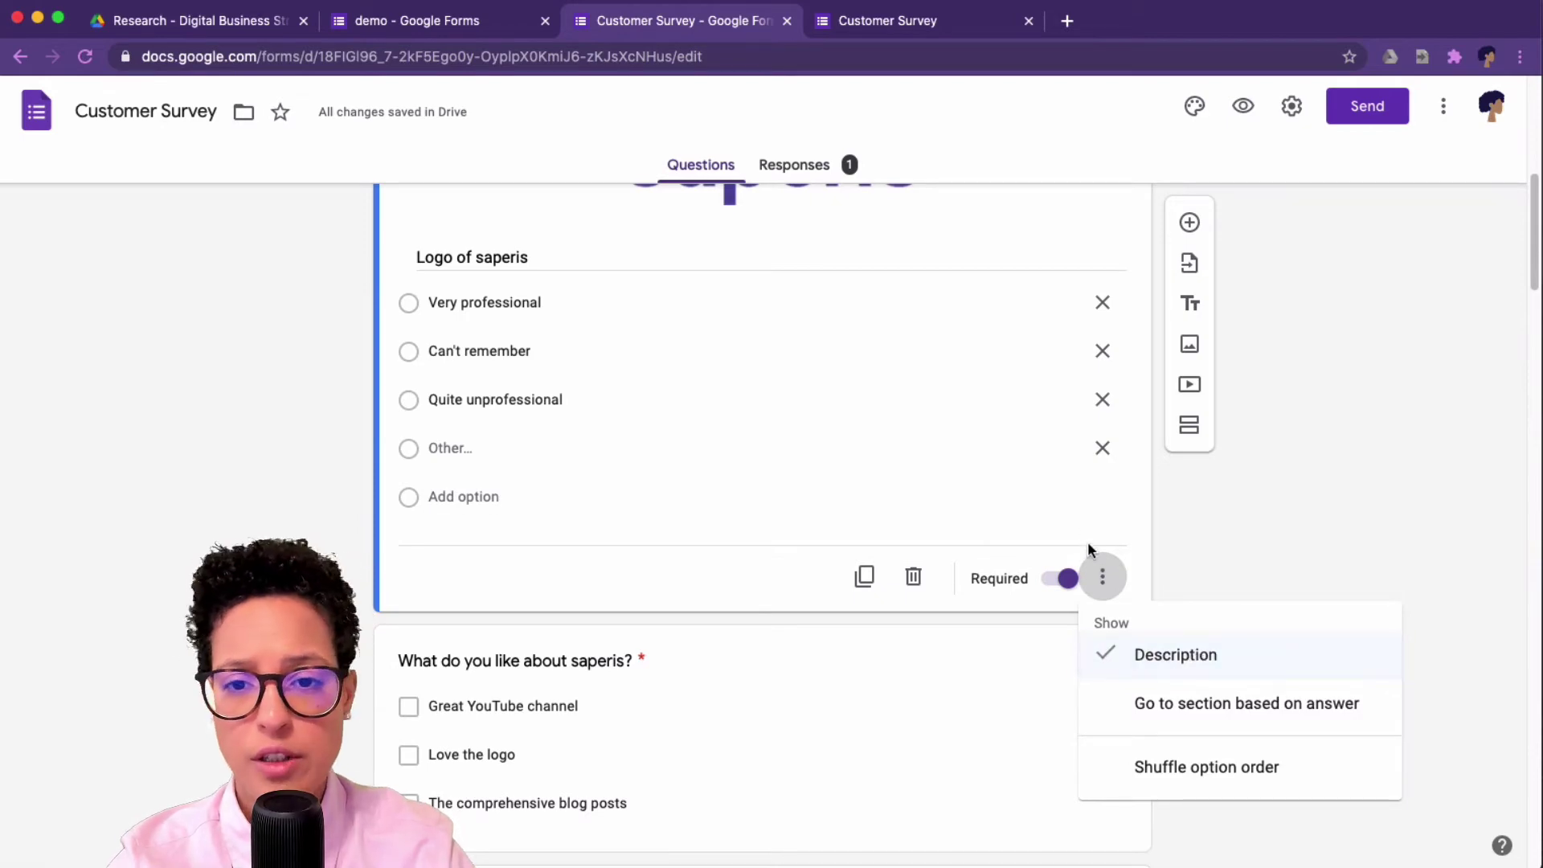
{"action": "scroll", "coordinate": [1086, 547], "scroll_direction": "up", "scroll_amount": 3}
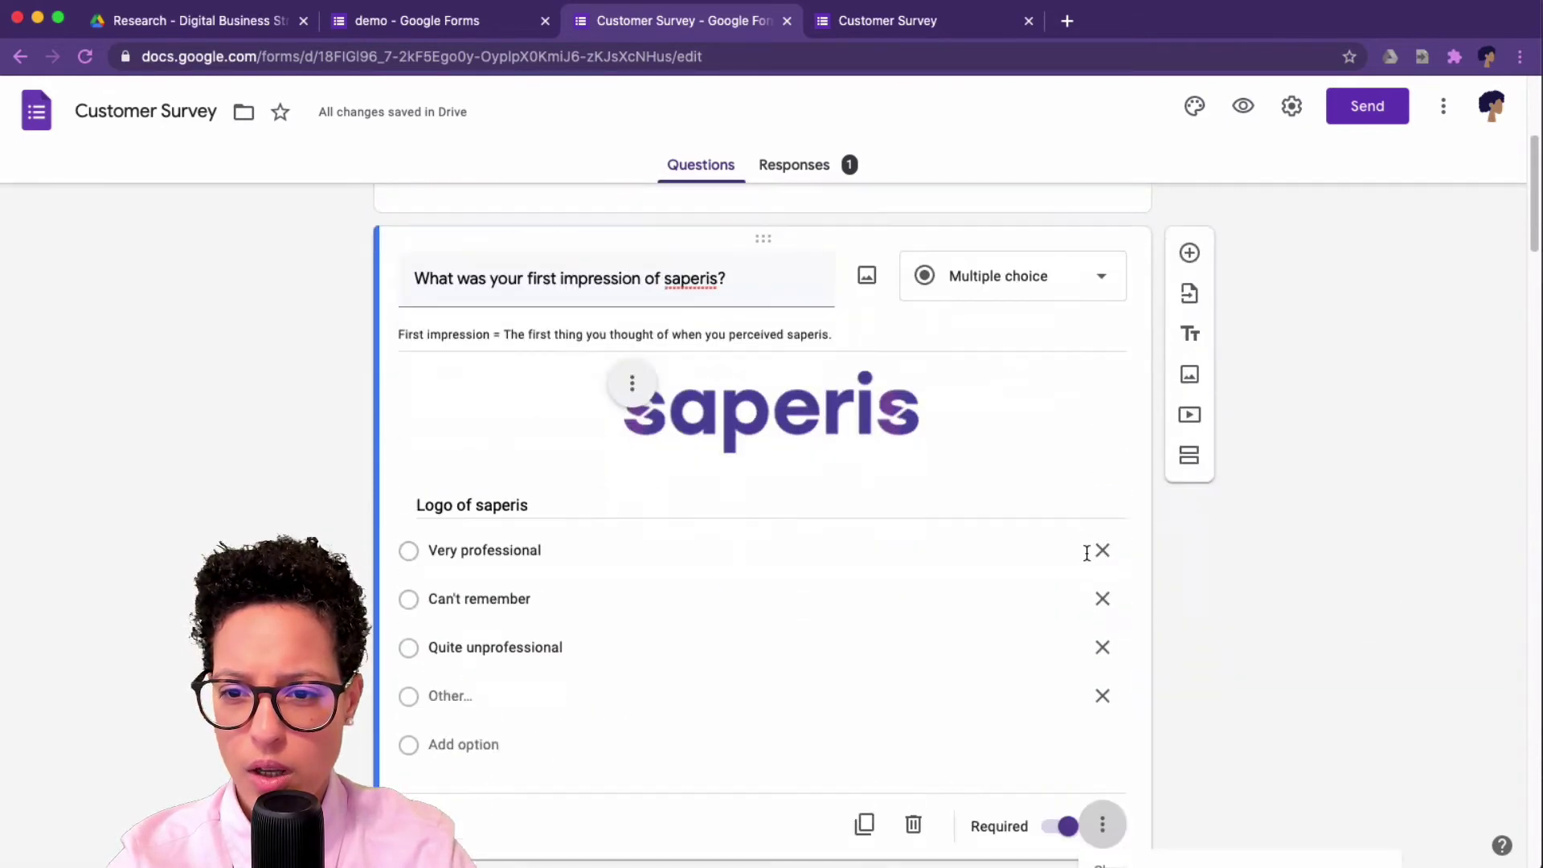
{"action": "scroll", "coordinate": [1086, 552], "scroll_direction": "down", "scroll_amount": 1}
{"action": "scroll", "coordinate": [1145, 763], "scroll_direction": "down", "scroll_amount": 1}
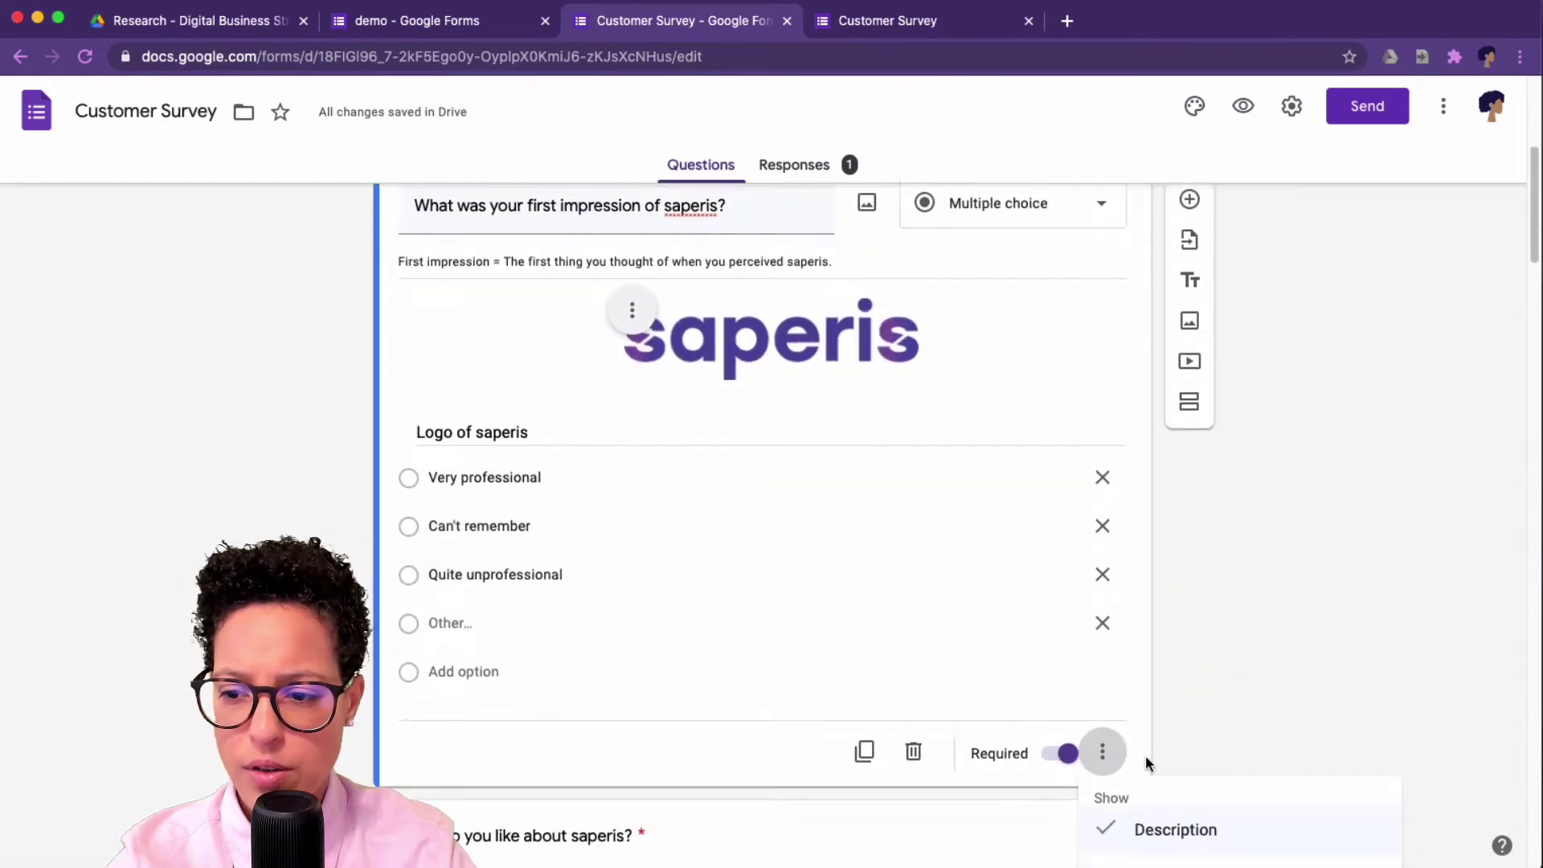
{"action": "left_click", "coordinate": [1146, 830]}
{"action": "scroll", "coordinate": [812, 551], "scroll_direction": "up", "scroll_amount": 1}
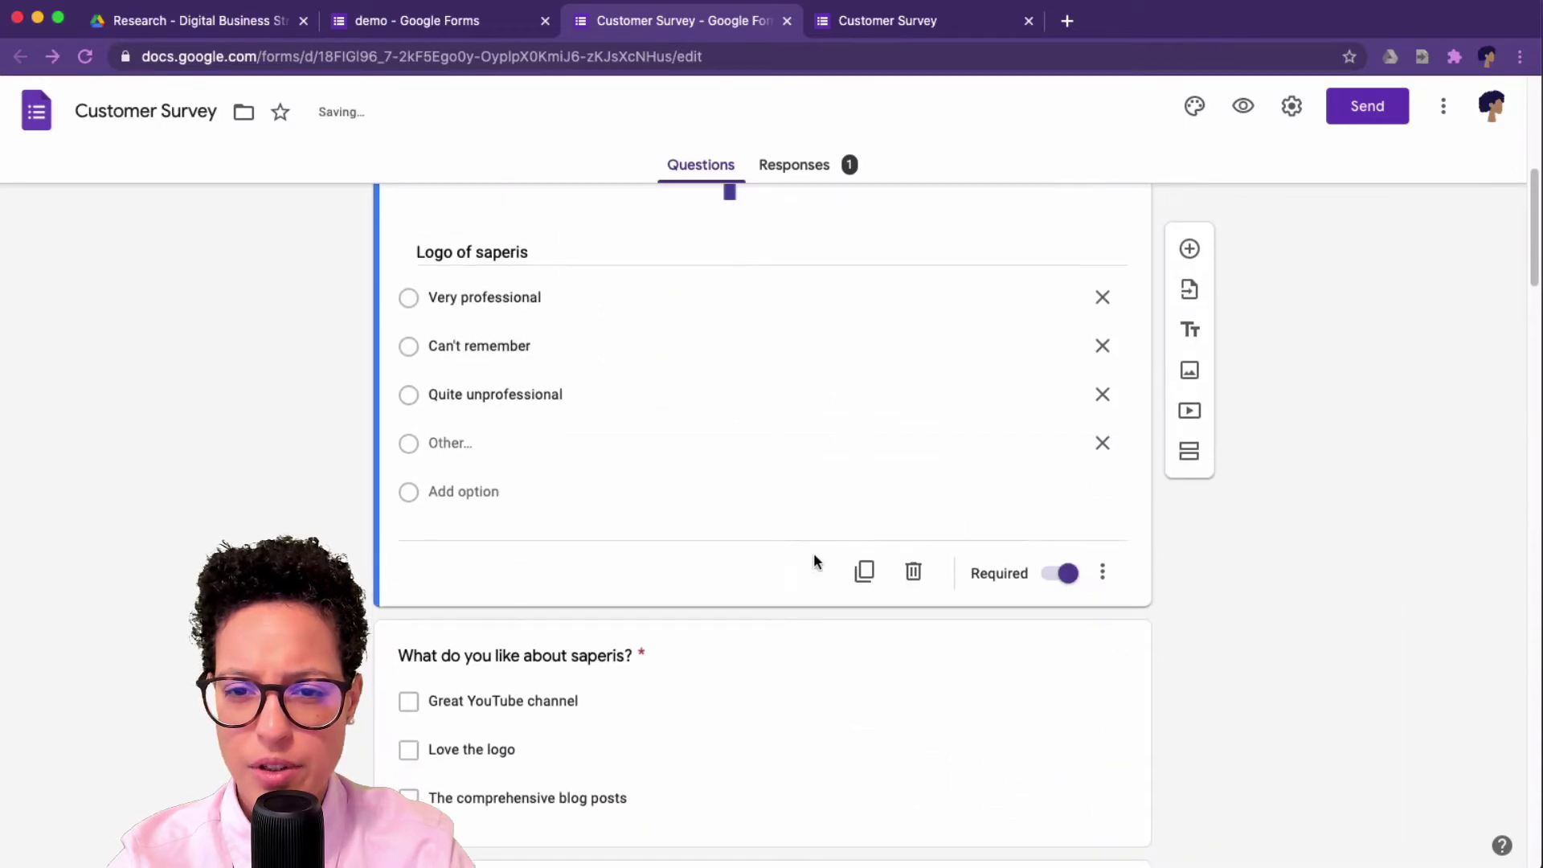
{"action": "scroll", "coordinate": [585, 396], "scroll_direction": "up", "scroll_amount": 2}
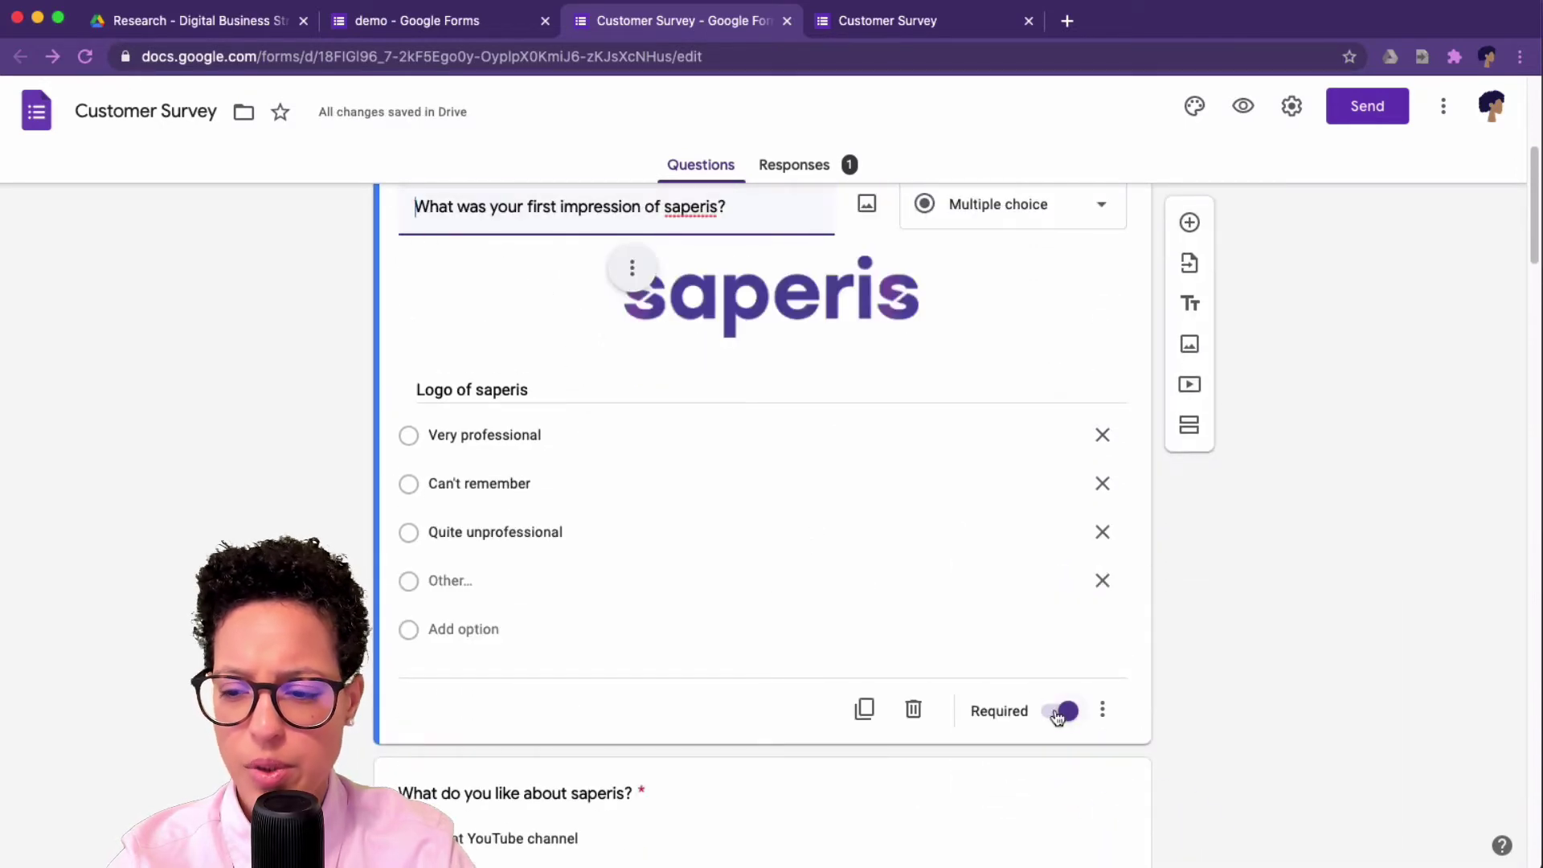
- Show the question's description field again and dismiss the options list
{"action": "left_click", "coordinate": [1102, 709]}
{"action": "left_click", "coordinate": [1173, 703]}
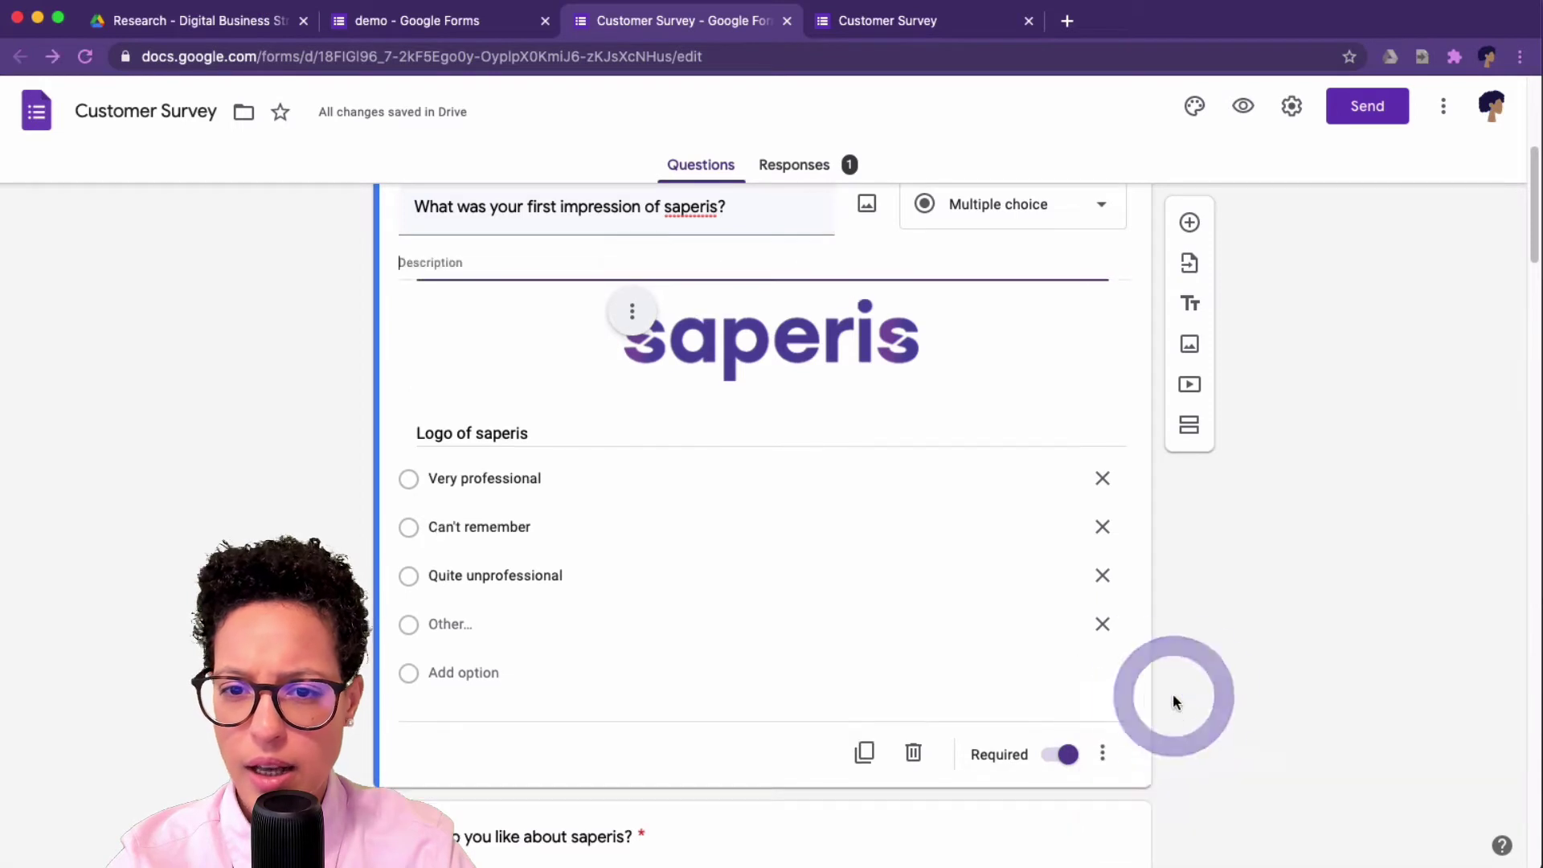
{"action": "left_click", "coordinate": [1102, 755]}
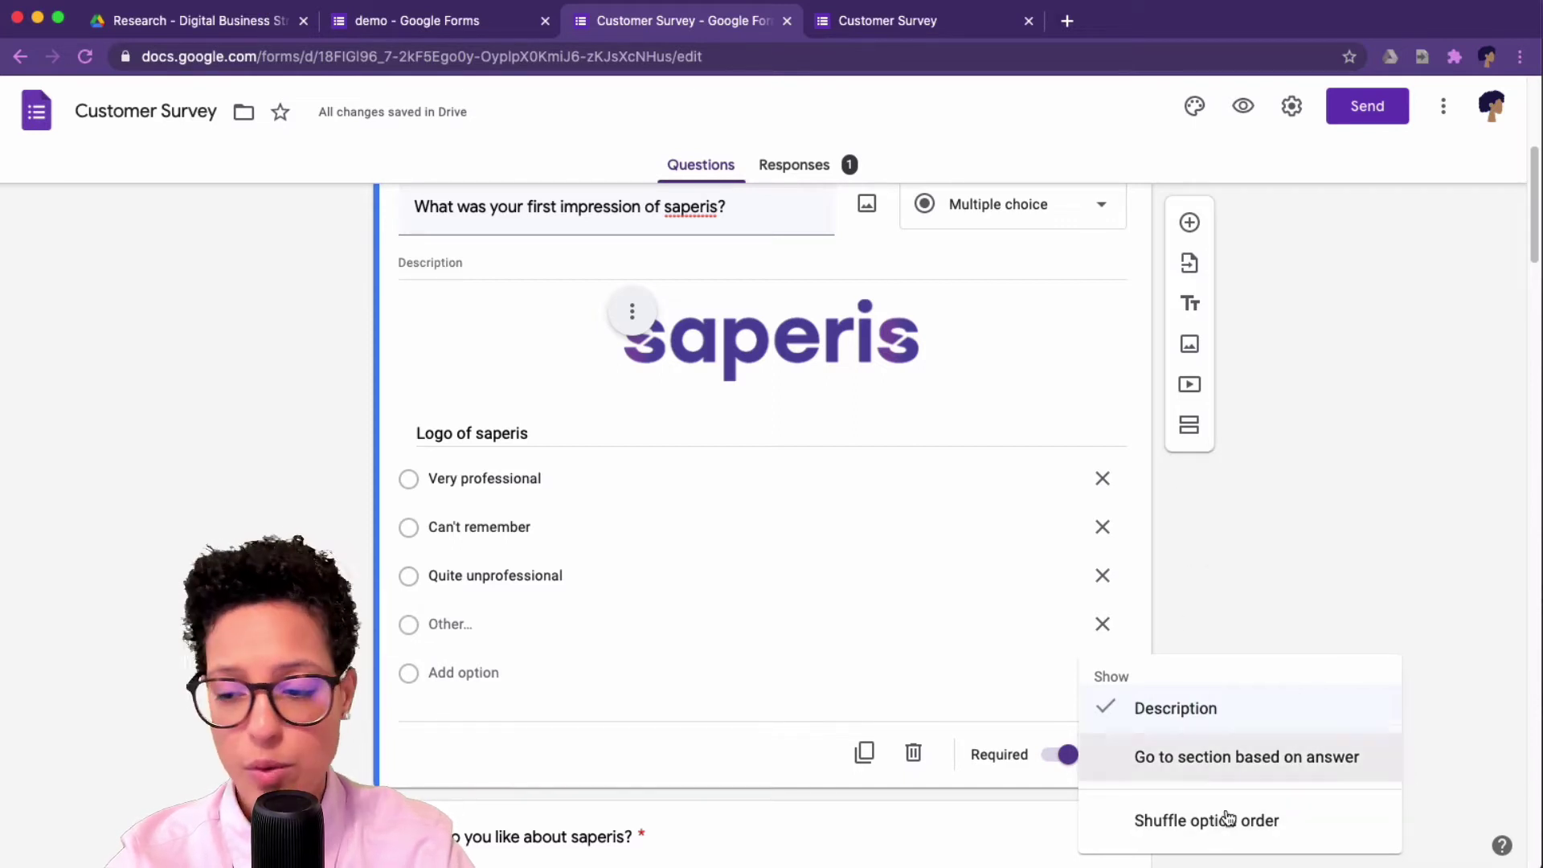
{"action": "left_click", "coordinate": [1165, 548]}
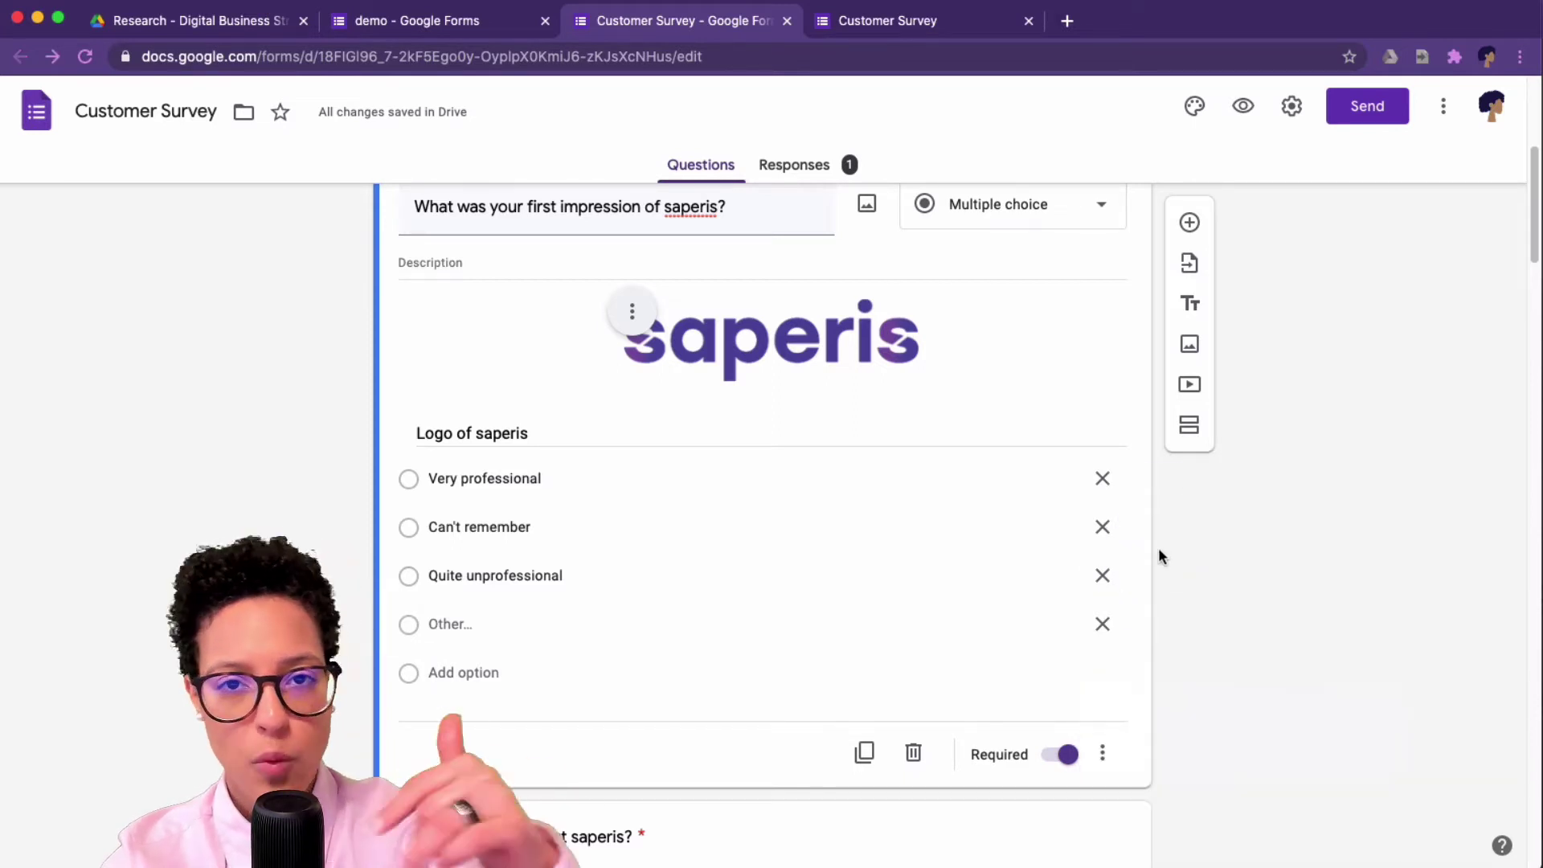
{"action": "scroll", "coordinate": [1149, 668], "scroll_direction": "up", "scroll_amount": 2}
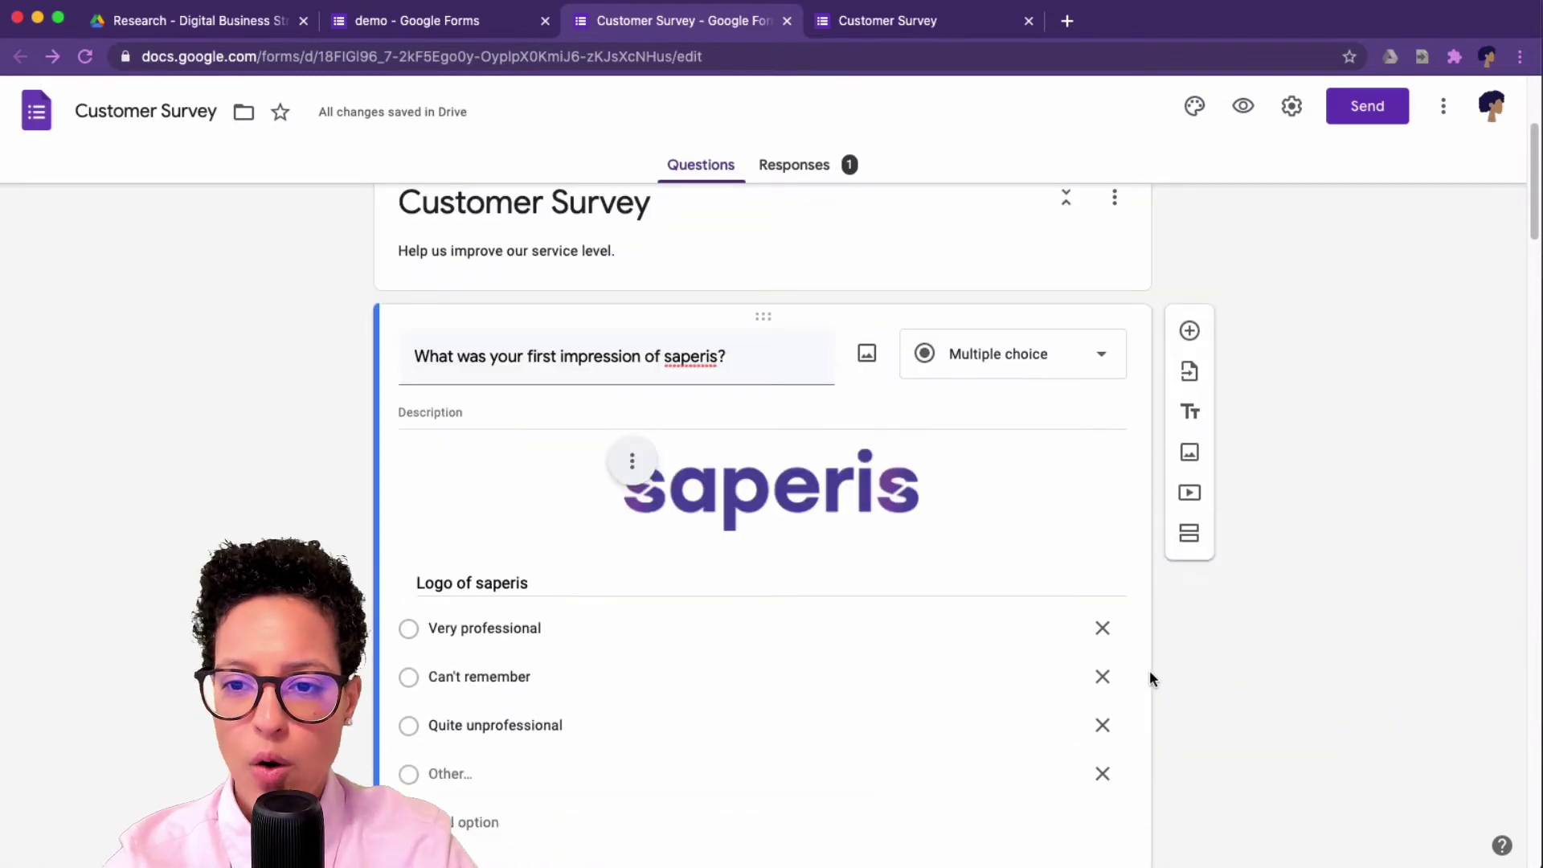
- Drag the 'What do you like about saperis?' question to reorder it, revealing its at-least-1 rule
{"action": "left_click", "coordinate": [770, 318]}
{"action": "scroll", "coordinate": [1101, 641], "scroll_direction": "down", "scroll_amount": 5}
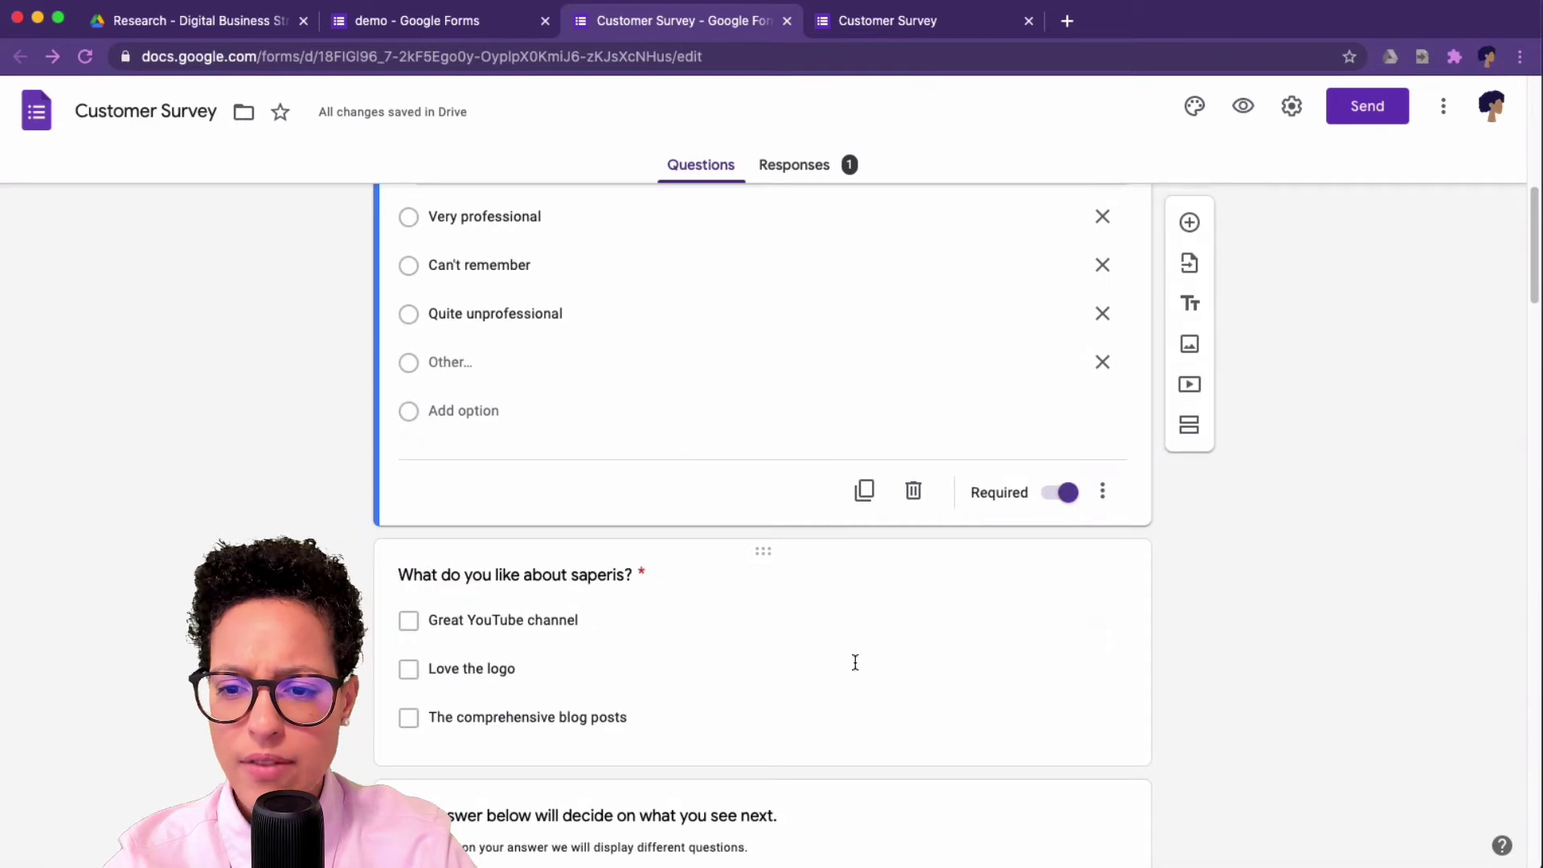
{"action": "scroll", "coordinate": [866, 648], "scroll_direction": "down", "scroll_amount": 3}
{"action": "scroll", "coordinate": [865, 648], "scroll_direction": "up", "scroll_amount": 1}
{"action": "scroll", "coordinate": [861, 647], "scroll_direction": "up", "scroll_amount": 3}
{"action": "scroll", "coordinate": [767, 625], "scroll_direction": "up", "scroll_amount": 3}
{"action": "left_click_drag", "start_coordinate": [768, 787], "coordinate": [759, 547]}
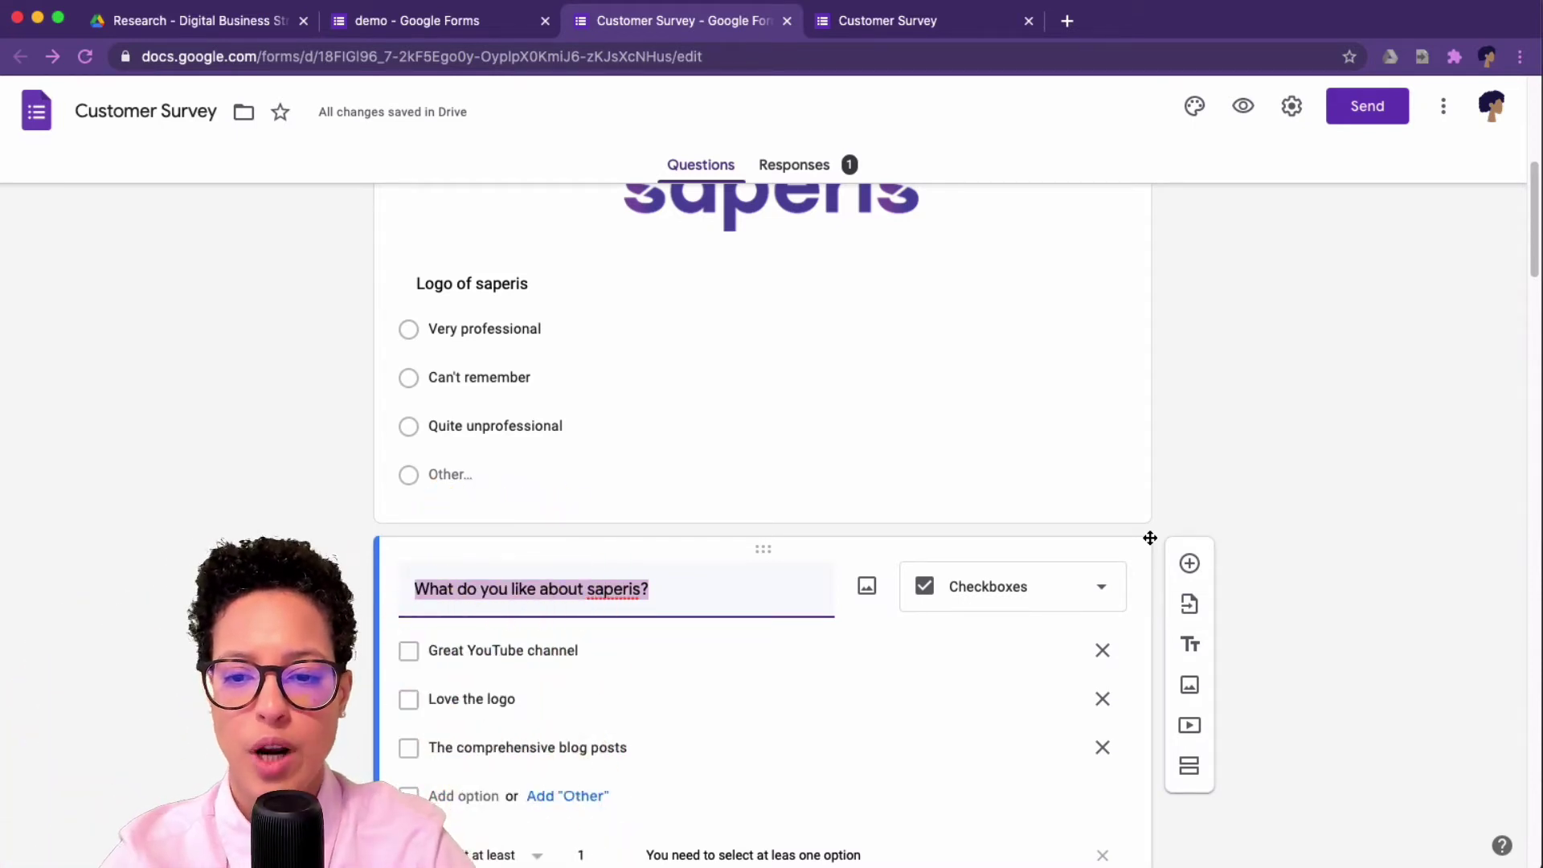
{"action": "scroll", "coordinate": [1010, 446], "scroll_direction": "down", "scroll_amount": 3}
{"action": "scroll", "coordinate": [1010, 446], "scroll_direction": "down", "scroll_amount": 2}
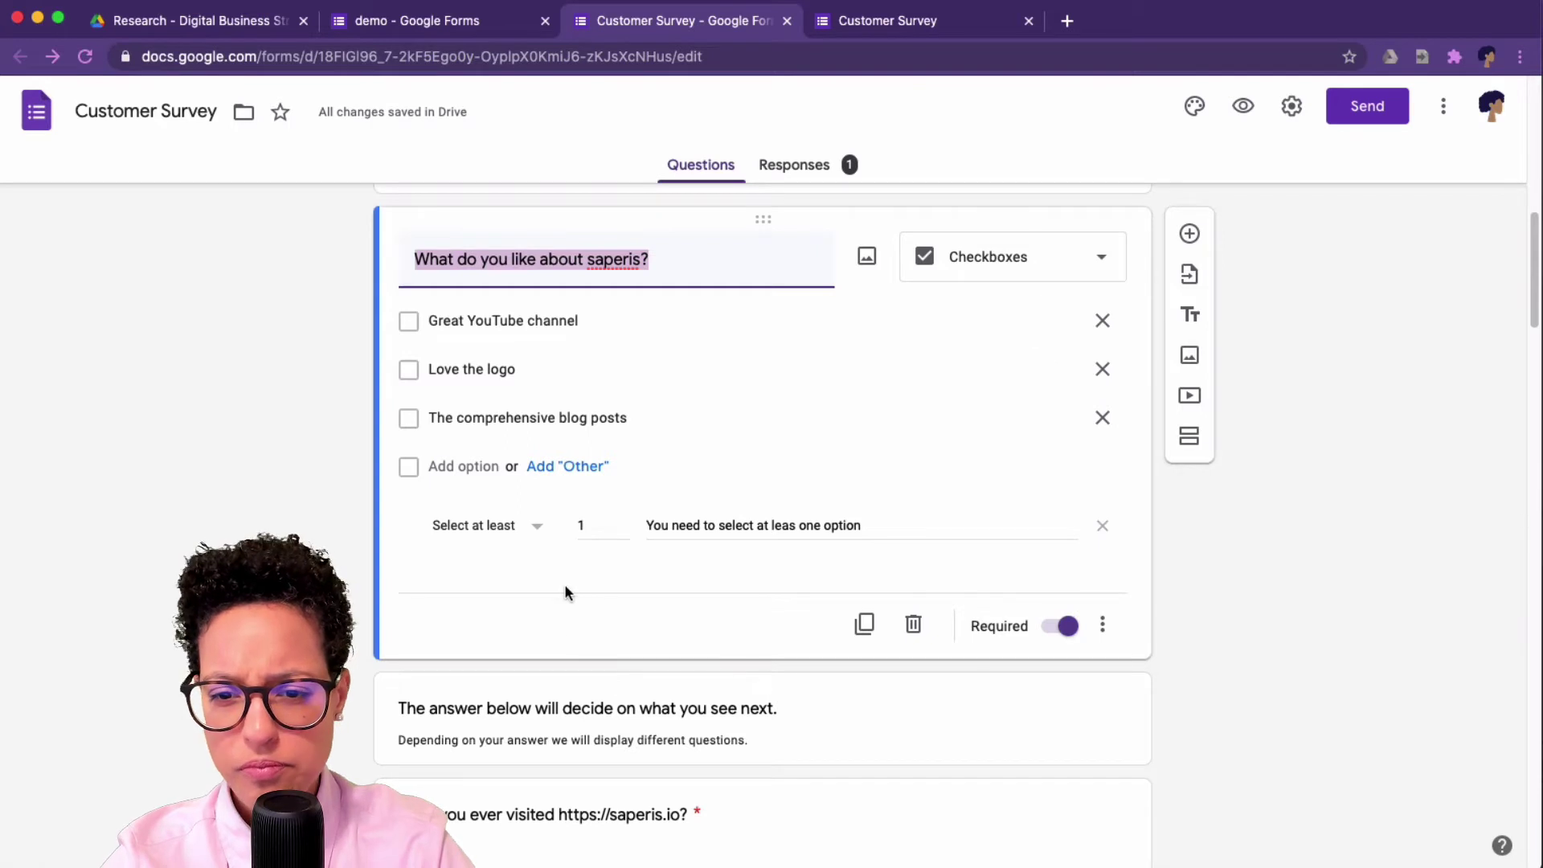
{"action": "left_click", "coordinate": [1102, 625]}
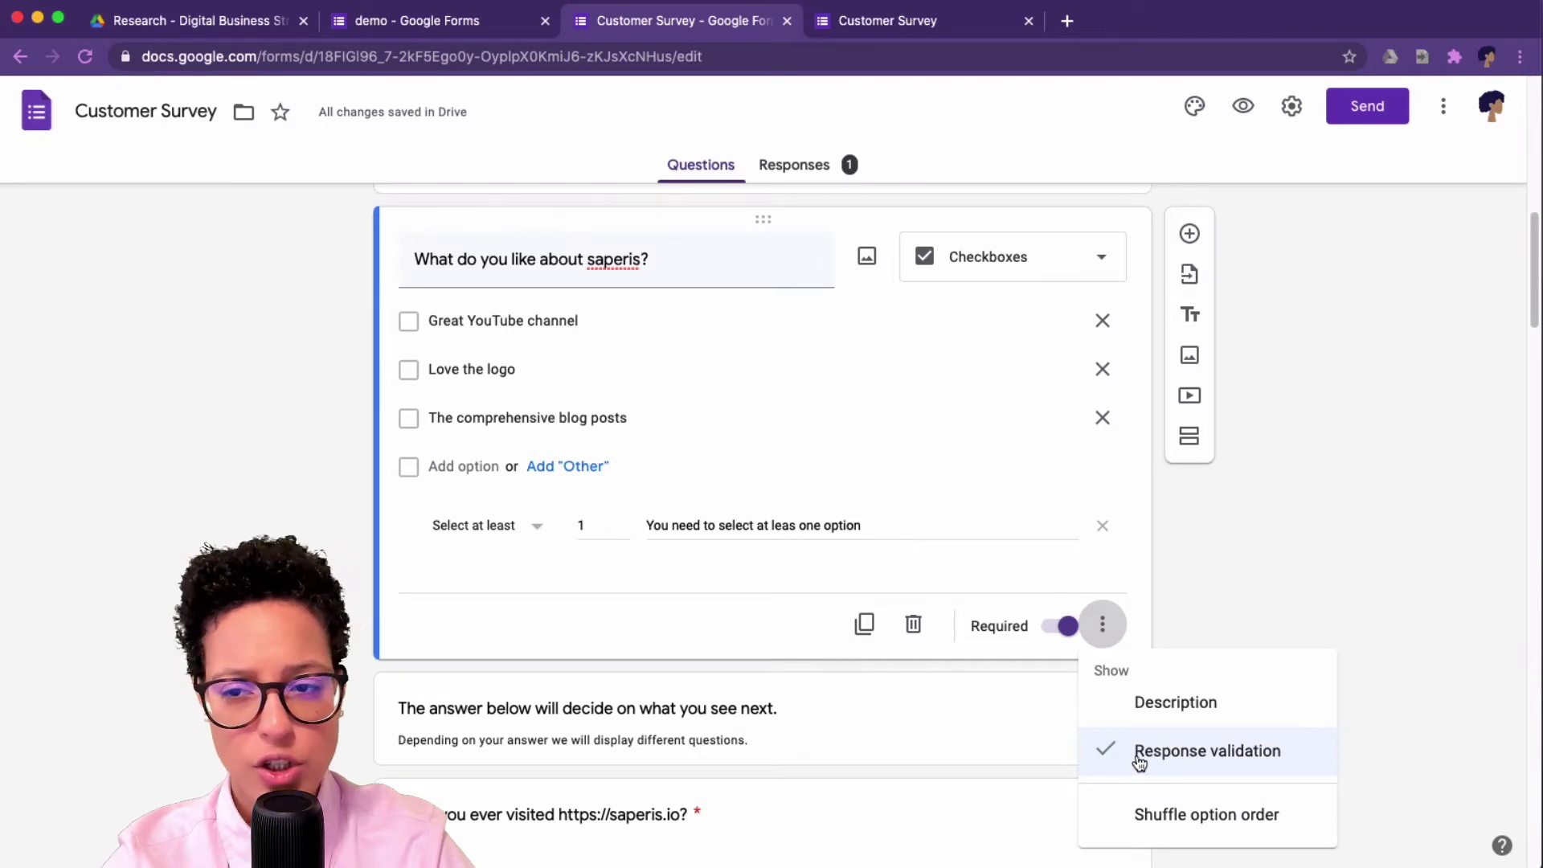
{"action": "left_click", "coordinate": [1156, 543]}
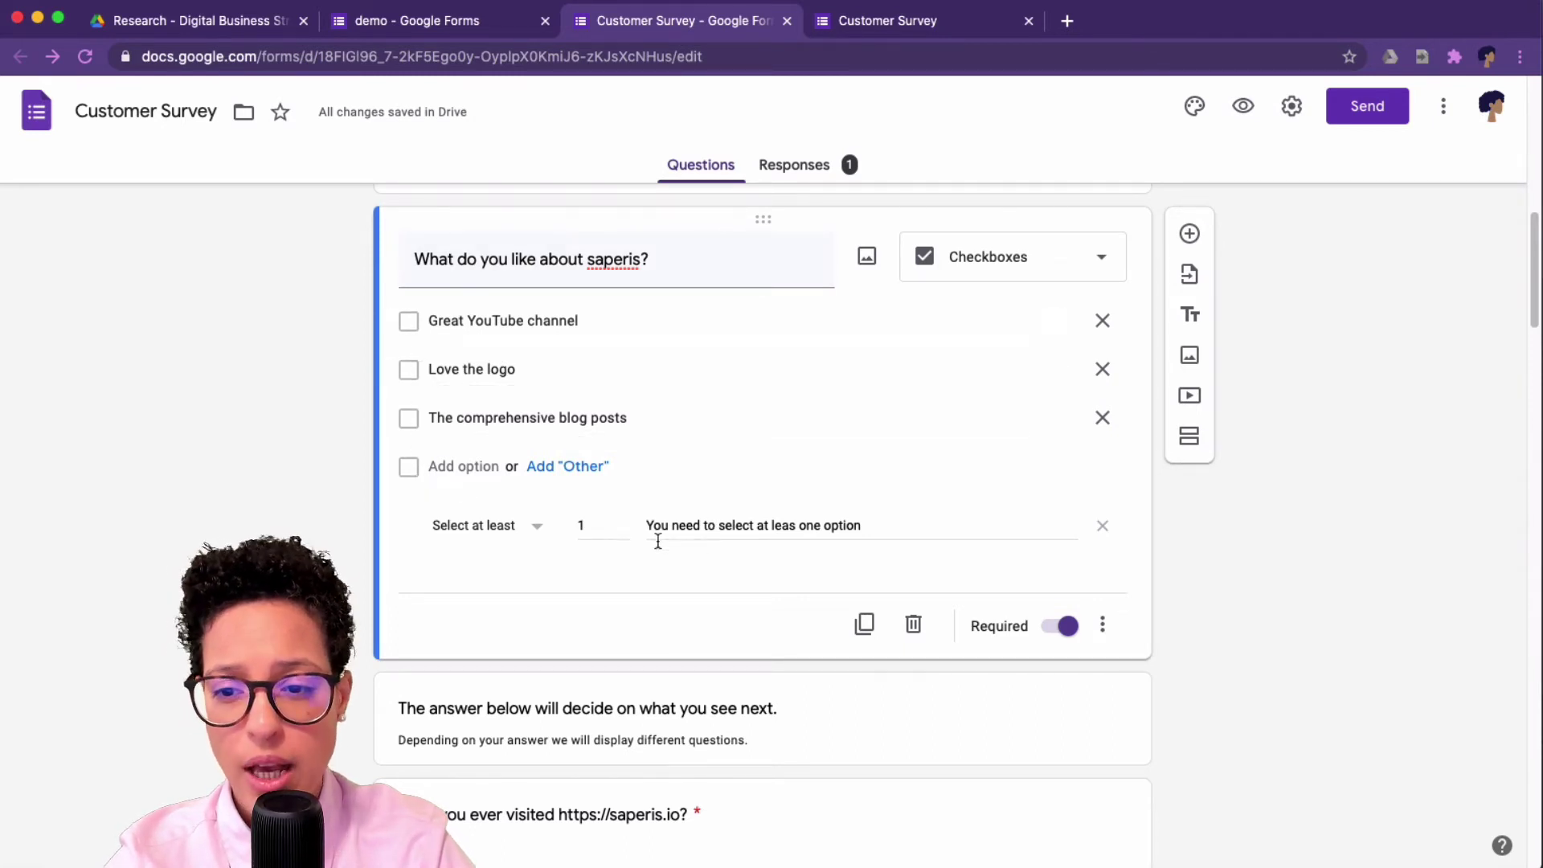
{"action": "left_click_drag", "start_coordinate": [646, 526], "coordinate": [929, 526]}
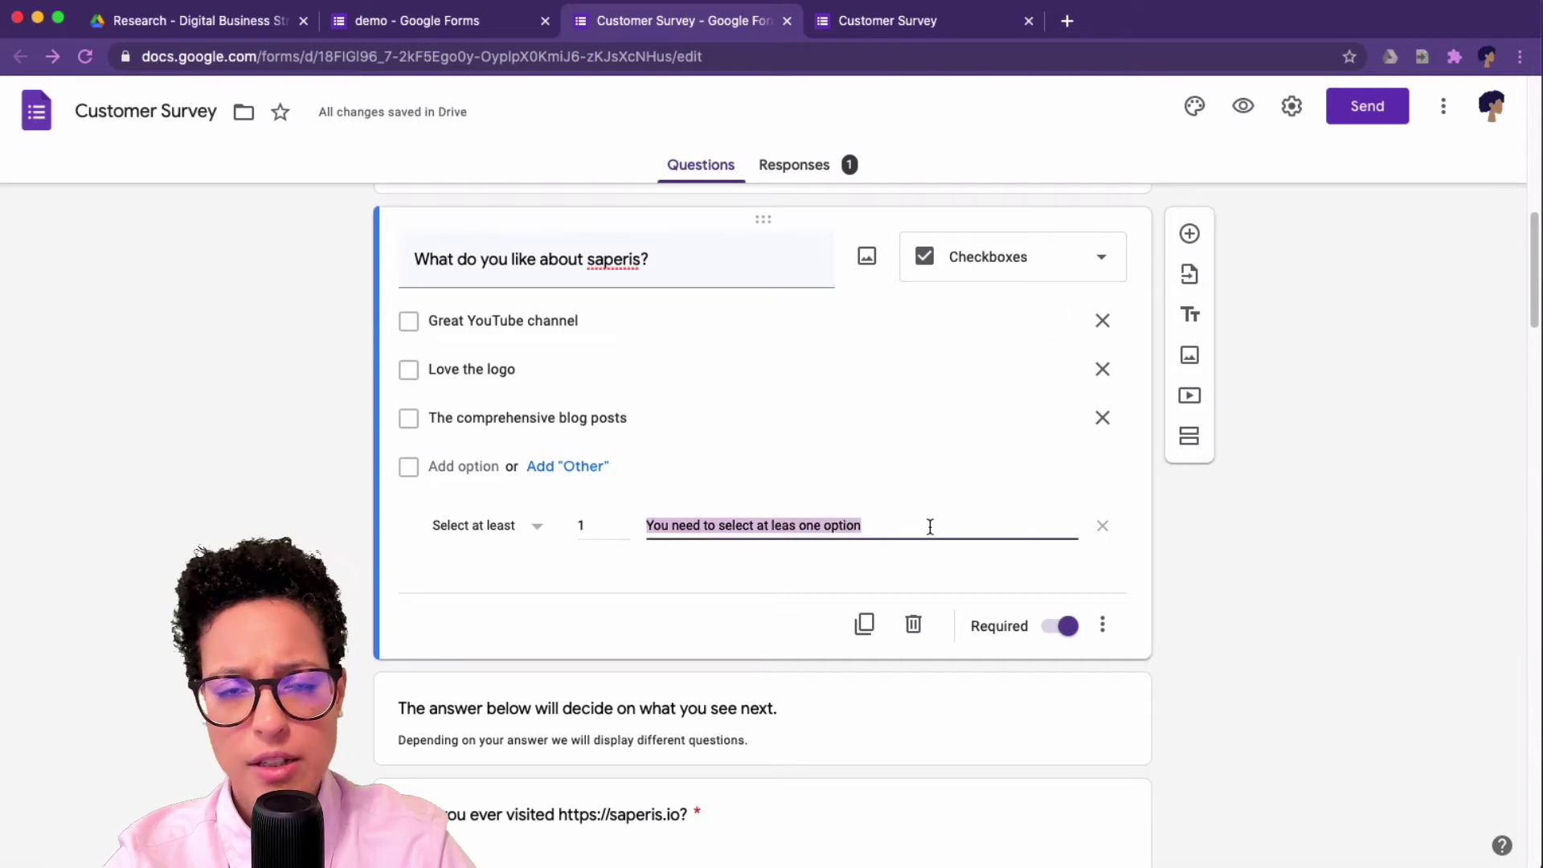
{"action": "left_click", "coordinate": [892, 538]}
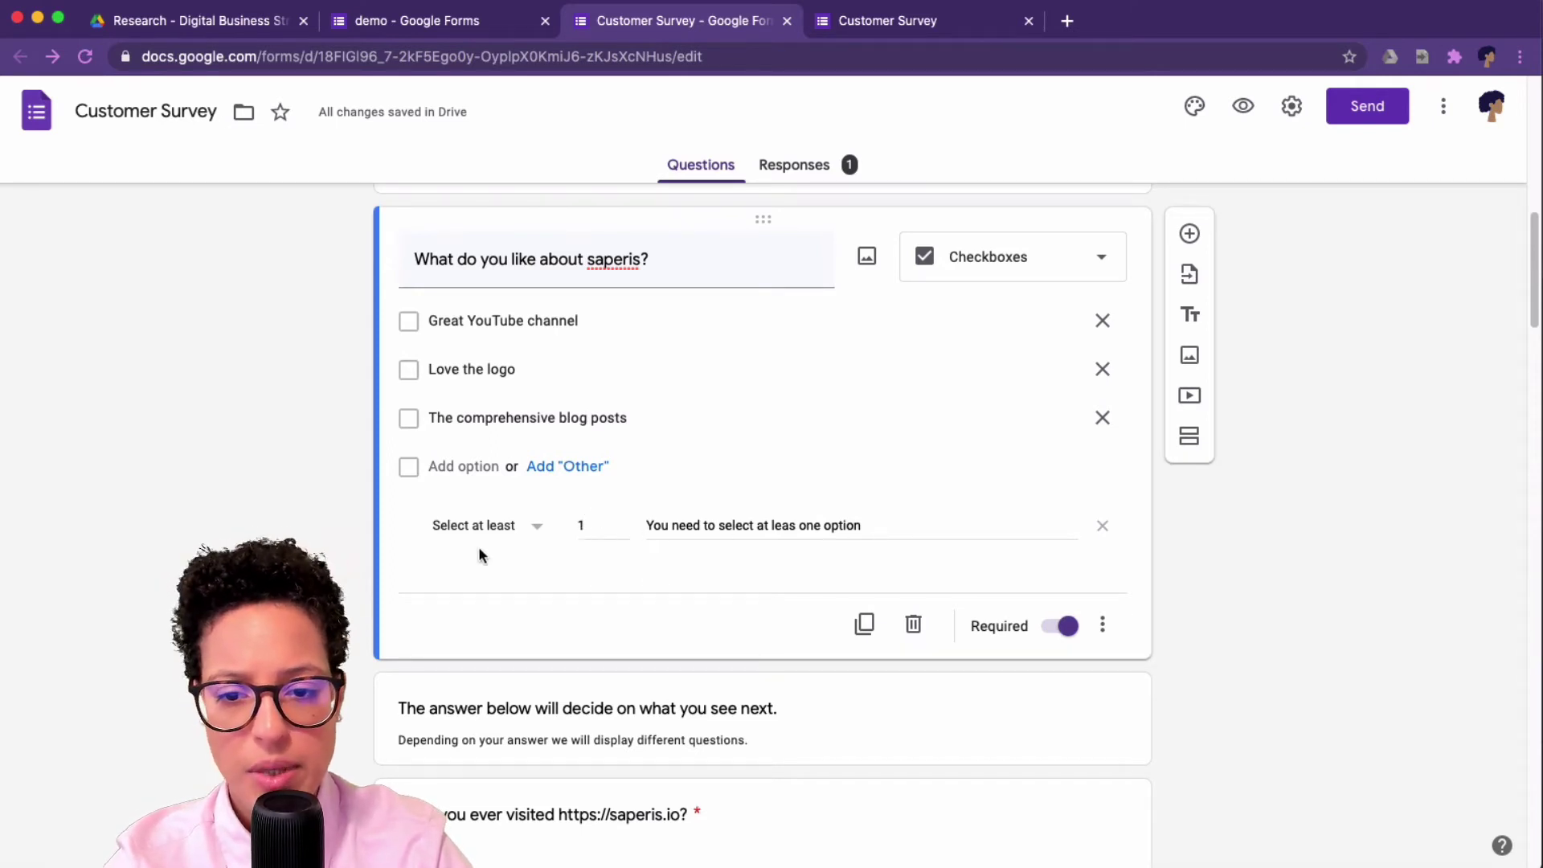
{"action": "left_click", "coordinate": [535, 530]}
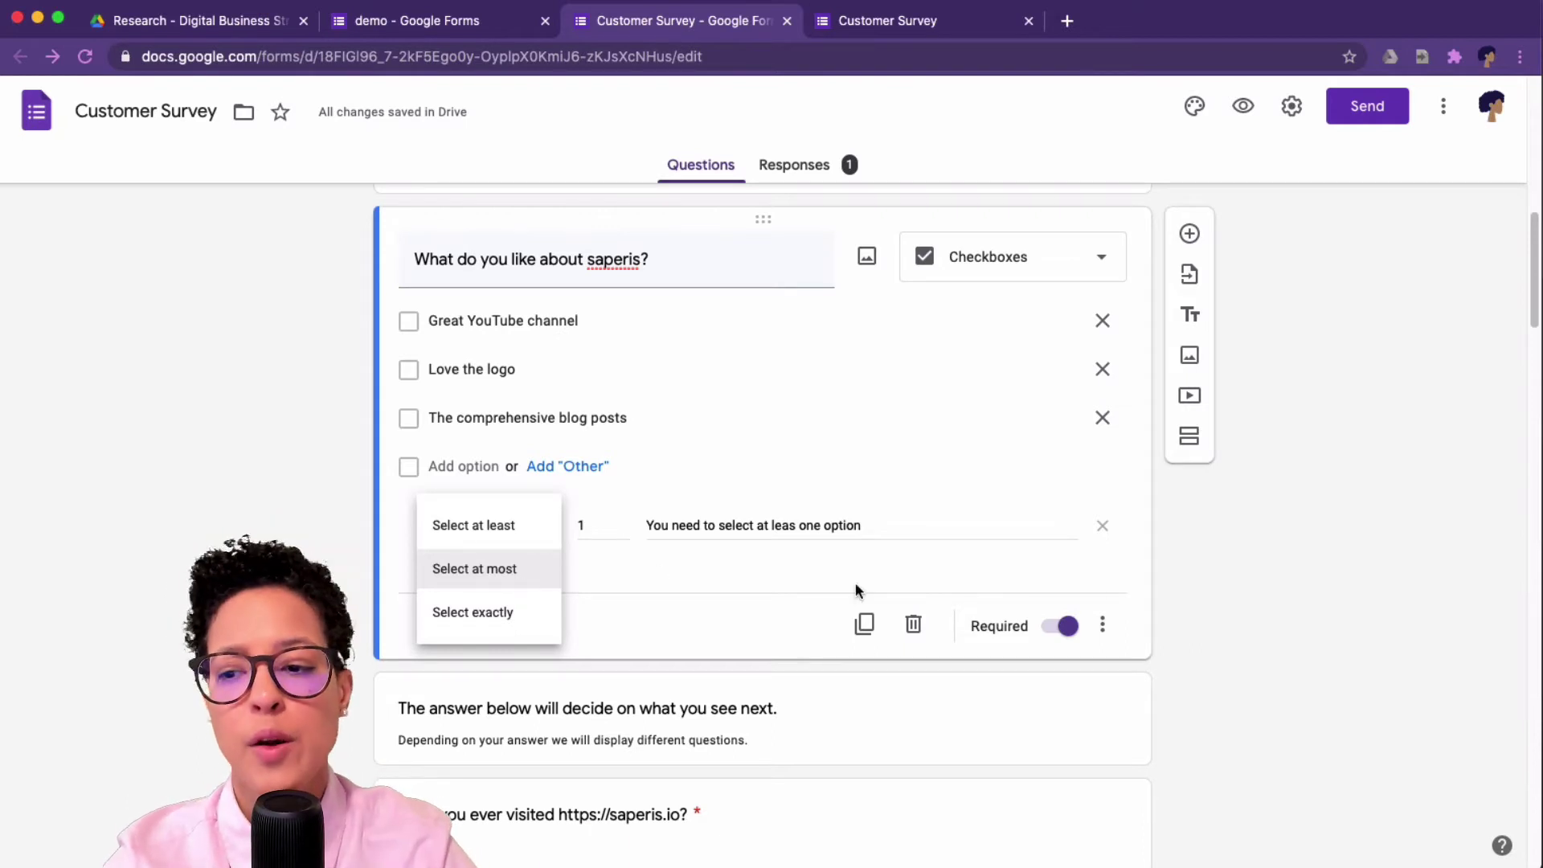
{"action": "left_click", "coordinate": [1159, 553]}
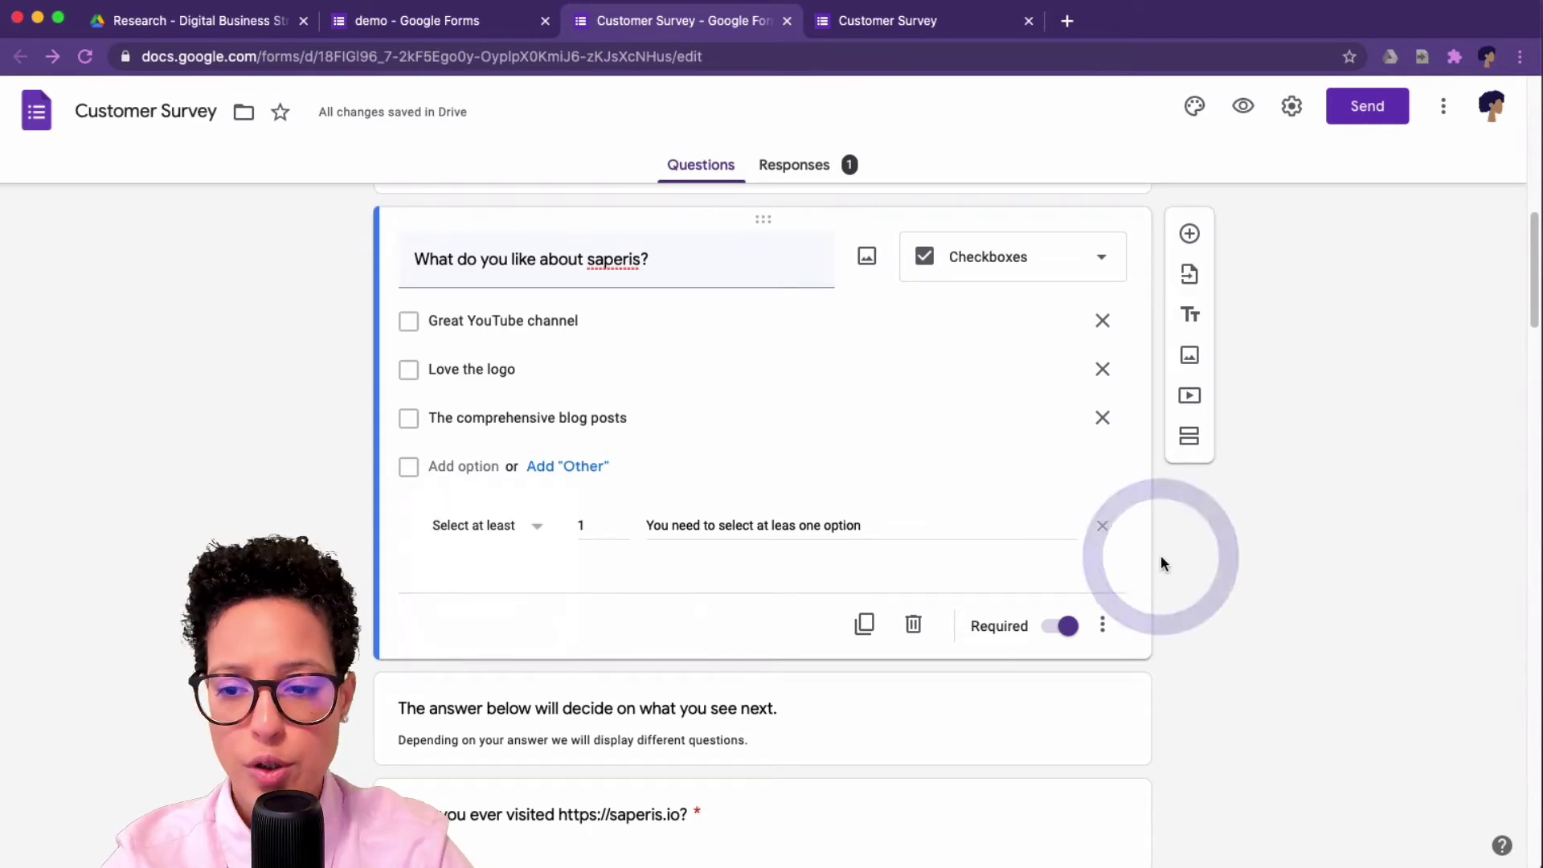
{"action": "scroll", "coordinate": [1160, 554], "scroll_direction": "down", "scroll_amount": 3}
- Glance at the text block's extra options, then open the saperis.io visit question for editing
{"action": "scroll", "coordinate": [1160, 556], "scroll_direction": "down", "scroll_amount": 1}
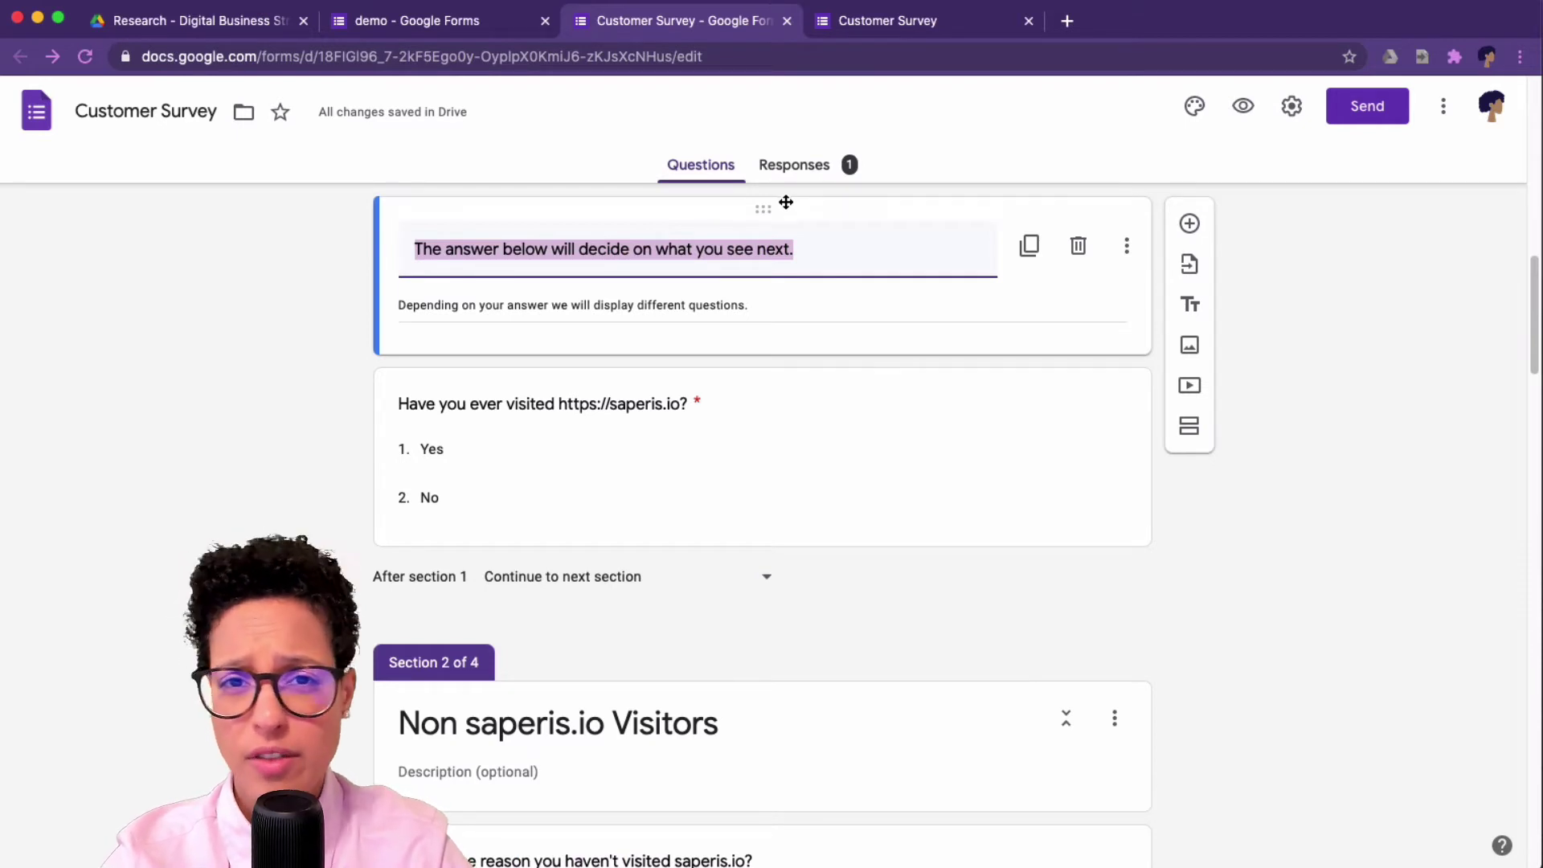
{"action": "left_click", "coordinate": [1126, 246]}
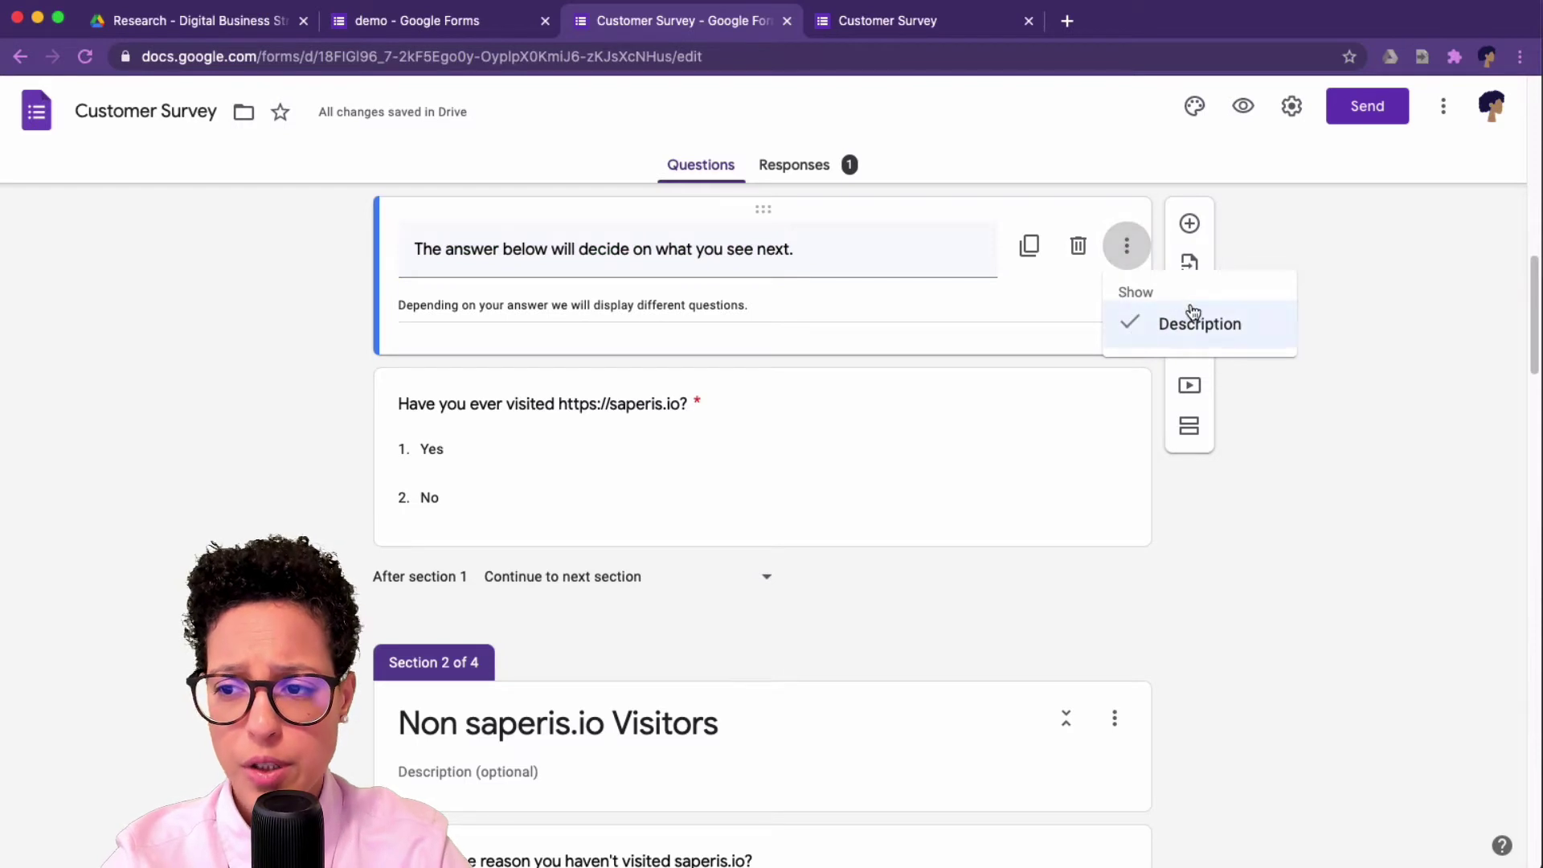
{"action": "left_click", "coordinate": [1157, 446]}
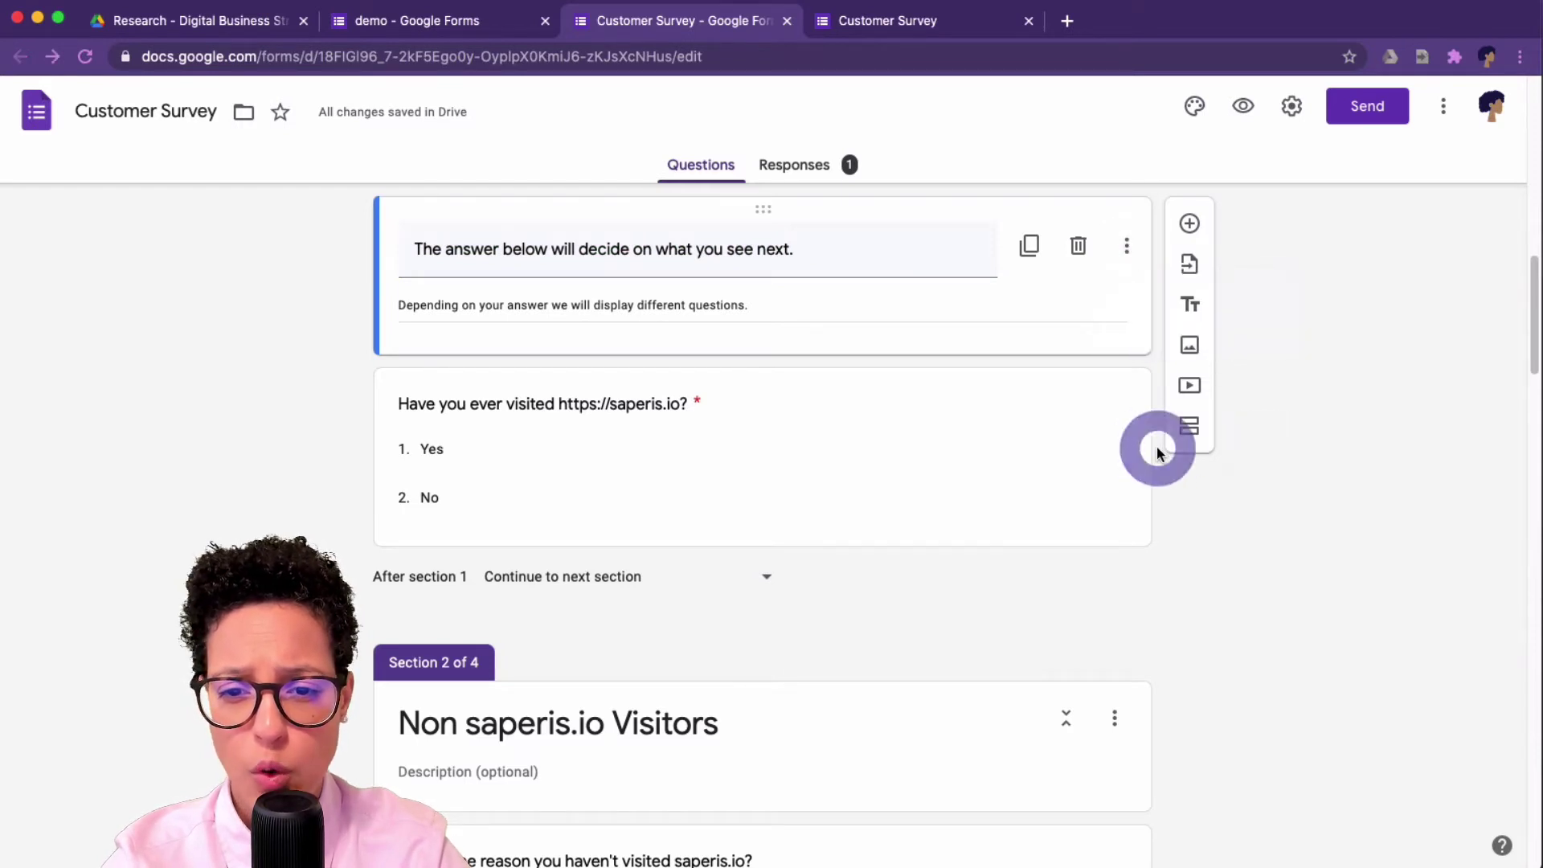
{"action": "left_click", "coordinate": [813, 389]}
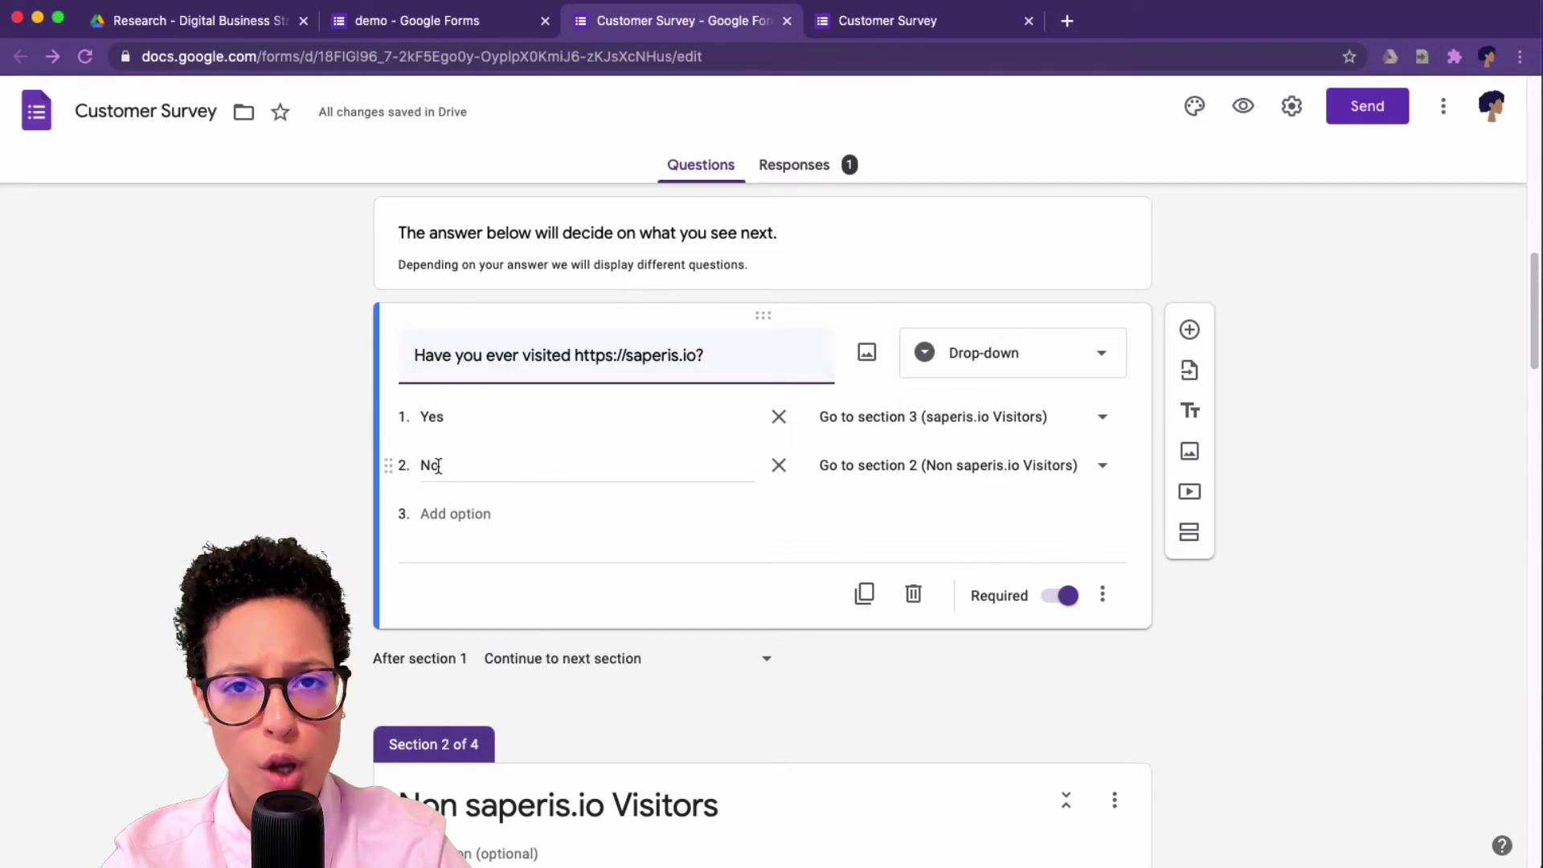
- Preview the survey and view the visit question's Yes/No choices, then return to the editor
{"action": "left_click", "coordinate": [1246, 107]}
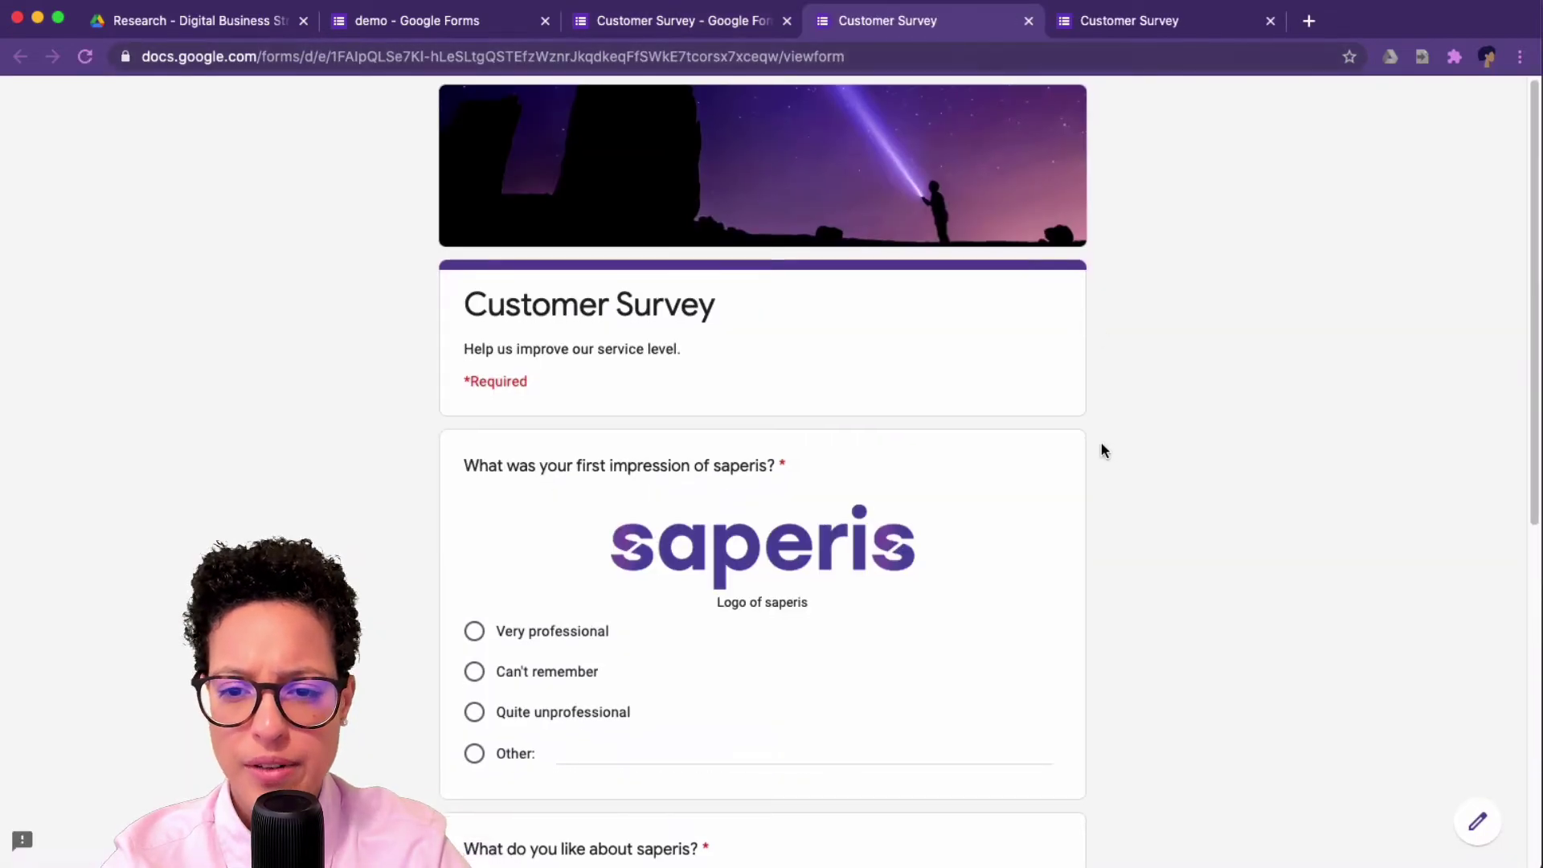
{"action": "scroll", "coordinate": [1103, 448], "scroll_direction": "down", "scroll_amount": 8}
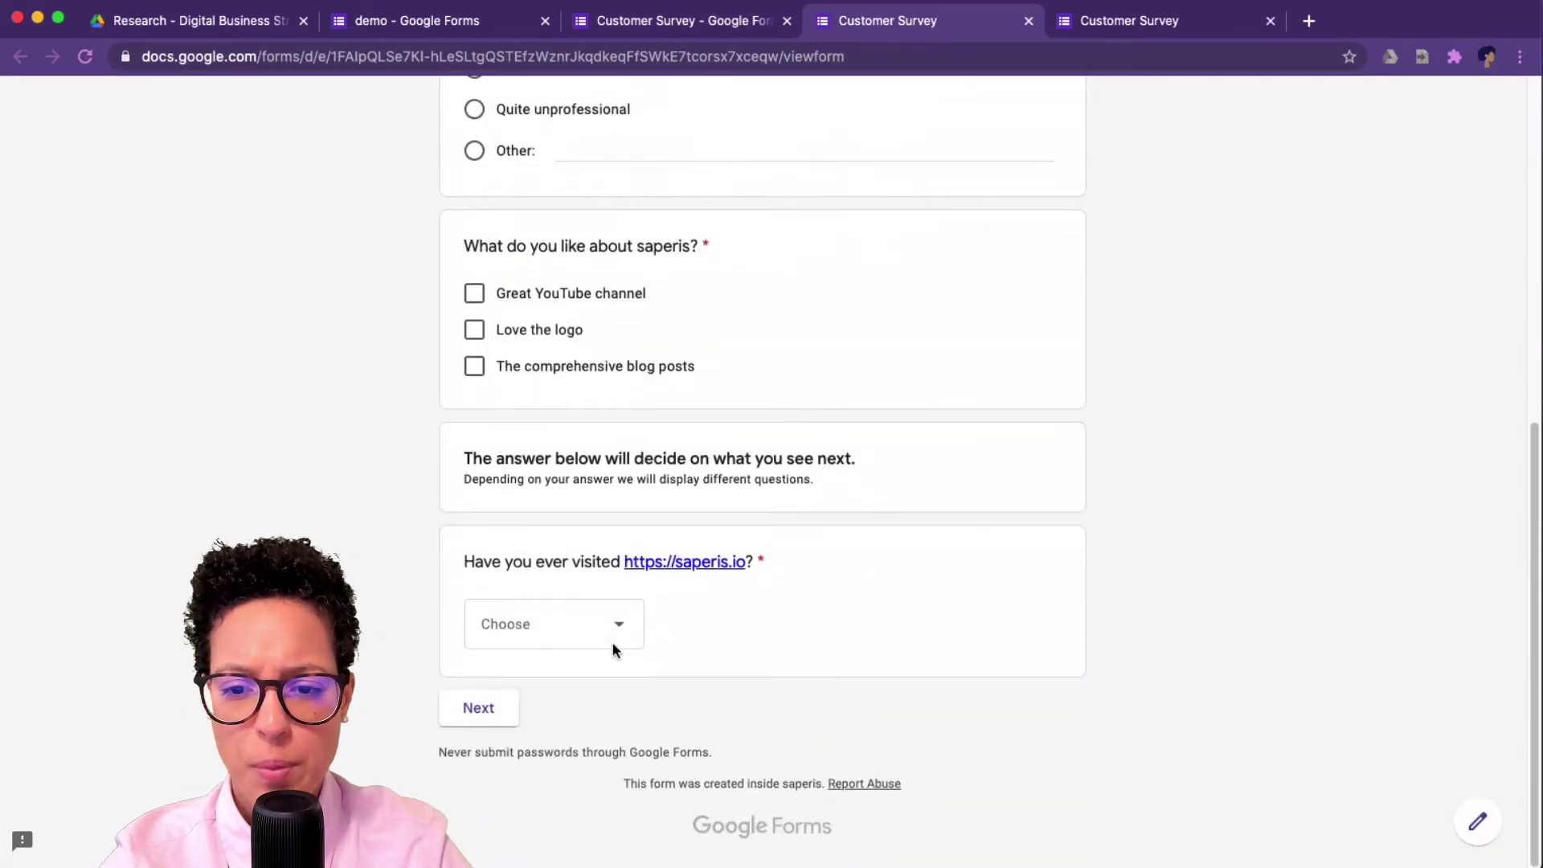
{"action": "left_click", "coordinate": [629, 633]}
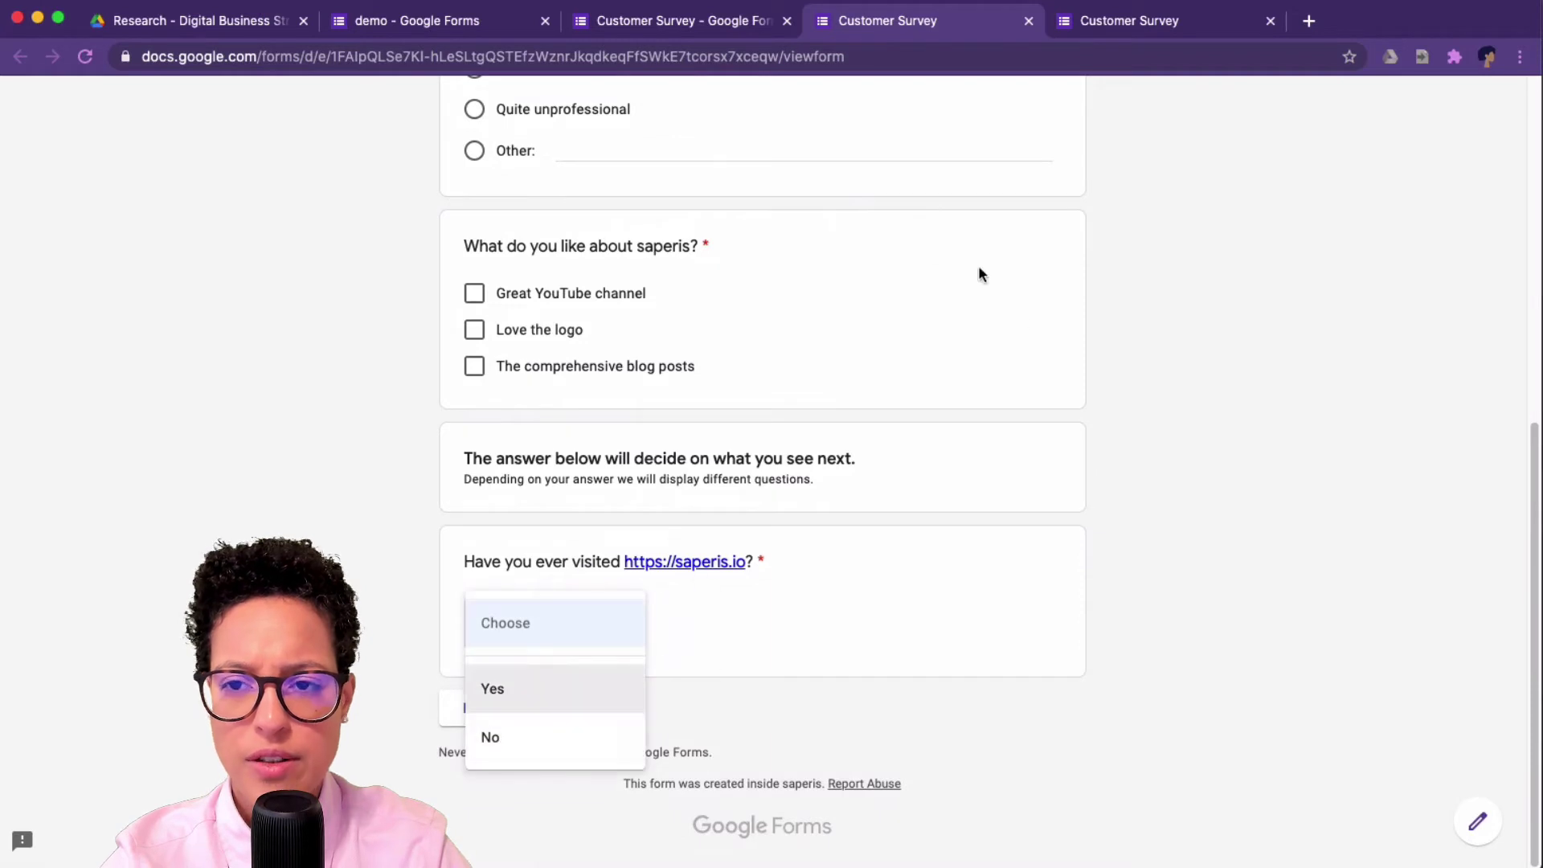
{"action": "left_click", "coordinate": [1121, 490]}
{"action": "left_click", "coordinate": [655, 21]}
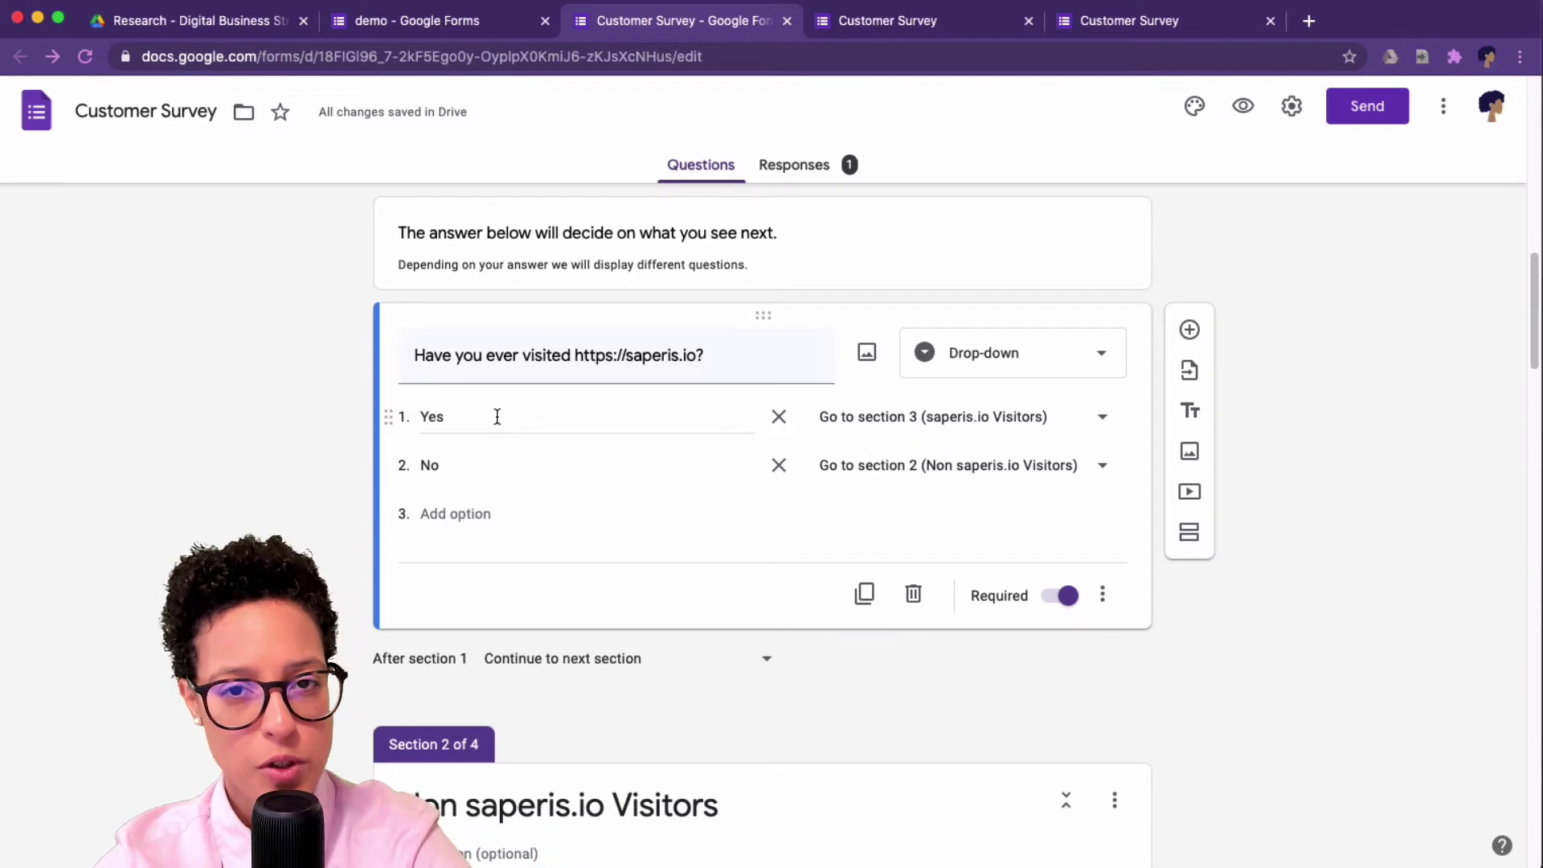
{"action": "left_click", "coordinate": [1103, 596]}
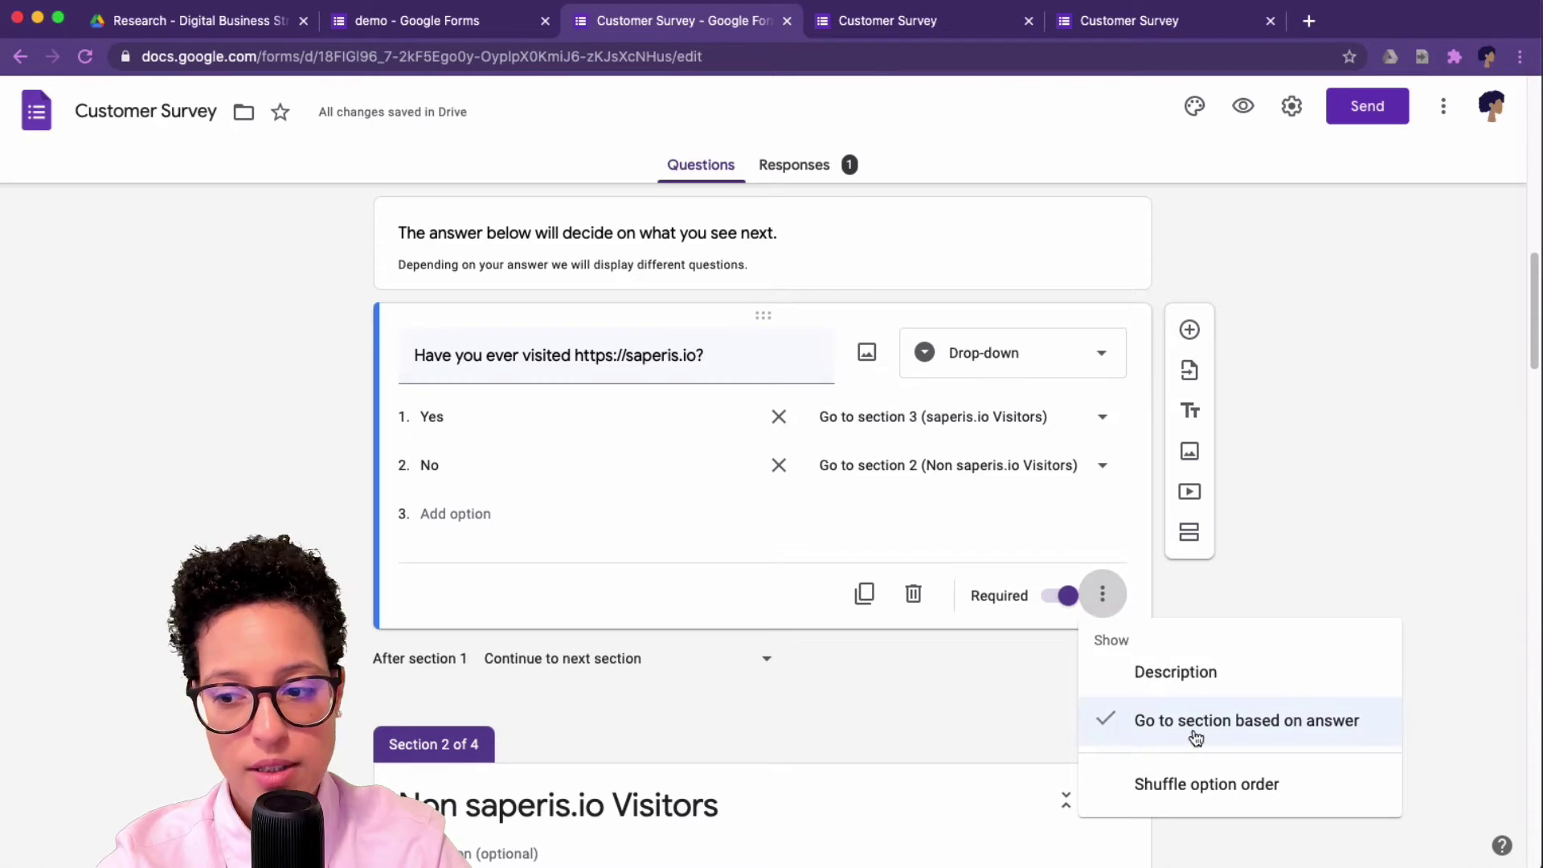
{"action": "left_click", "coordinate": [1152, 553]}
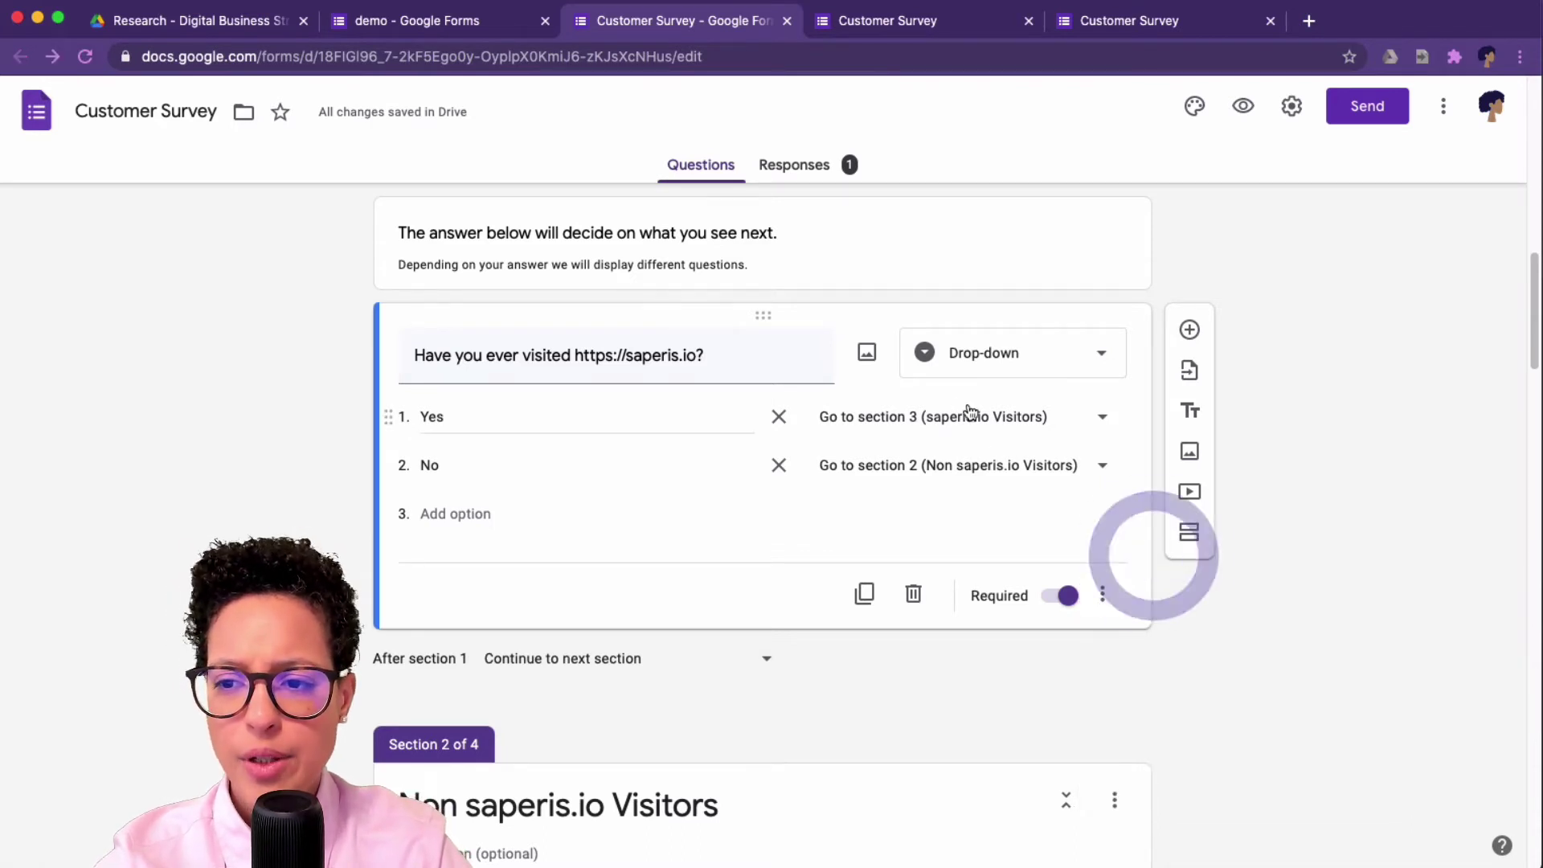
{"action": "left_click", "coordinate": [1101, 419]}
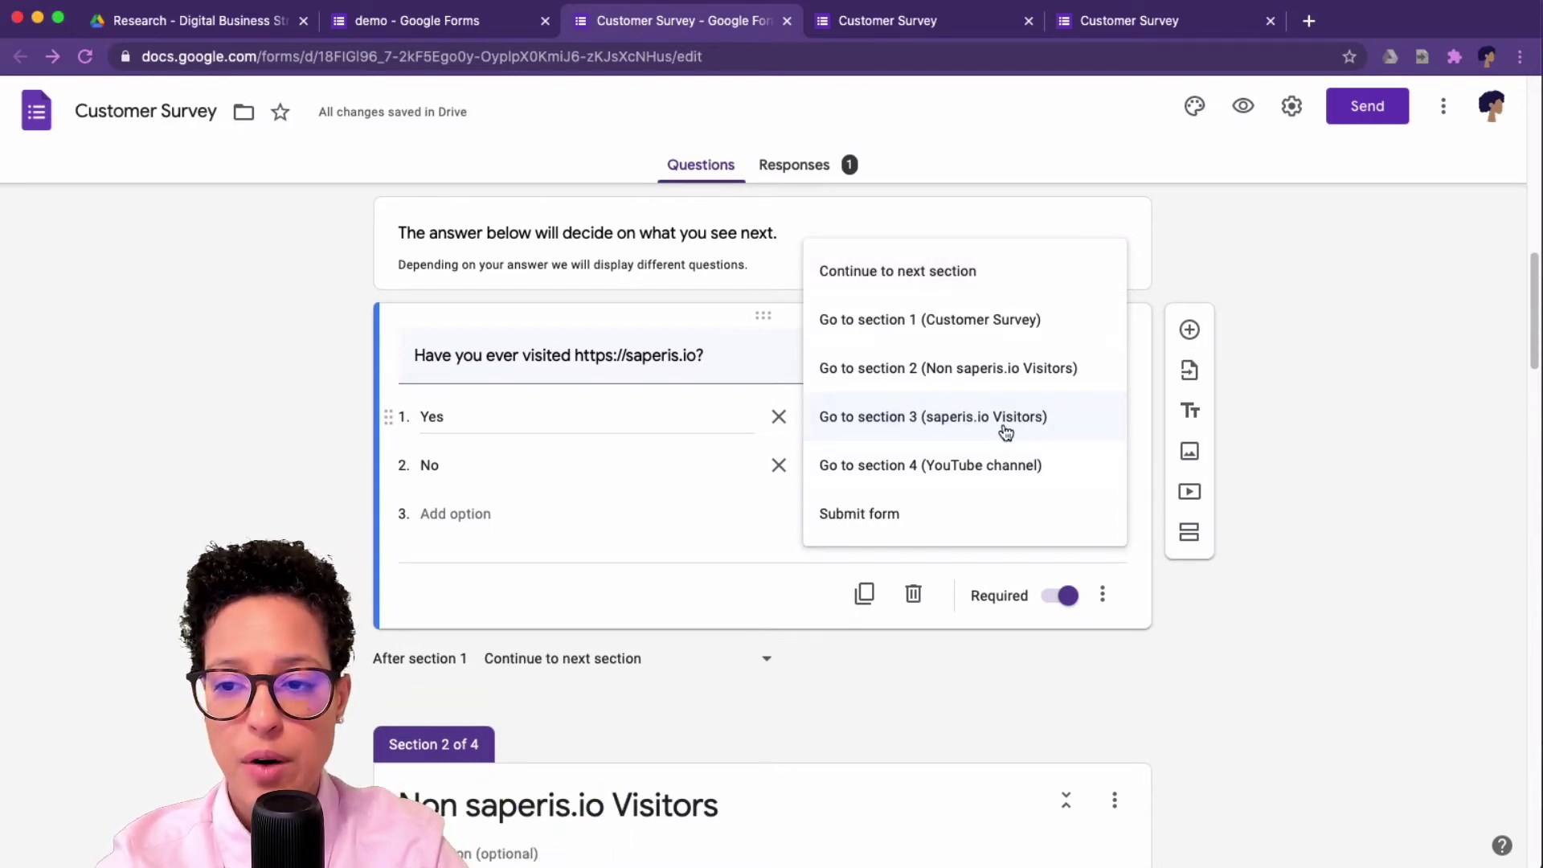
{"action": "left_click", "coordinate": [1155, 598]}
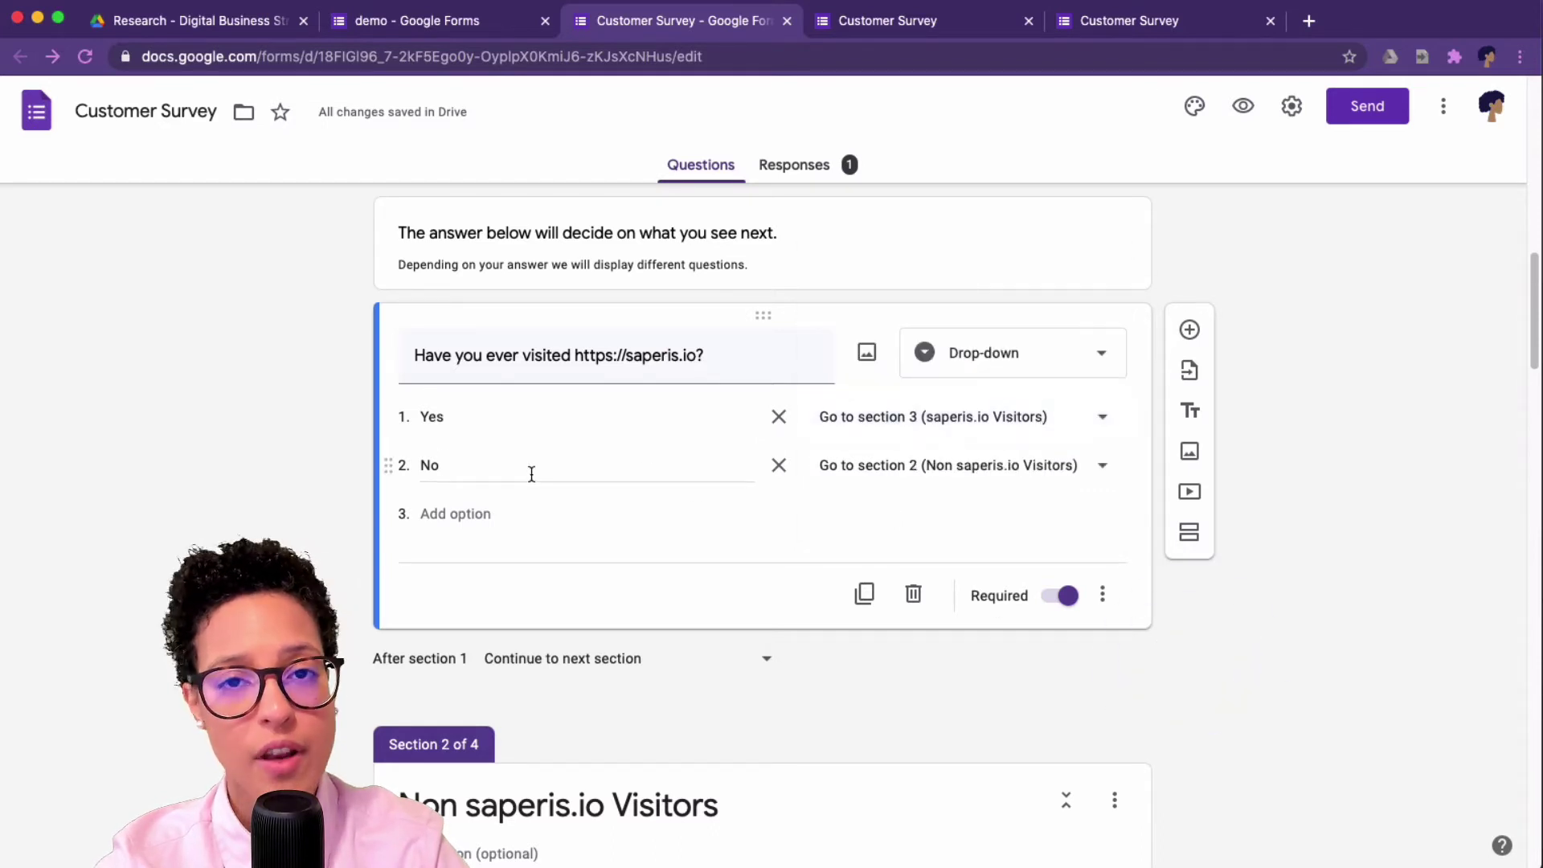
{"action": "left_click", "coordinate": [1100, 473]}
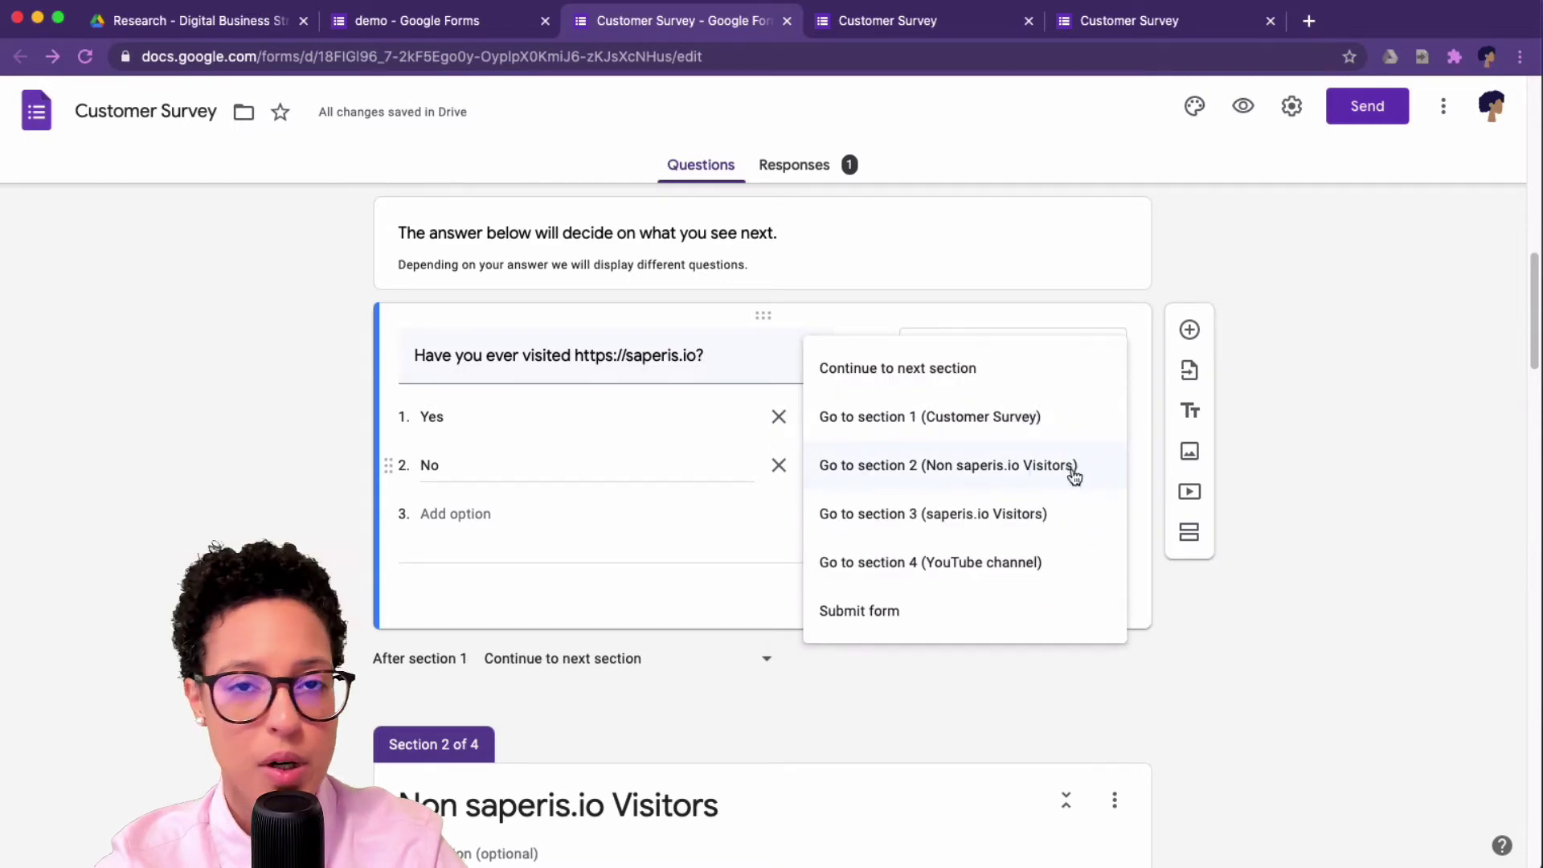
{"action": "left_click", "coordinate": [1167, 587]}
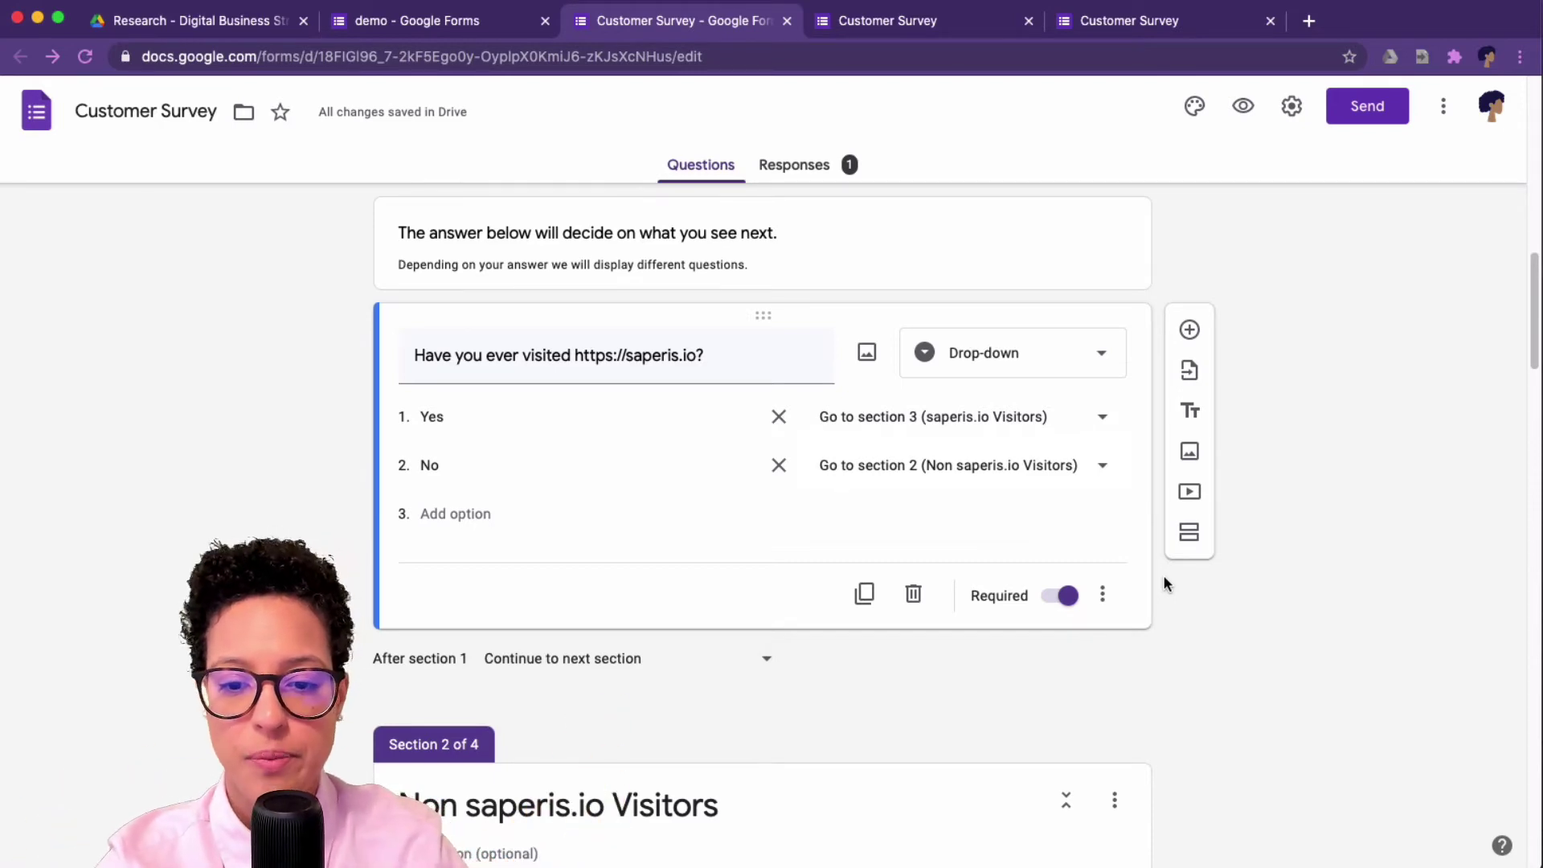
- Check the visit question's Yes/No choices on the live form, then come back to the editor
{"action": "scroll", "coordinate": [1163, 576], "scroll_direction": "down", "scroll_amount": 6}
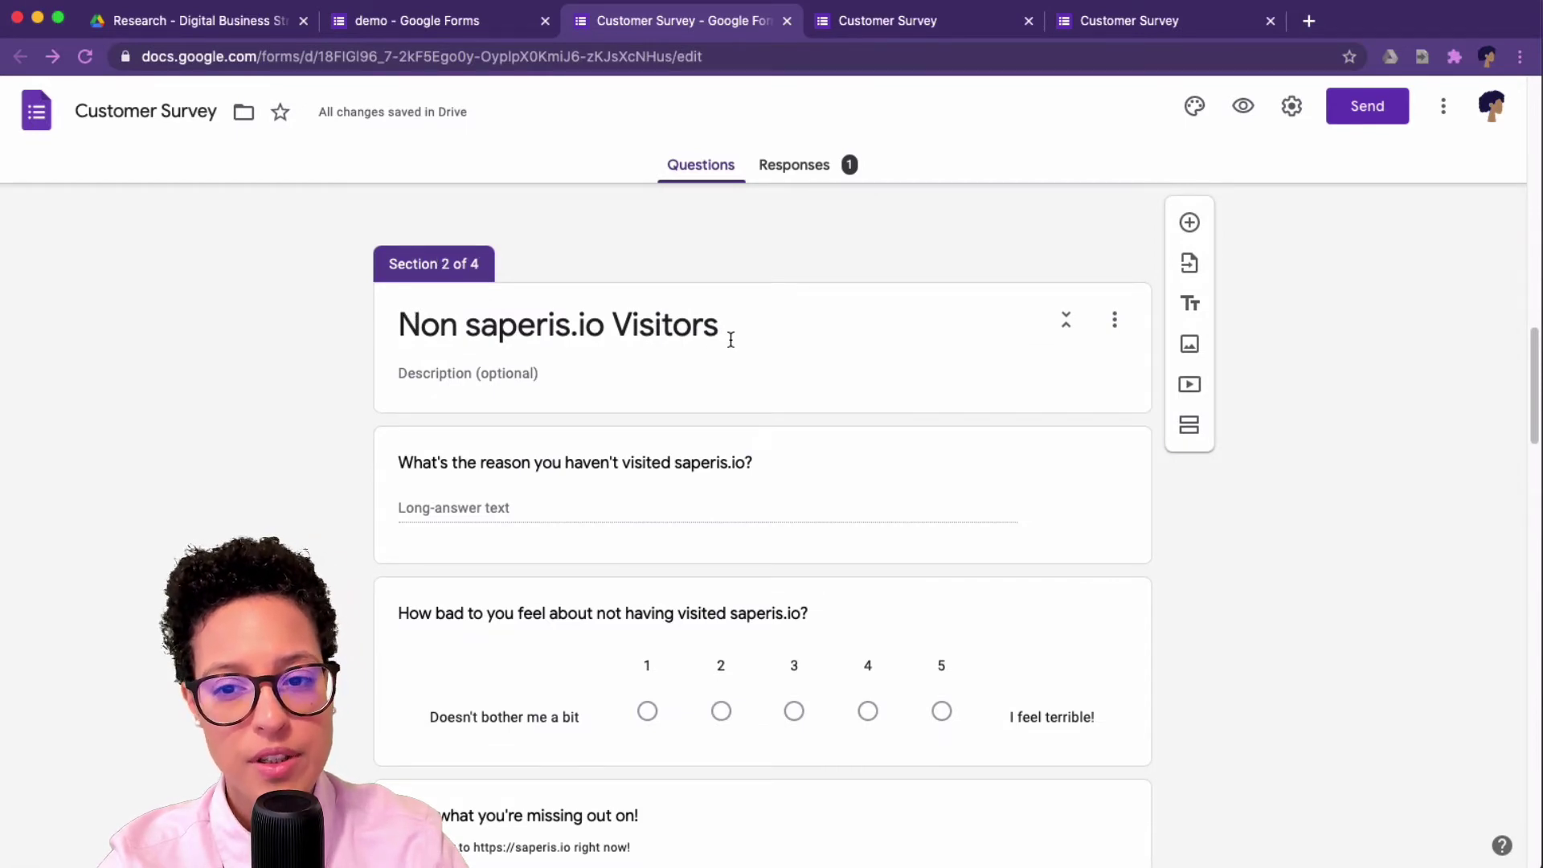
{"action": "scroll", "coordinate": [1158, 426], "scroll_direction": "down", "scroll_amount": 4}
{"action": "scroll", "coordinate": [1159, 422], "scroll_direction": "down", "scroll_amount": 12}
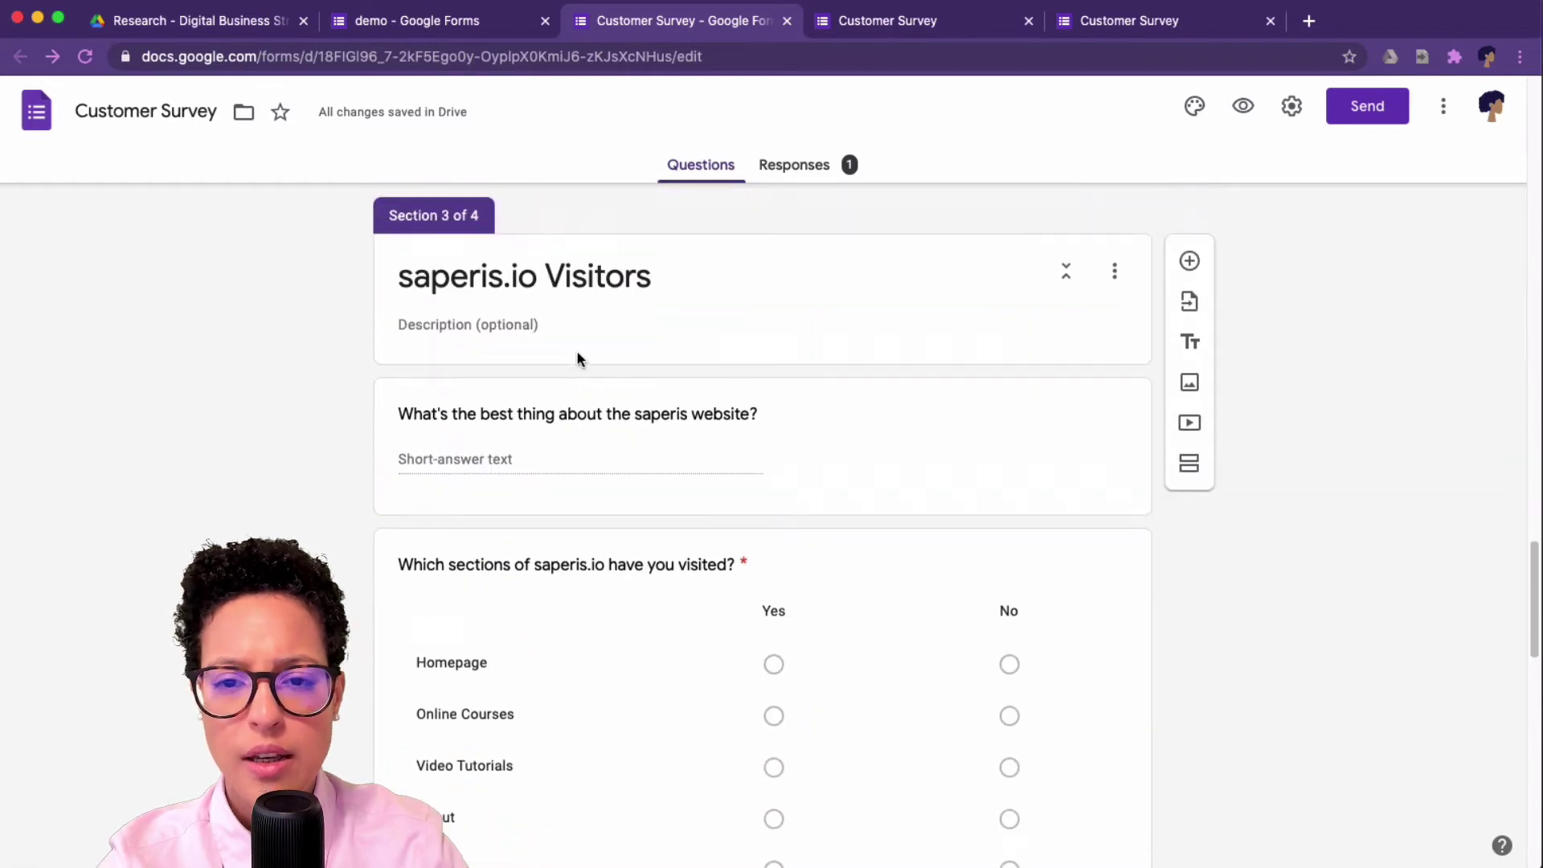
{"action": "scroll", "coordinate": [577, 356], "scroll_direction": "up", "scroll_amount": 2}
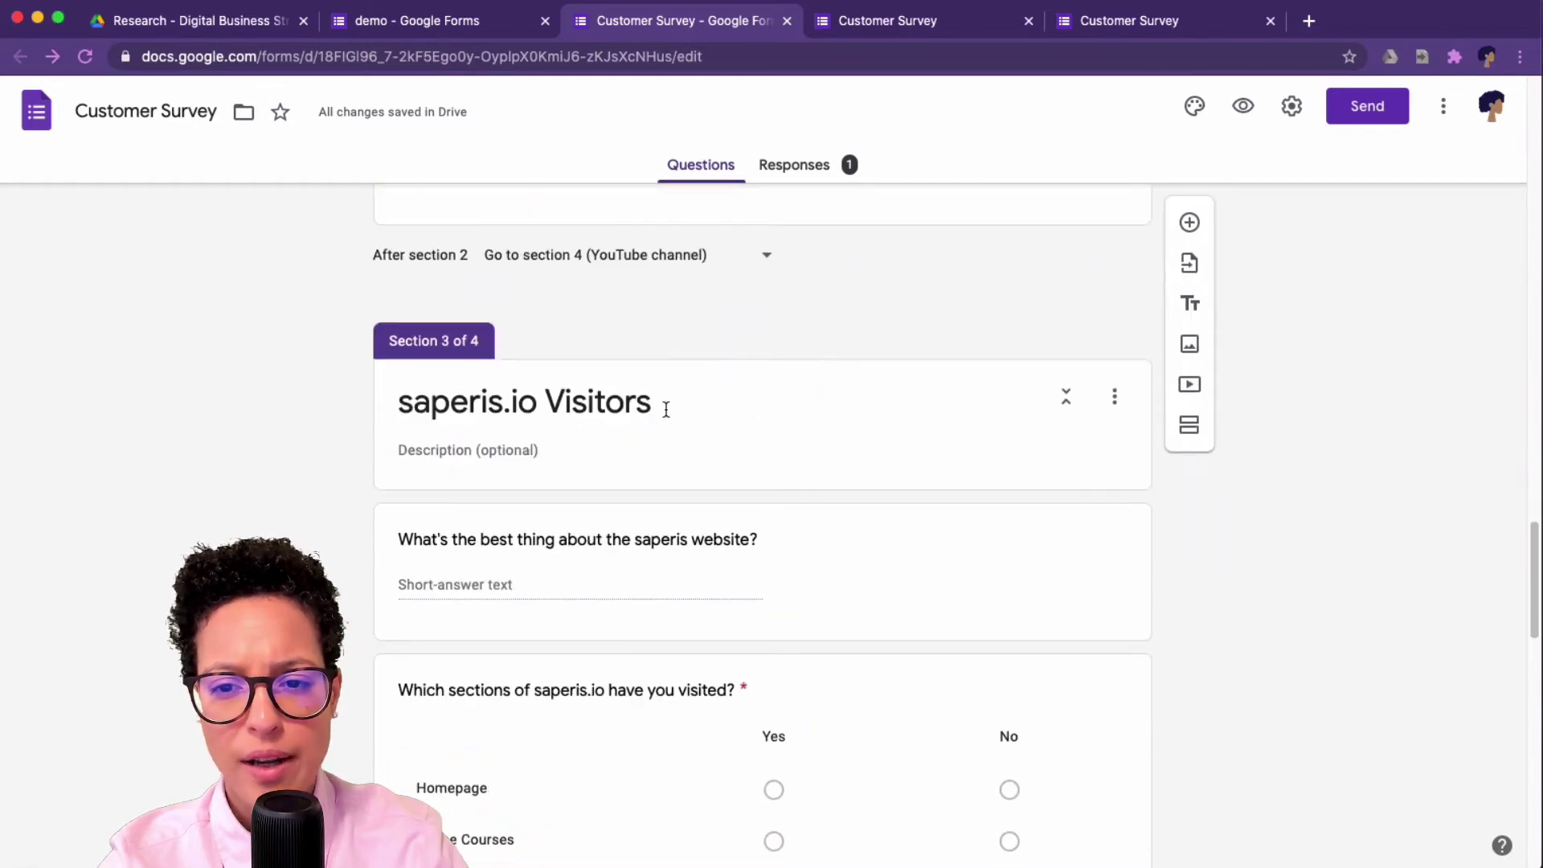
{"action": "left_click", "coordinate": [889, 19]}
{"action": "left_click", "coordinate": [616, 623]}
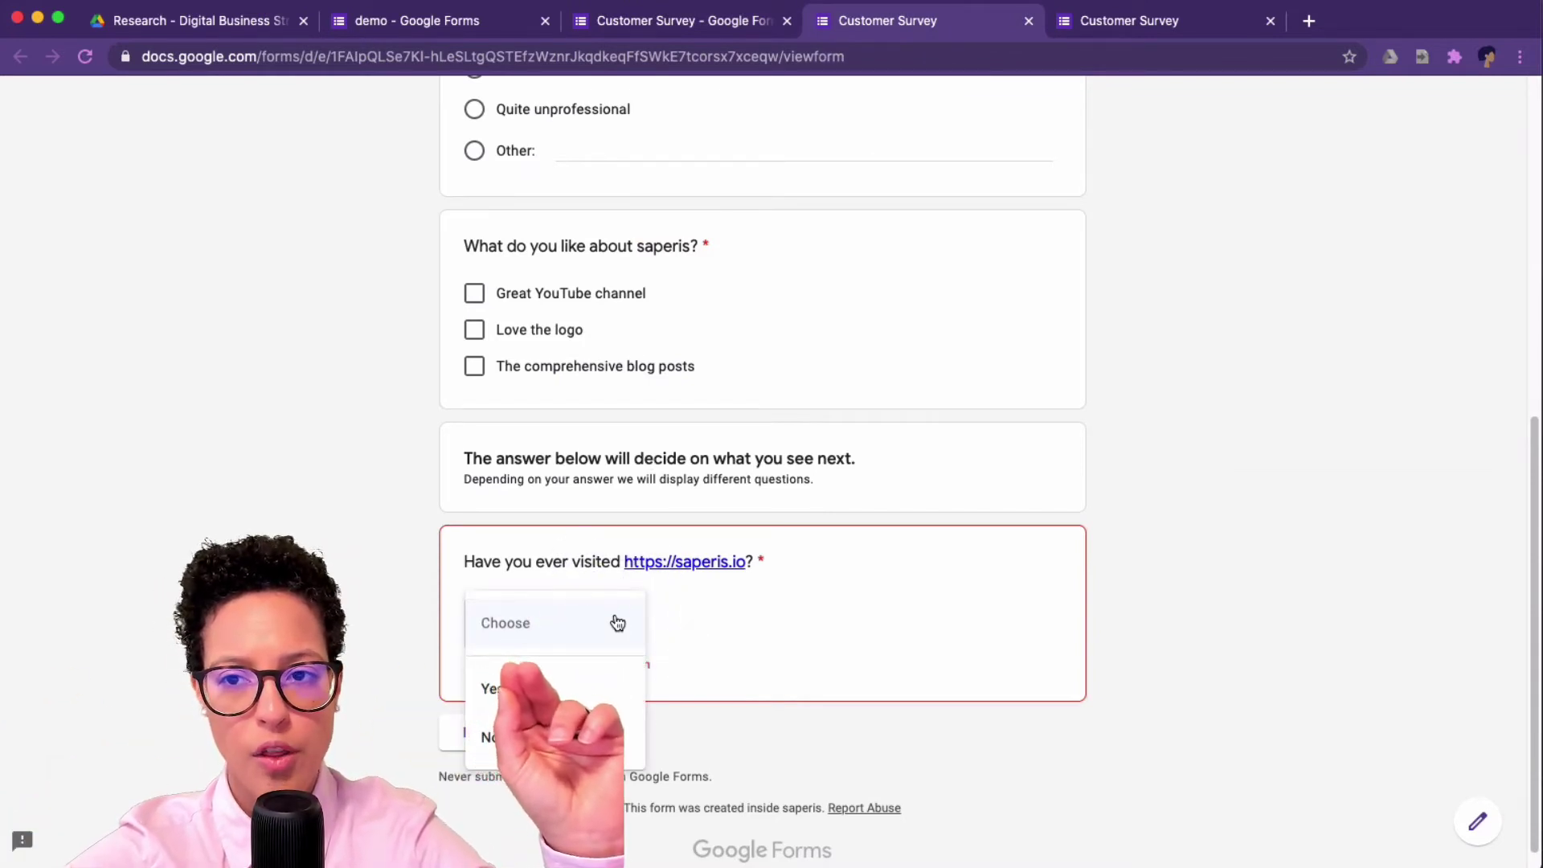
{"action": "left_click", "coordinate": [676, 28]}
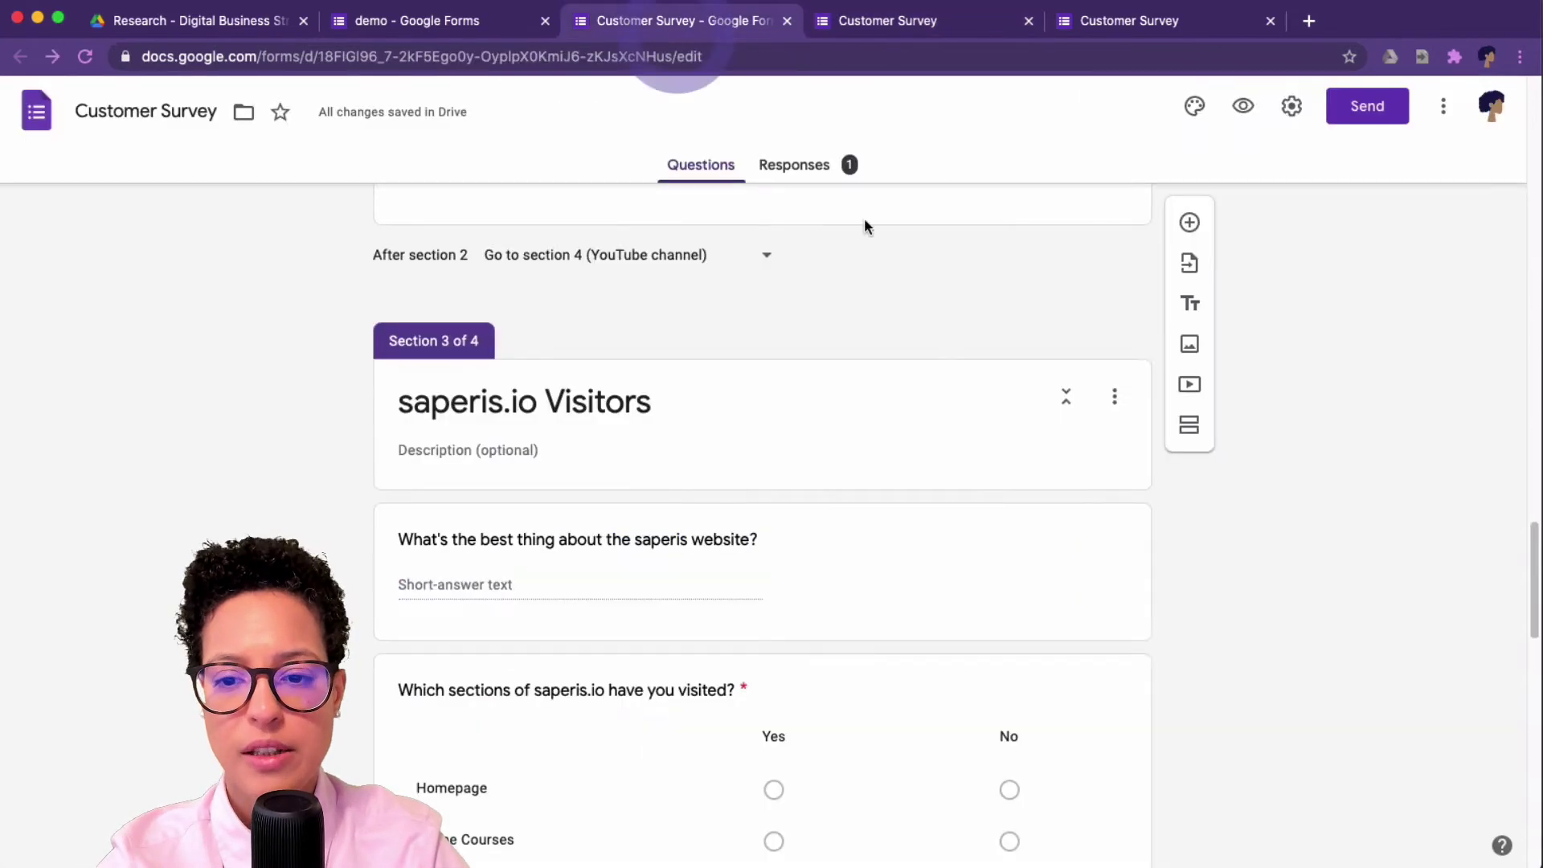
- Review sections 2–4, including Non saperis.io Visitors' reason question and 1–5 feeling scale
{"action": "scroll", "coordinate": [1073, 523], "scroll_direction": "up", "scroll_amount": 4}
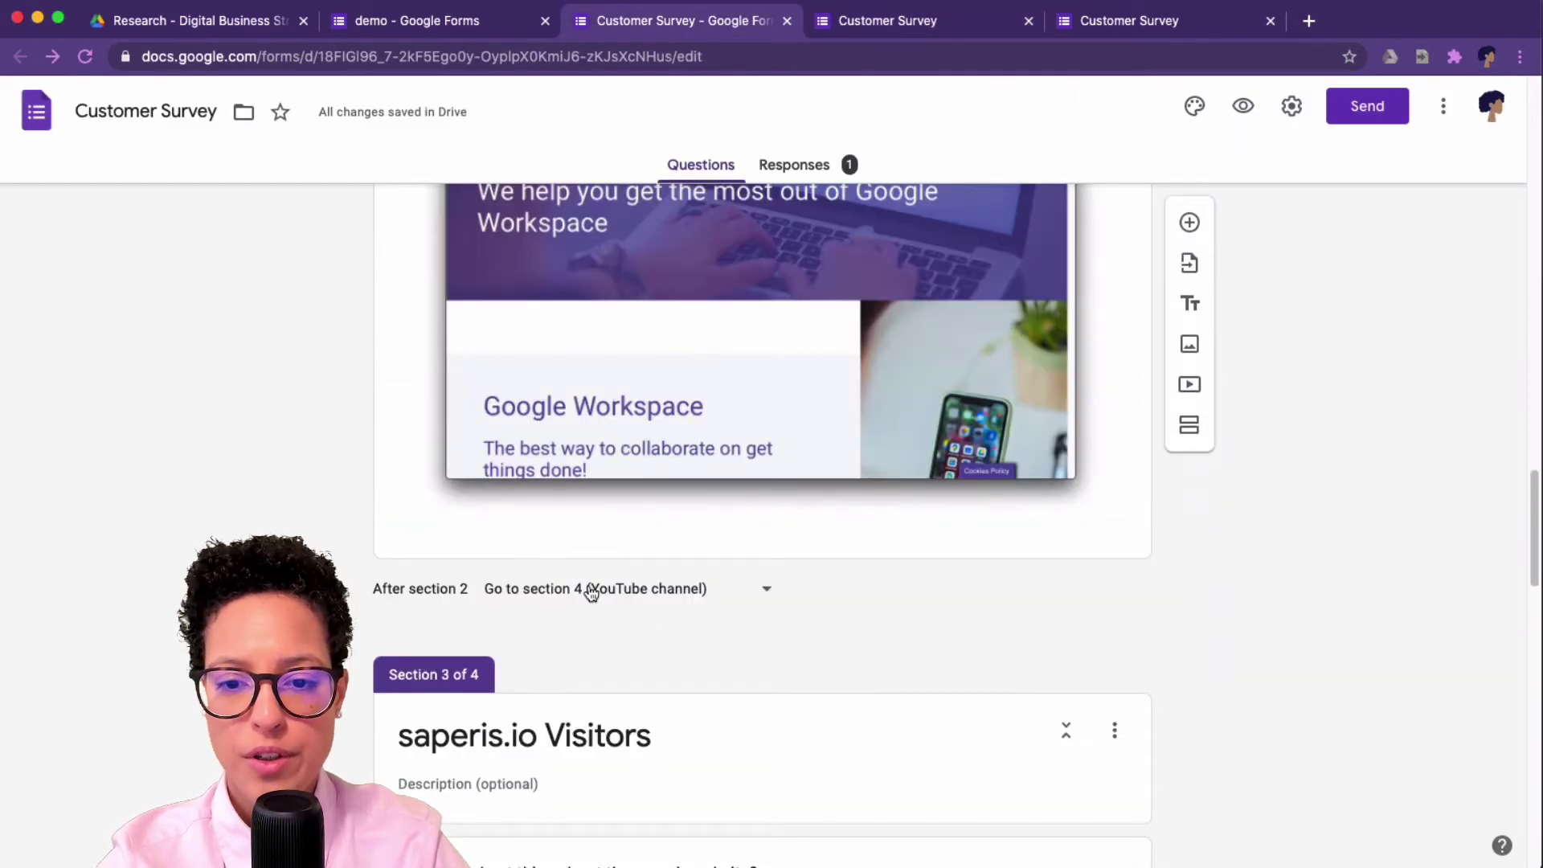
{"action": "scroll", "coordinate": [717, 572], "scroll_direction": "up", "scroll_amount": 2}
{"action": "scroll", "coordinate": [717, 572], "scroll_direction": "up", "scroll_amount": 5}
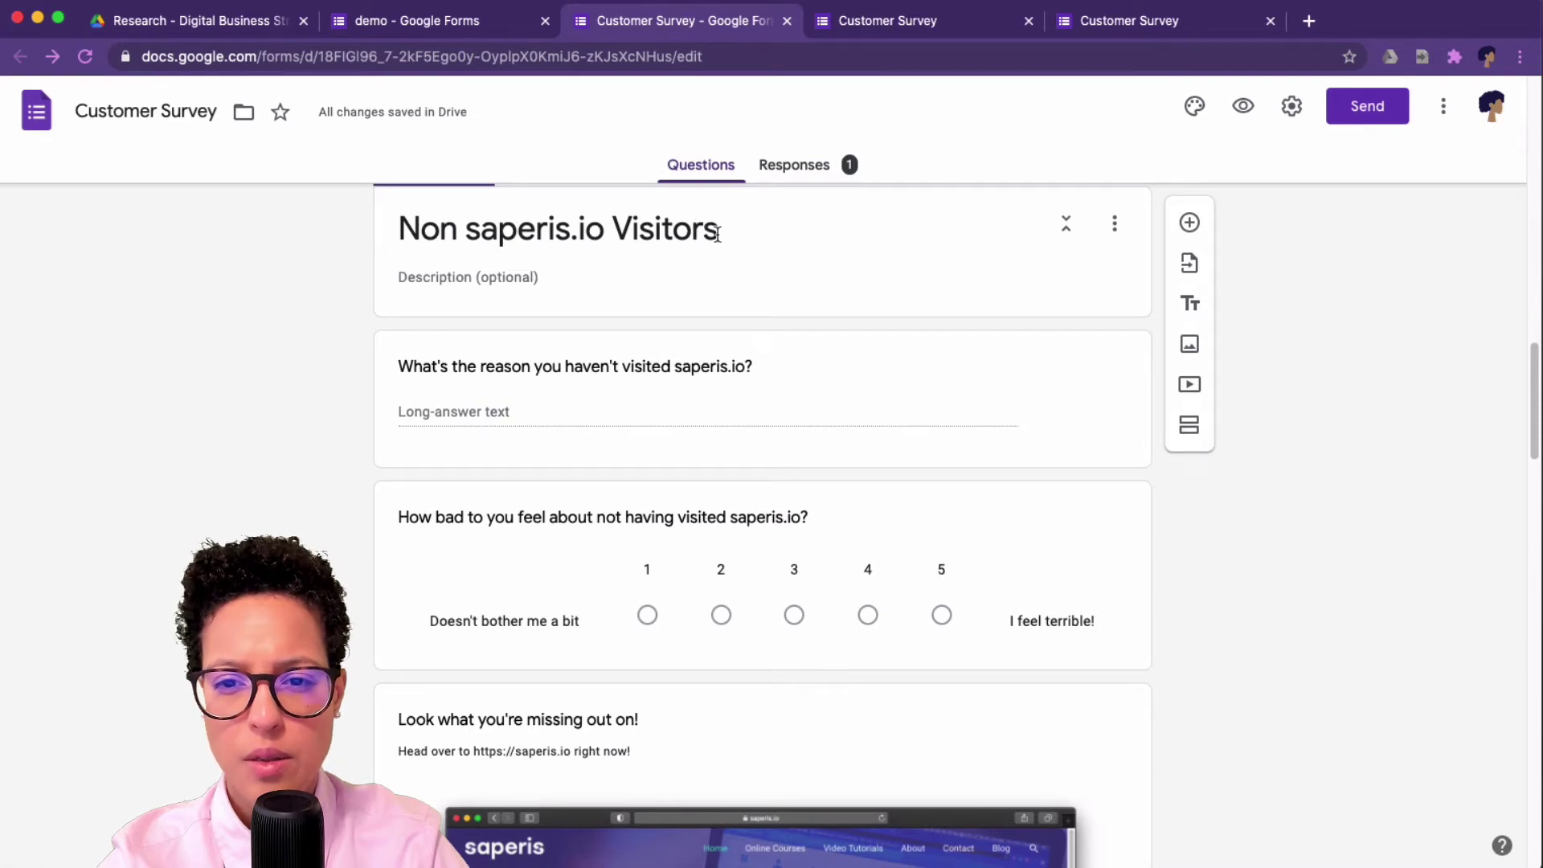
{"action": "scroll", "coordinate": [696, 639], "scroll_direction": "down", "scroll_amount": 8}
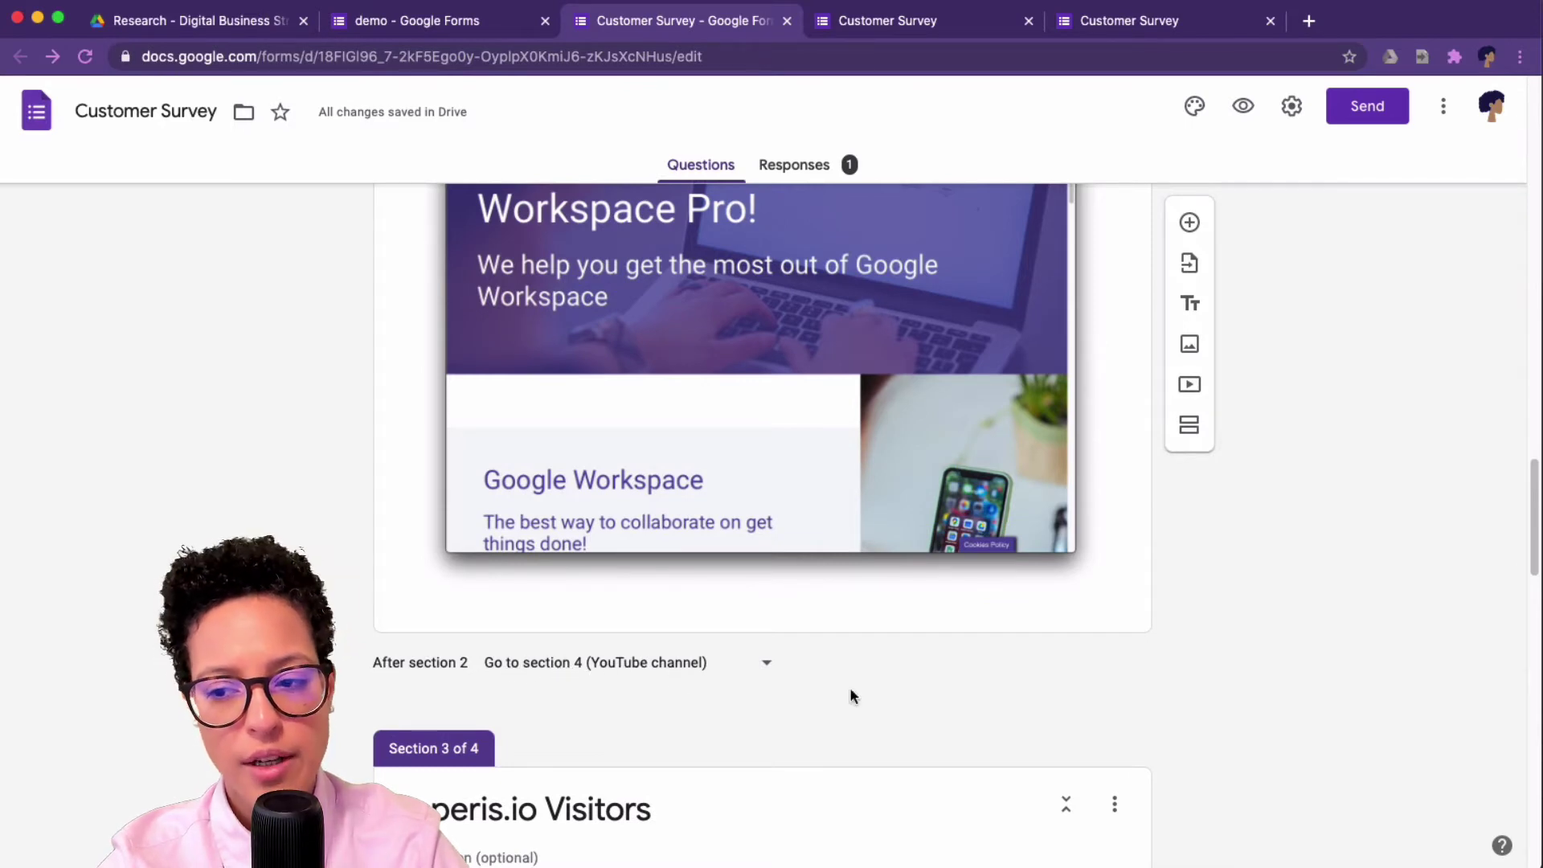
{"action": "scroll", "coordinate": [1162, 668], "scroll_direction": "down", "scroll_amount": 6}
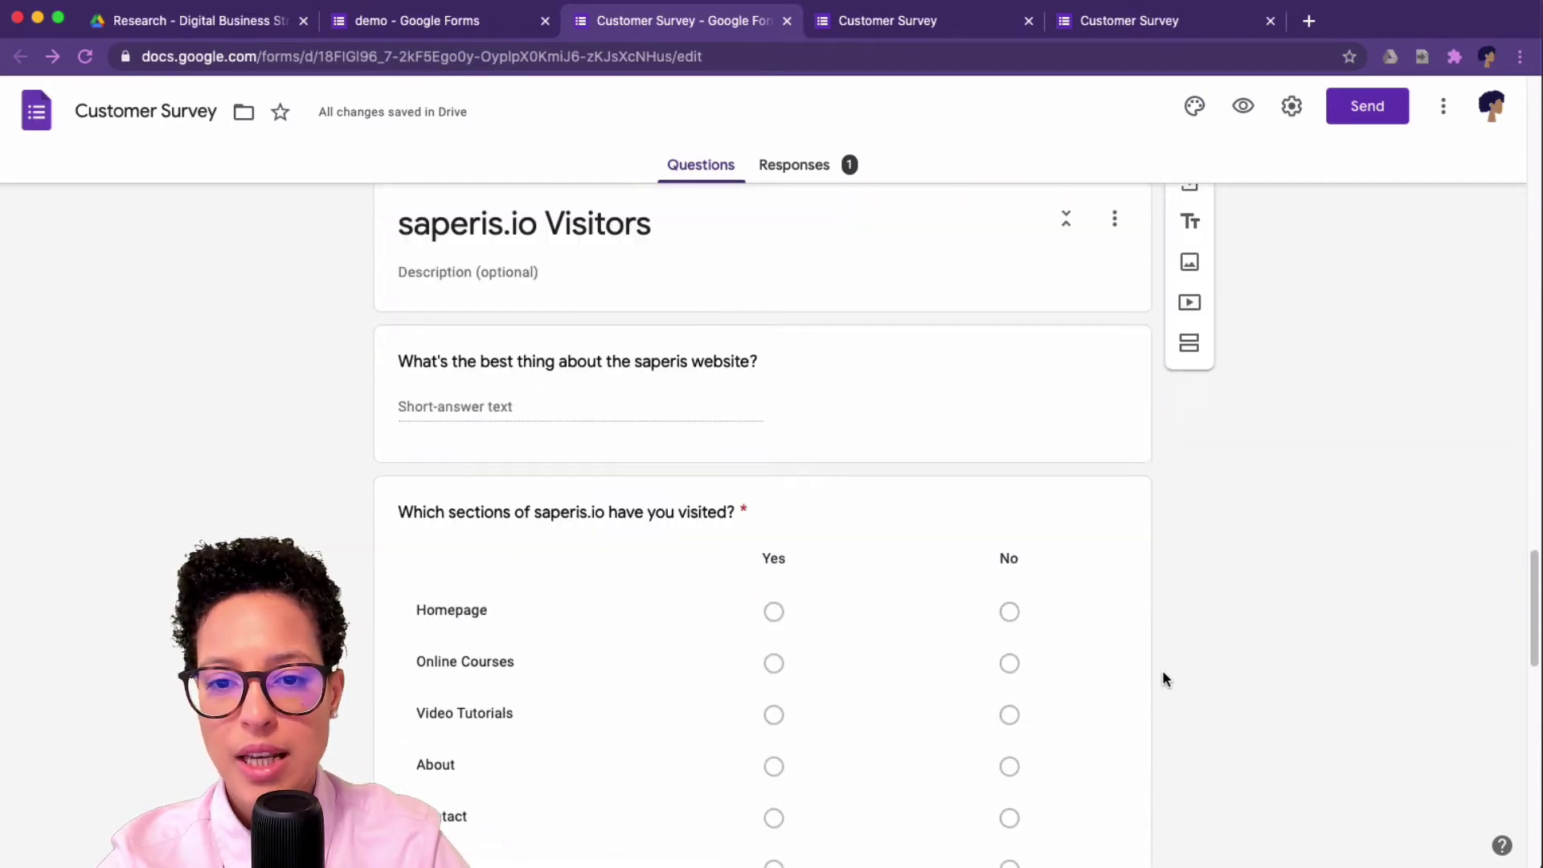
{"action": "scroll", "coordinate": [1162, 679], "scroll_direction": "up", "scroll_amount": 2}
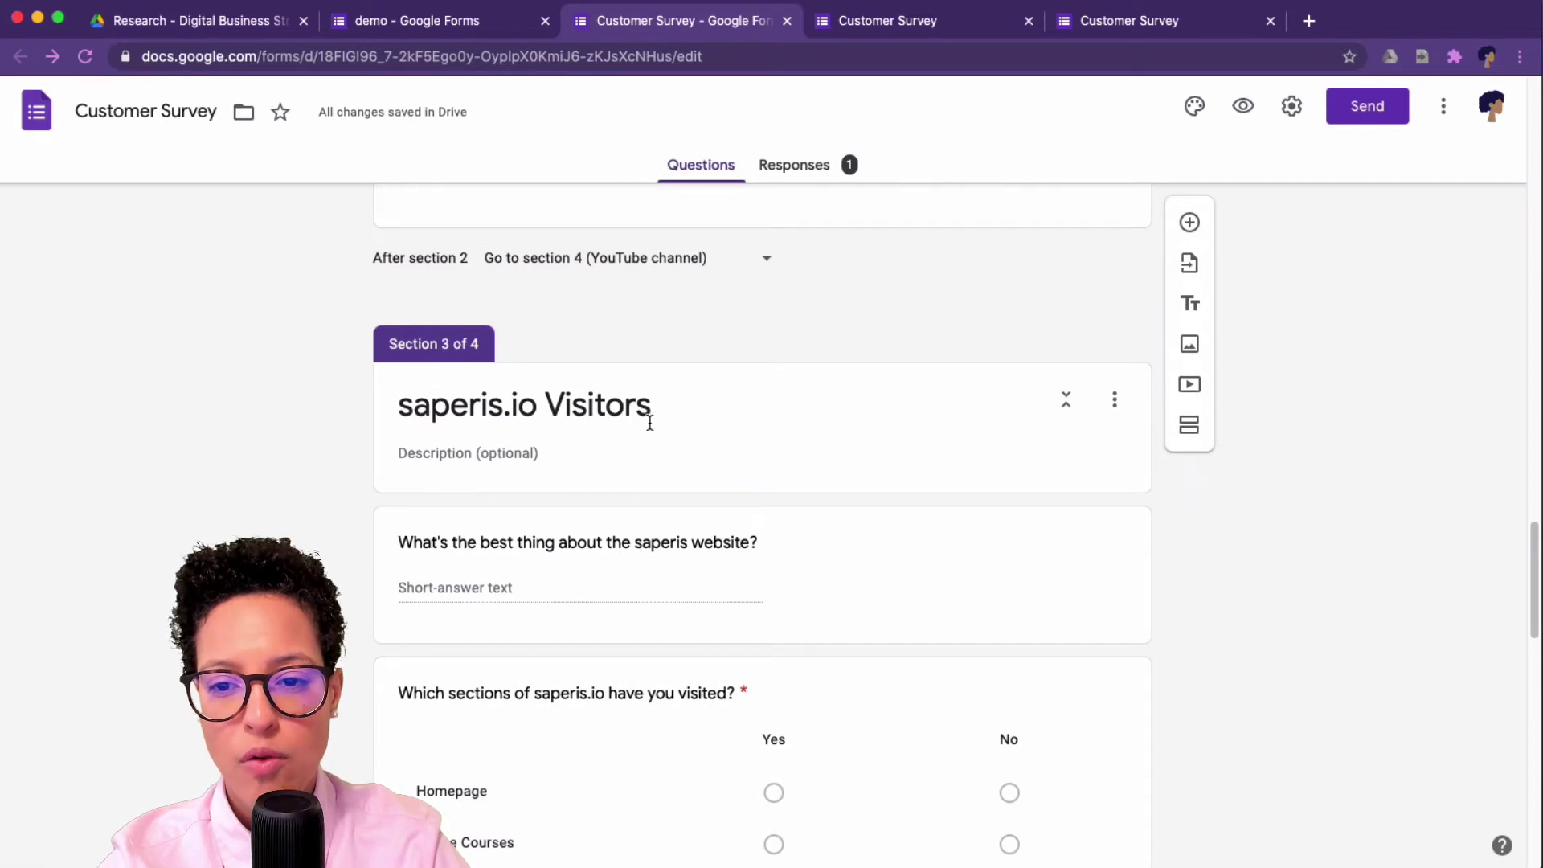
{"action": "scroll", "coordinate": [681, 442], "scroll_direction": "down", "scroll_amount": 10}
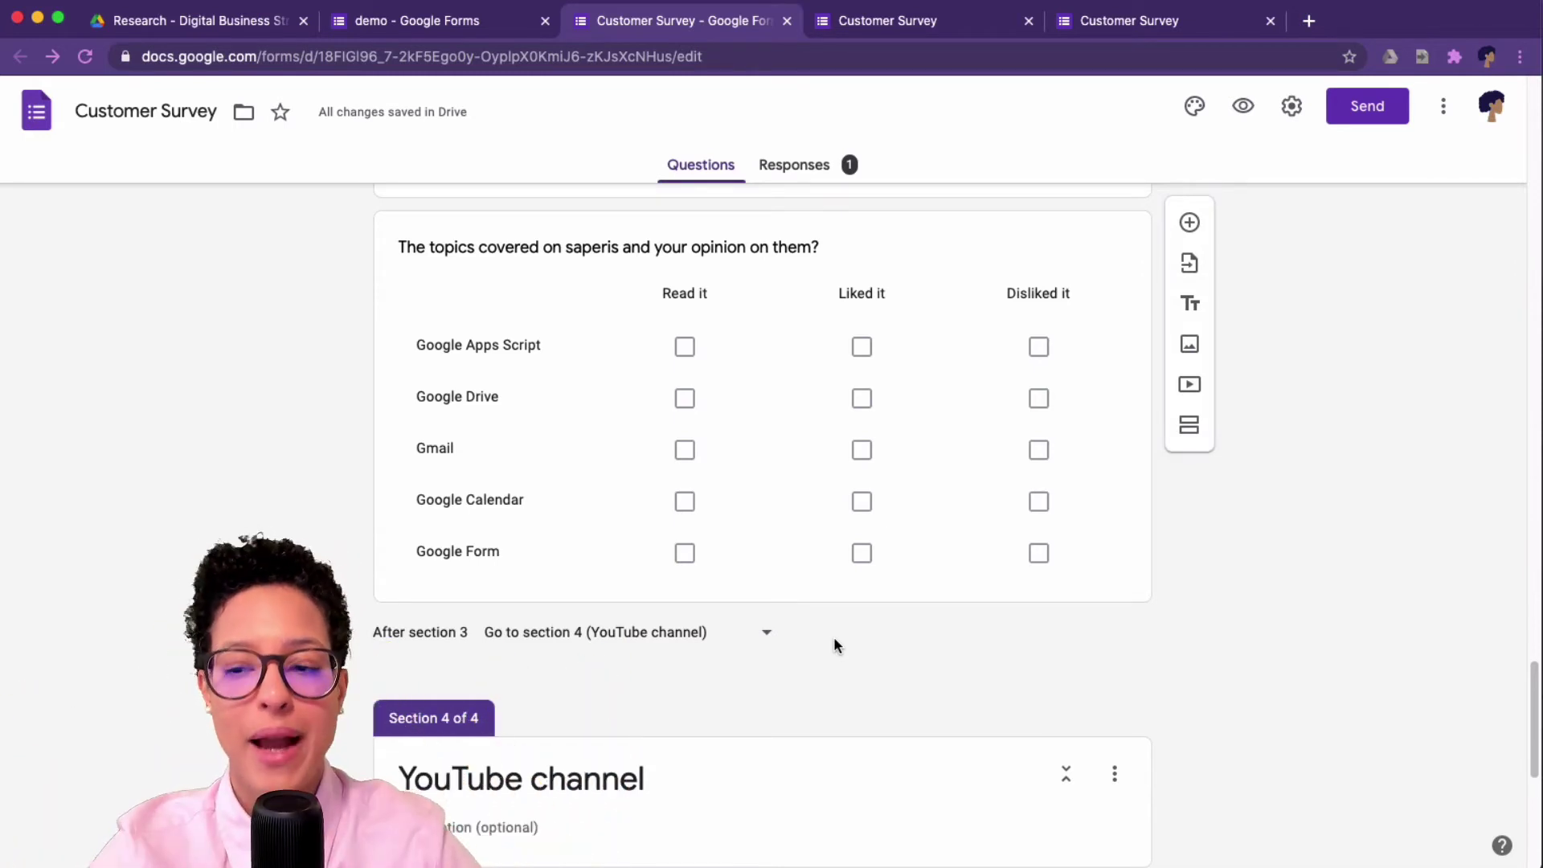
{"action": "scroll", "coordinate": [1133, 615], "scroll_direction": "down", "scroll_amount": 1}
{"action": "scroll", "coordinate": [1133, 615], "scroll_direction": "down", "scroll_amount": 5}
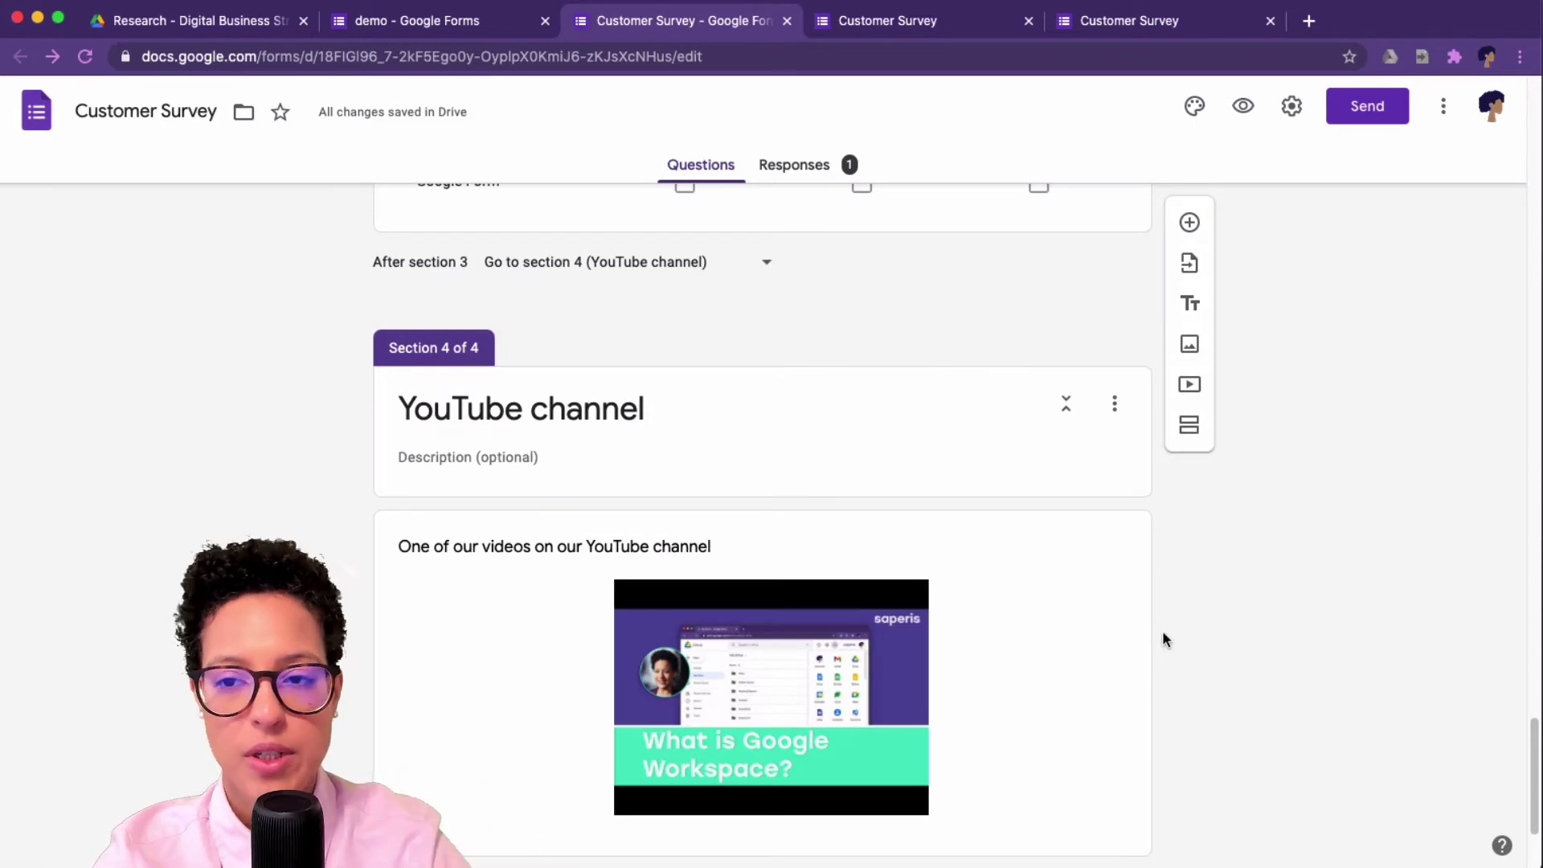
{"action": "scroll", "coordinate": [1157, 589], "scroll_direction": "up", "scroll_amount": 15}
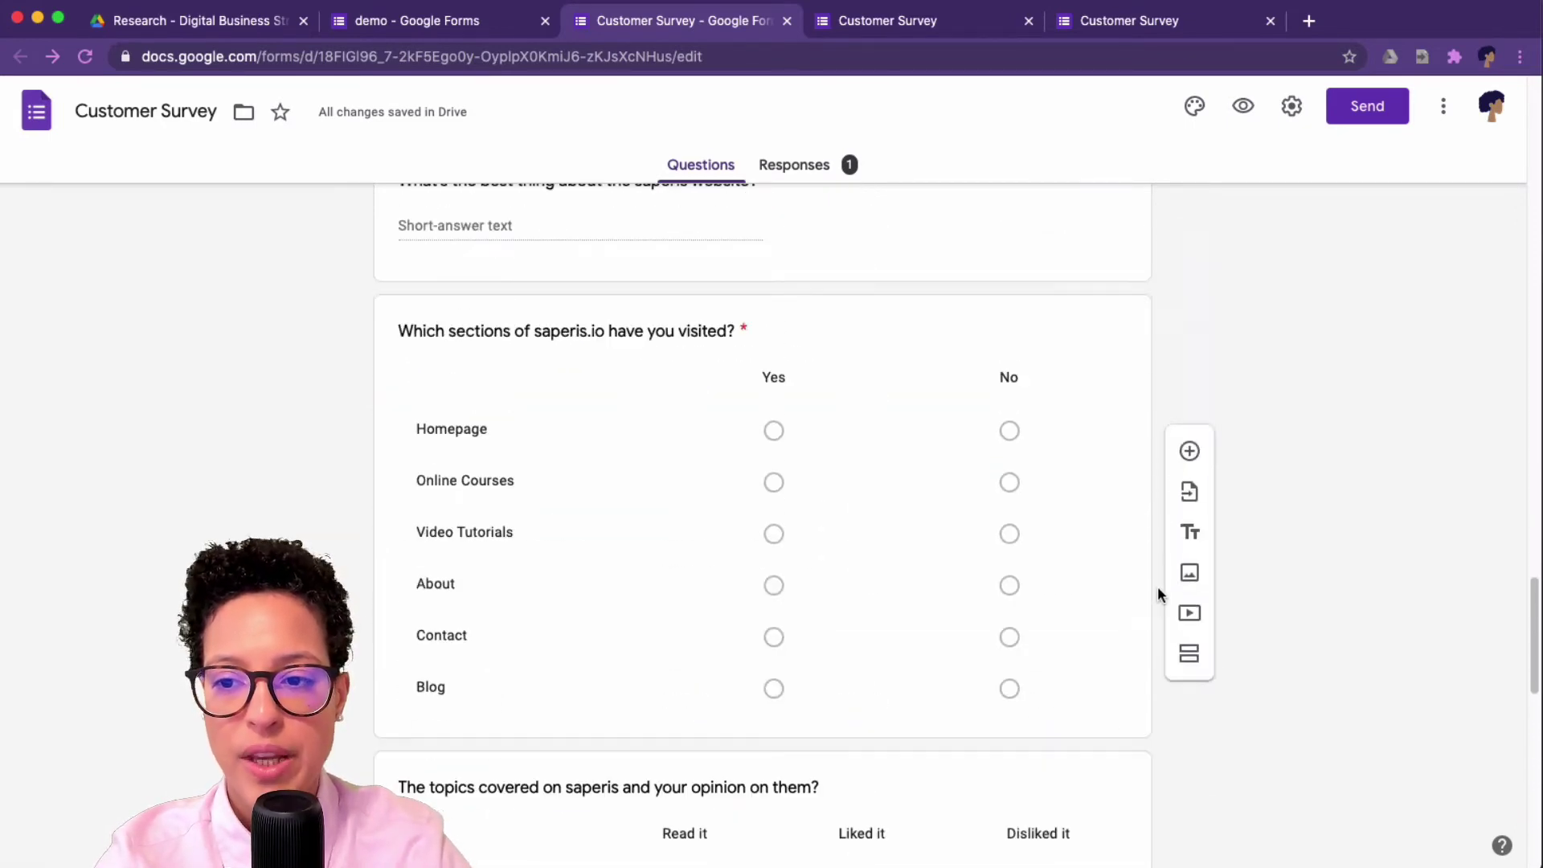
{"action": "scroll", "coordinate": [1158, 594], "scroll_direction": "up", "scroll_amount": 10}
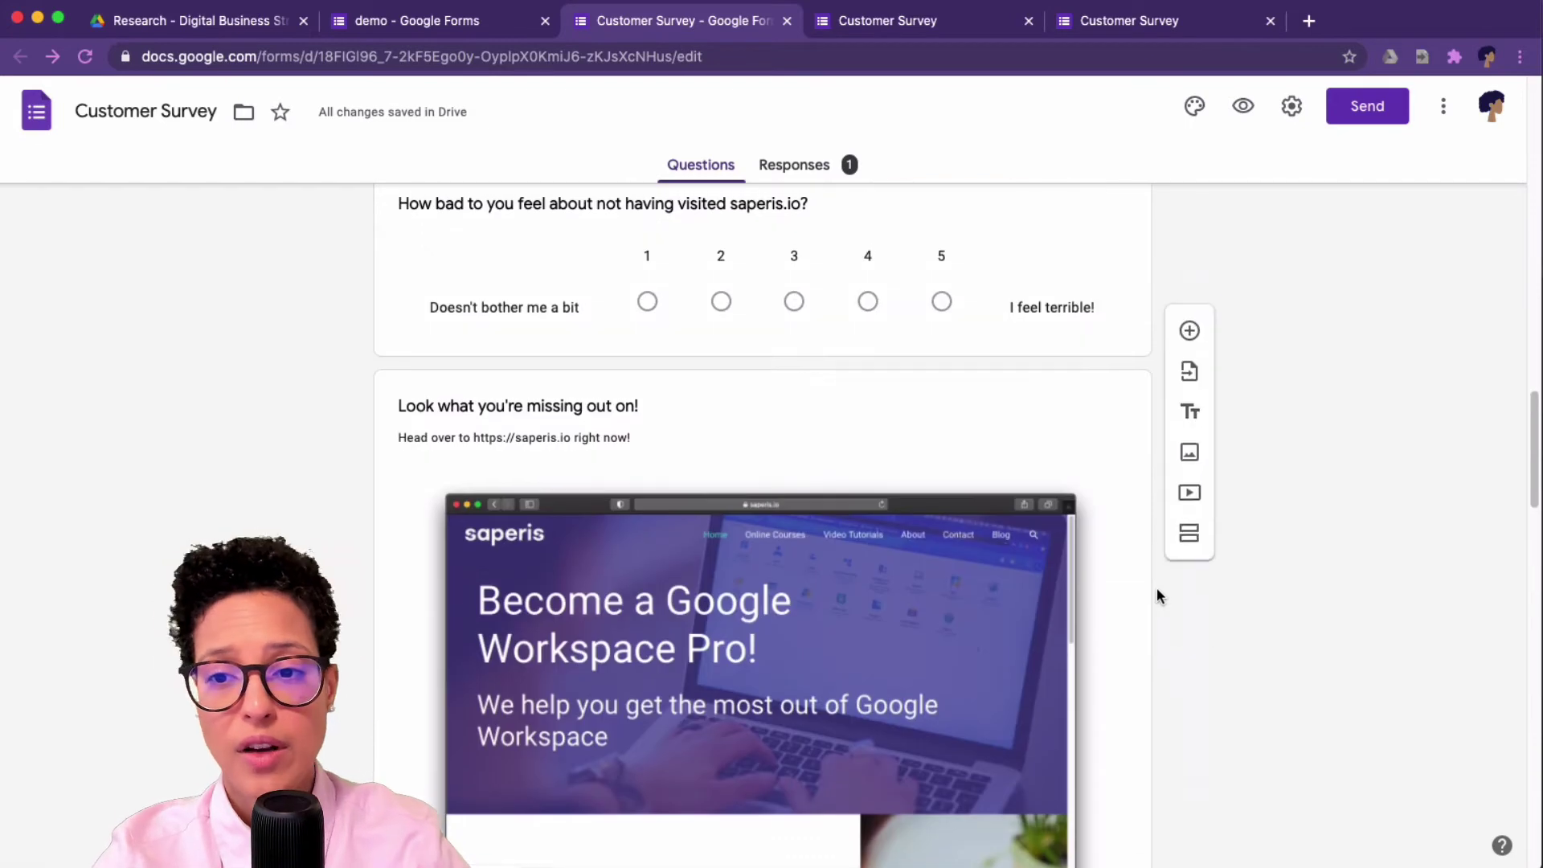
{"action": "scroll", "coordinate": [1157, 595], "scroll_direction": "up", "scroll_amount": 1}
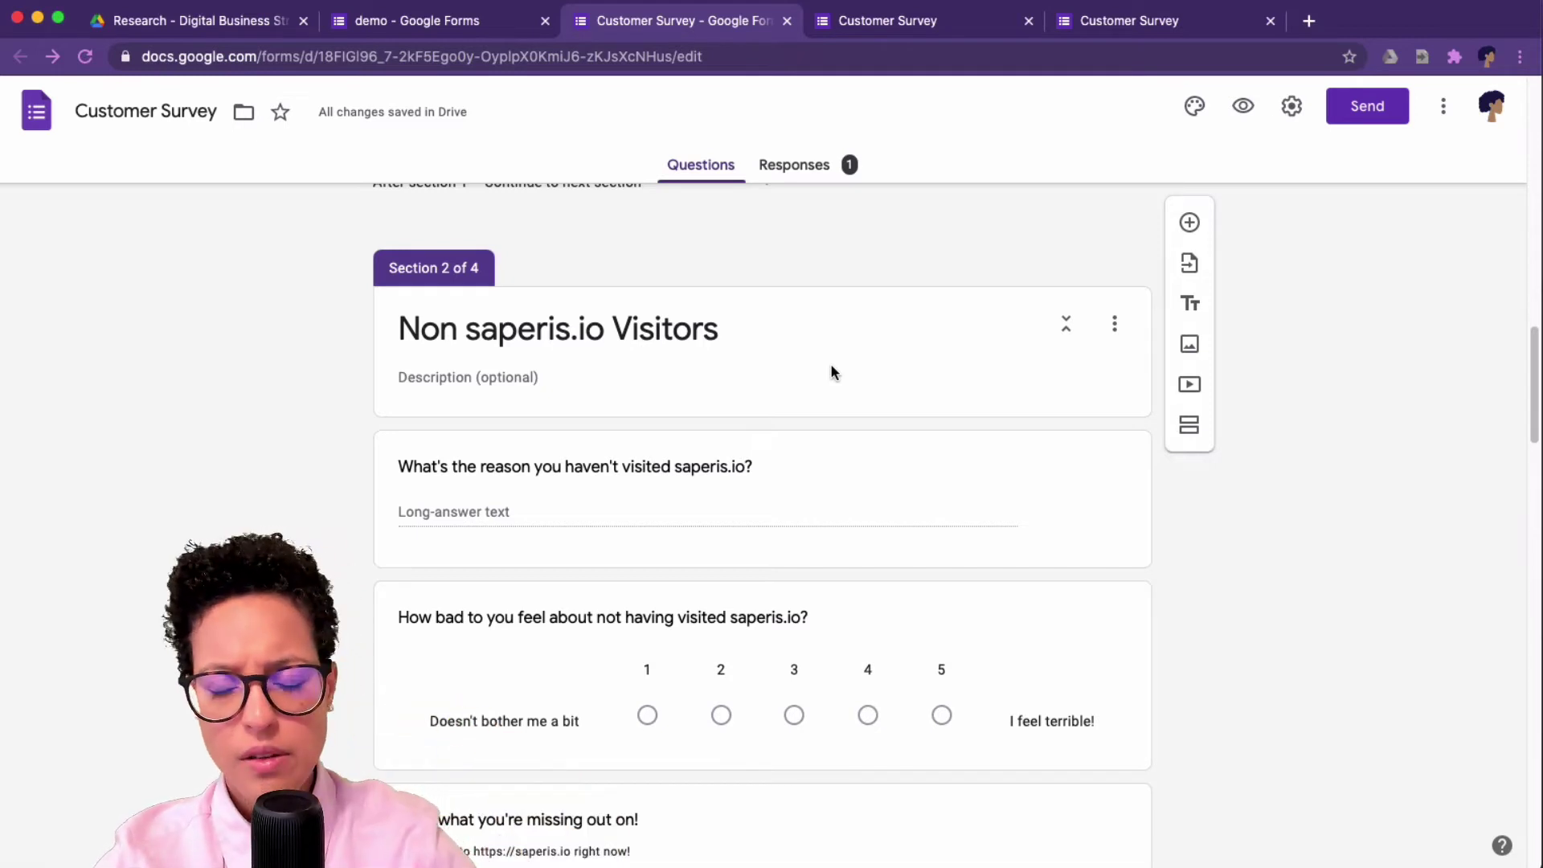
- Open the optional Paragraph question 'What's the reason you haven't visited saperis.io?' and view the image below
{"action": "left_click", "coordinate": [449, 517]}
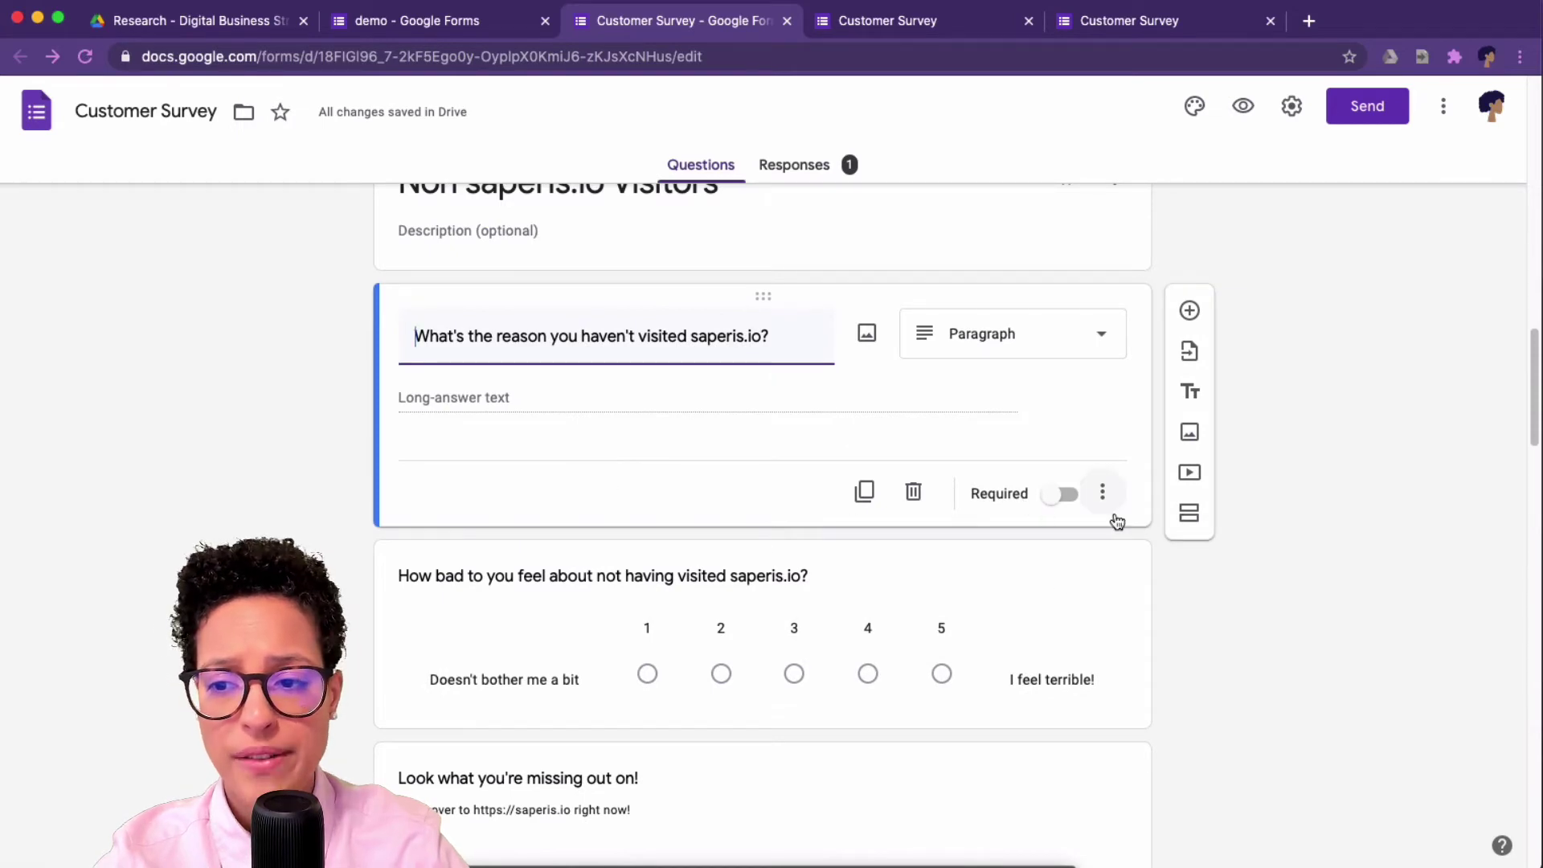
{"action": "scroll", "coordinate": [1153, 588], "scroll_direction": "down", "scroll_amount": 3}
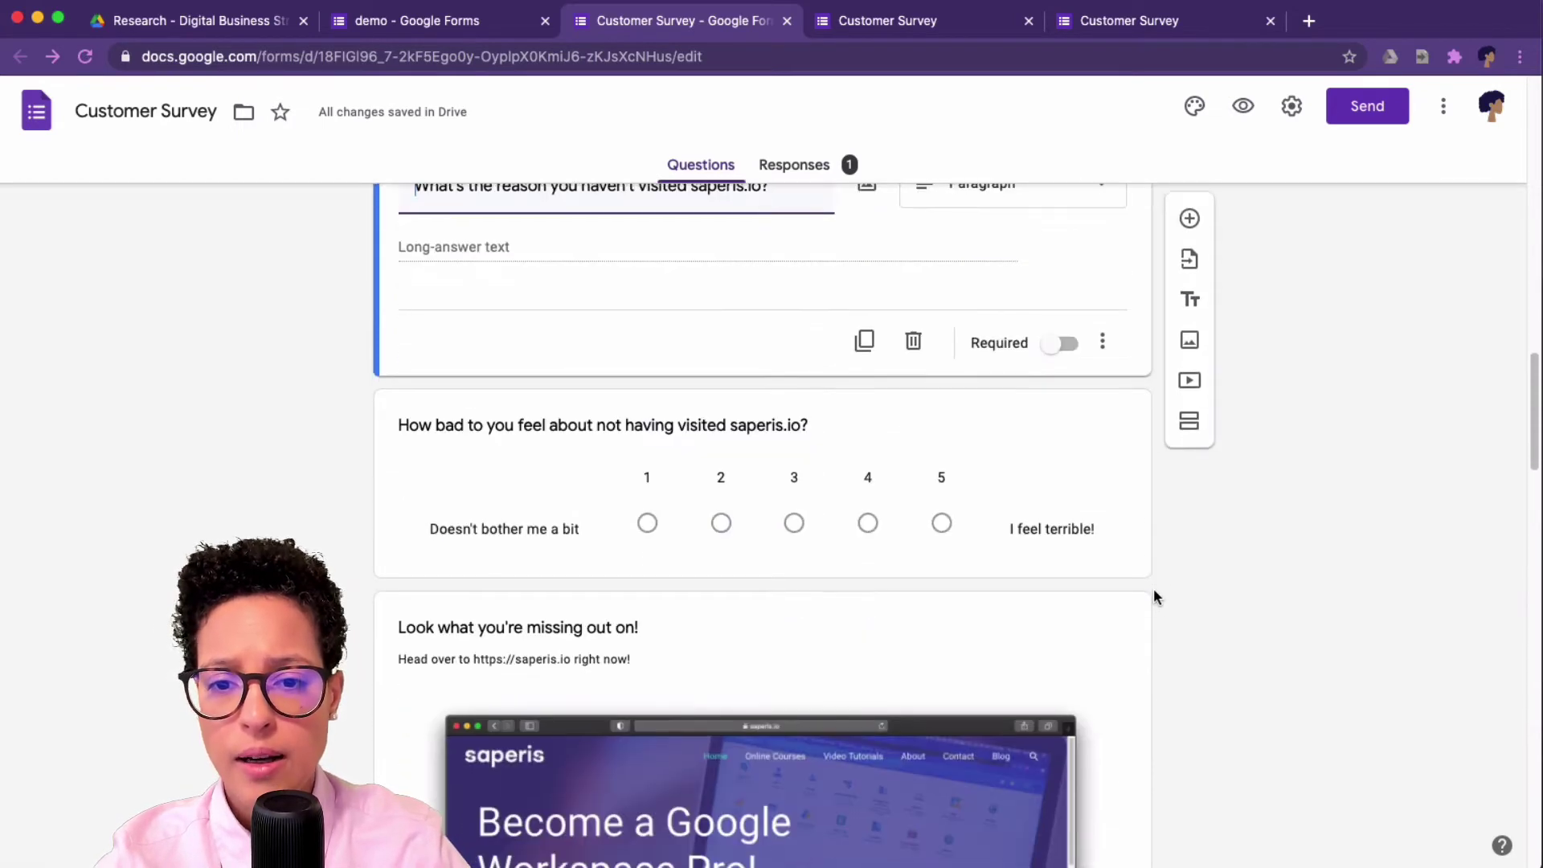
{"action": "scroll", "coordinate": [1154, 596], "scroll_direction": "up", "scroll_amount": 3}
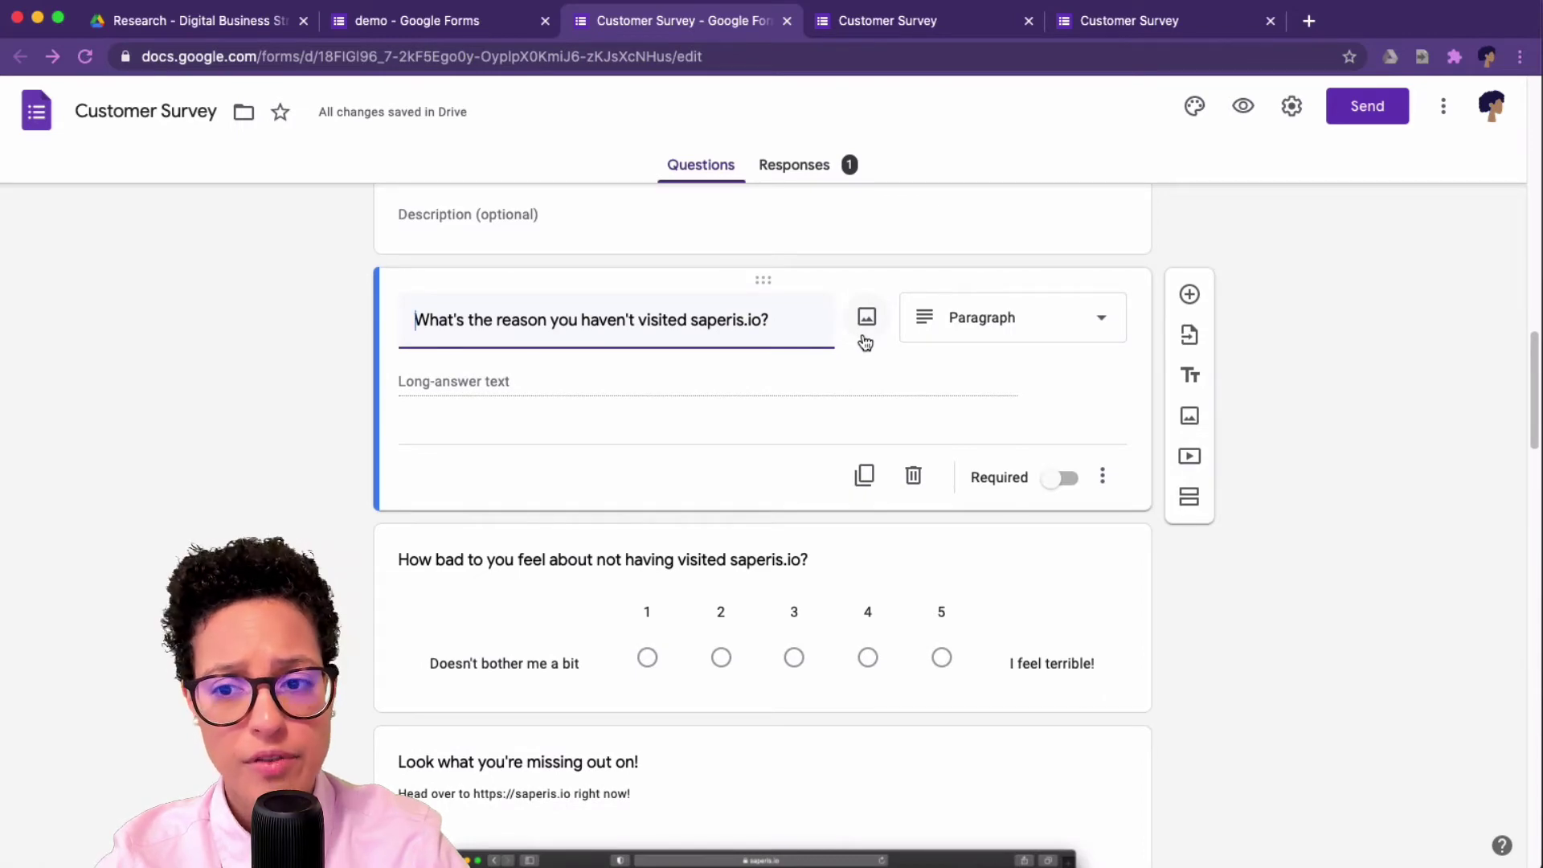
{"action": "scroll", "coordinate": [1047, 543], "scroll_direction": "up", "scroll_amount": 15}
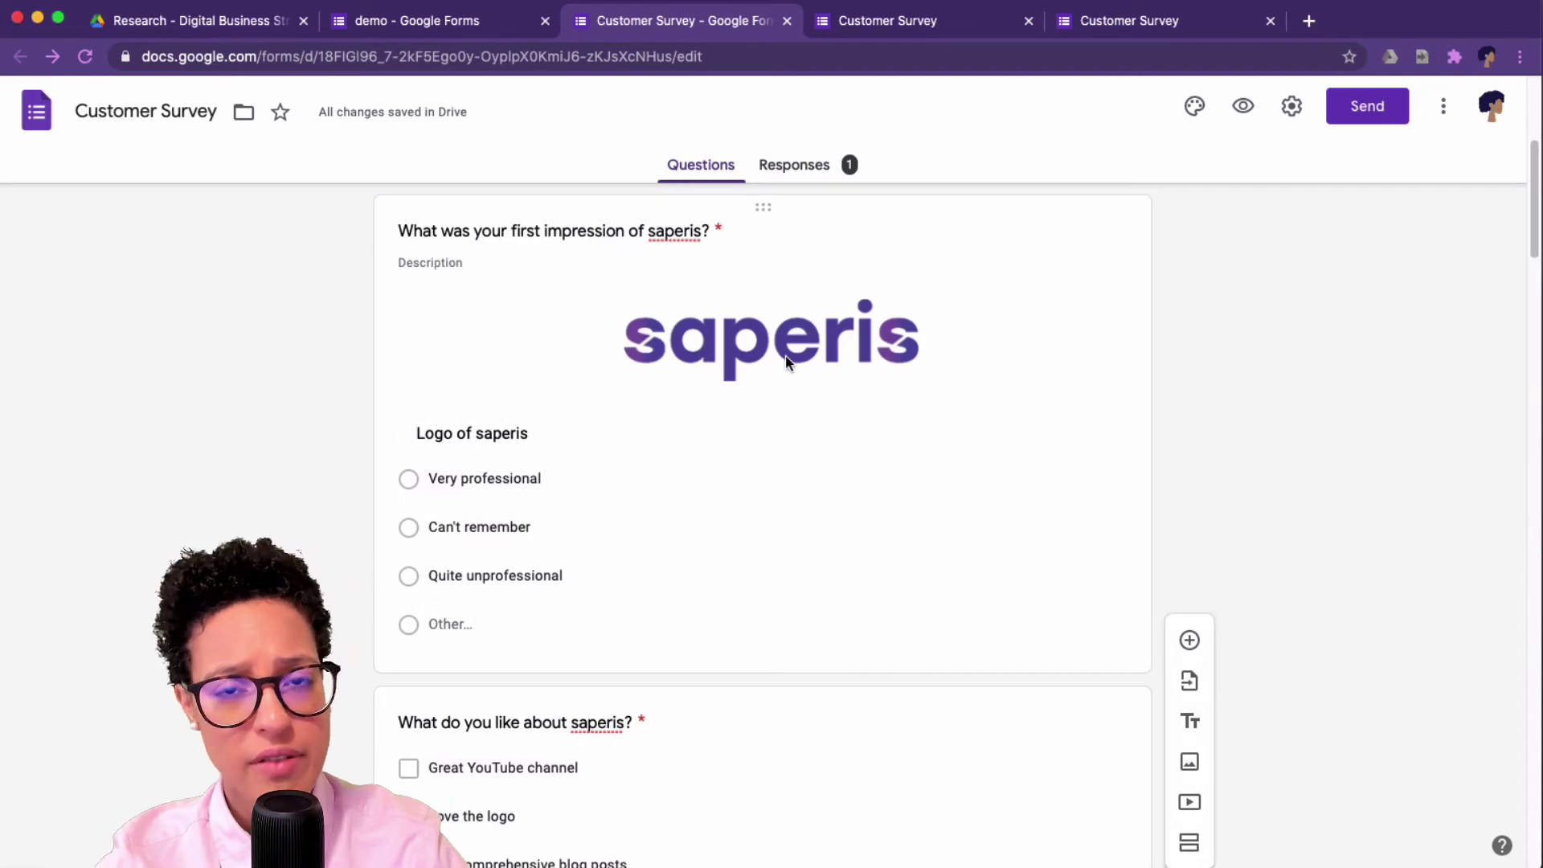
{"action": "scroll", "coordinate": [1155, 613], "scroll_direction": "down", "scroll_amount": 5}
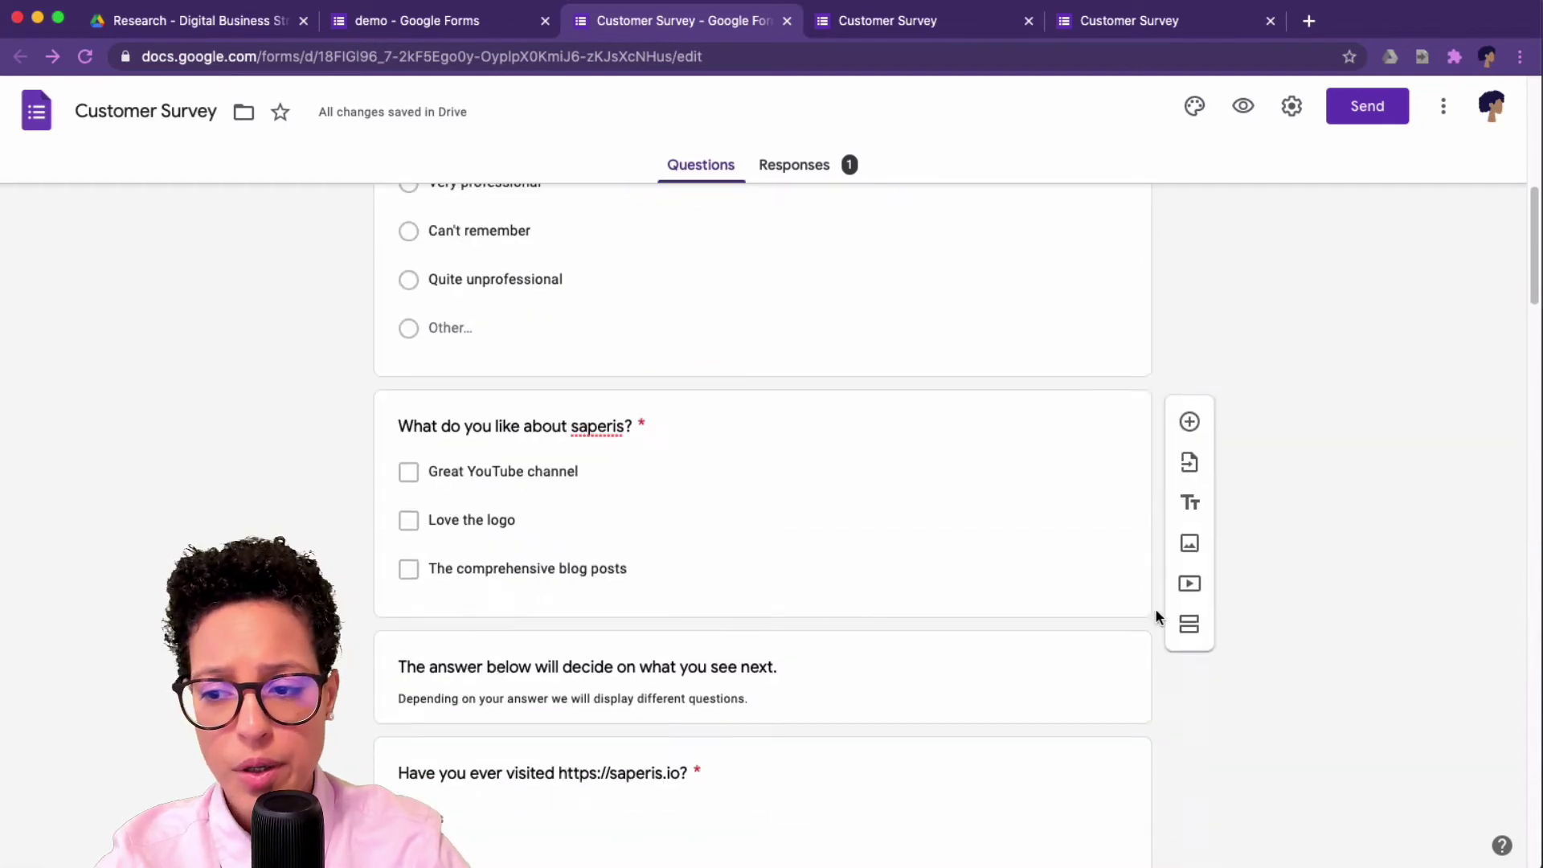
{"action": "scroll", "coordinate": [1157, 617], "scroll_direction": "down", "scroll_amount": 8}
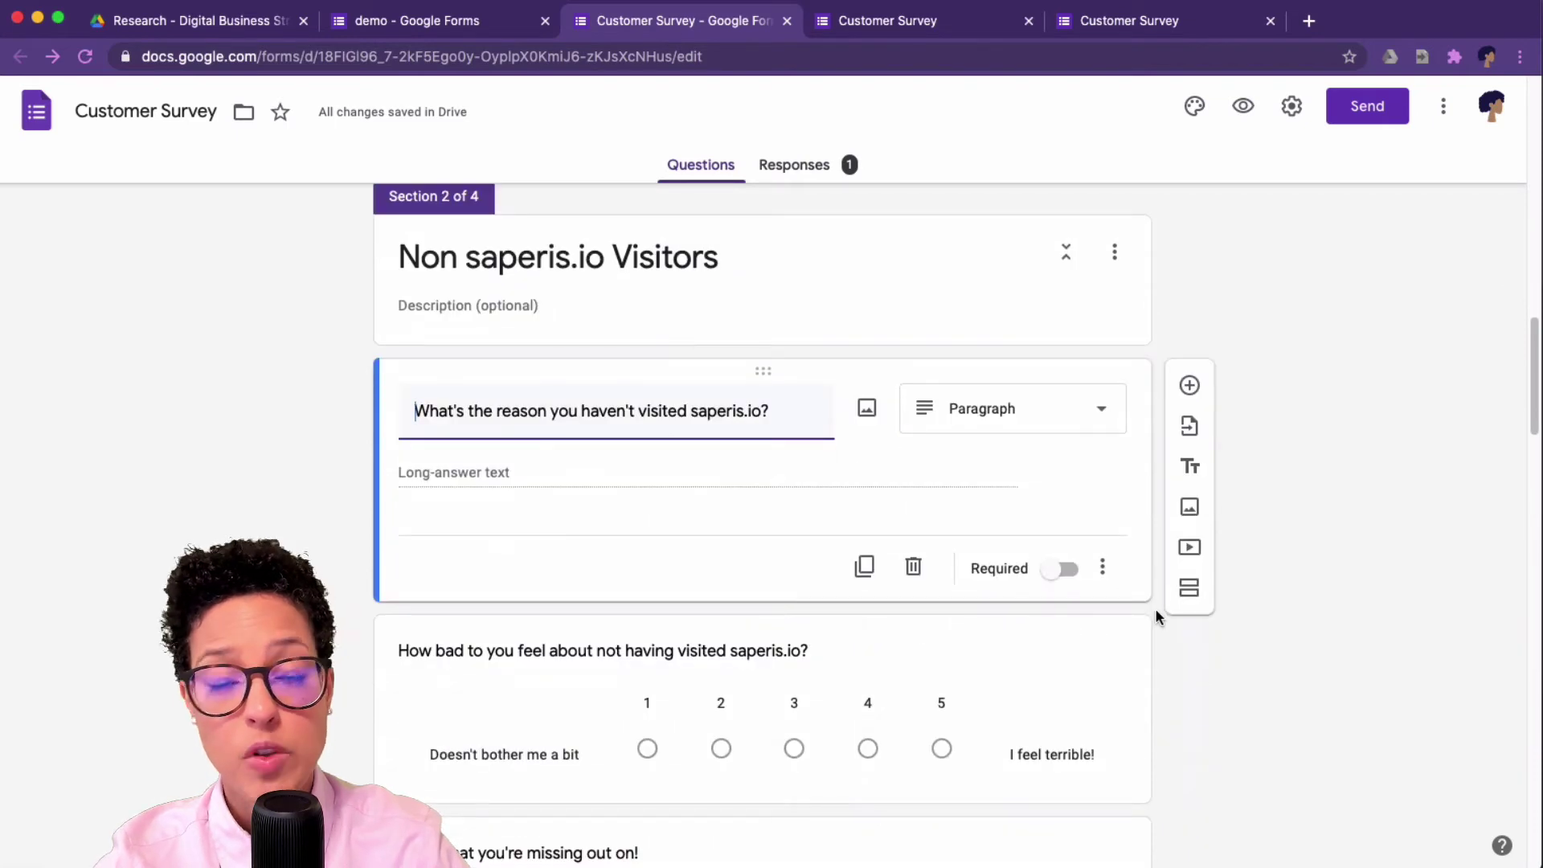
{"action": "scroll", "coordinate": [1155, 612], "scroll_direction": "down", "scroll_amount": 3}
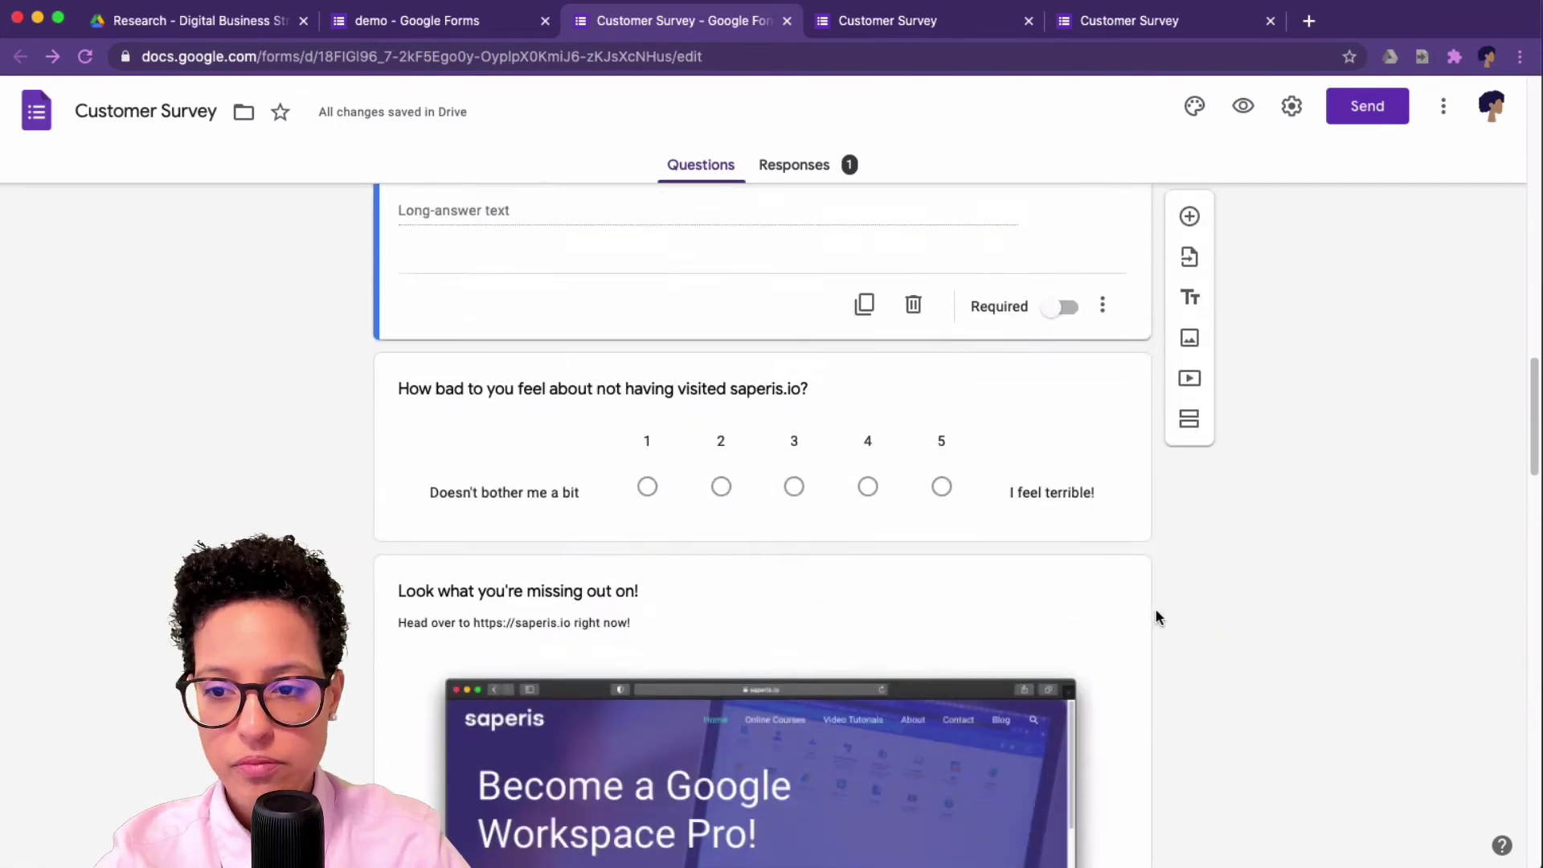
- Inspect the feeling scale's 1 and 5 range choices and extra options without changing anything
{"action": "left_click", "coordinate": [757, 364]}
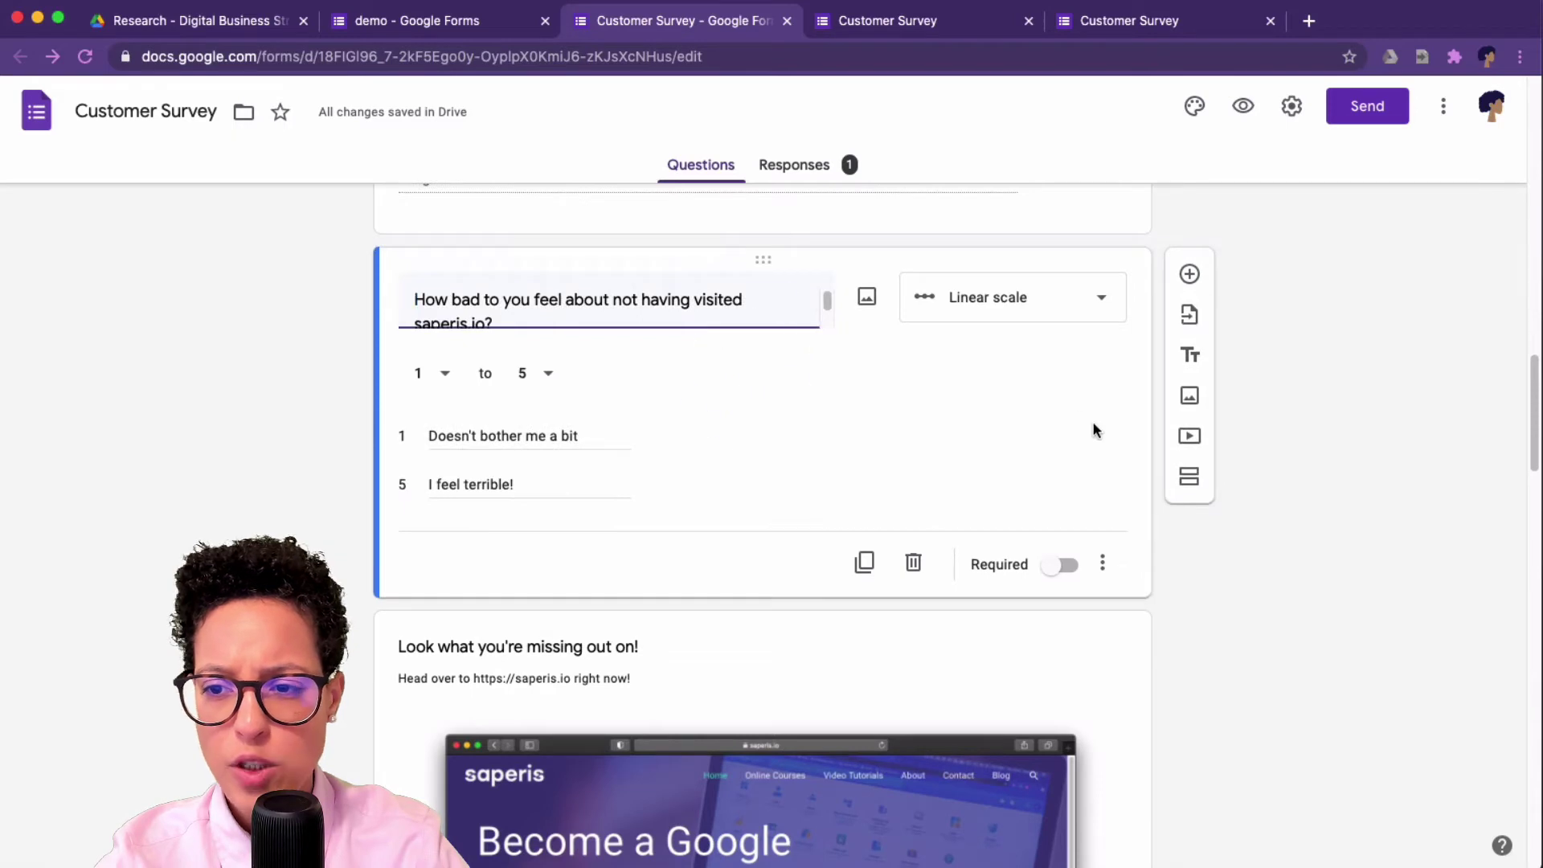
{"action": "left_click", "coordinate": [444, 378]}
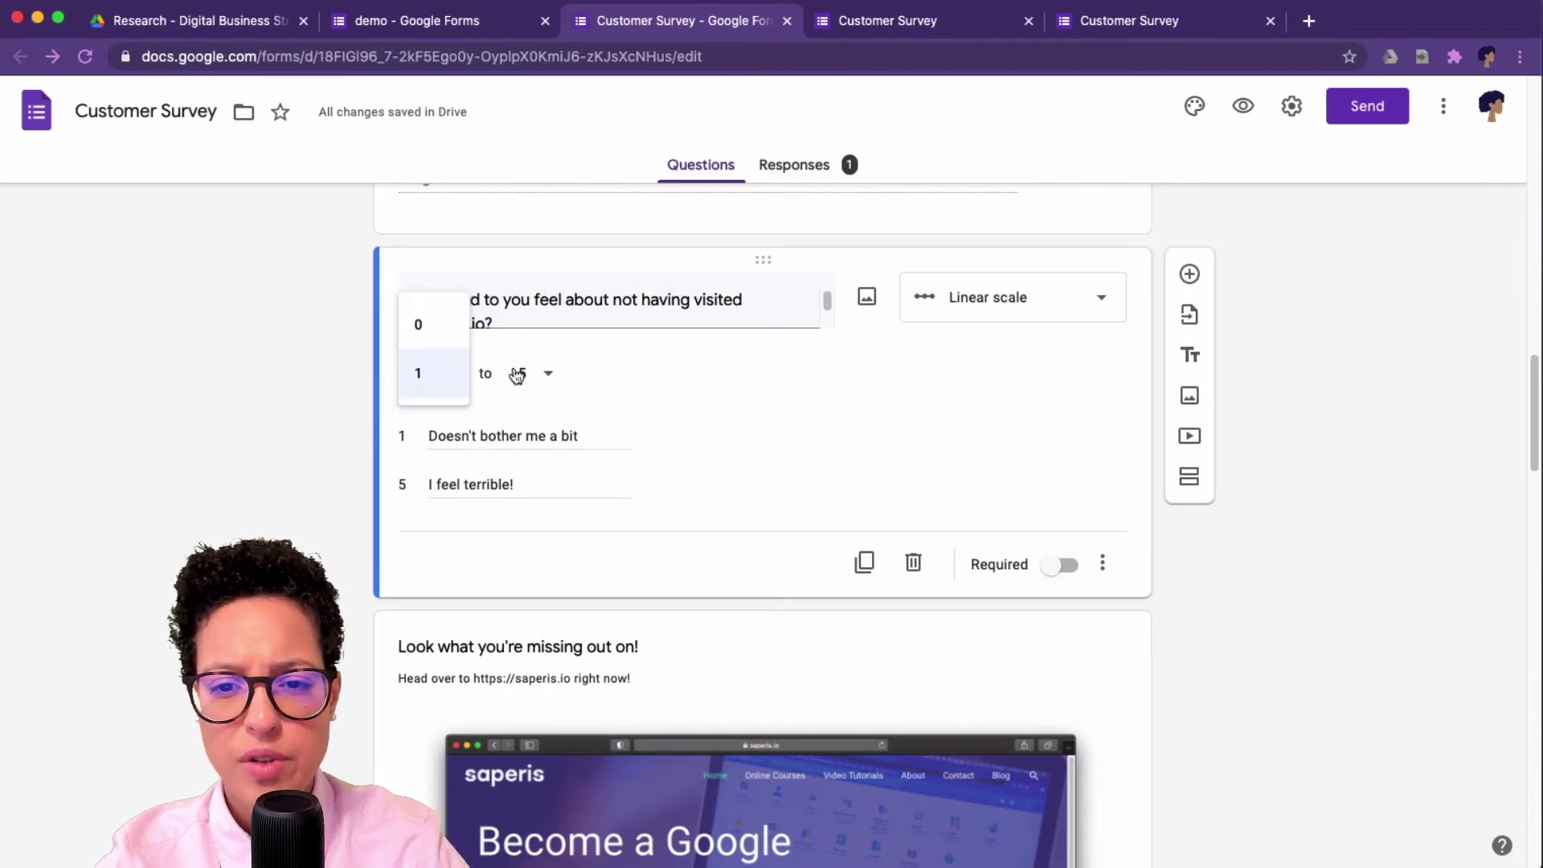
{"action": "left_click", "coordinate": [550, 376]}
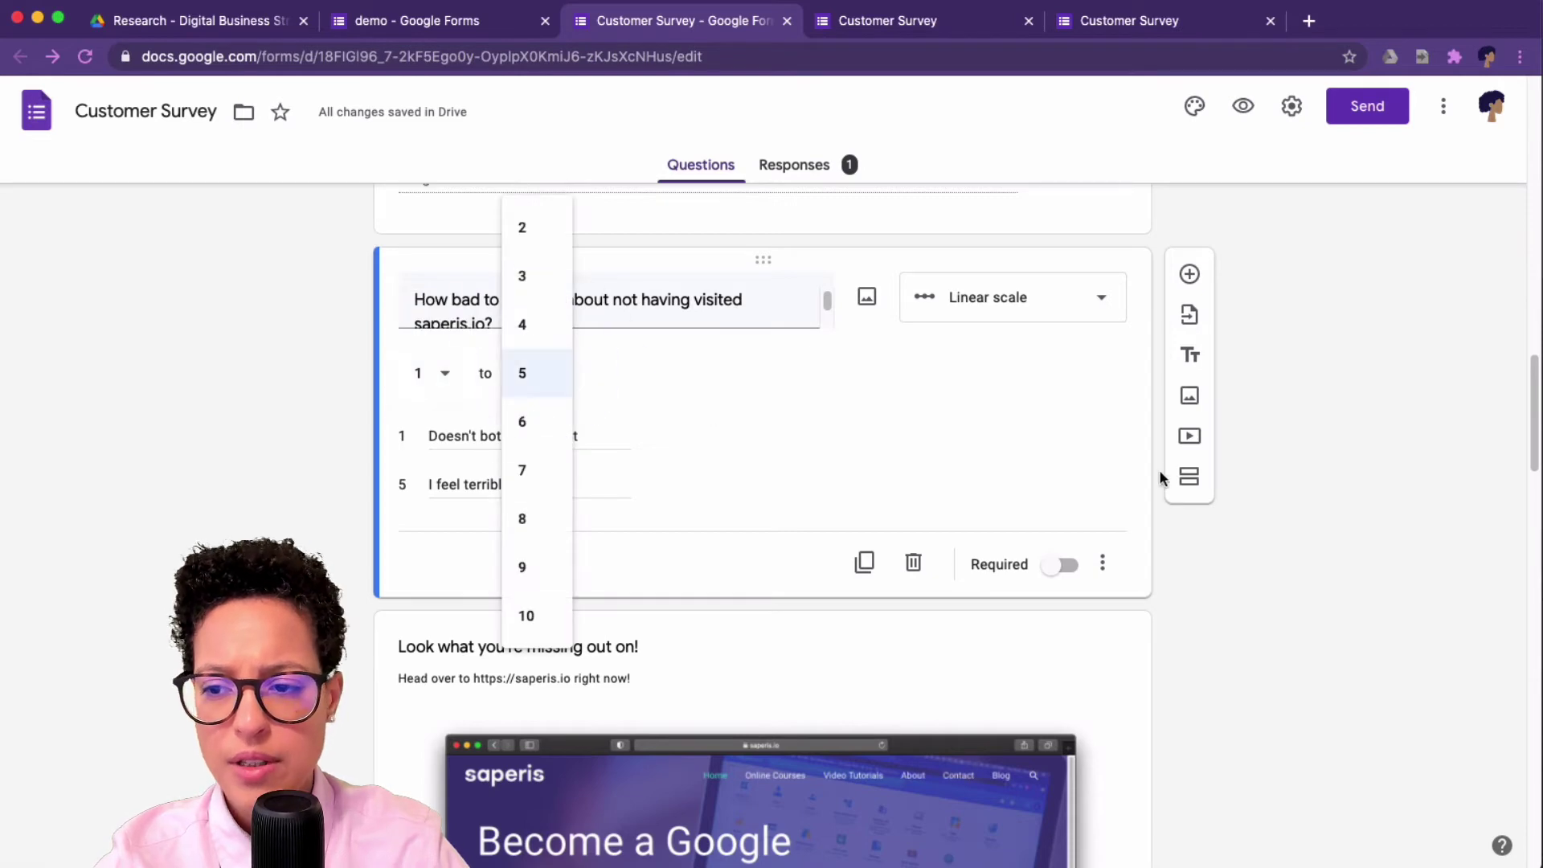
{"action": "left_click", "coordinate": [1165, 556]}
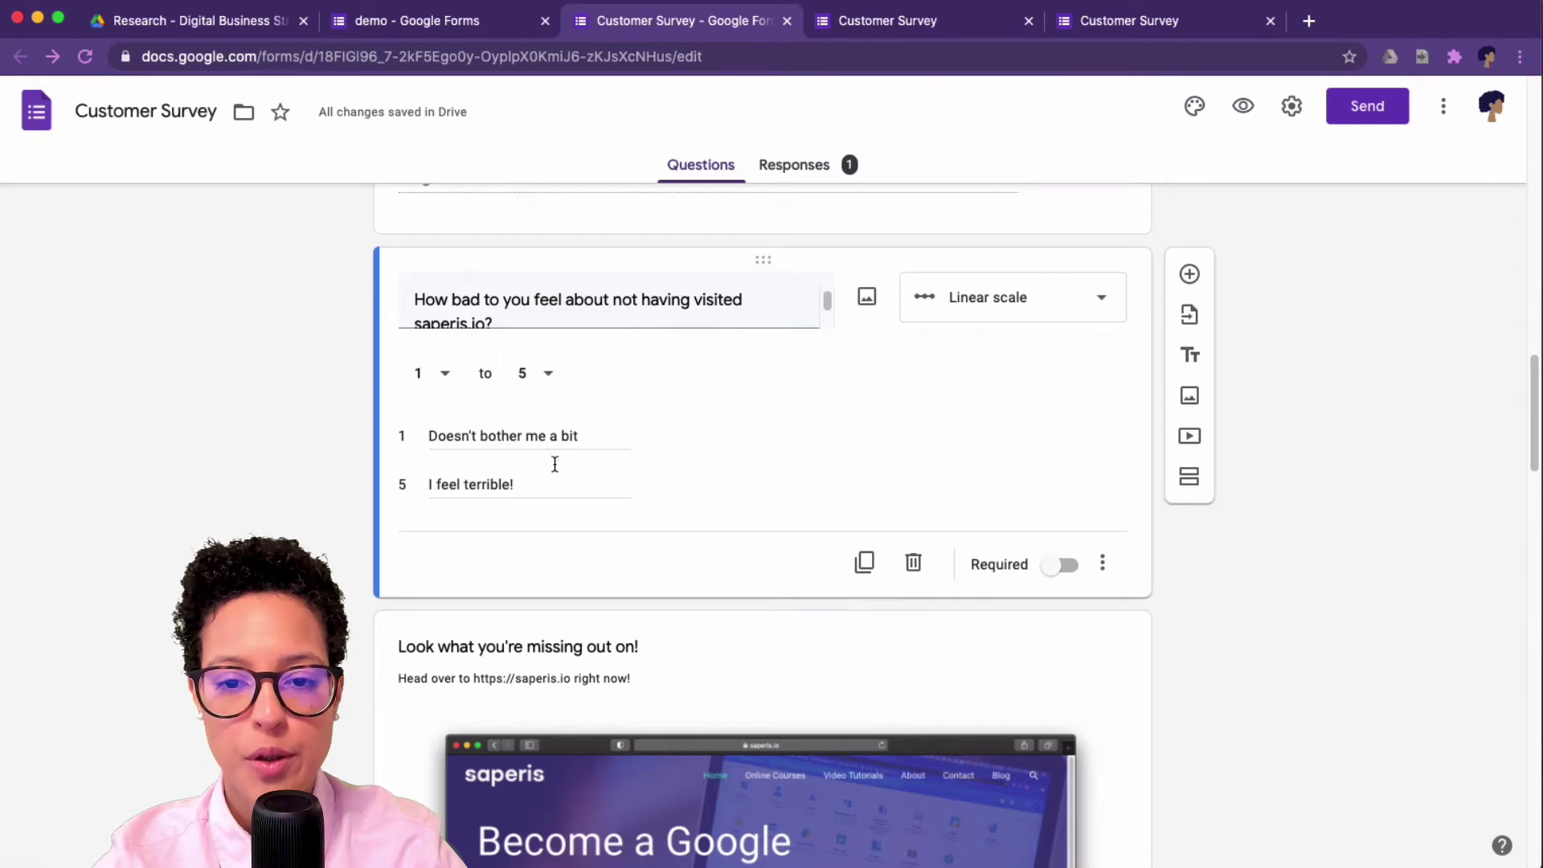
{"action": "left_click", "coordinate": [1102, 564]}
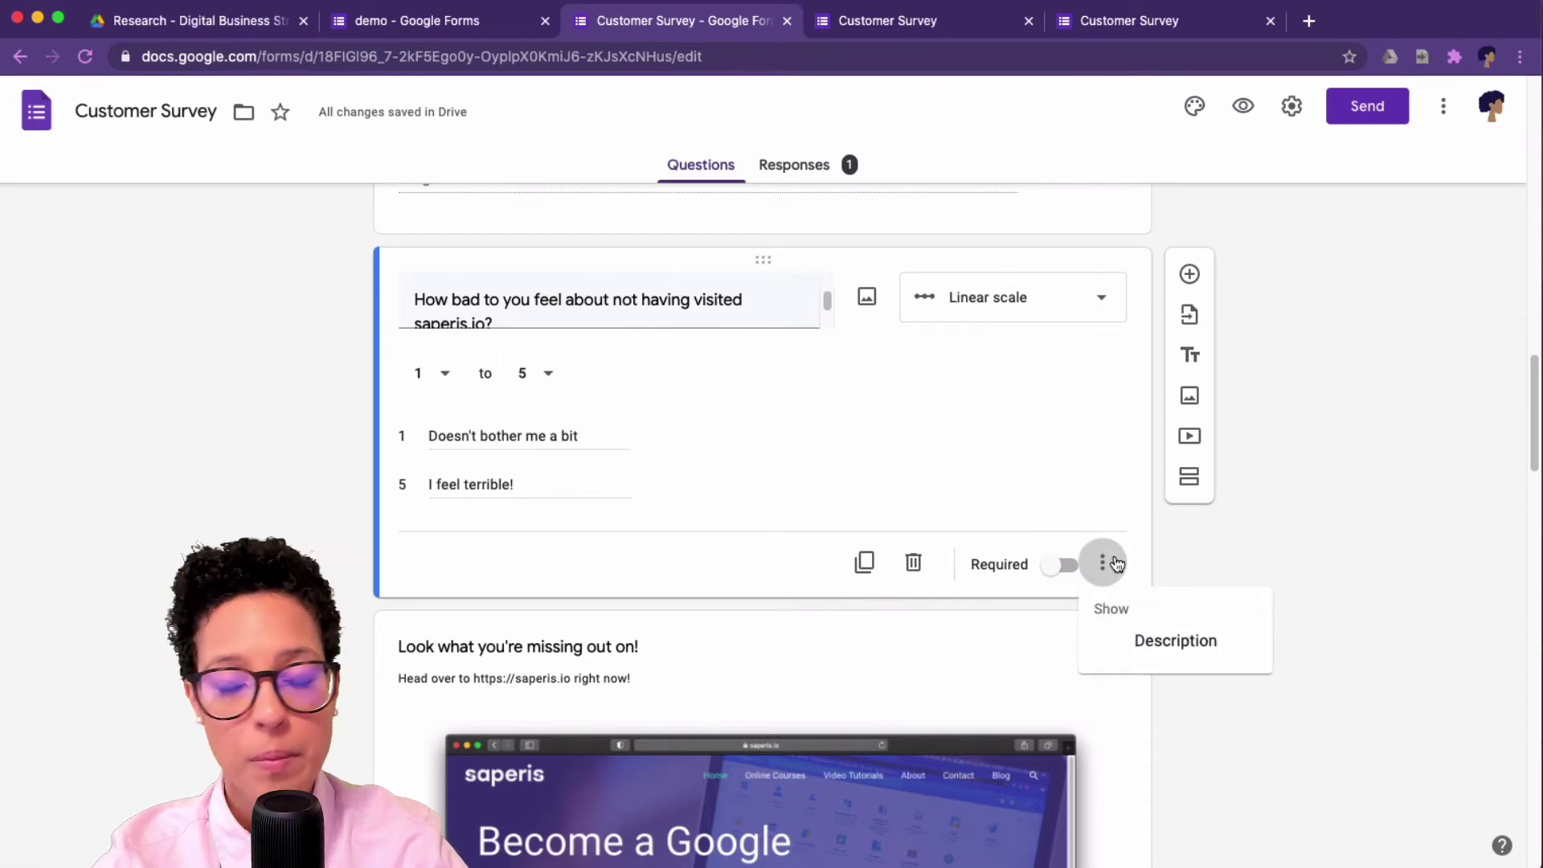
{"action": "left_click", "coordinate": [1159, 525]}
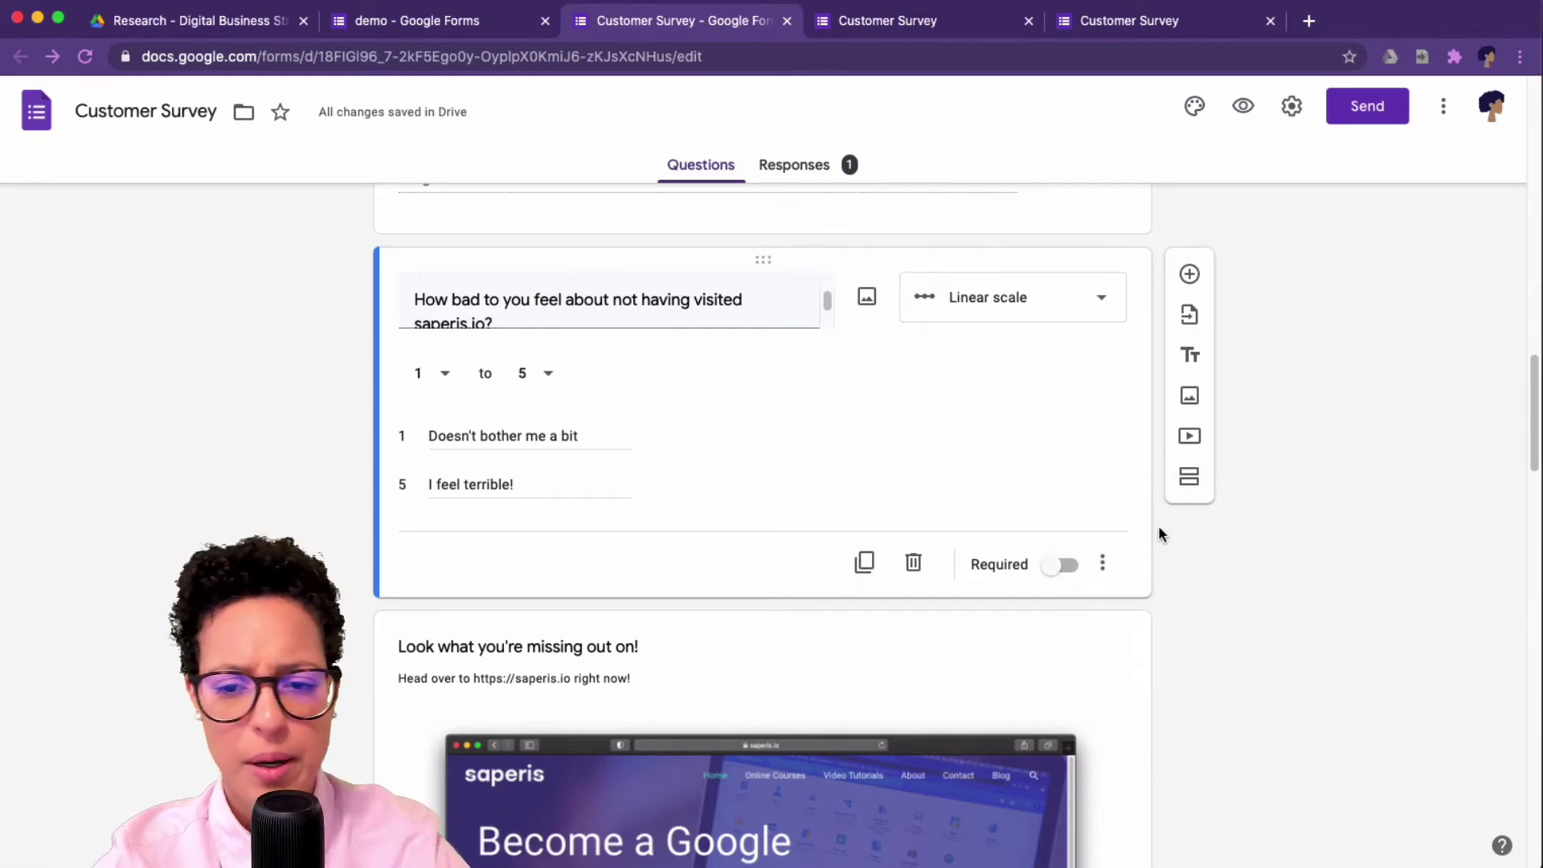
{"action": "scroll", "coordinate": [1158, 528], "scroll_direction": "down", "scroll_amount": 5}
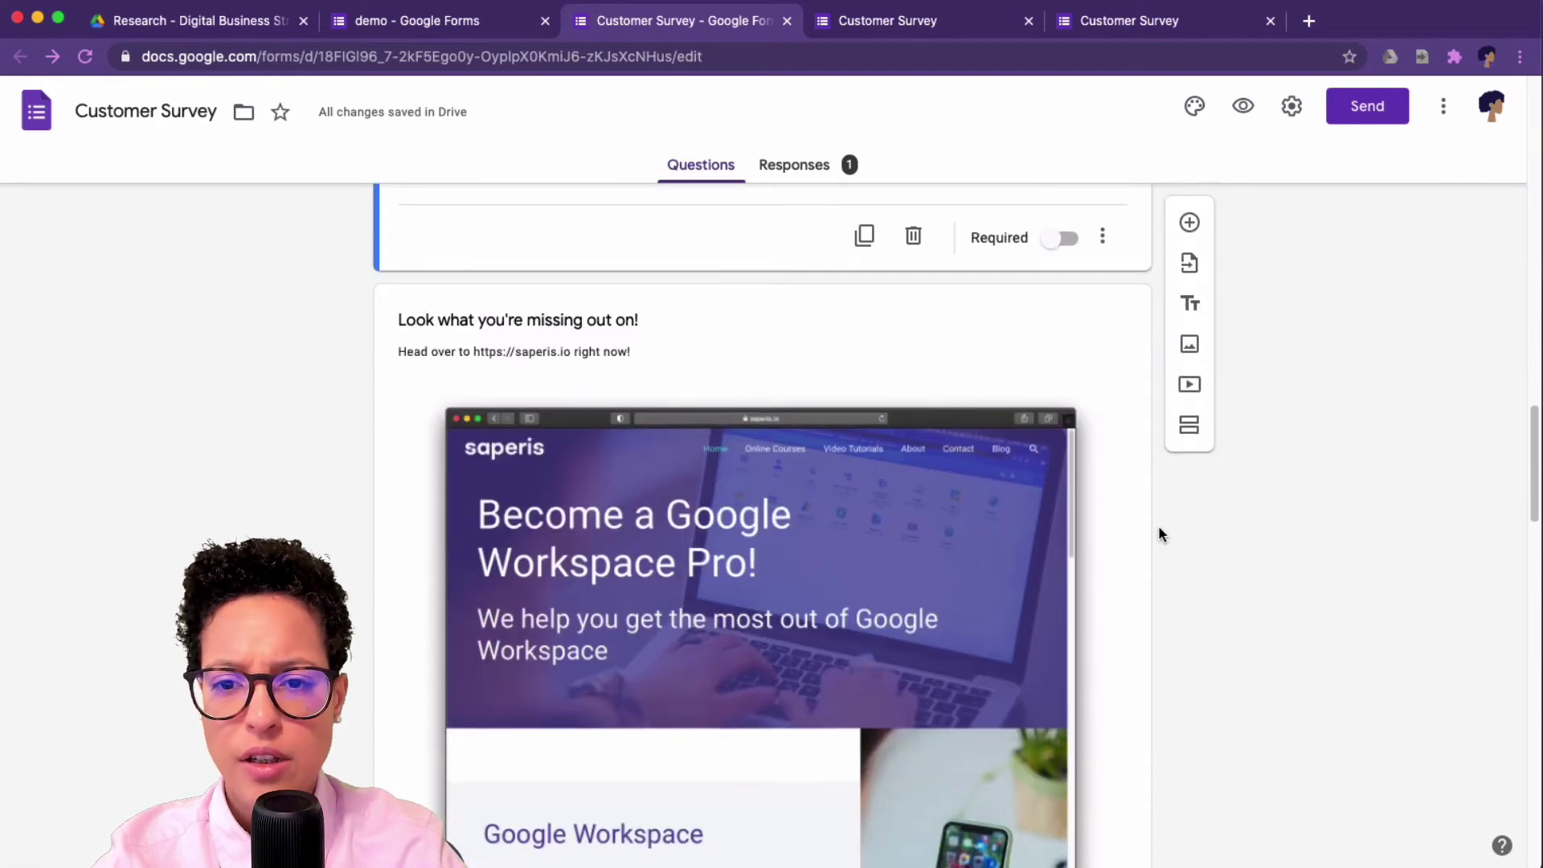
{"action": "left_click", "coordinate": [778, 317]}
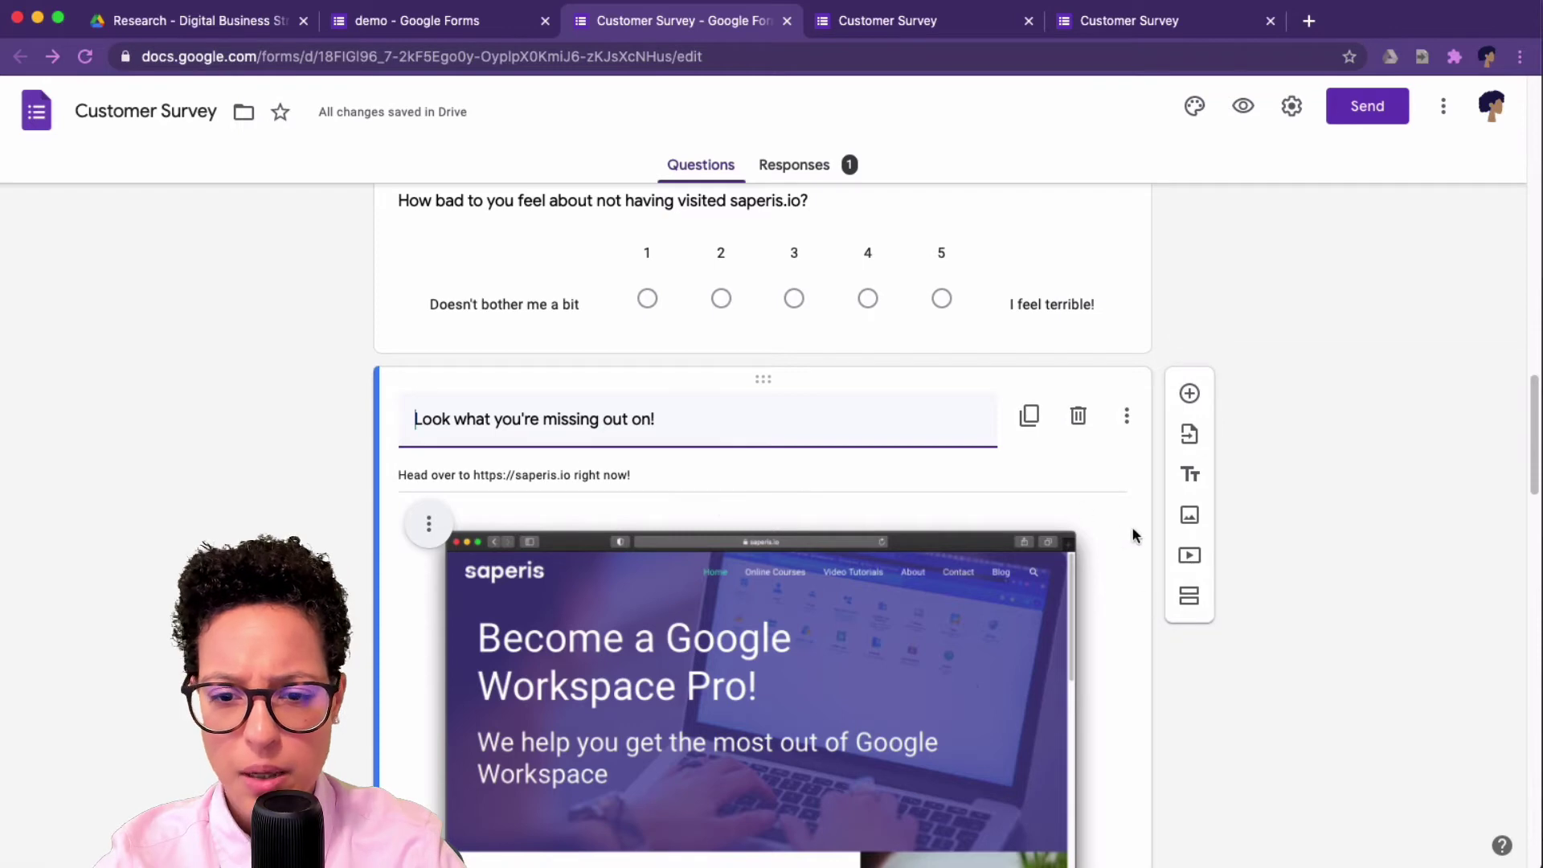
{"action": "scroll", "coordinate": [1129, 669], "scroll_direction": "down", "scroll_amount": 3}
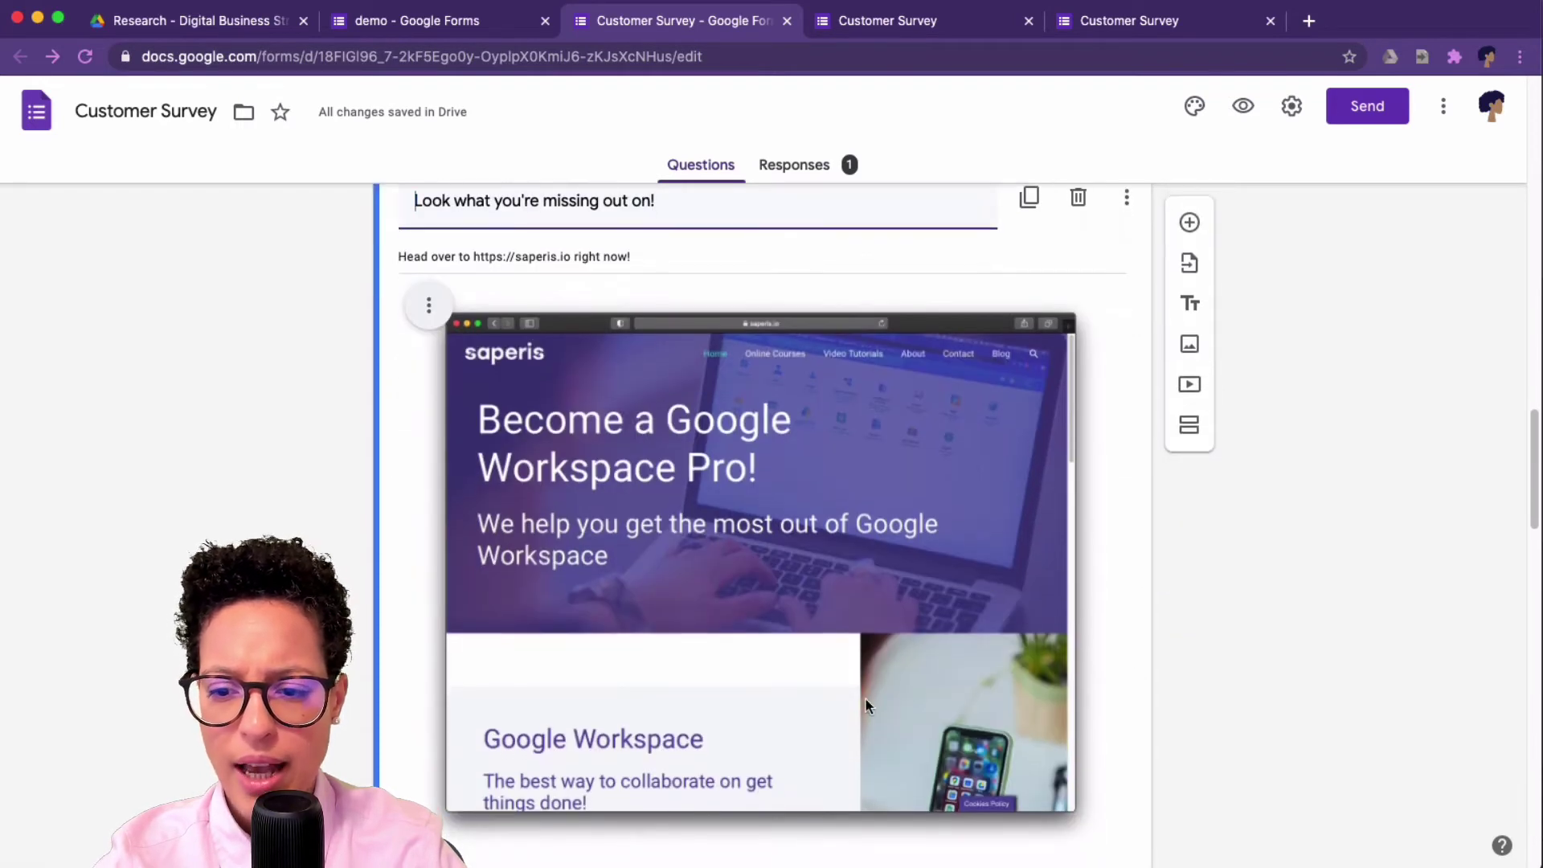
{"action": "scroll", "coordinate": [1094, 601], "scroll_direction": "up", "scroll_amount": 1}
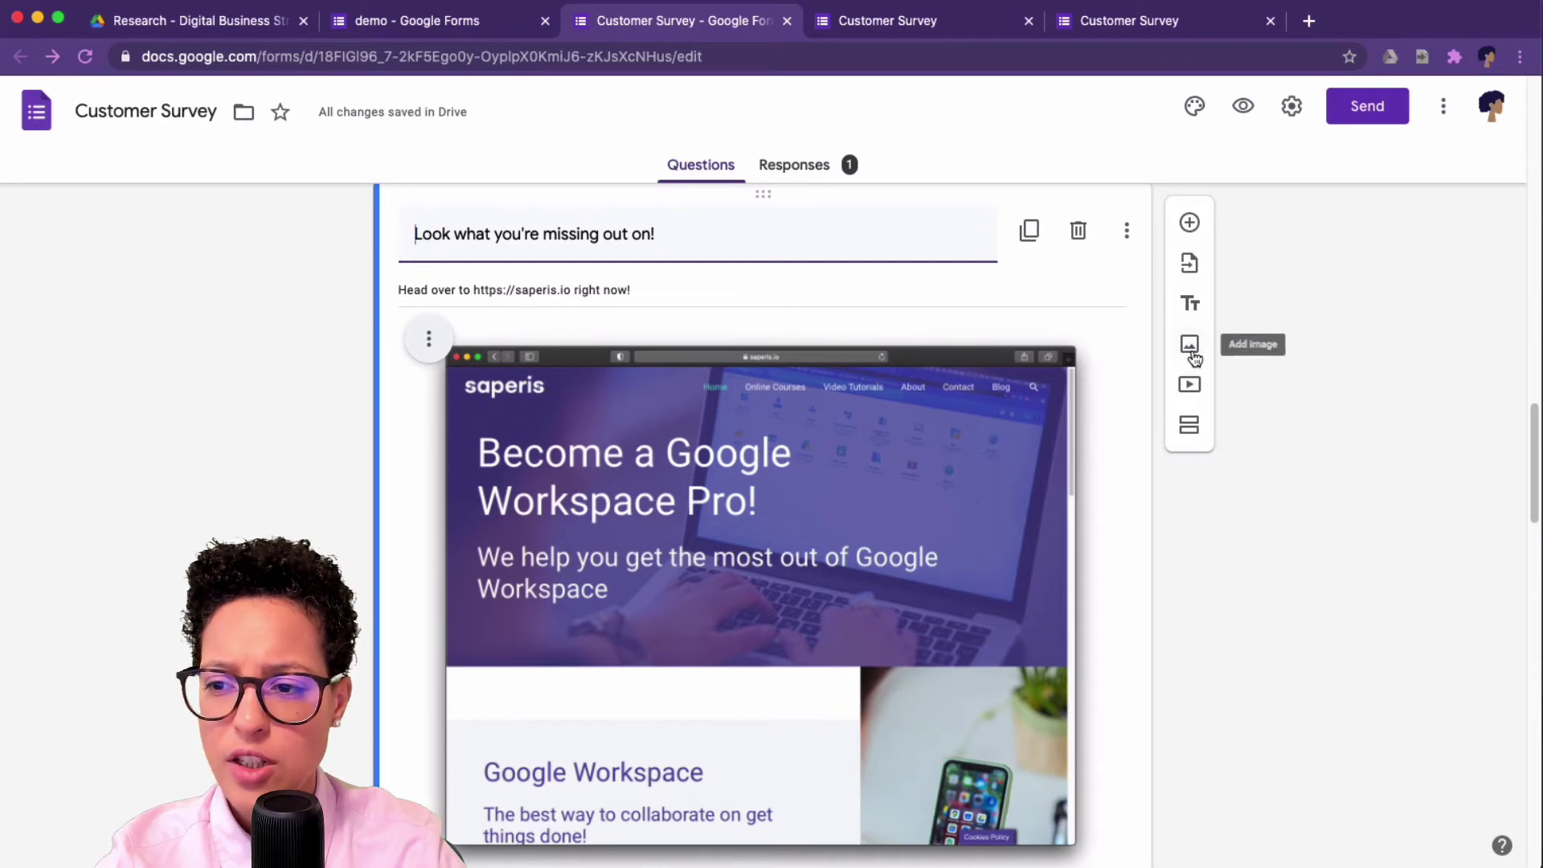
{"action": "scroll", "coordinate": [1154, 595], "scroll_direction": "up", "scroll_amount": 2}
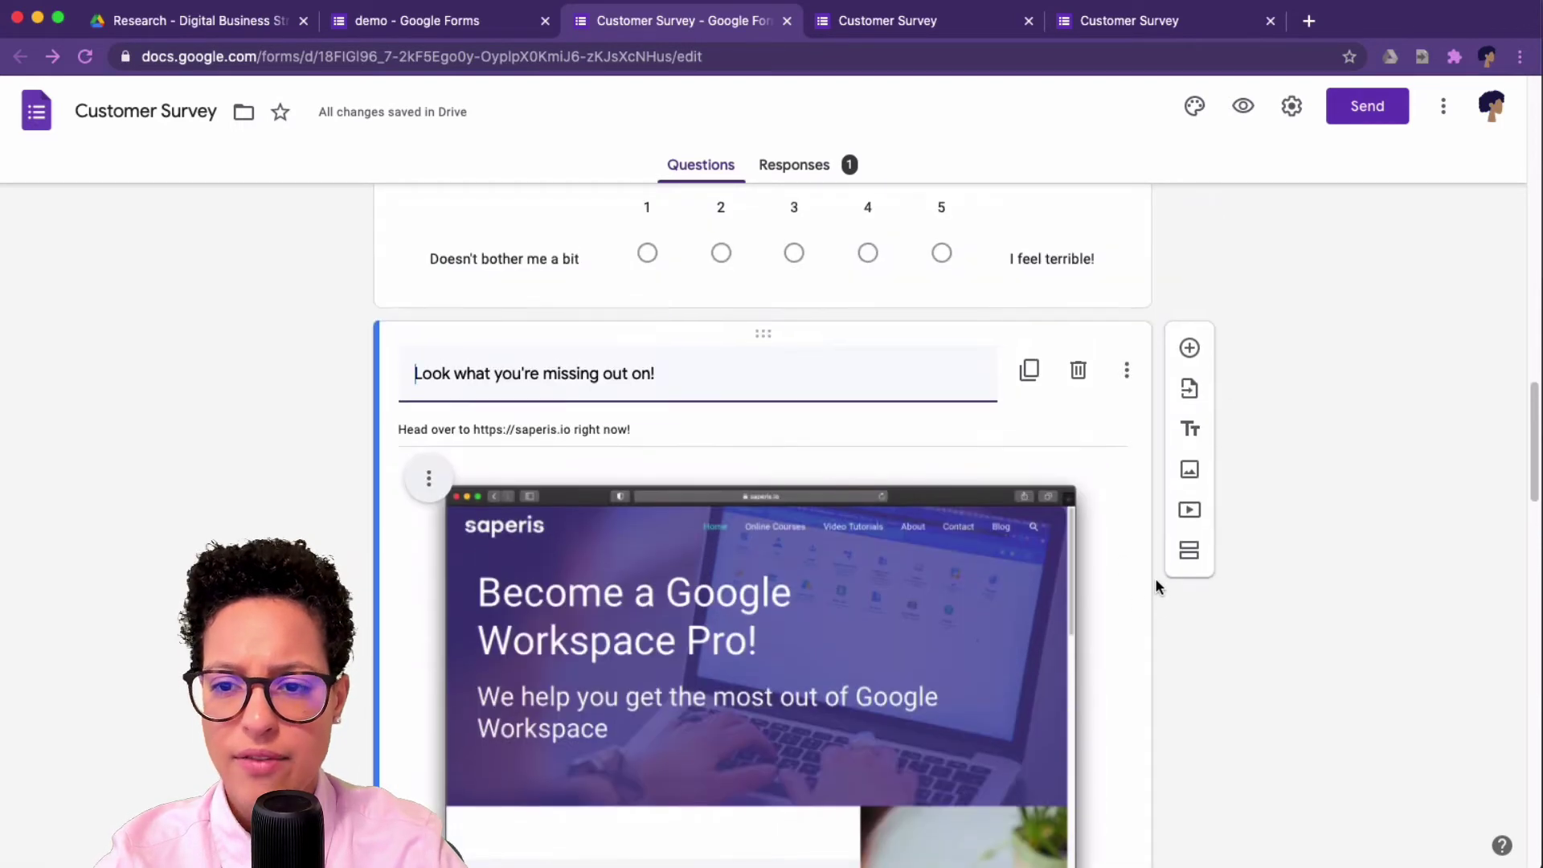
{"action": "left_click", "coordinate": [1189, 469]}
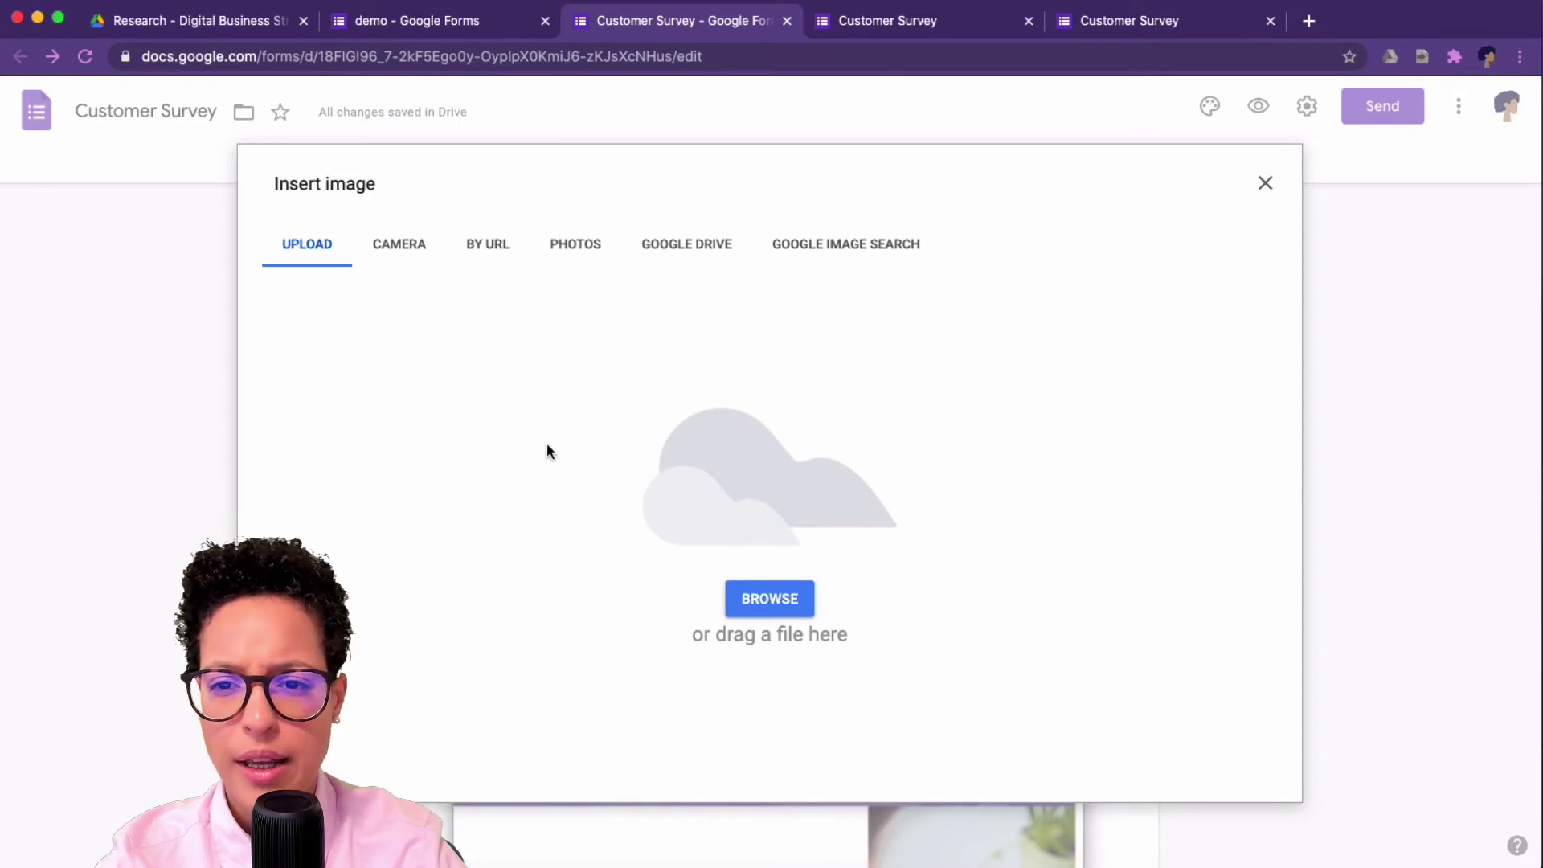
{"action": "left_click", "coordinate": [800, 254]}
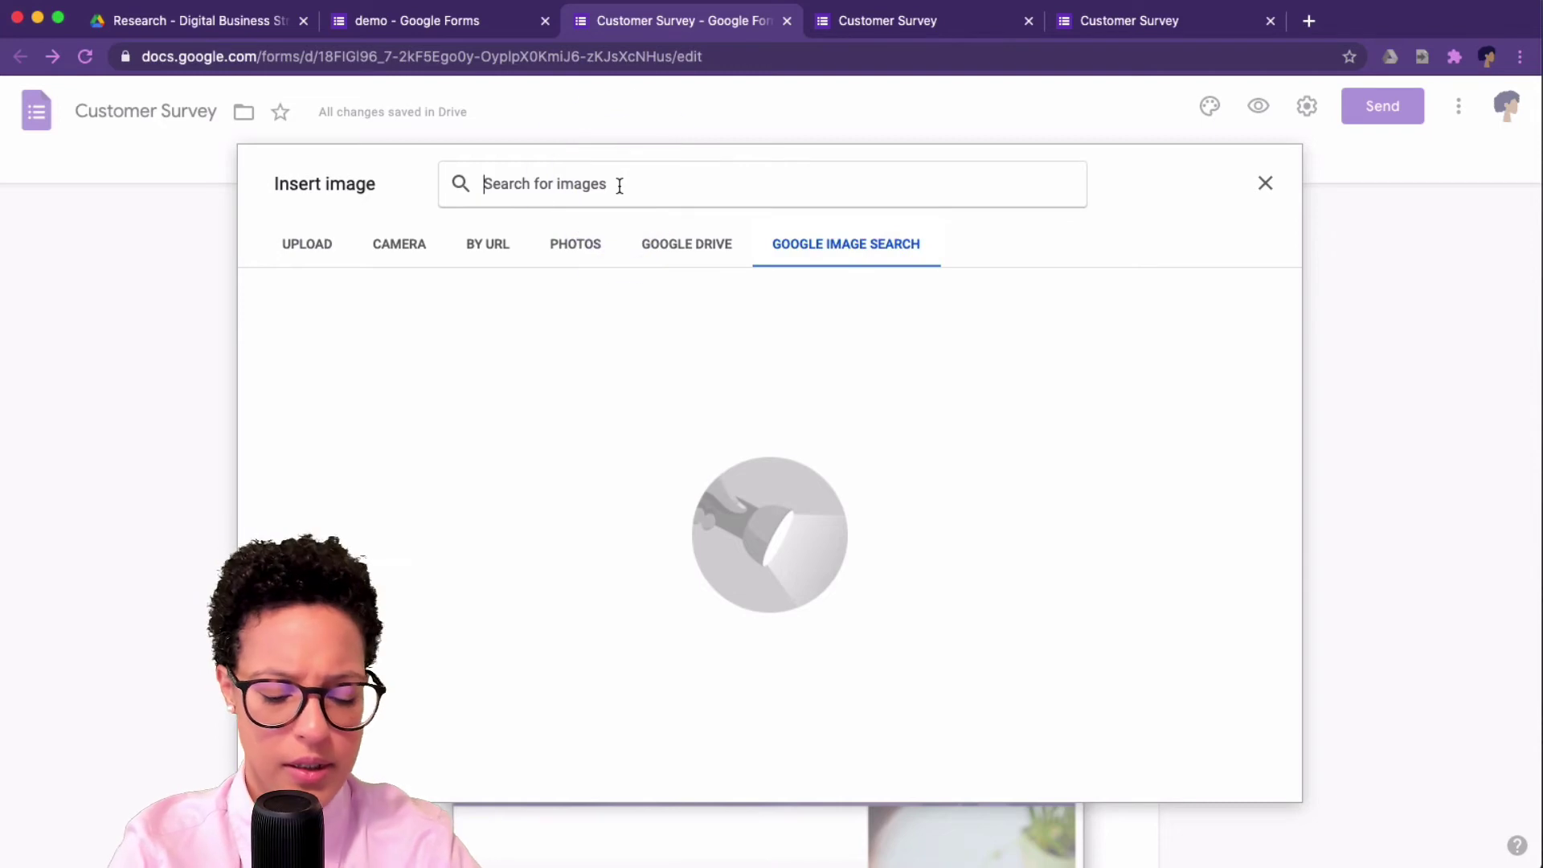
{"action": "type", "text": "google"}
{"action": "key", "text": "Return"}
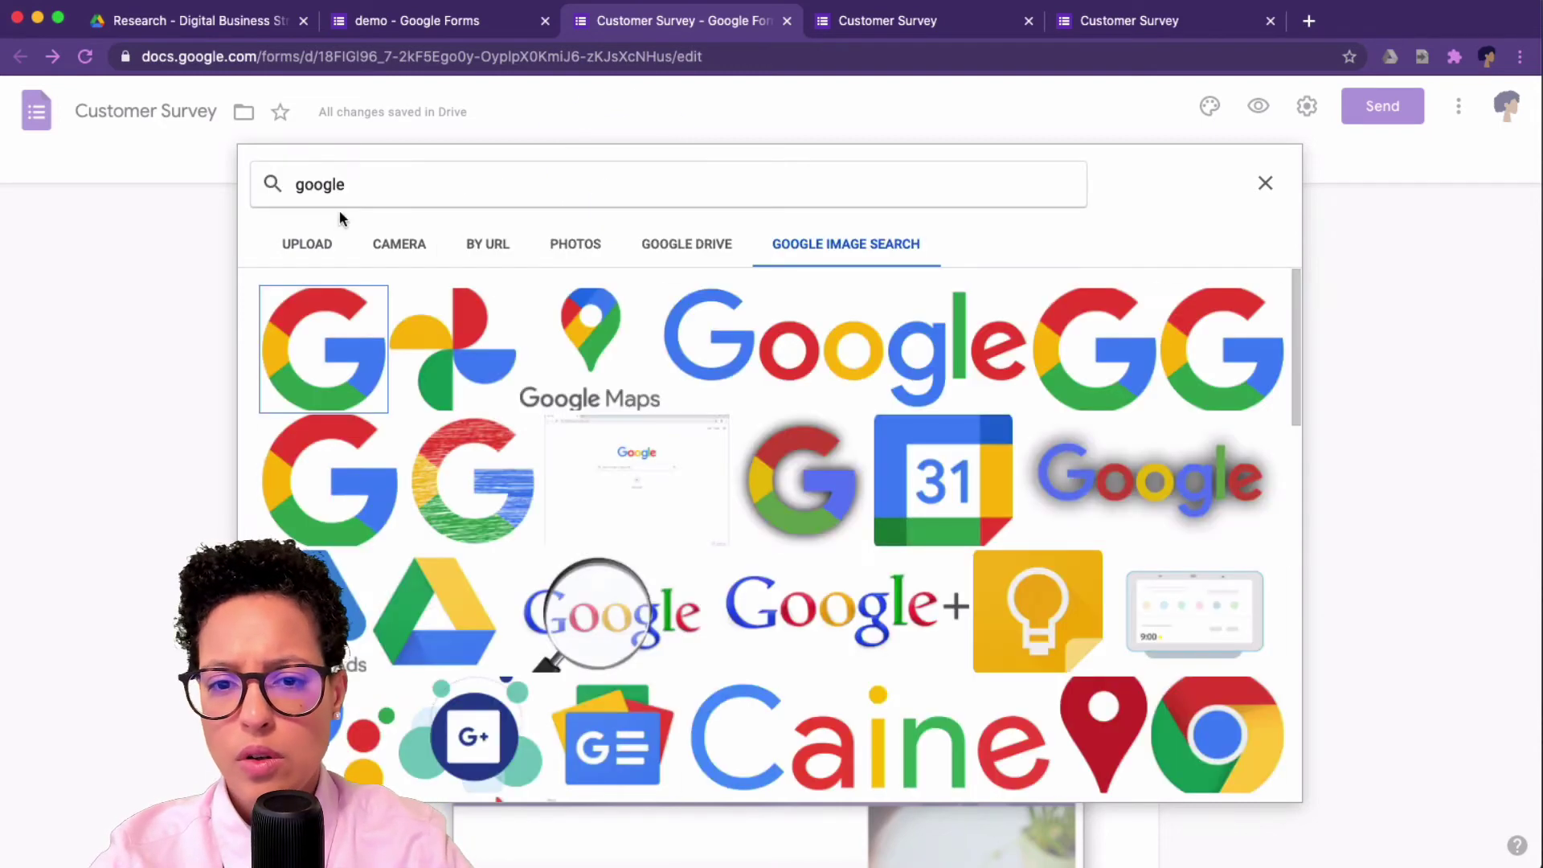
{"action": "left_click", "coordinate": [322, 354]}
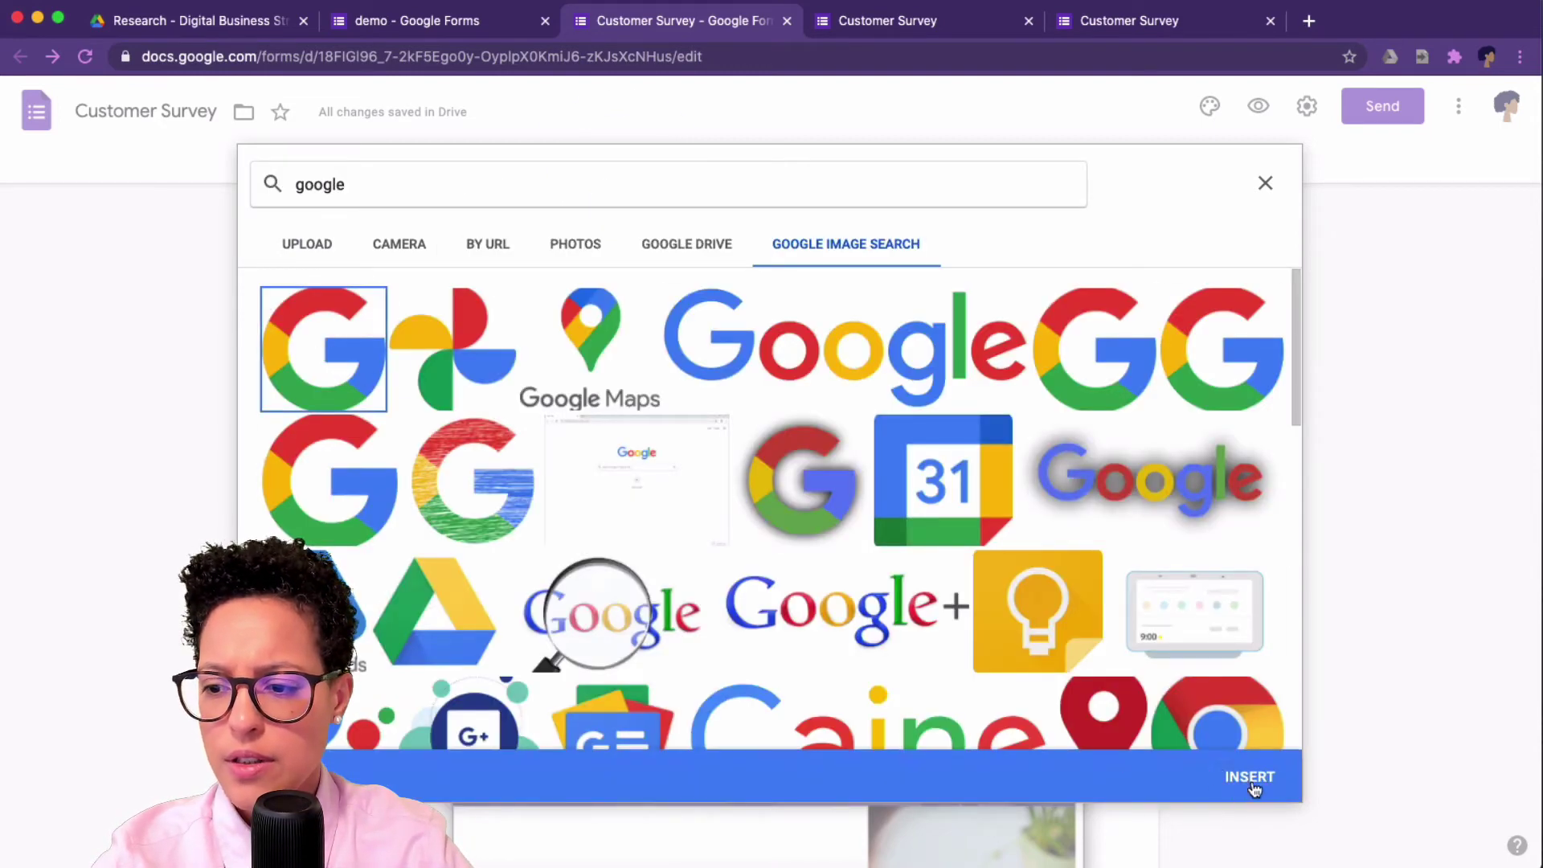
{"action": "left_click", "coordinate": [1250, 777]}
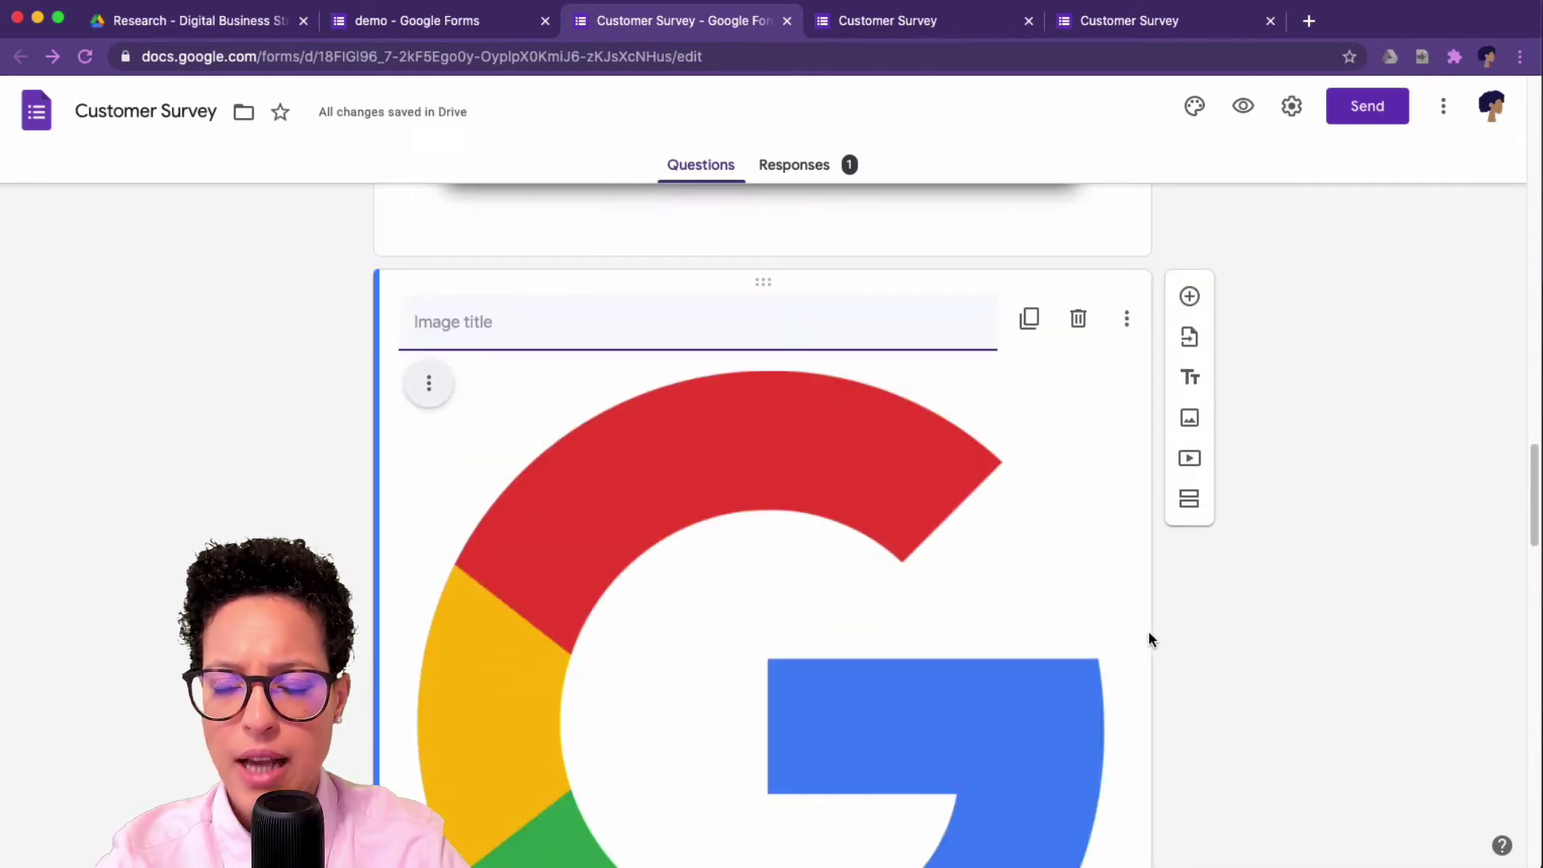
{"action": "left_click", "coordinate": [1131, 321]}
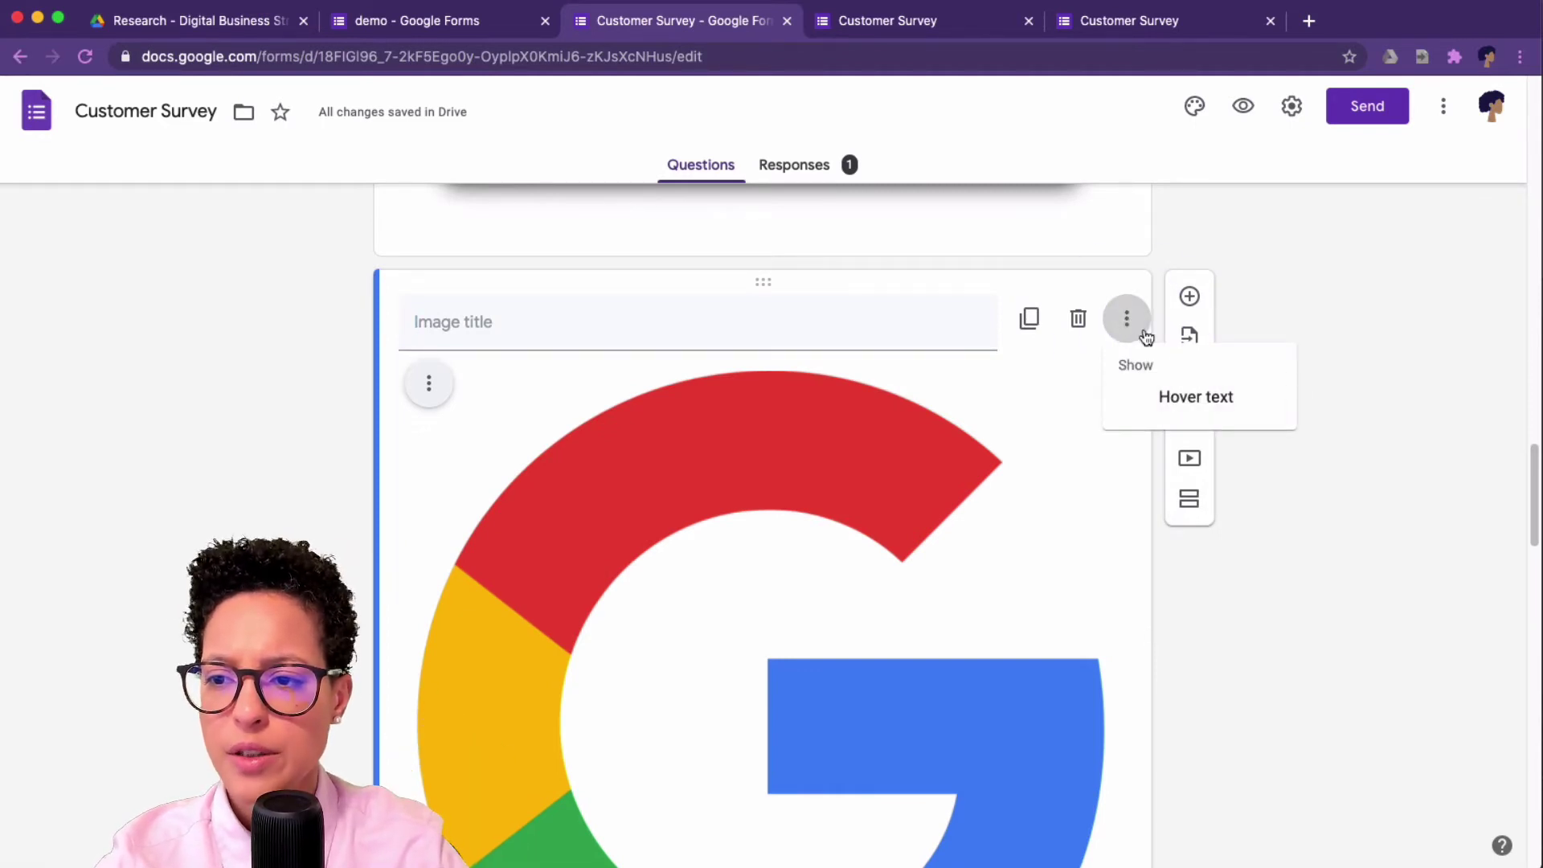
{"action": "left_click", "coordinate": [1071, 319]}
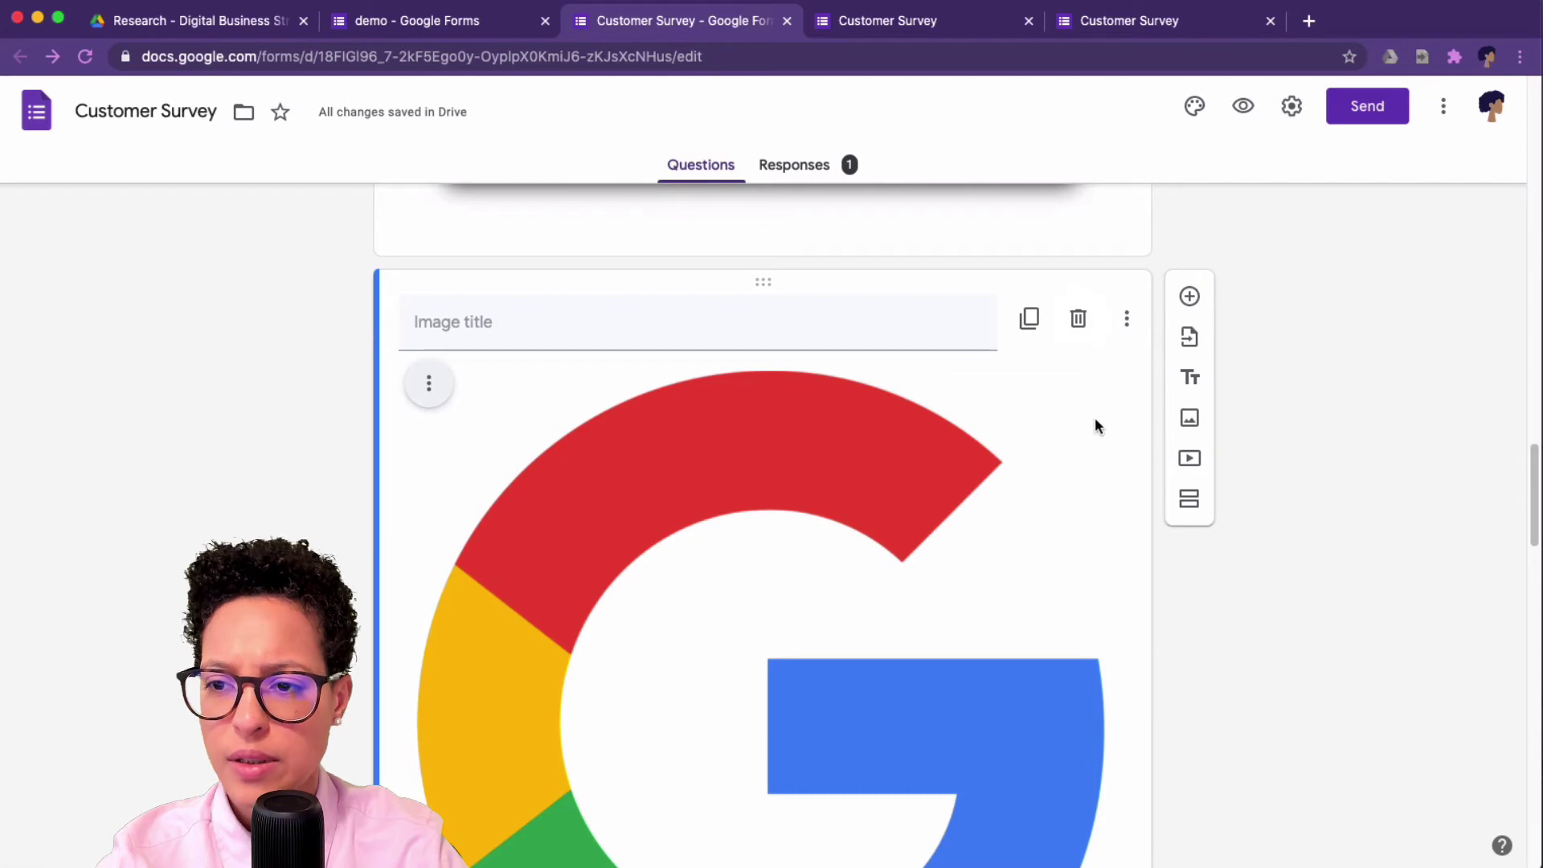
{"action": "left_click", "coordinate": [1078, 319]}
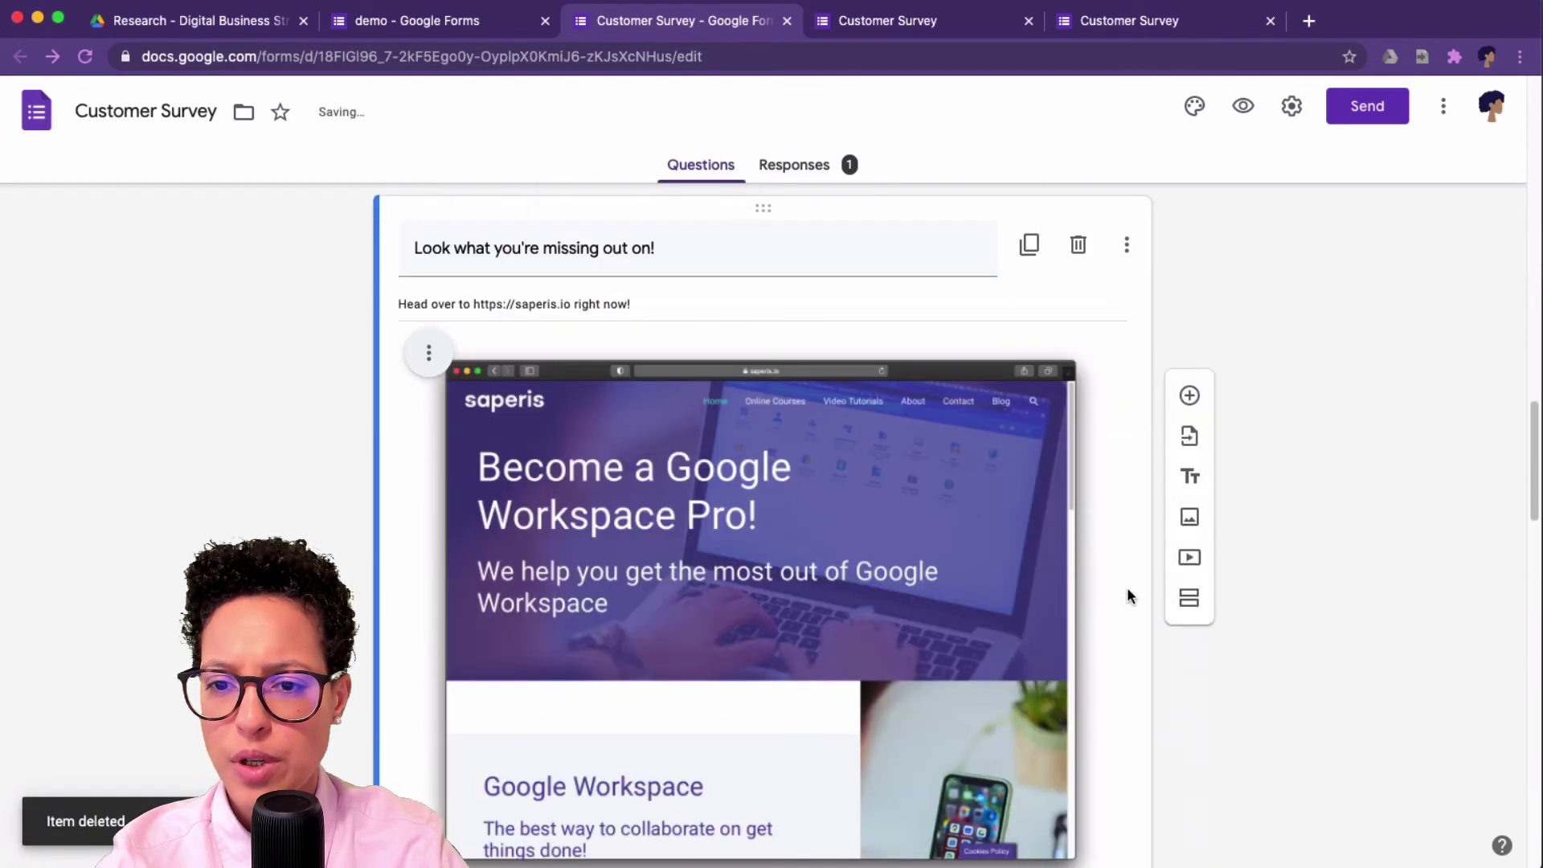
{"action": "left_click", "coordinate": [778, 520]}
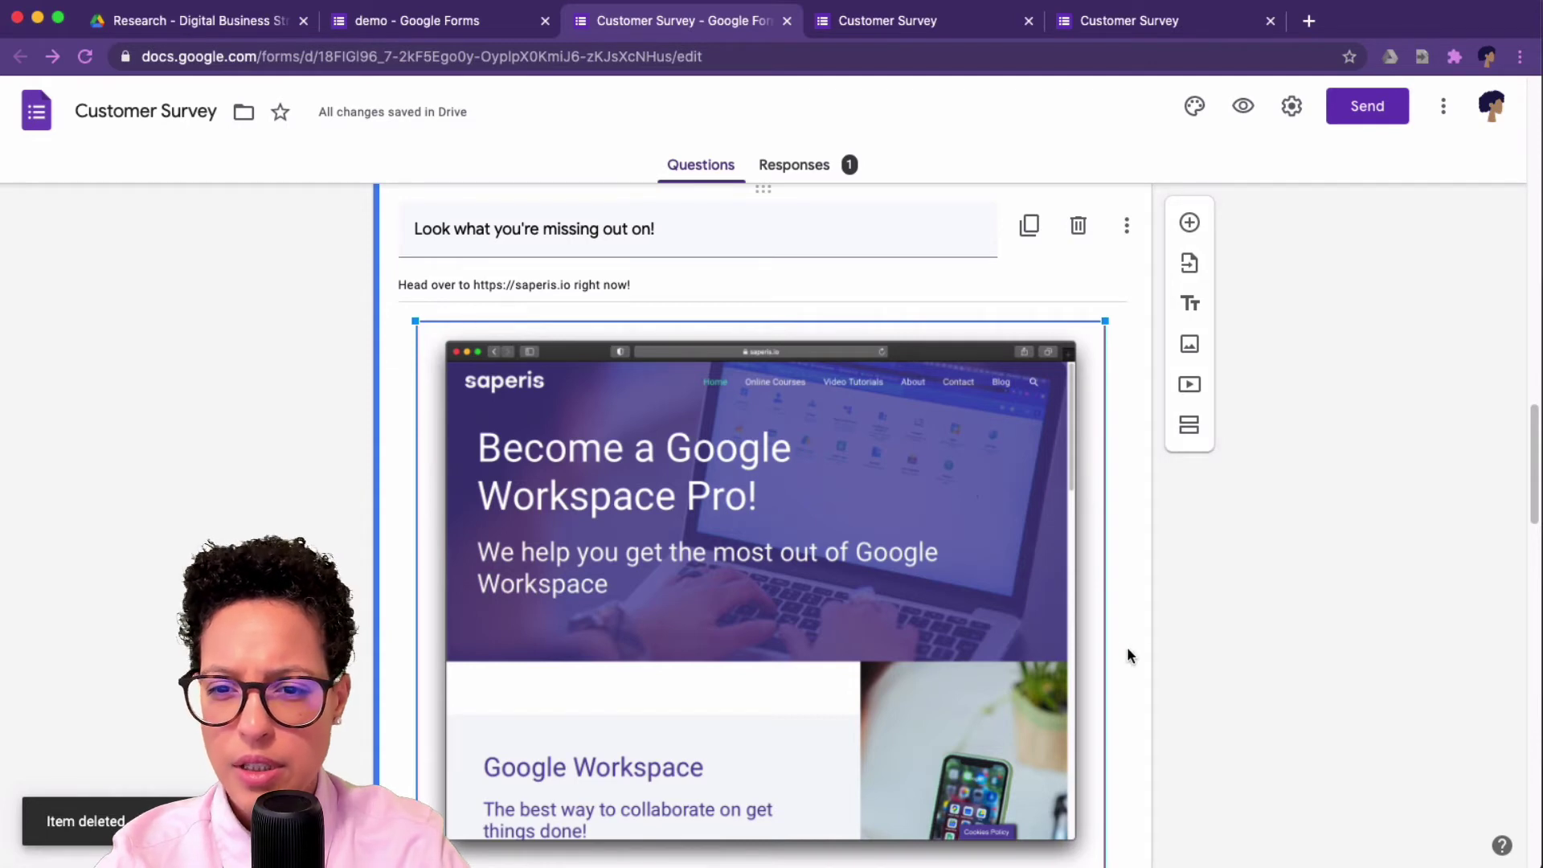
{"action": "left_click_drag", "start_coordinate": [394, 281], "coordinate": [656, 280]}
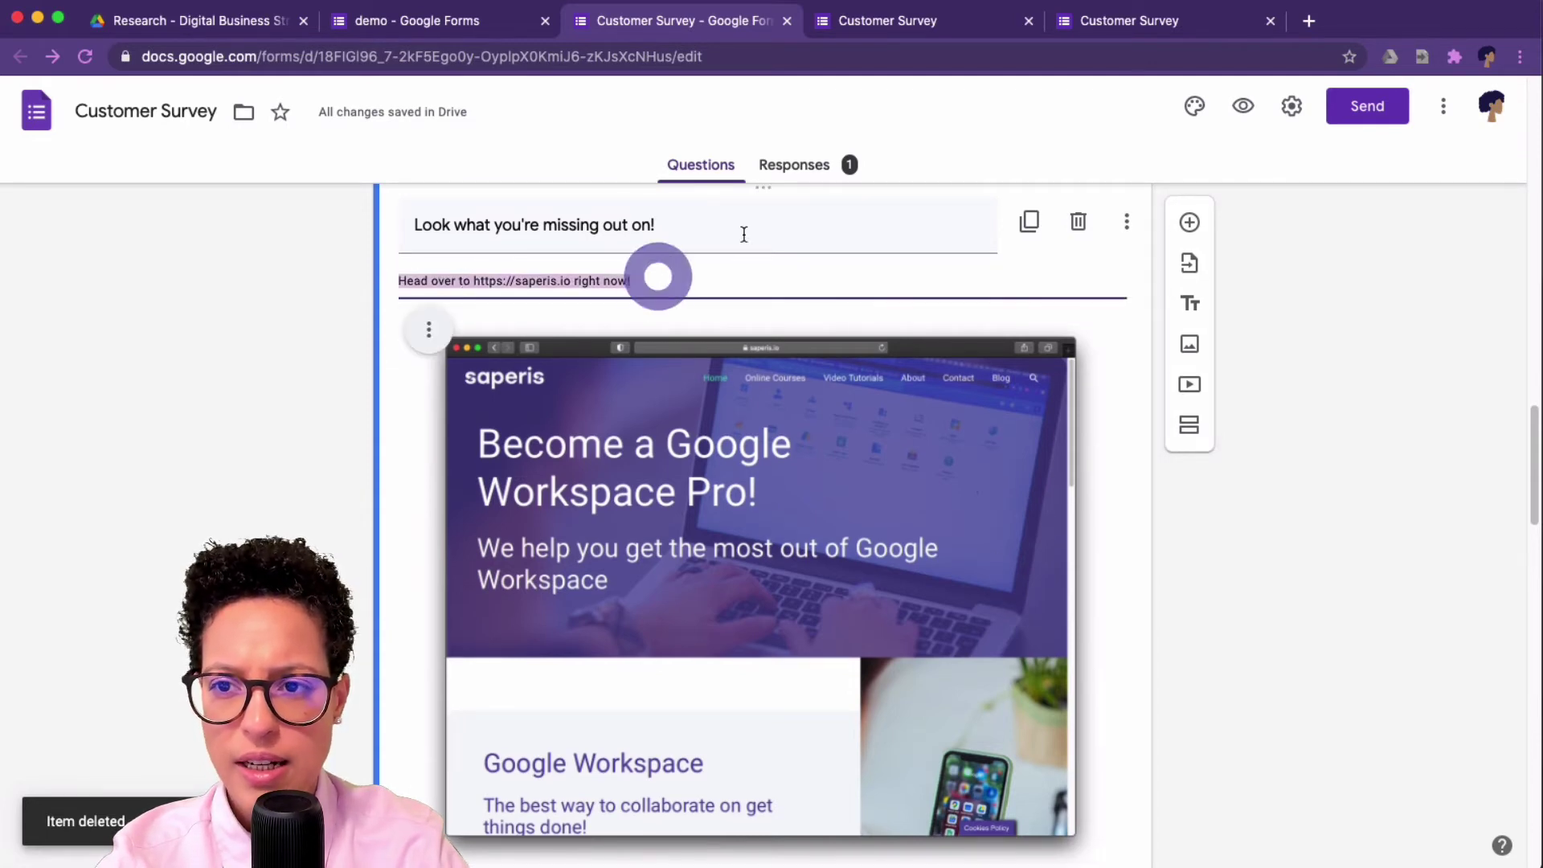
{"action": "left_click", "coordinate": [1164, 501]}
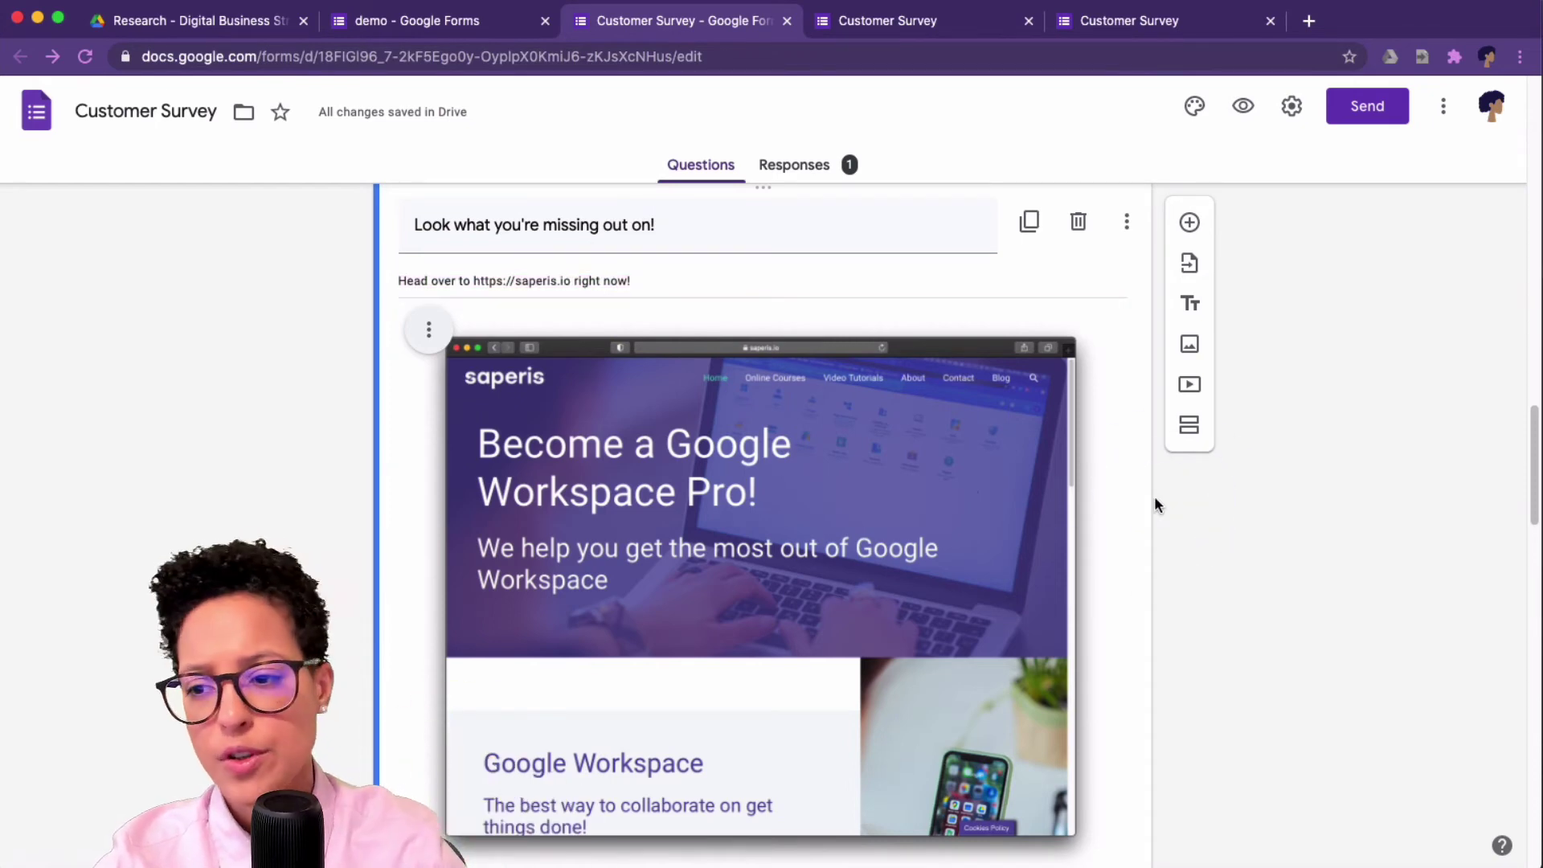
{"action": "scroll", "coordinate": [1154, 495], "scroll_direction": "down", "scroll_amount": 8}
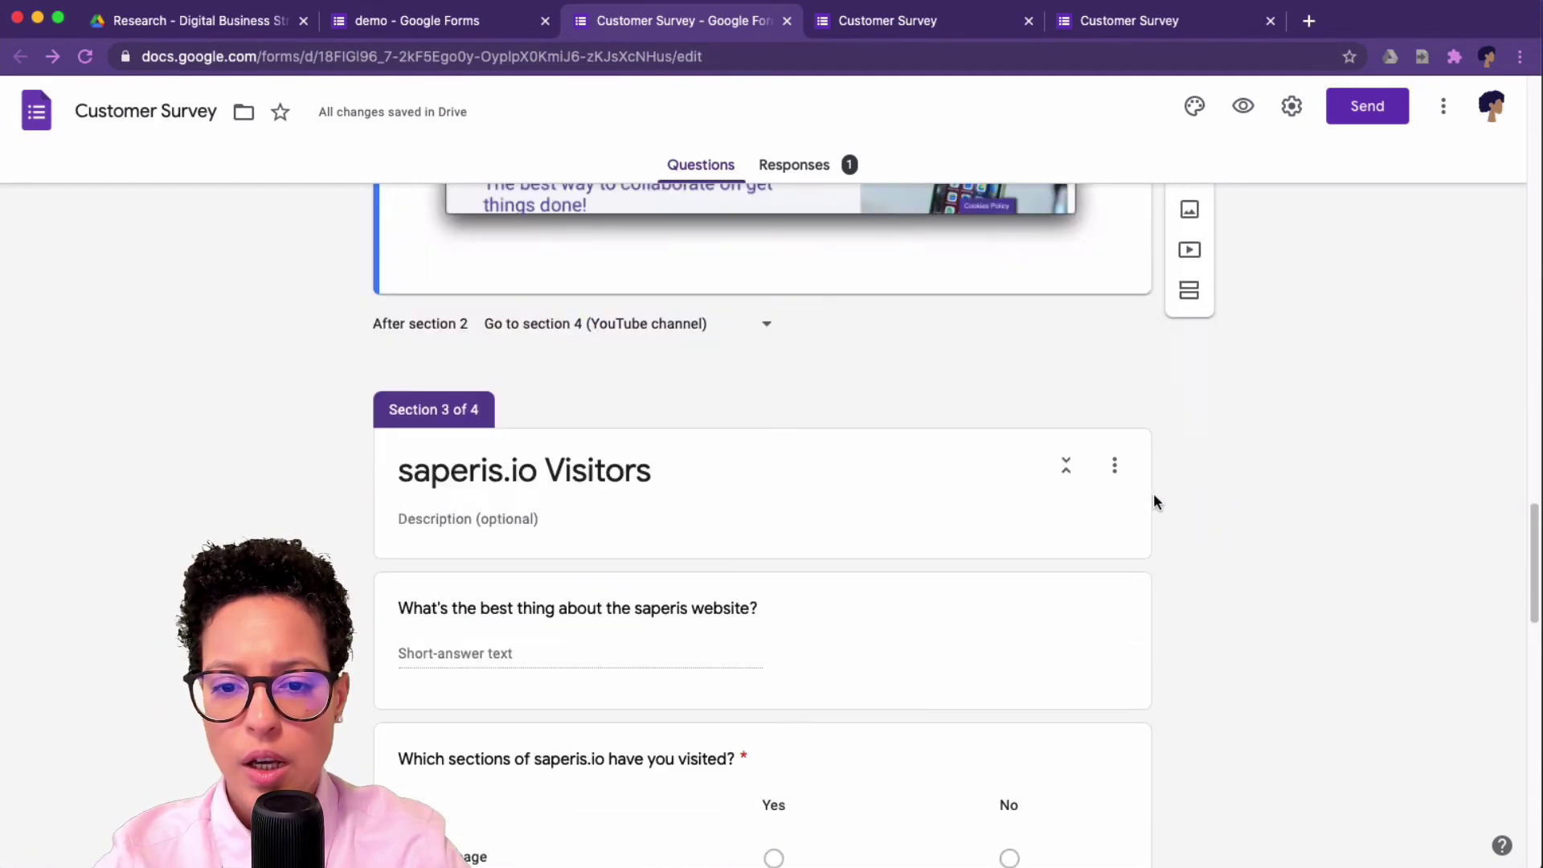
- Inspect the short-answer question and the sections multiple-choice grid in saperis.io Visitors
{"action": "scroll", "coordinate": [1153, 501], "scroll_direction": "down", "scroll_amount": 2}
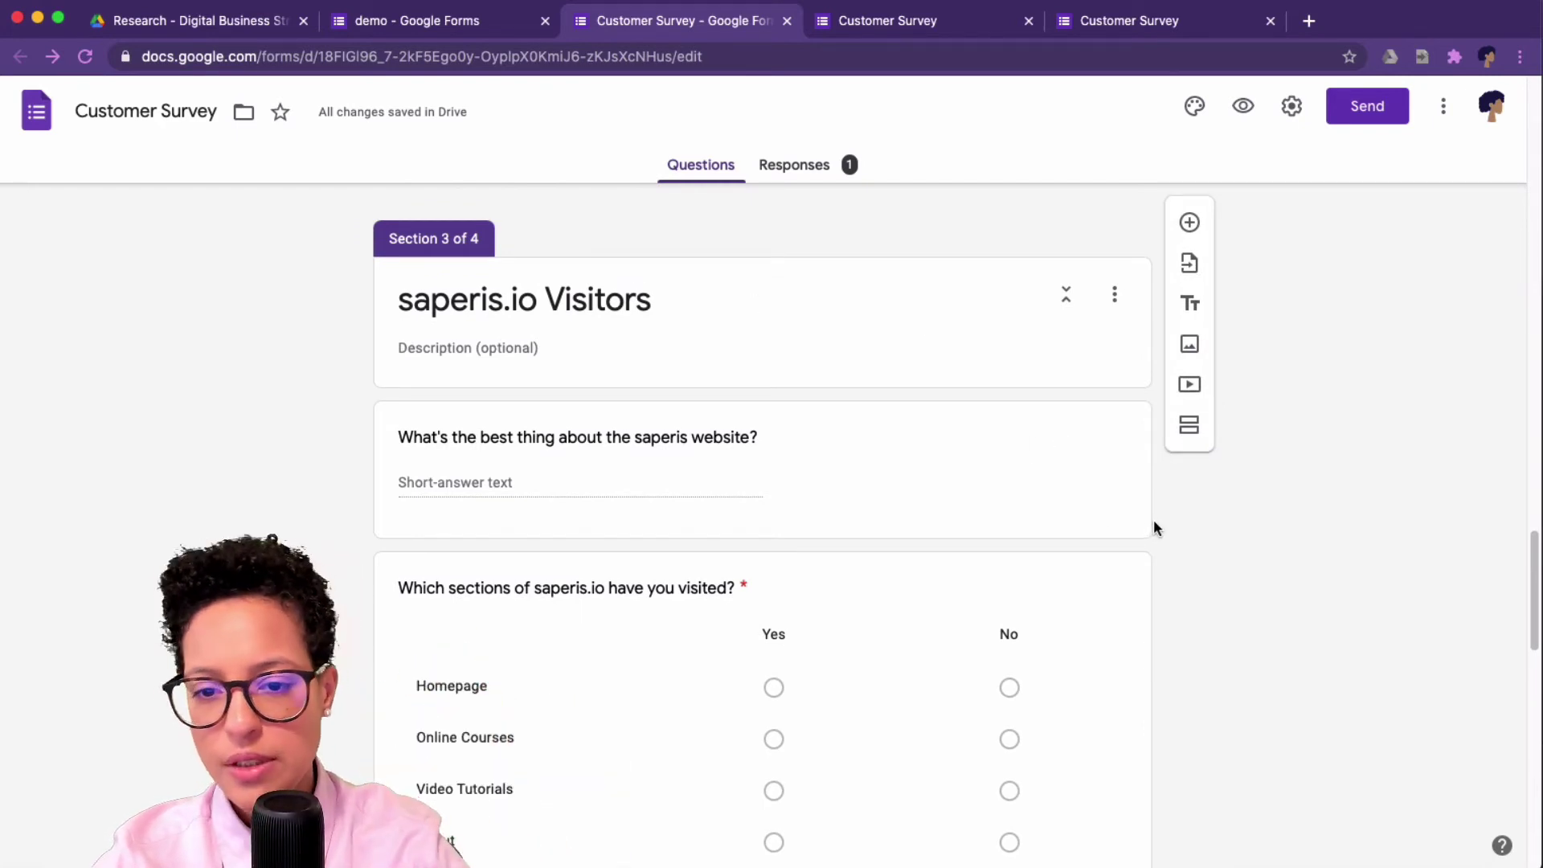
{"action": "left_click", "coordinate": [503, 490]}
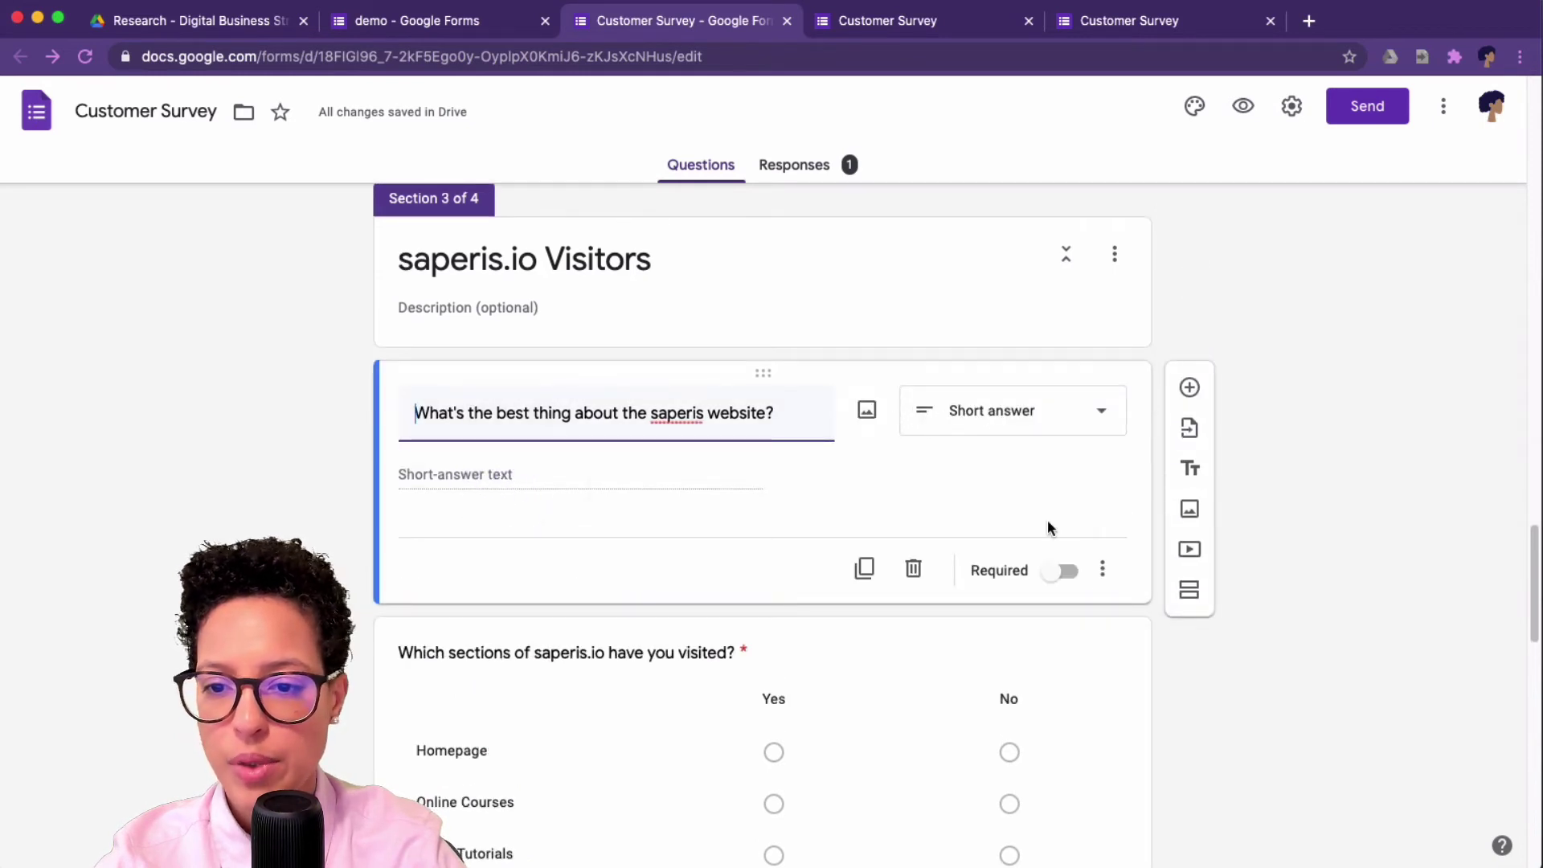
{"action": "scroll", "coordinate": [1154, 552], "scroll_direction": "down", "scroll_amount": 5}
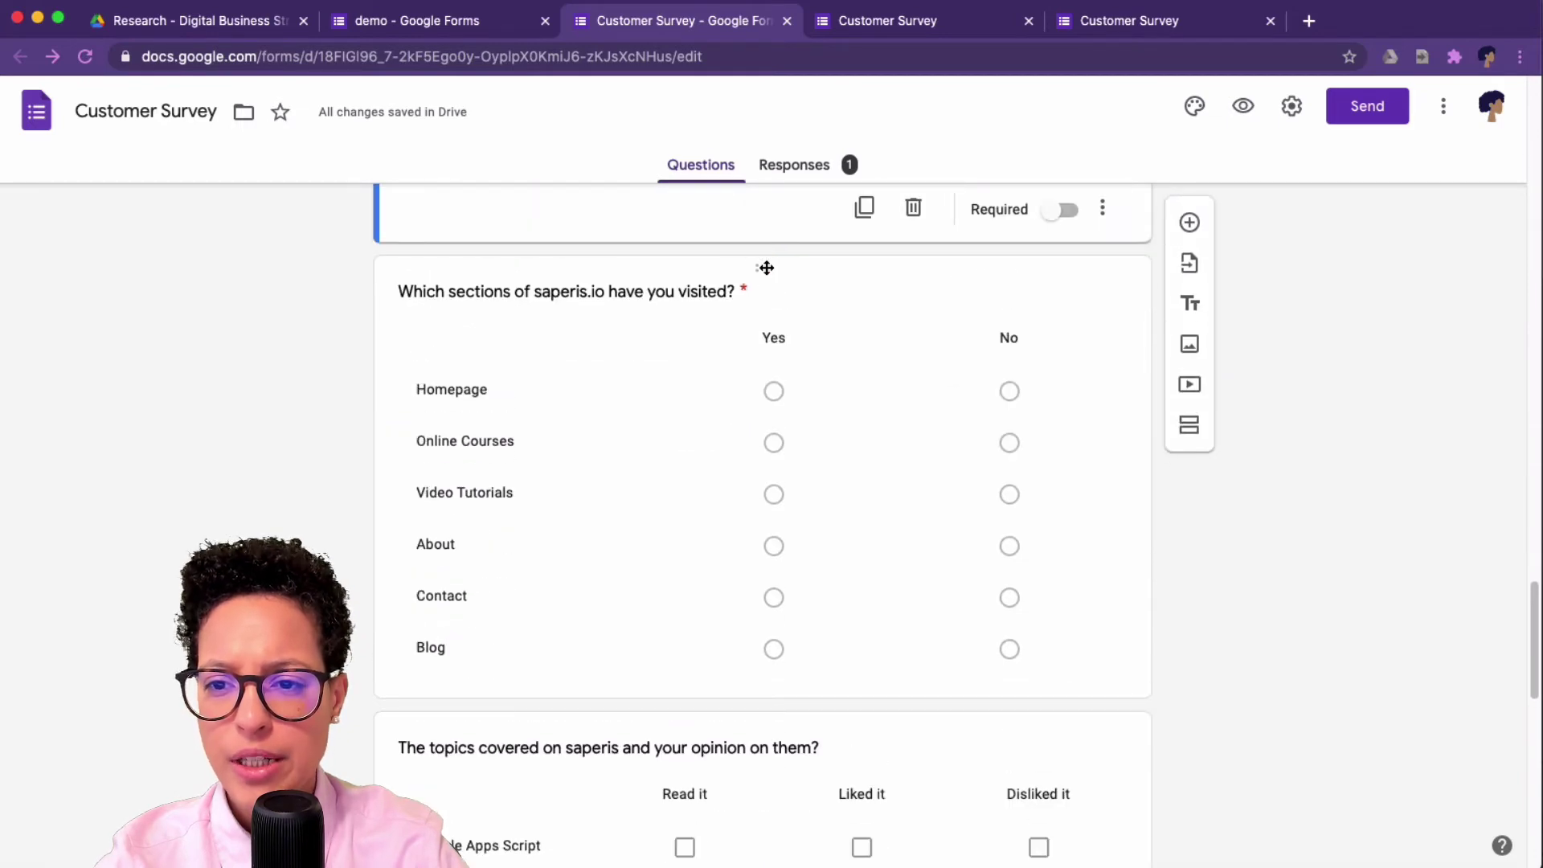
{"action": "left_click", "coordinate": [765, 266]}
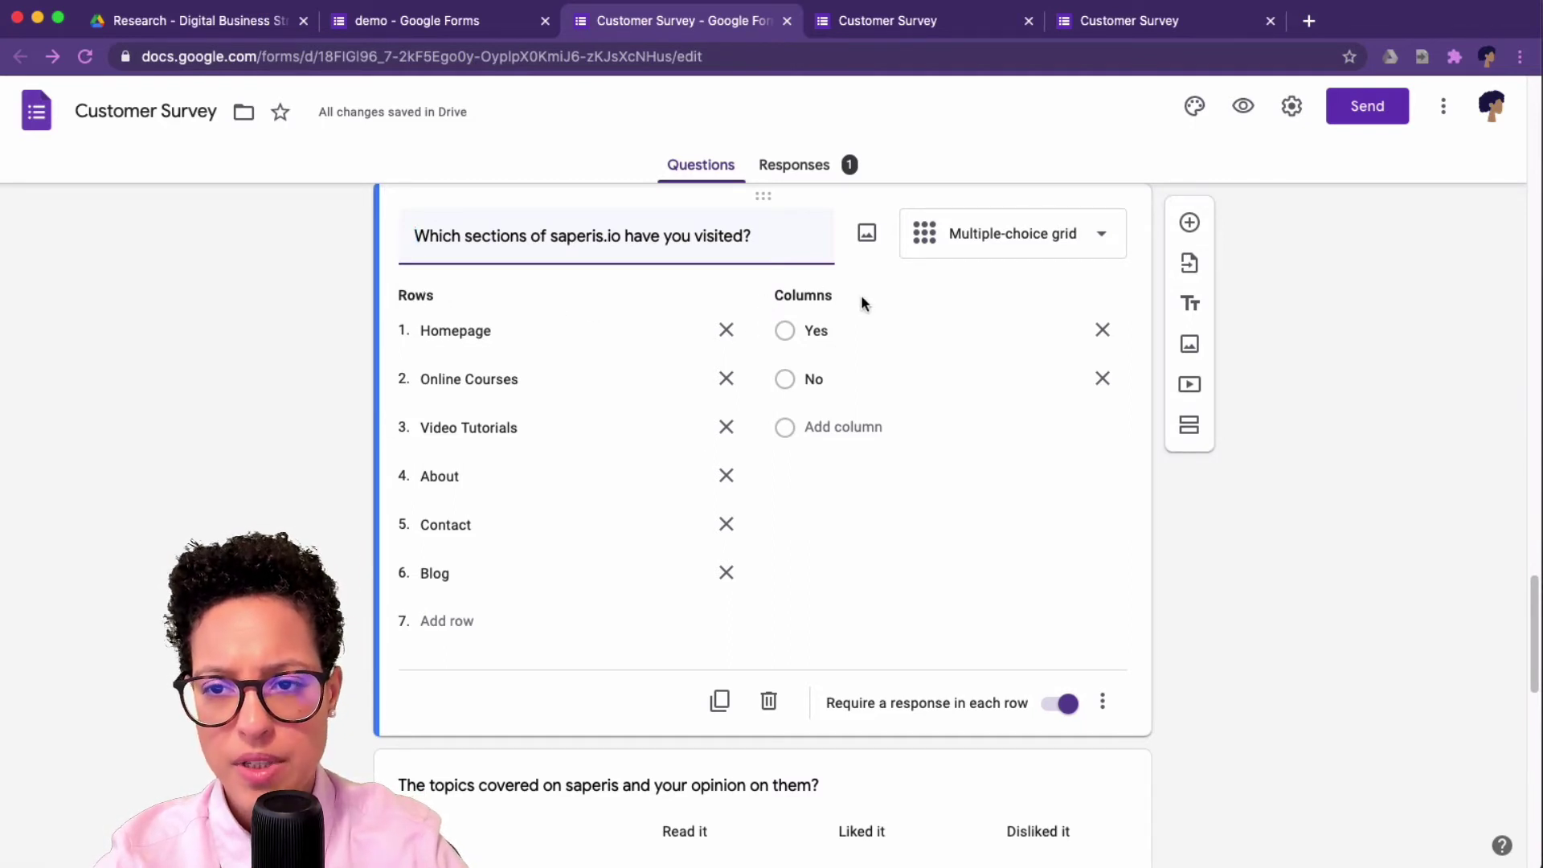
{"action": "scroll", "coordinate": [1156, 398], "scroll_direction": "up", "scroll_amount": 2}
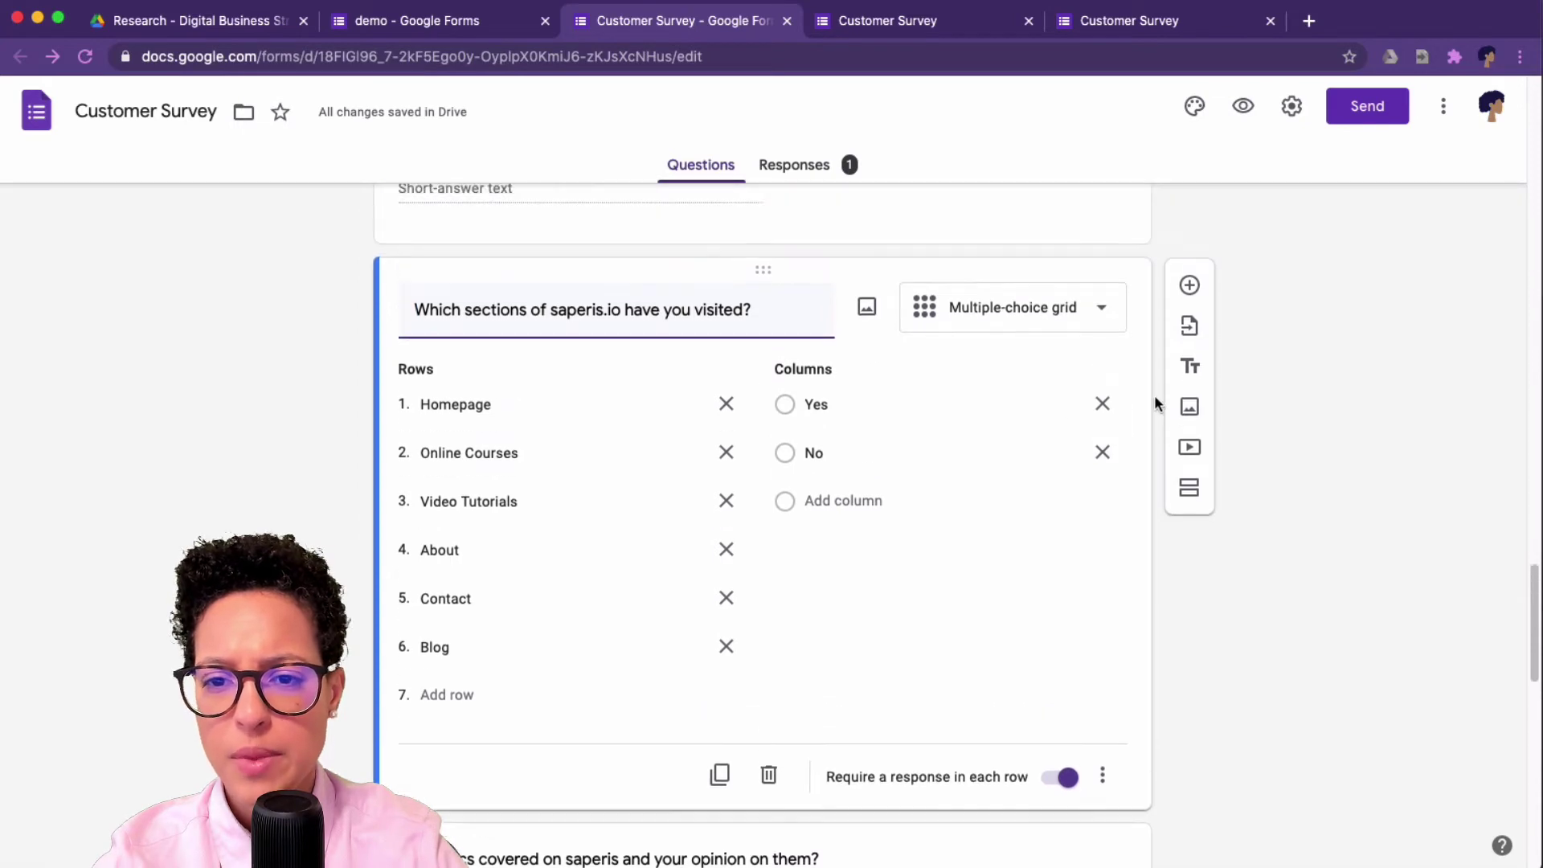
- On the live form answer Can't remember, tick the blog posts, choose Yes, and go to the next page
{"action": "left_click", "coordinate": [968, 23]}
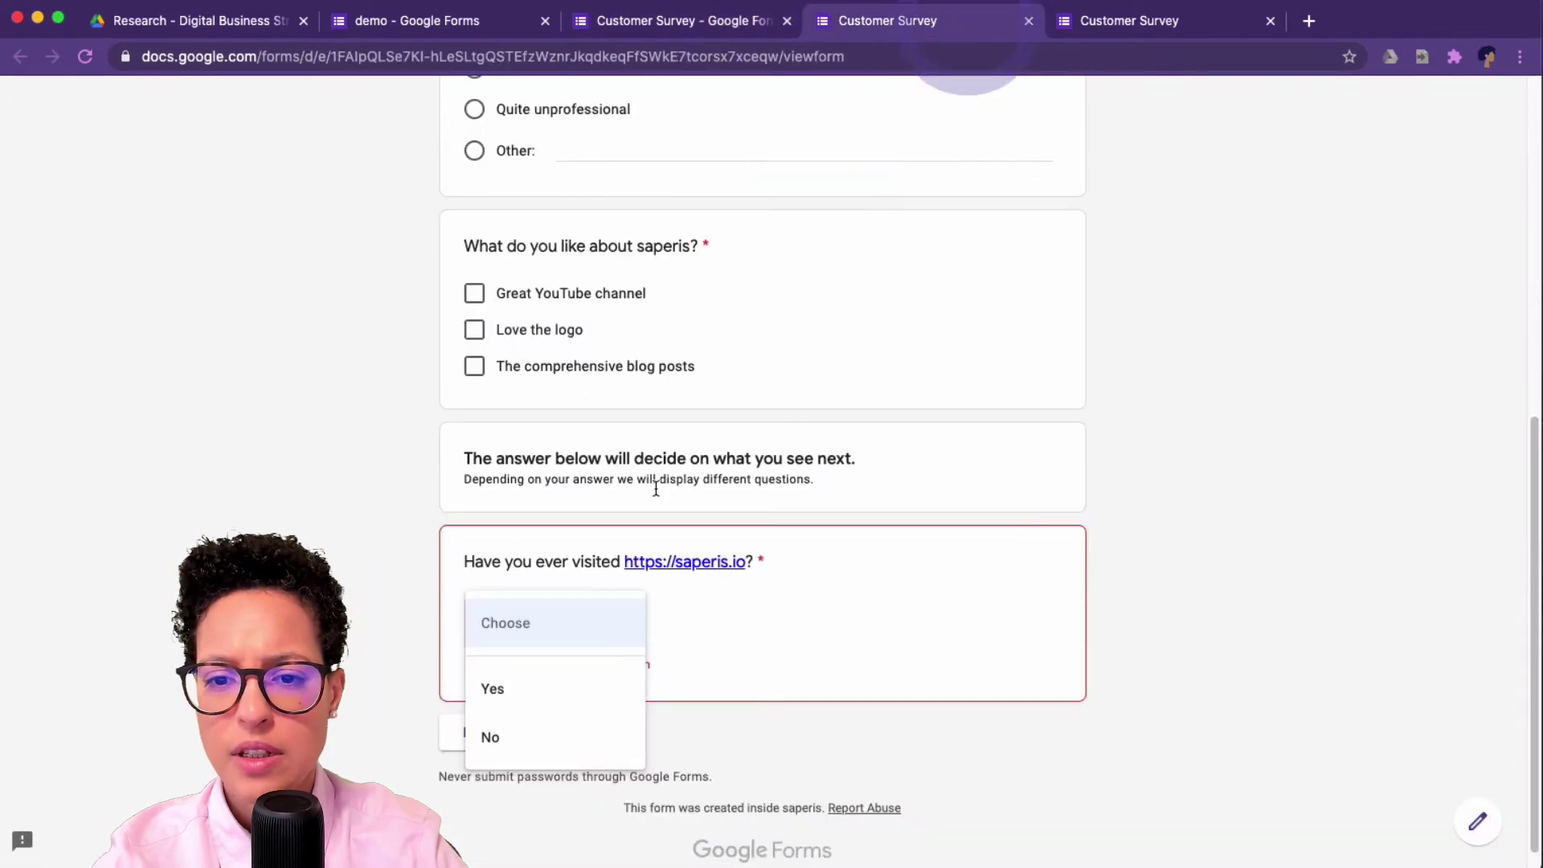
{"action": "left_click", "coordinate": [351, 430]}
{"action": "scroll", "coordinate": [407, 444], "scroll_direction": "up", "scroll_amount": 5}
{"action": "scroll", "coordinate": [407, 444], "scroll_direction": "down", "scroll_amount": 1}
{"action": "left_click", "coordinate": [474, 446]}
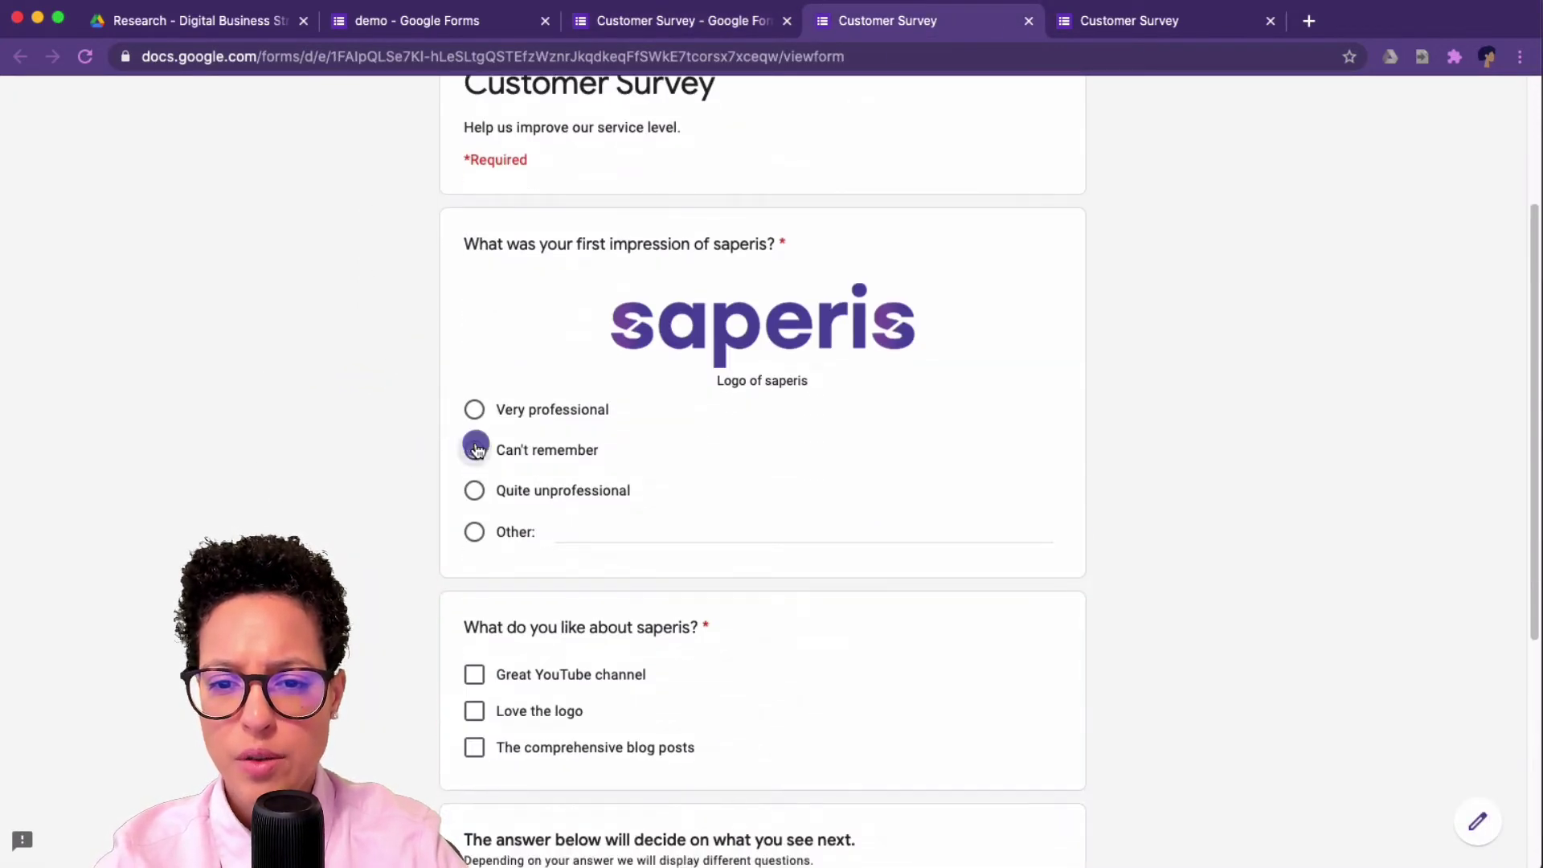
{"action": "scroll", "coordinate": [401, 482], "scroll_direction": "down", "scroll_amount": 3}
{"action": "left_click", "coordinate": [474, 478]}
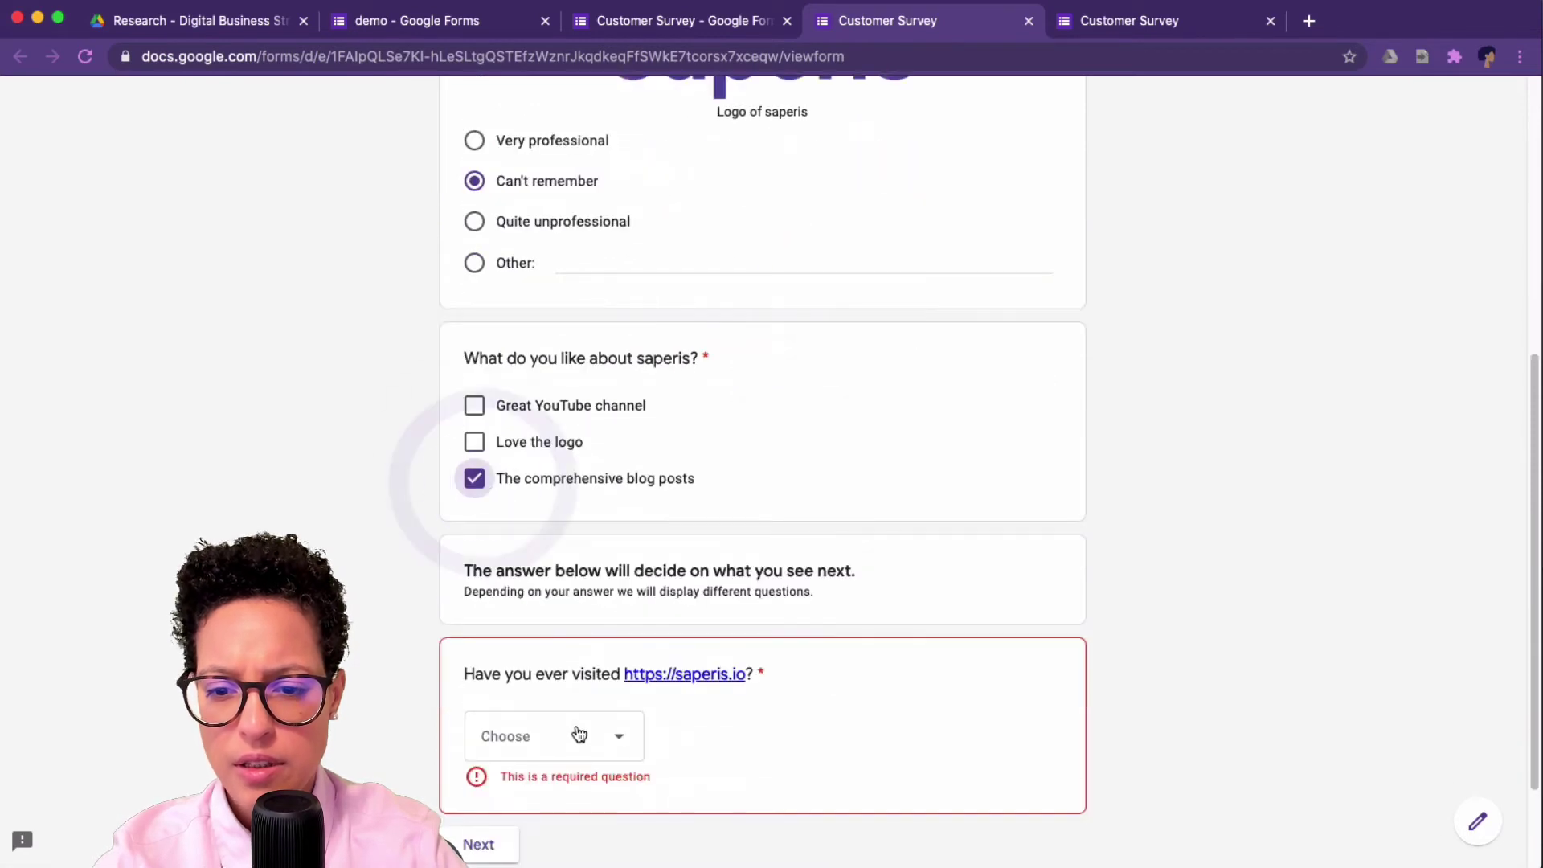
{"action": "left_click", "coordinate": [577, 735]}
{"action": "left_click", "coordinate": [533, 767]}
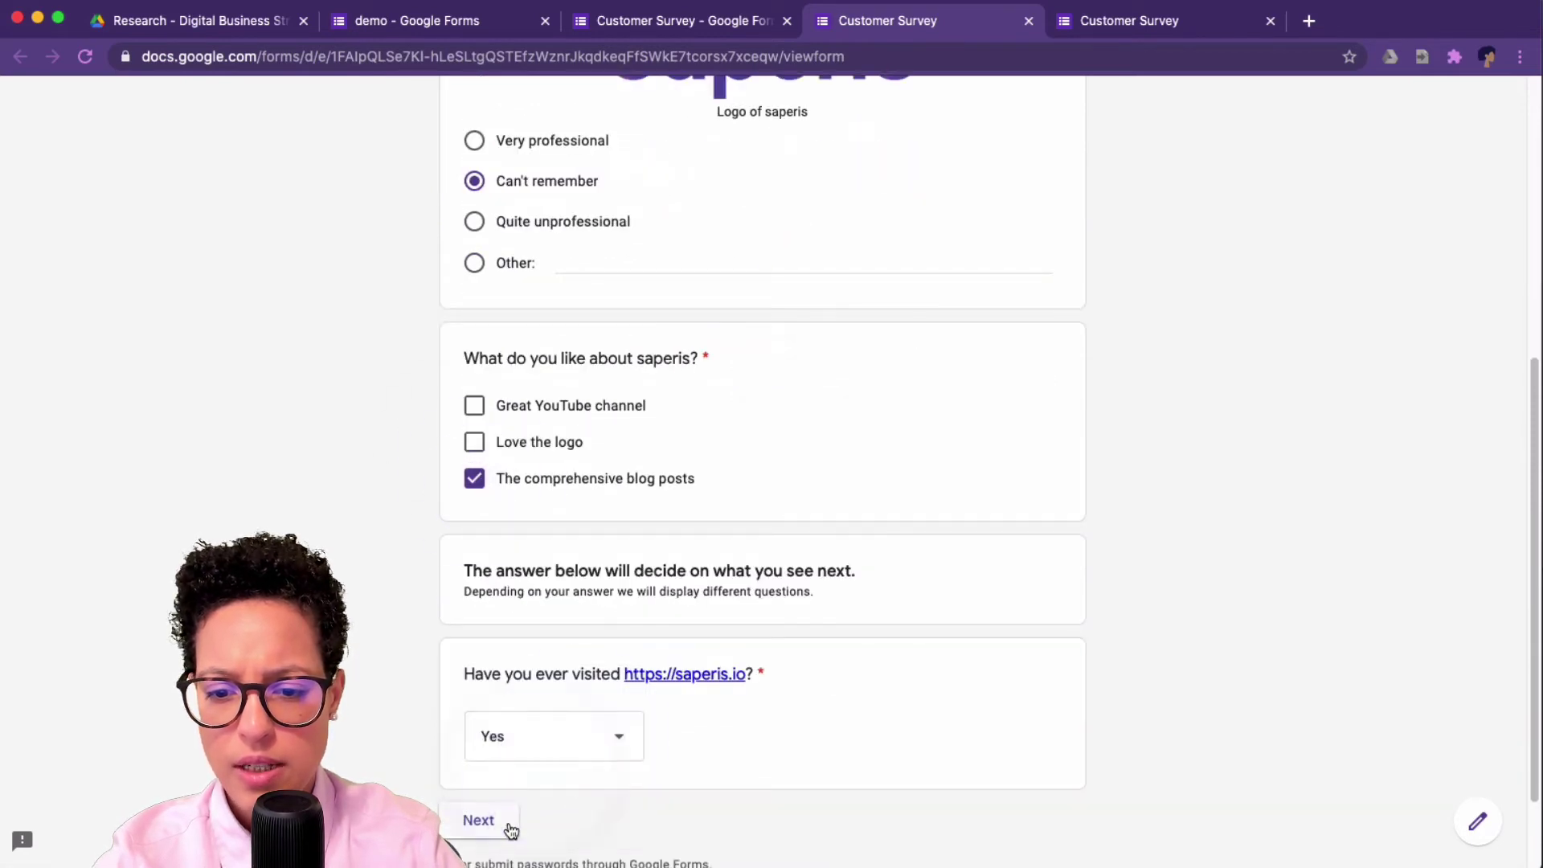
{"action": "left_click", "coordinate": [495, 820]}
- Answer grid rows Homepage Yes, Online Courses No, Video Tutorials Yes, About No, then return to the editor
{"action": "scroll", "coordinate": [1086, 360], "scroll_direction": "down", "scroll_amount": 5}
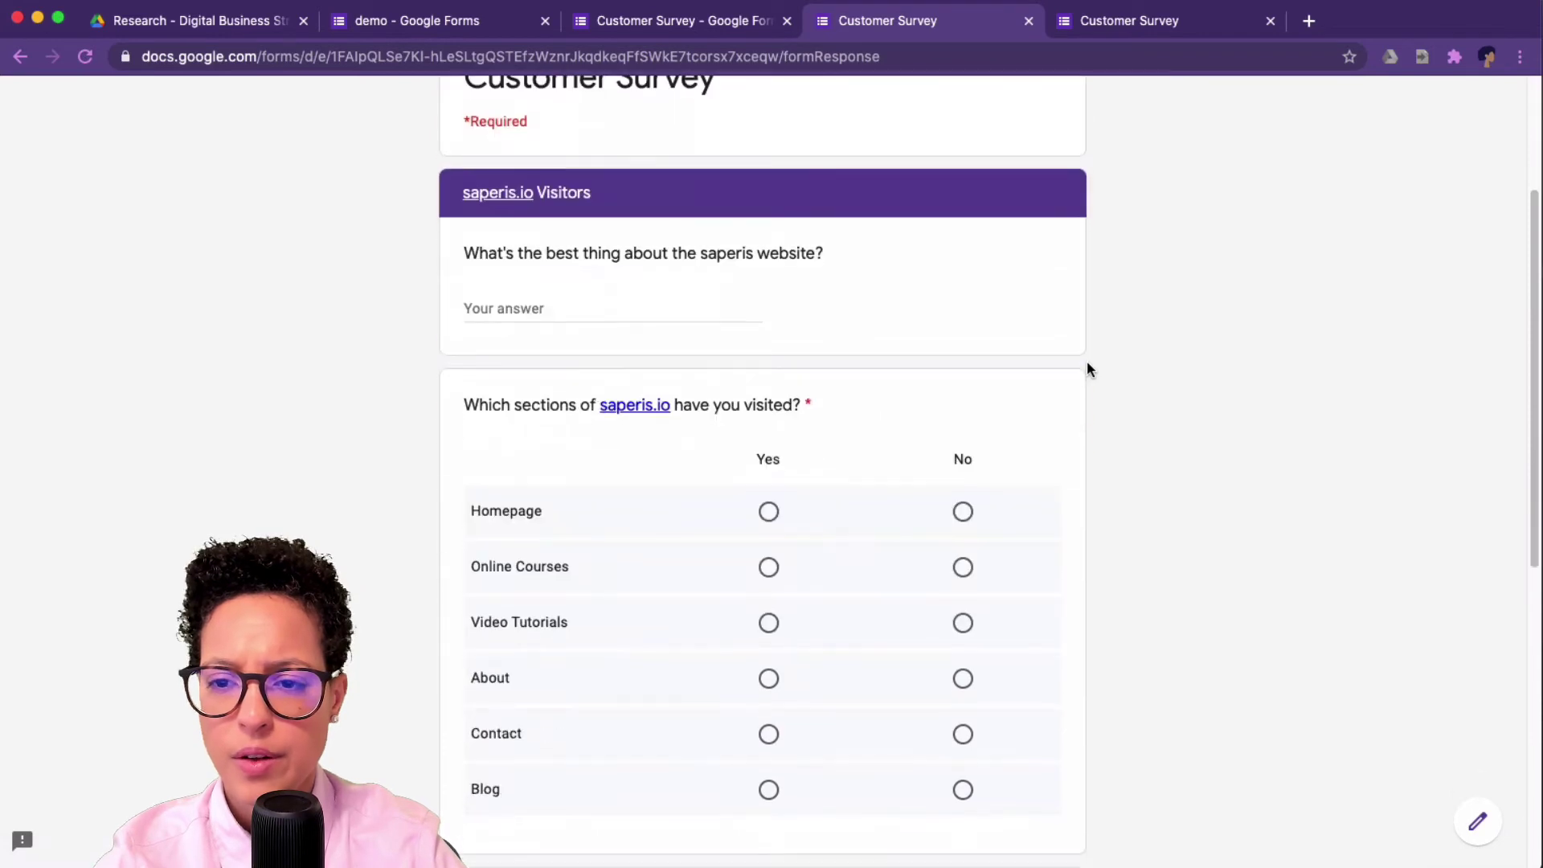
{"action": "scroll", "coordinate": [1088, 358], "scroll_direction": "down", "scroll_amount": 2}
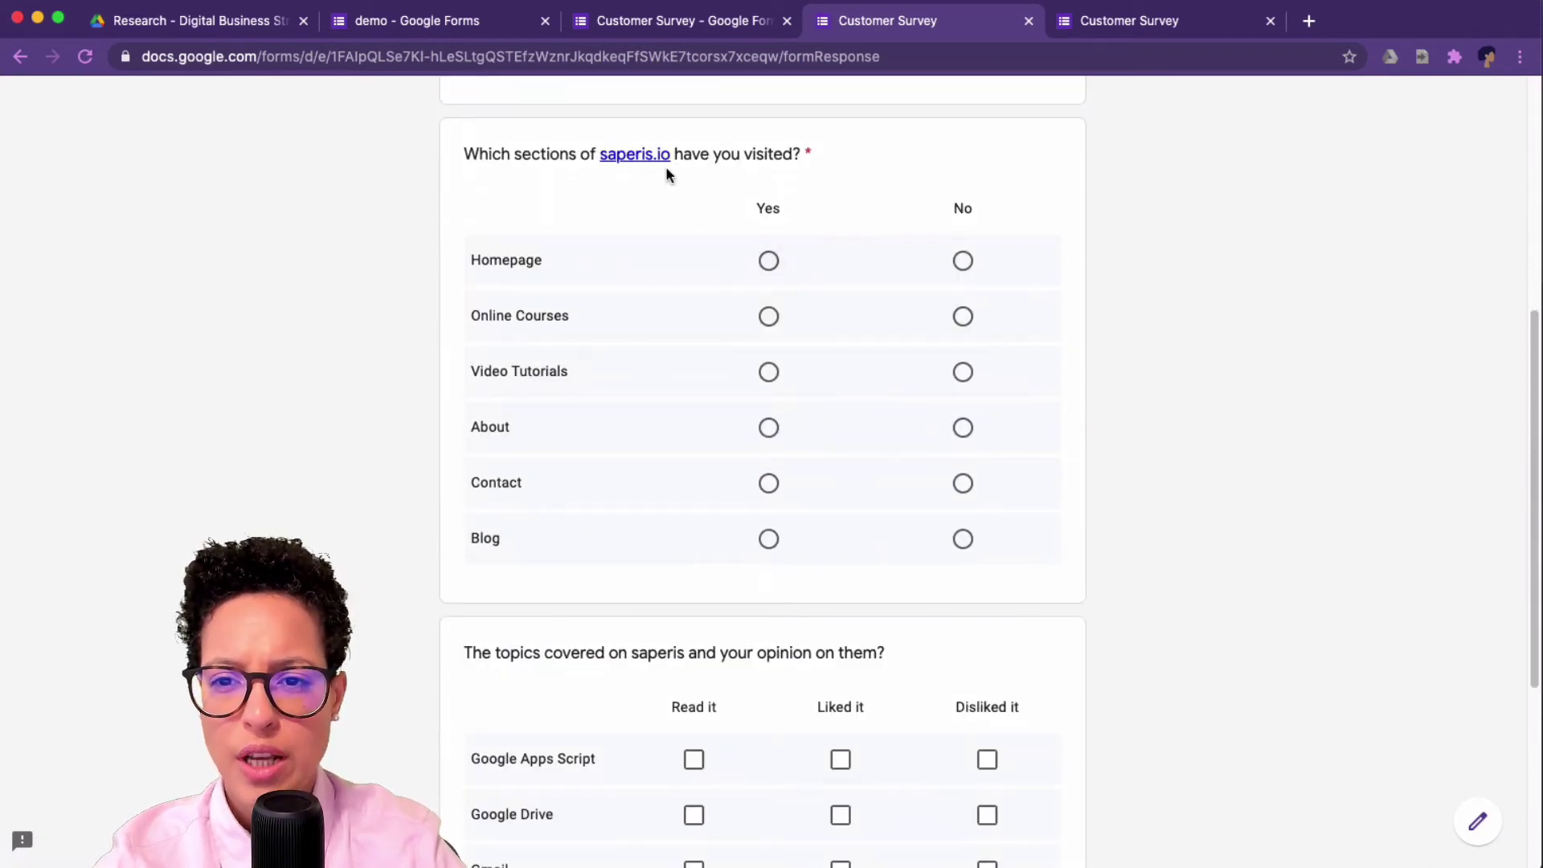
{"action": "left_click", "coordinate": [768, 258]}
{"action": "left_click", "coordinate": [964, 262]}
{"action": "left_click", "coordinate": [769, 262]}
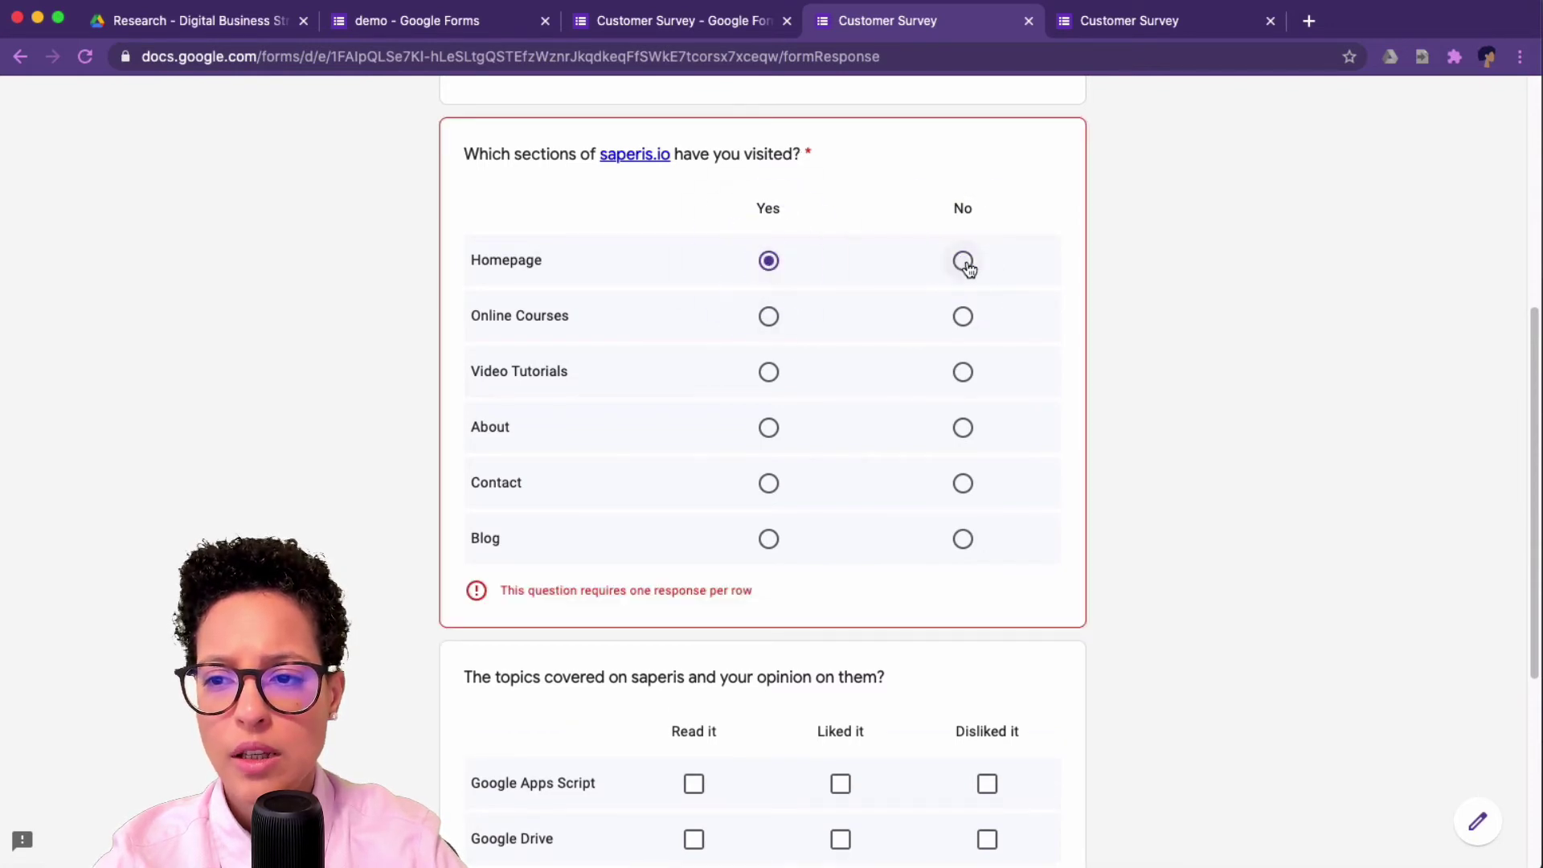
{"action": "left_click", "coordinate": [963, 261]}
{"action": "left_click", "coordinate": [771, 263]}
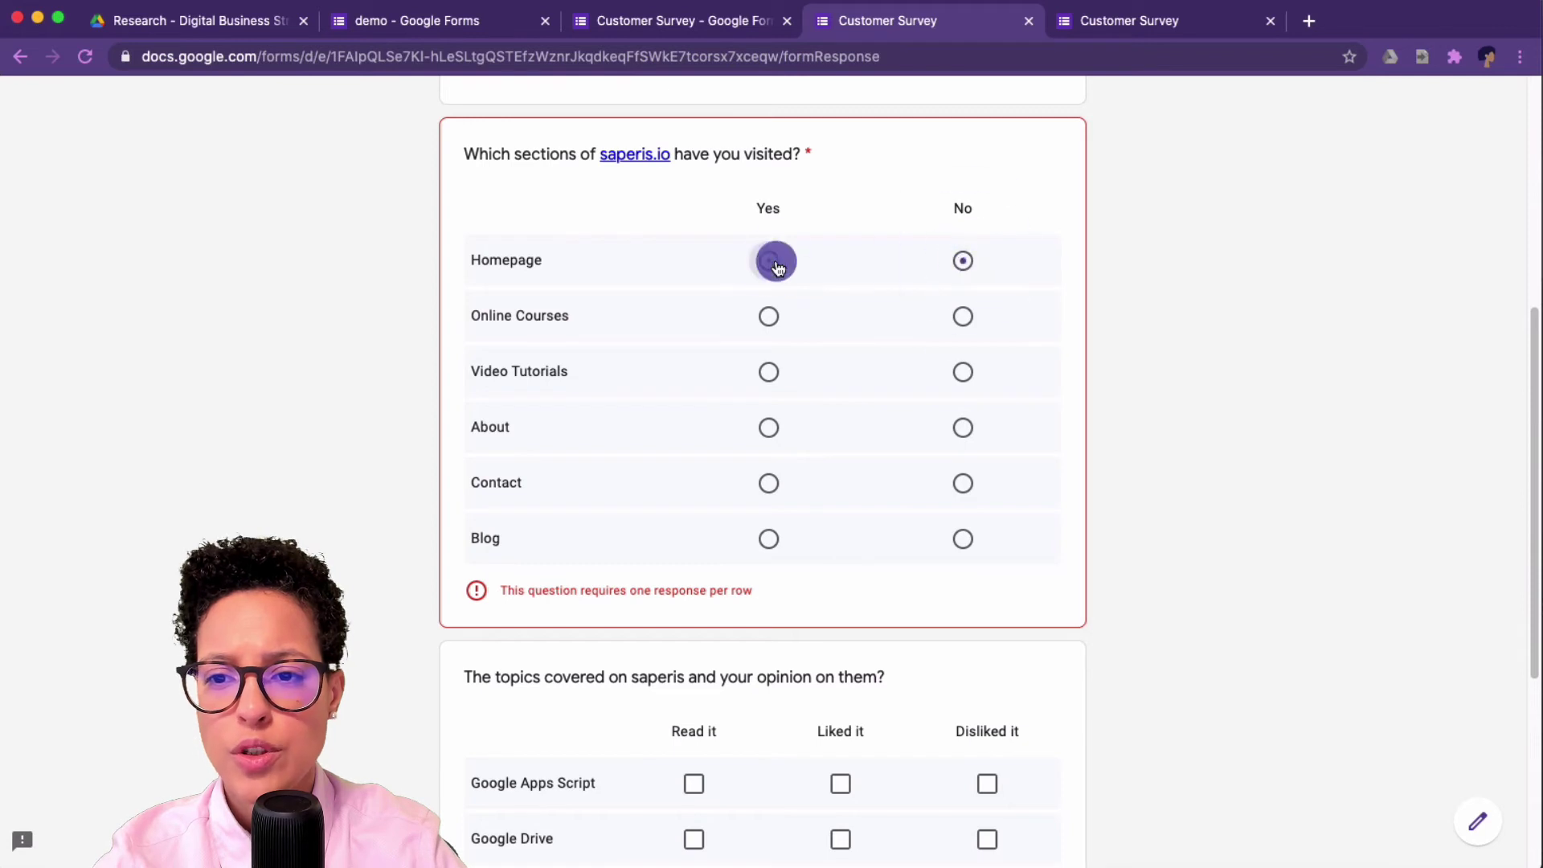
{"action": "left_click", "coordinate": [961, 318]}
{"action": "left_click", "coordinate": [768, 374]}
{"action": "left_click", "coordinate": [967, 430]}
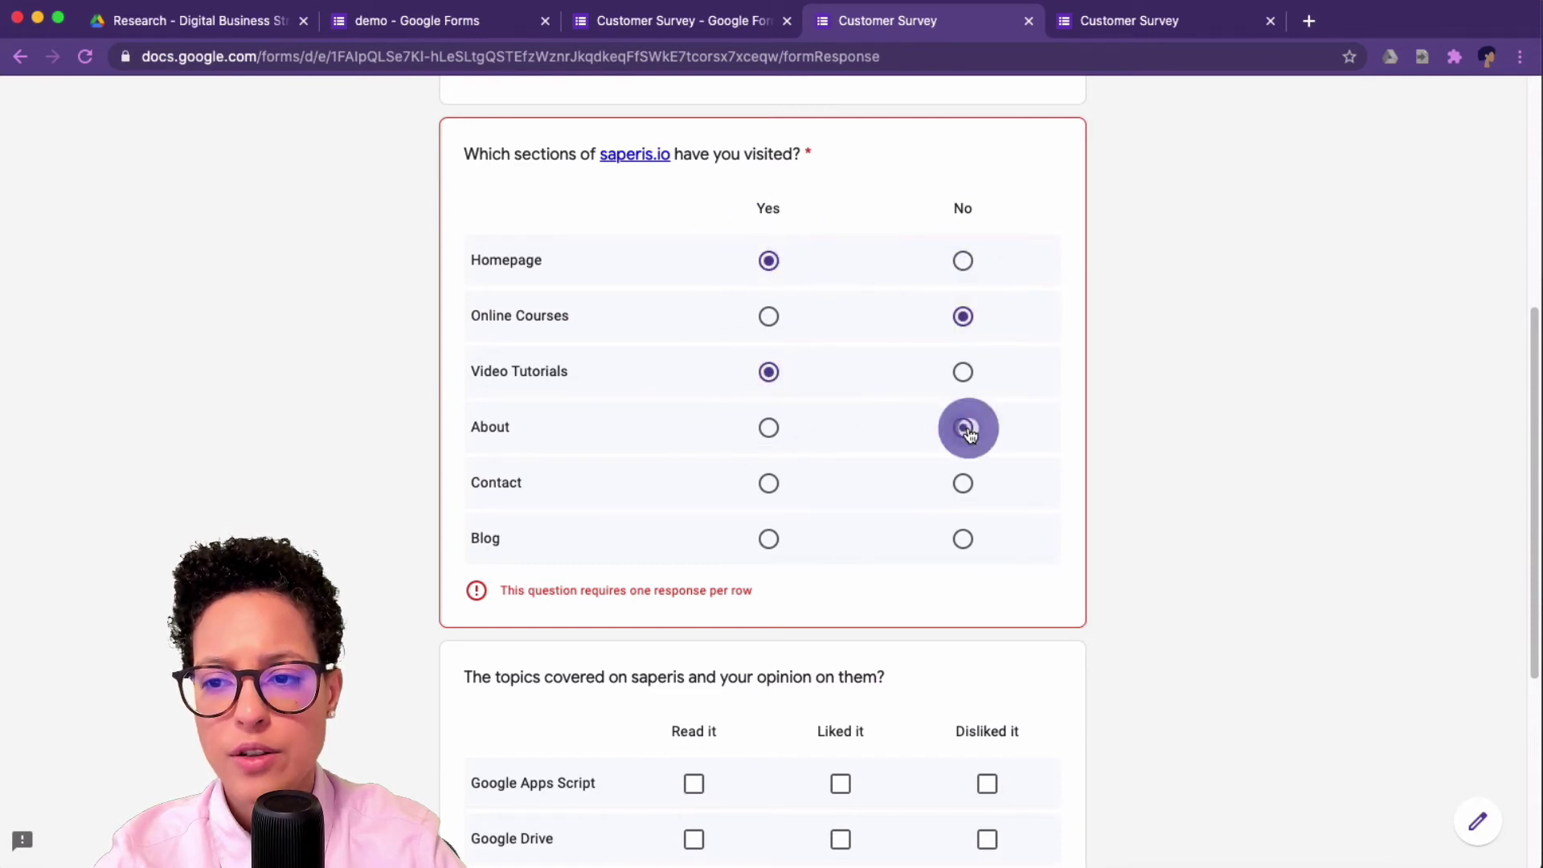
{"action": "left_click", "coordinate": [648, 20]}
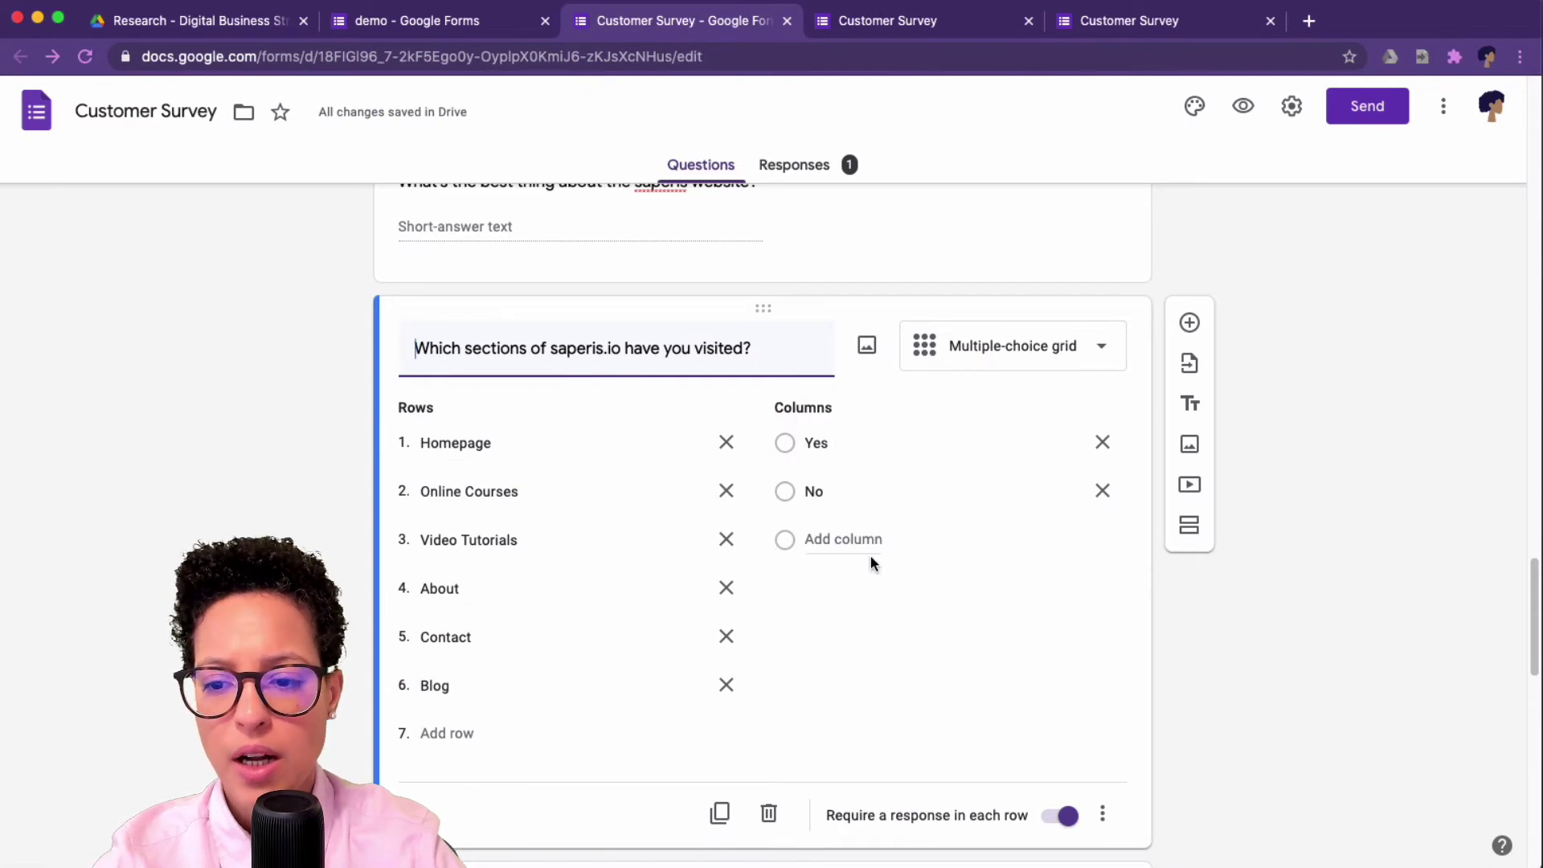
- On the live form answer Yes for the Blog and Contact grid rows, then return to the editor
{"action": "scroll", "coordinate": [1124, 643], "scroll_direction": "down", "scroll_amount": 1}
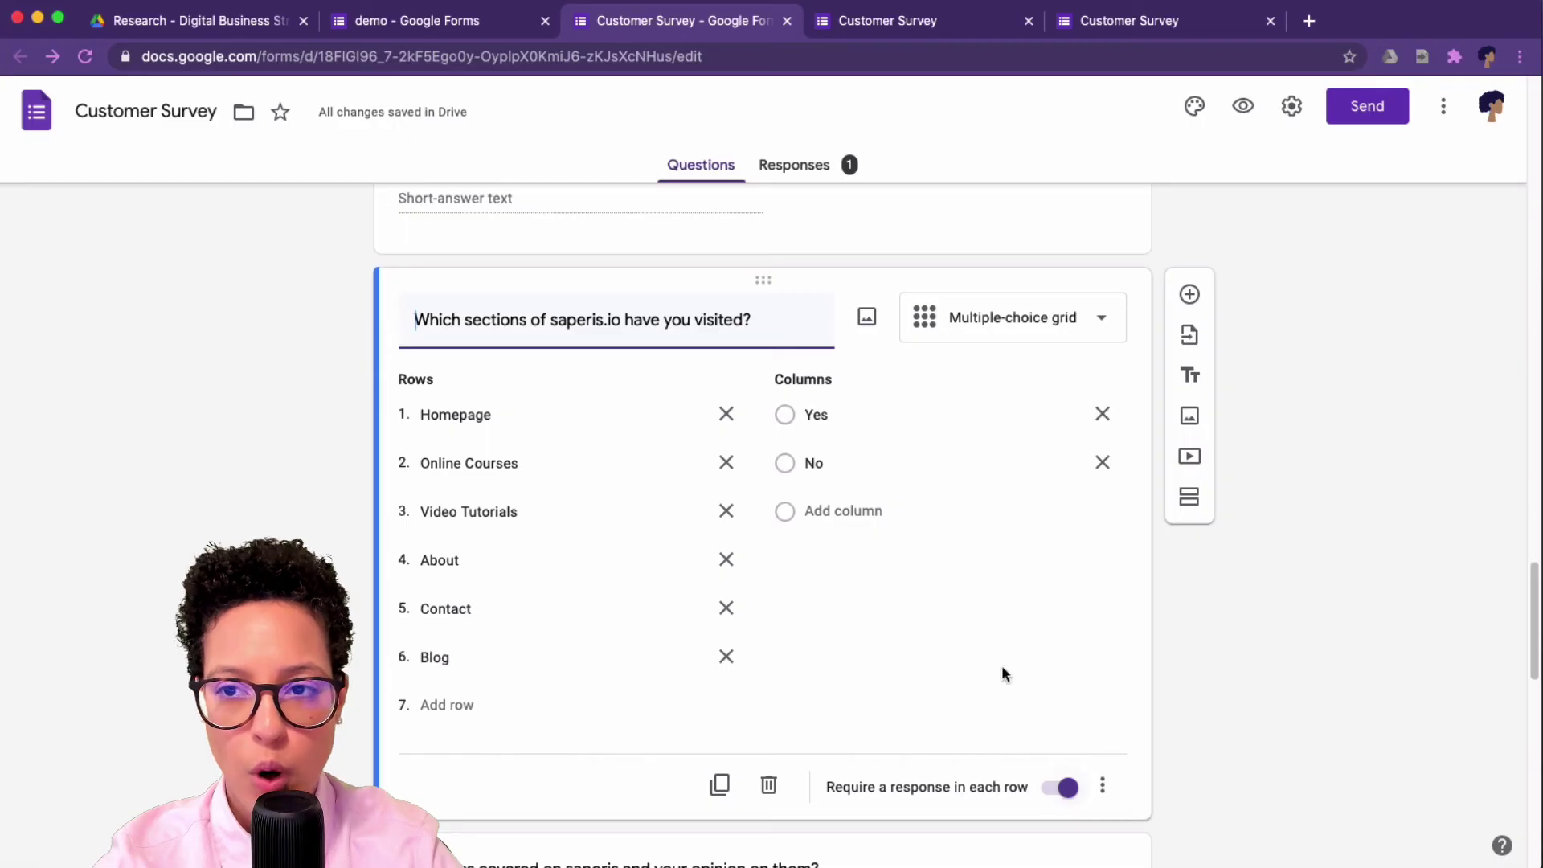
{"action": "left_click", "coordinate": [962, 27]}
{"action": "left_click", "coordinate": [769, 539]}
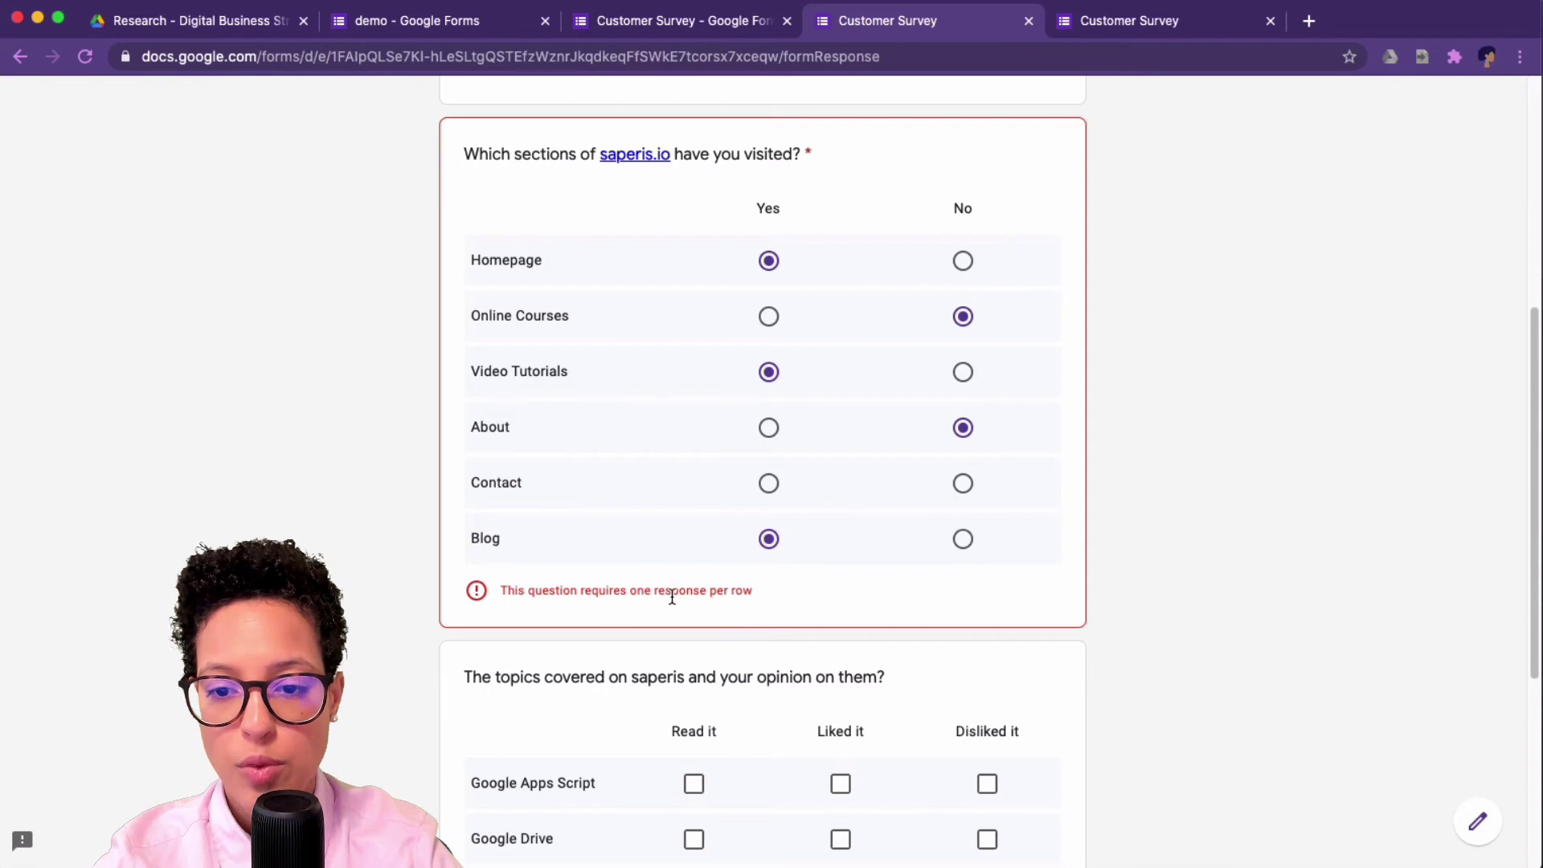
{"action": "left_click", "coordinate": [961, 484]}
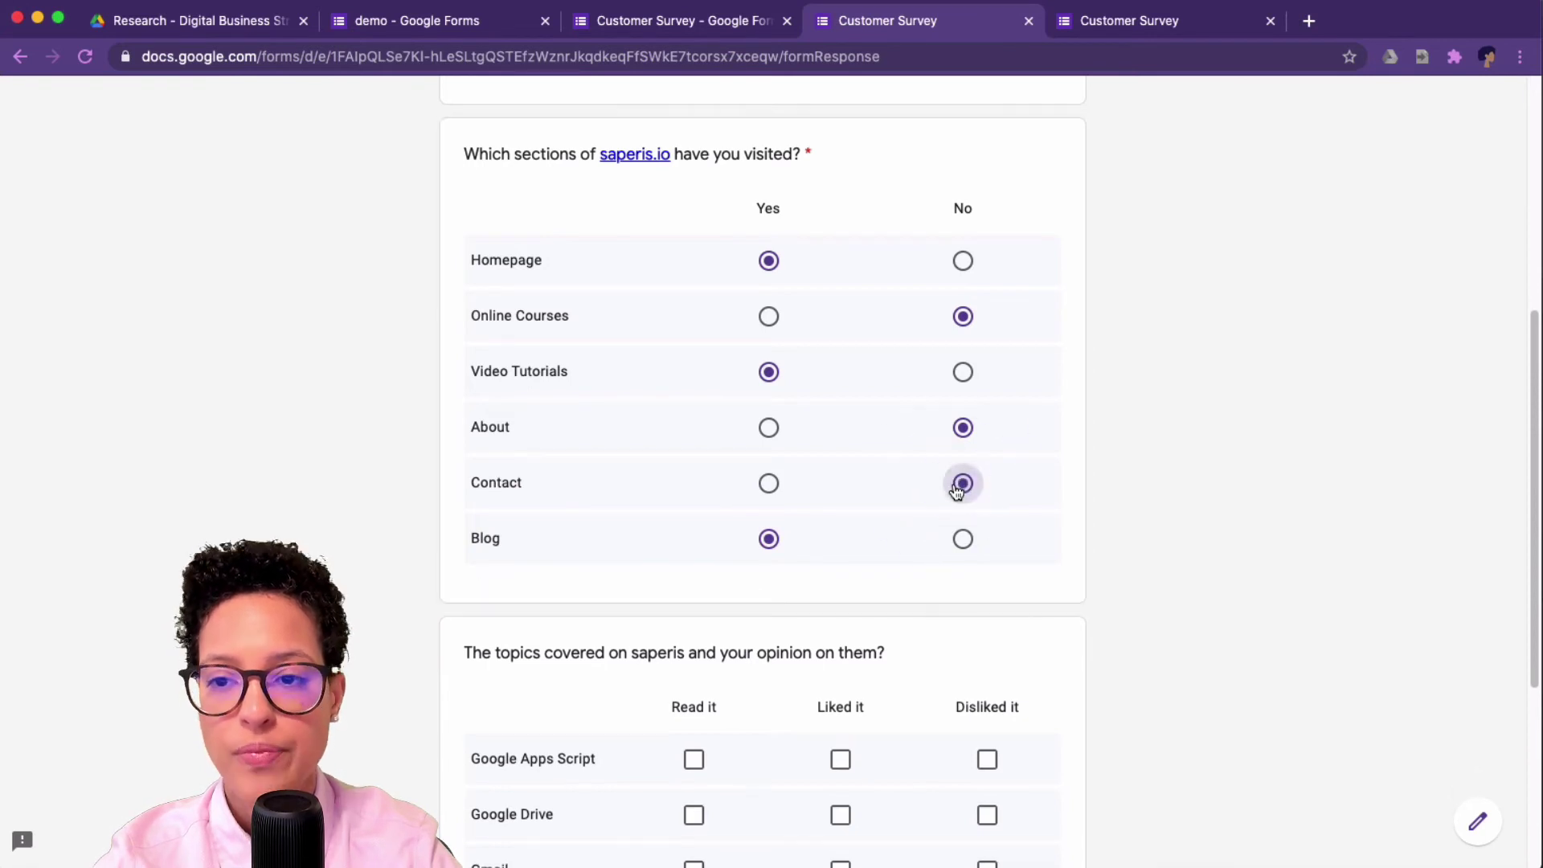
{"action": "left_click", "coordinate": [769, 484]}
{"action": "left_click", "coordinate": [958, 483]}
{"action": "left_click", "coordinate": [769, 485]}
{"action": "left_click", "coordinate": [965, 486]}
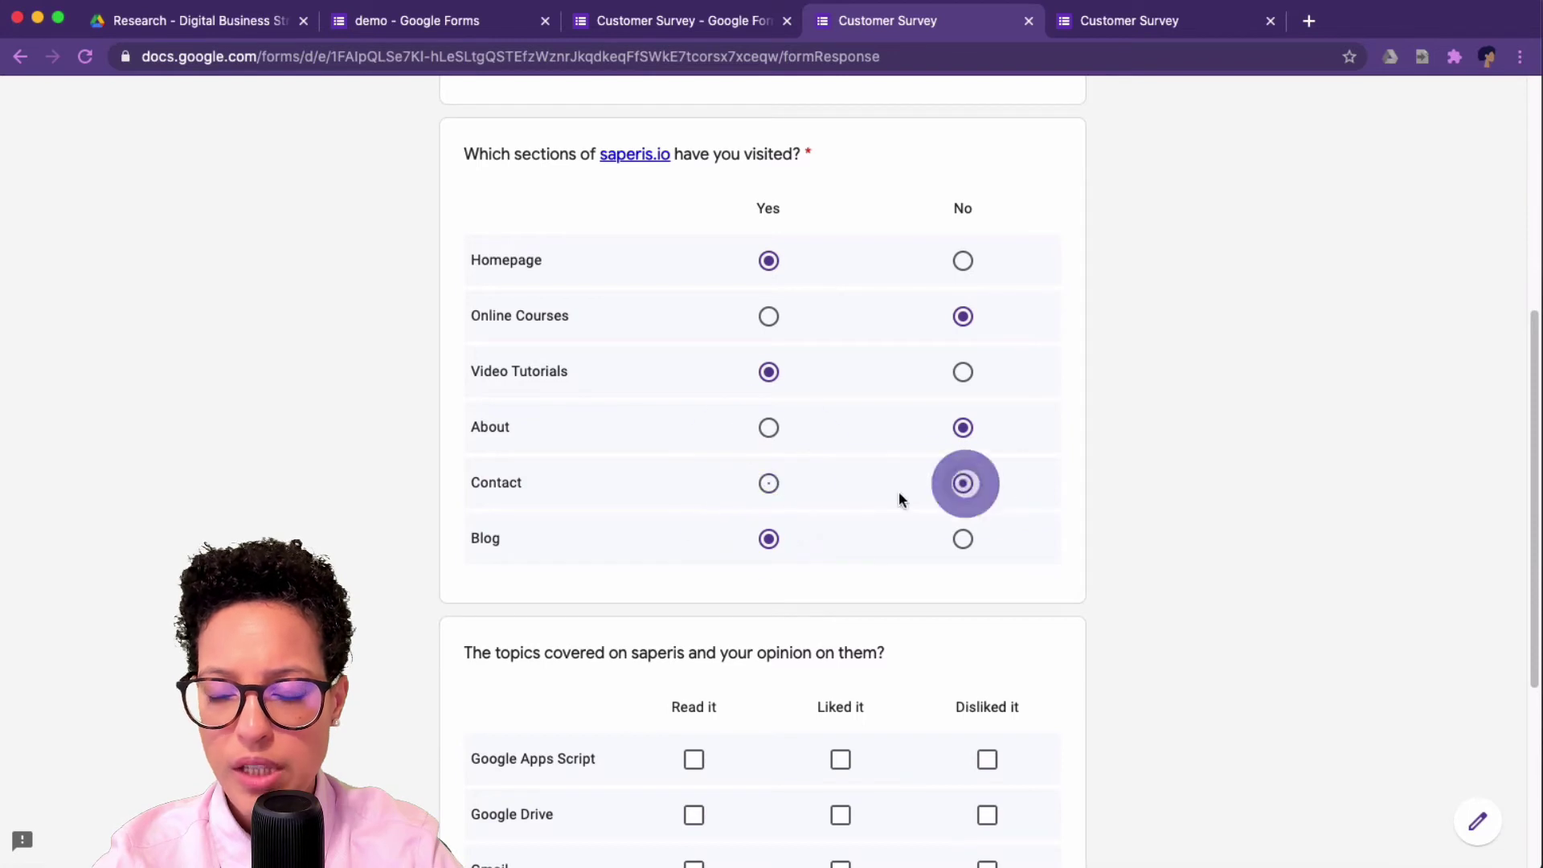
{"action": "left_click", "coordinate": [769, 484]}
{"action": "left_click", "coordinate": [964, 485]}
{"action": "left_click", "coordinate": [770, 484]}
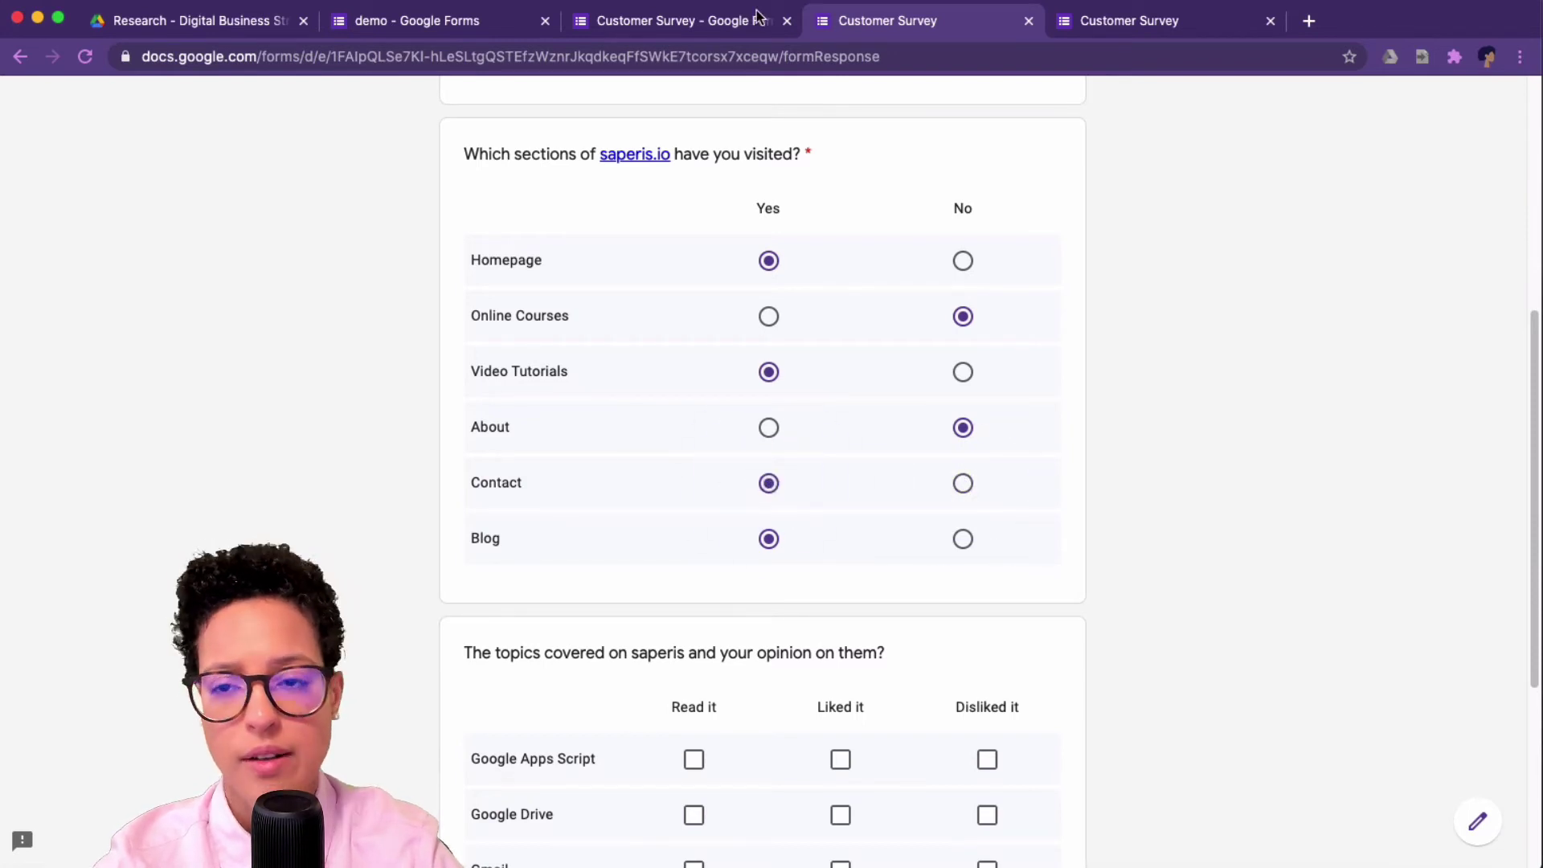
{"action": "left_click", "coordinate": [722, 27]}
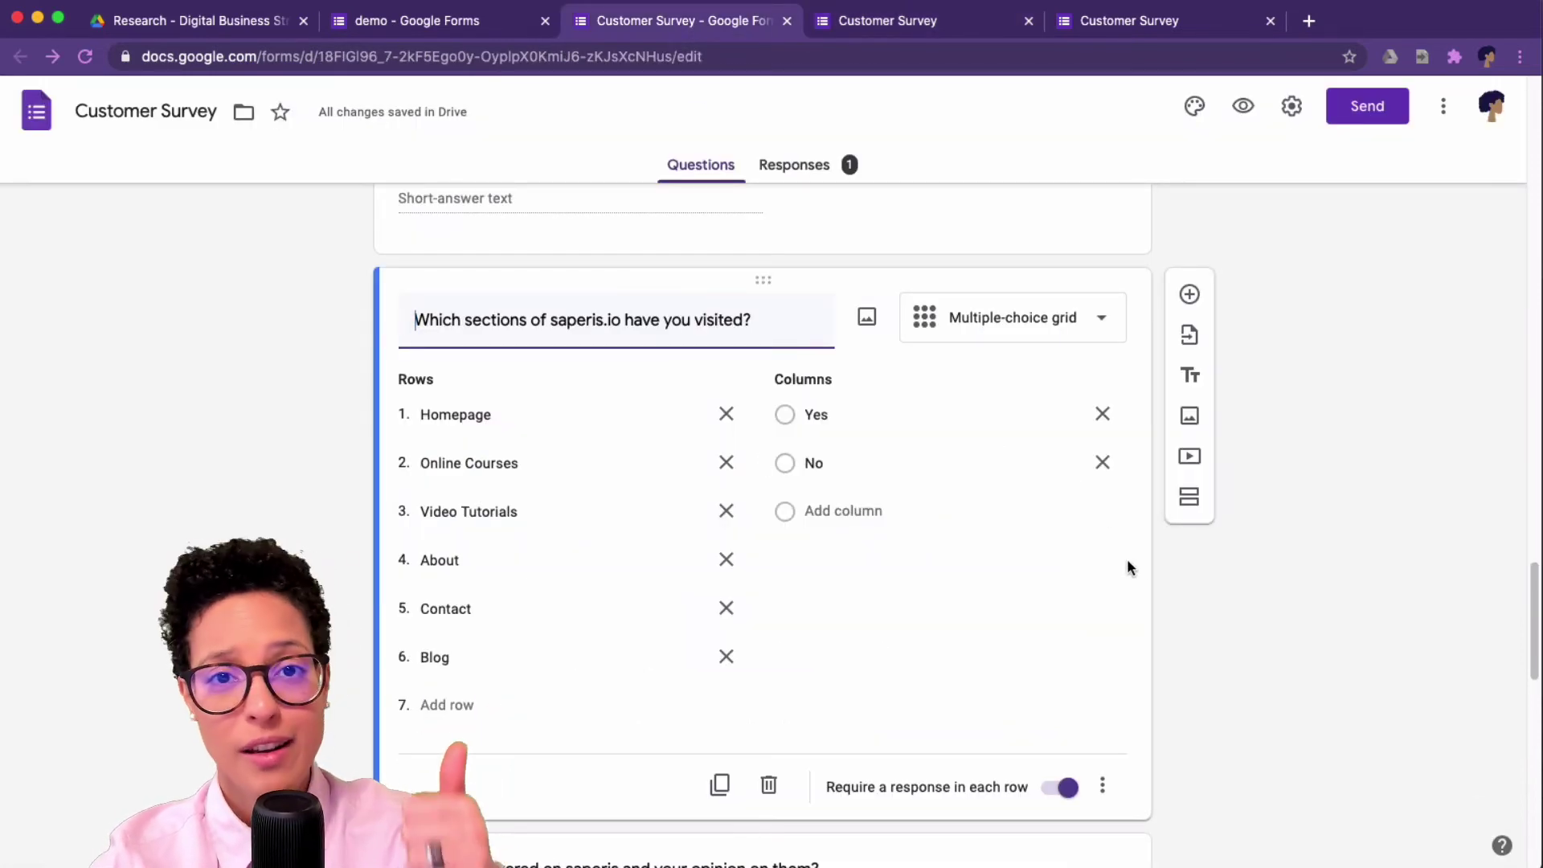
- Check the sections grid's extra options, then open the topics grid with Read it/Liked it/Disliked it columns
{"action": "scroll", "coordinate": [1141, 667], "scroll_direction": "down", "scroll_amount": 1}
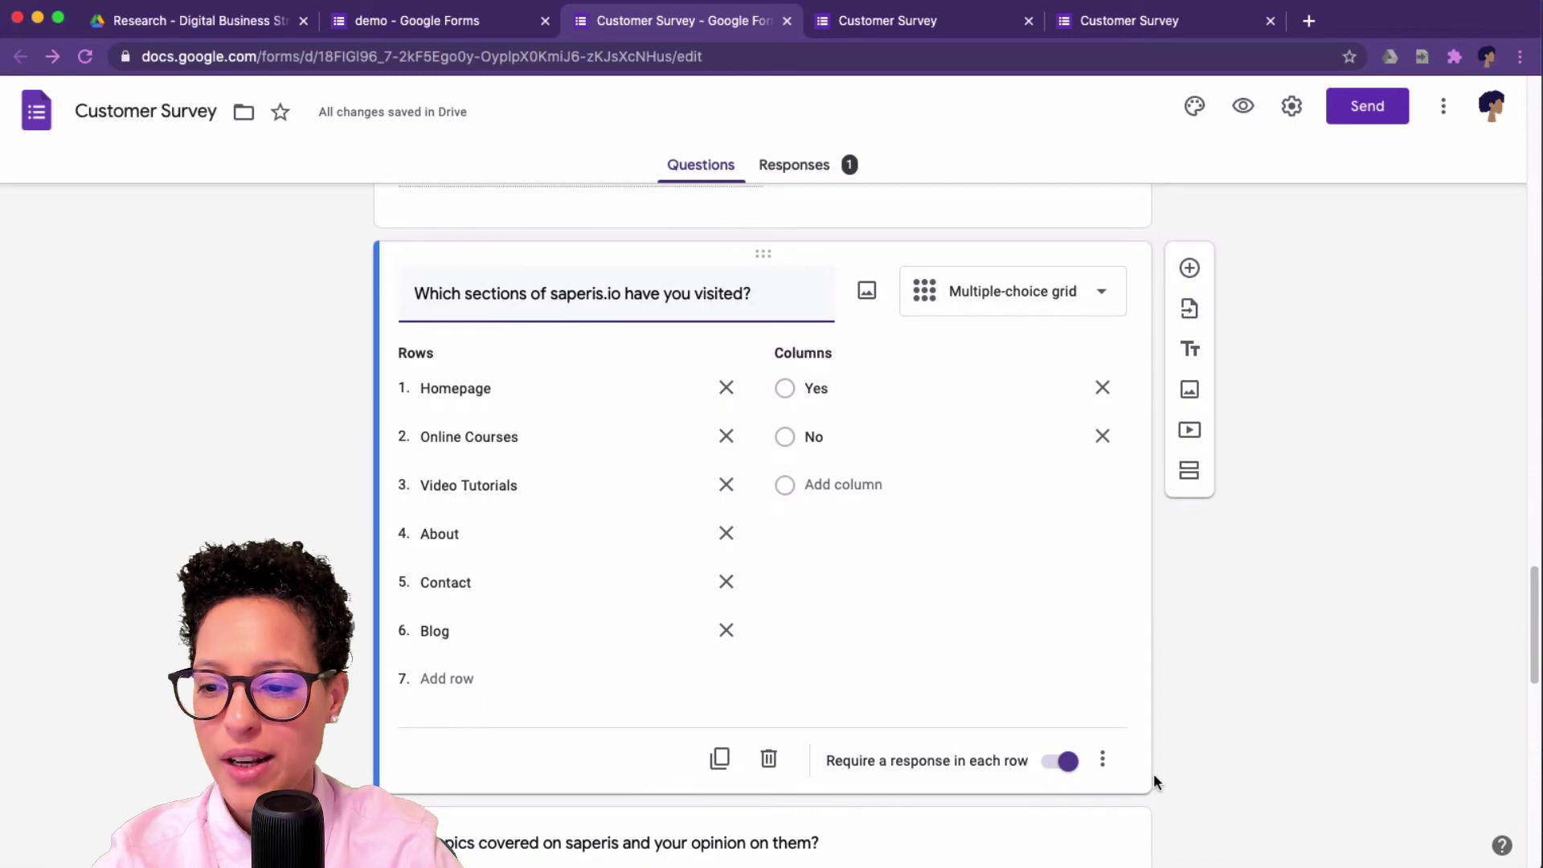
{"action": "left_click", "coordinate": [1105, 759]}
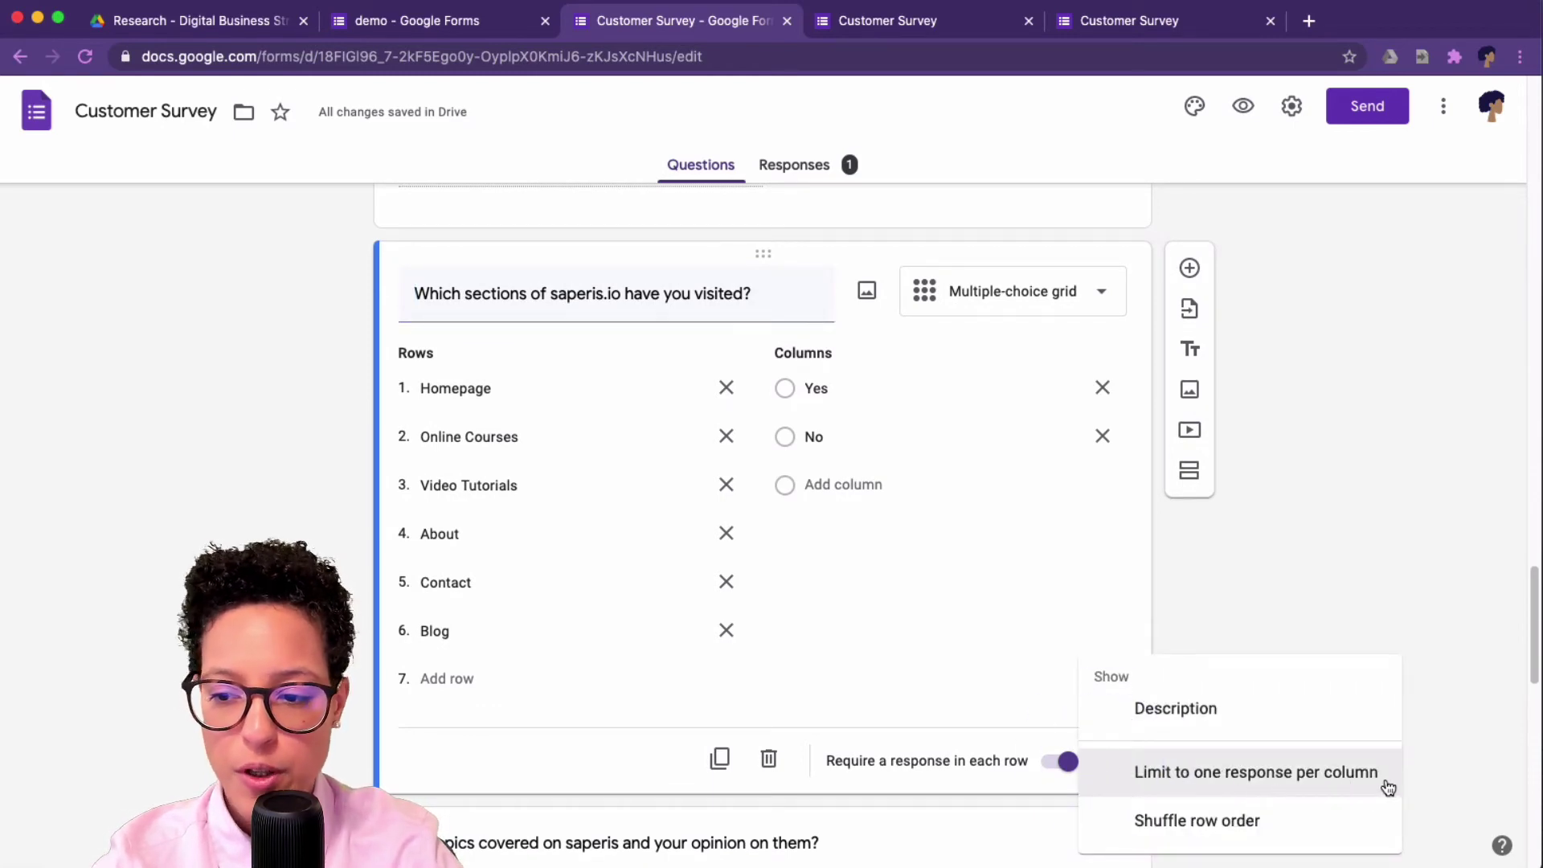
{"action": "left_click", "coordinate": [1168, 556]}
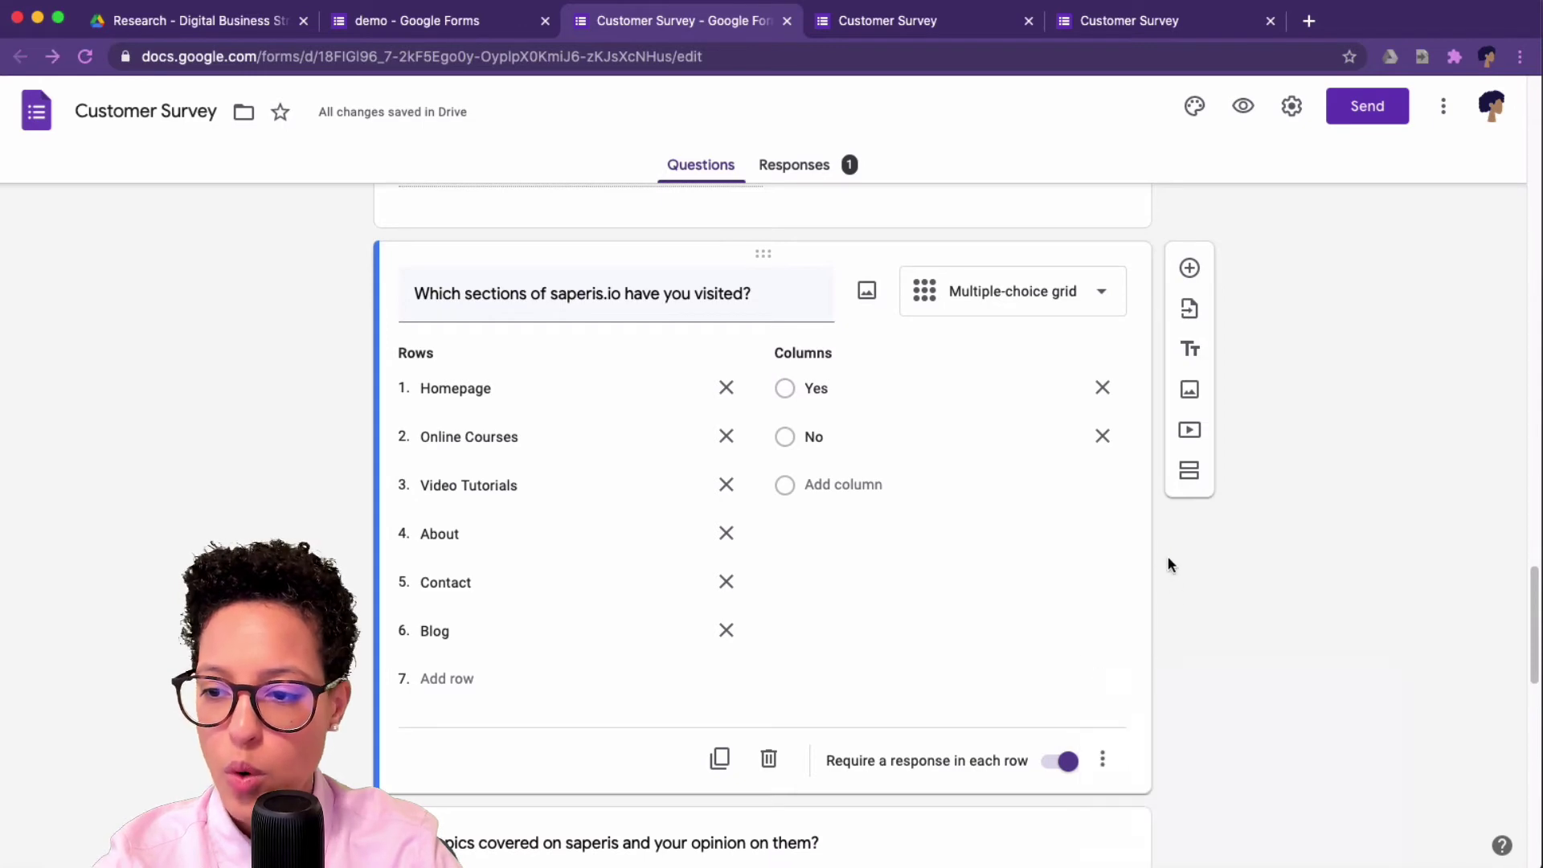
{"action": "scroll", "coordinate": [1164, 638], "scroll_direction": "down", "scroll_amount": 6}
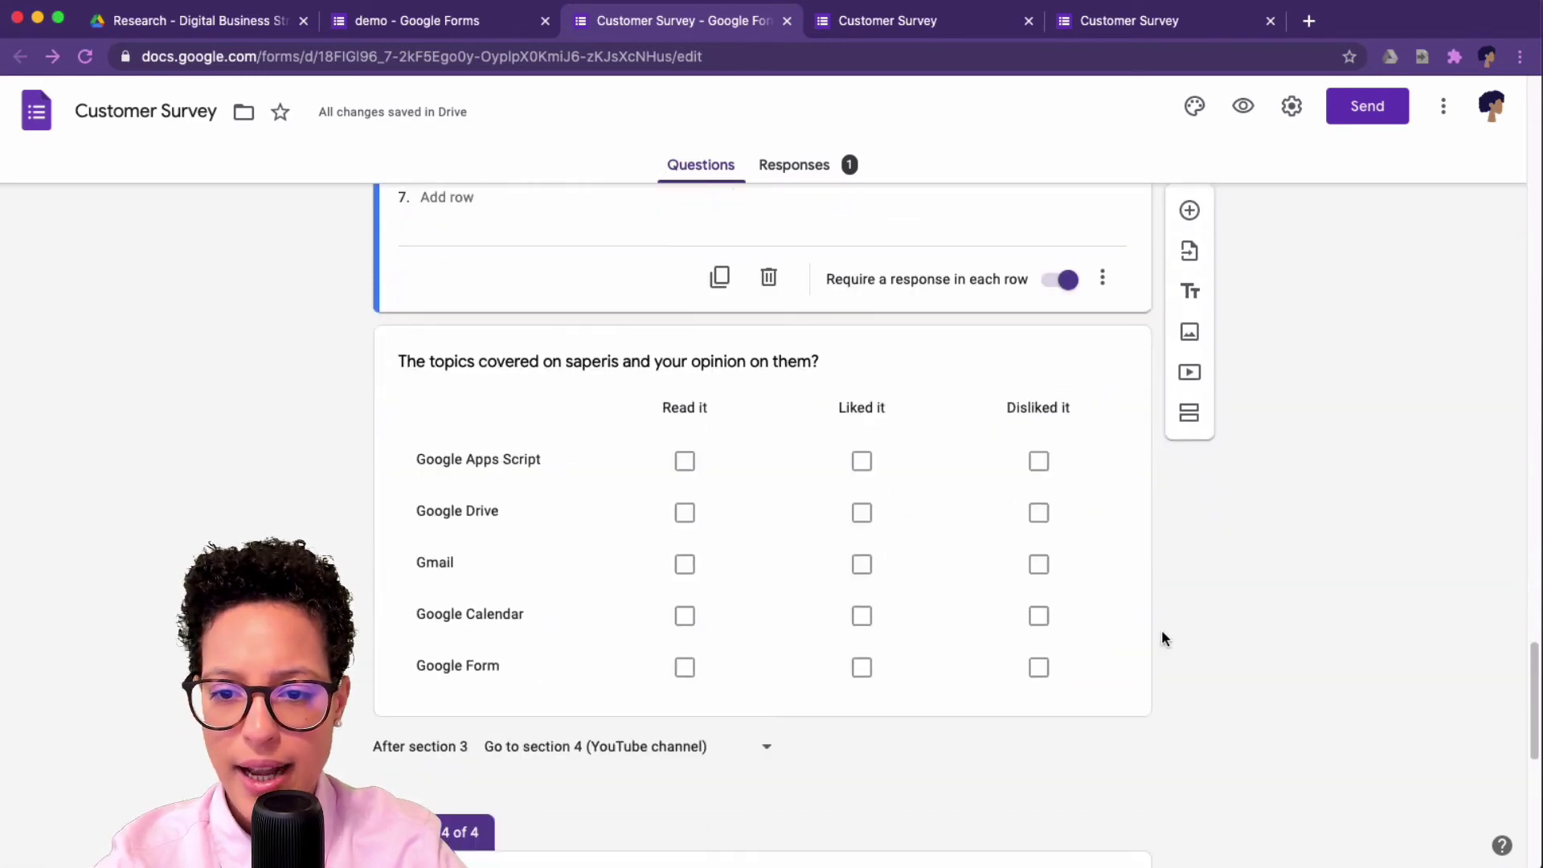
{"action": "left_click", "coordinate": [748, 336]}
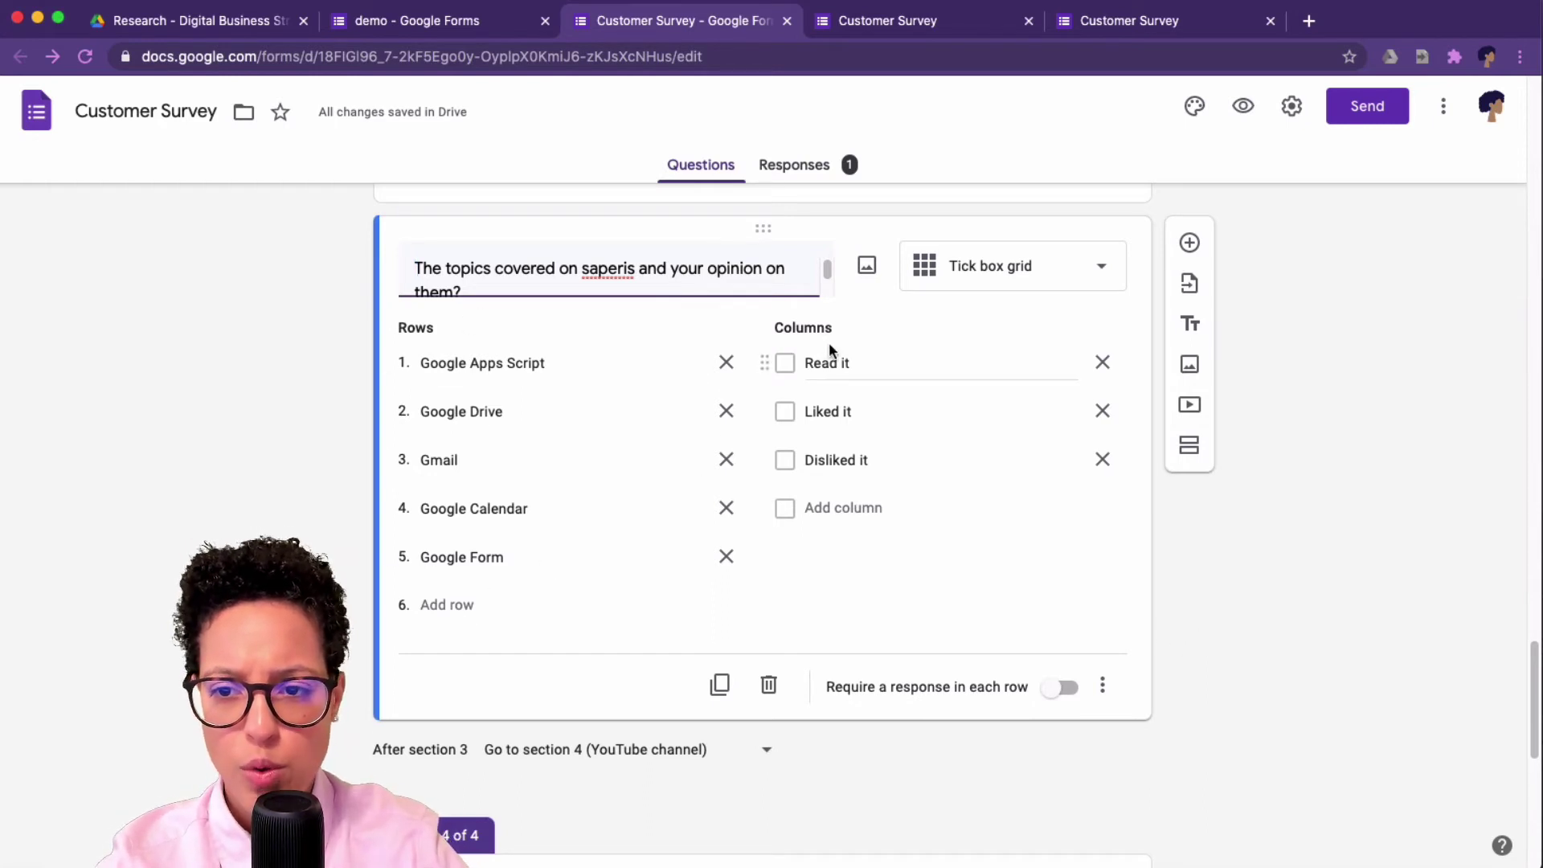
- Tick topic opinions for Google Apps Script, Google Drive and Gmail, then show the topics question's options
{"action": "left_click", "coordinate": [883, 27]}
{"action": "scroll", "coordinate": [1097, 450], "scroll_direction": "down", "scroll_amount": 4}
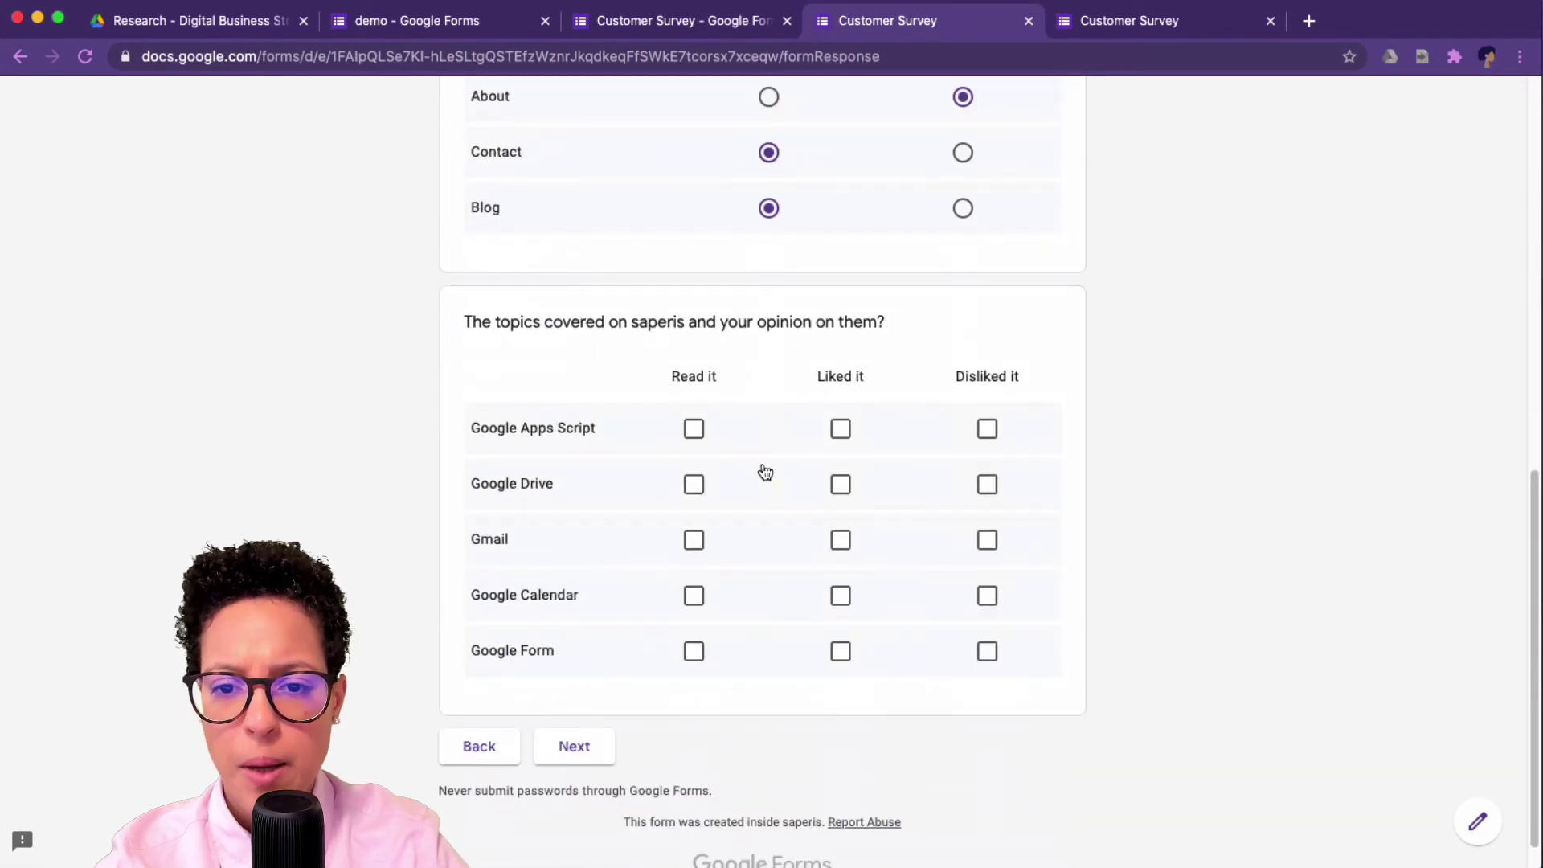
{"action": "left_click", "coordinate": [695, 434]}
{"action": "left_click", "coordinate": [842, 438]}
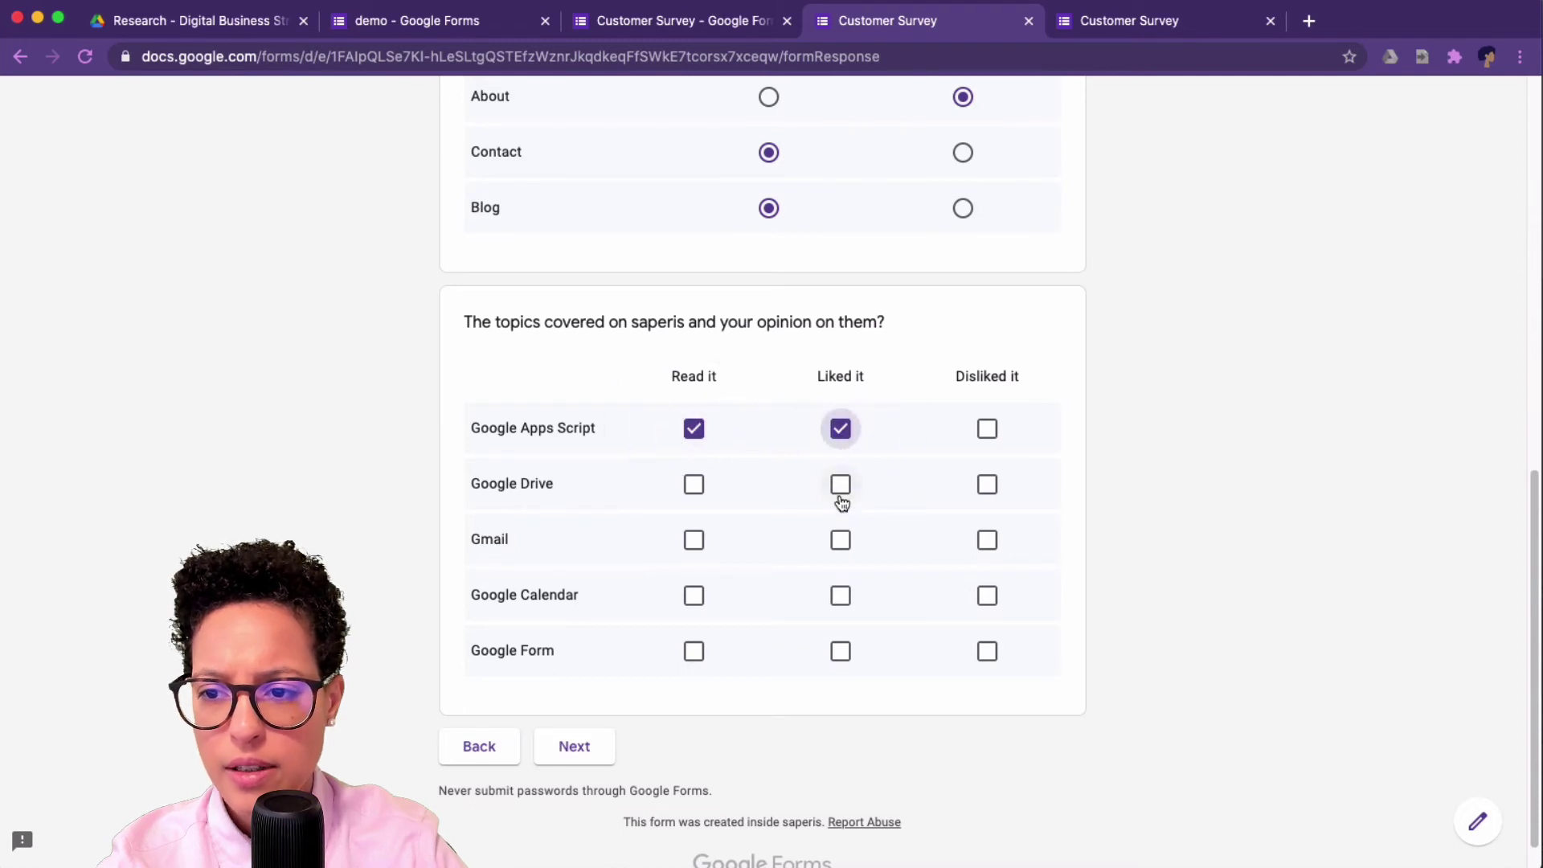
{"action": "left_click", "coordinate": [840, 487]}
{"action": "left_click", "coordinate": [985, 486]}
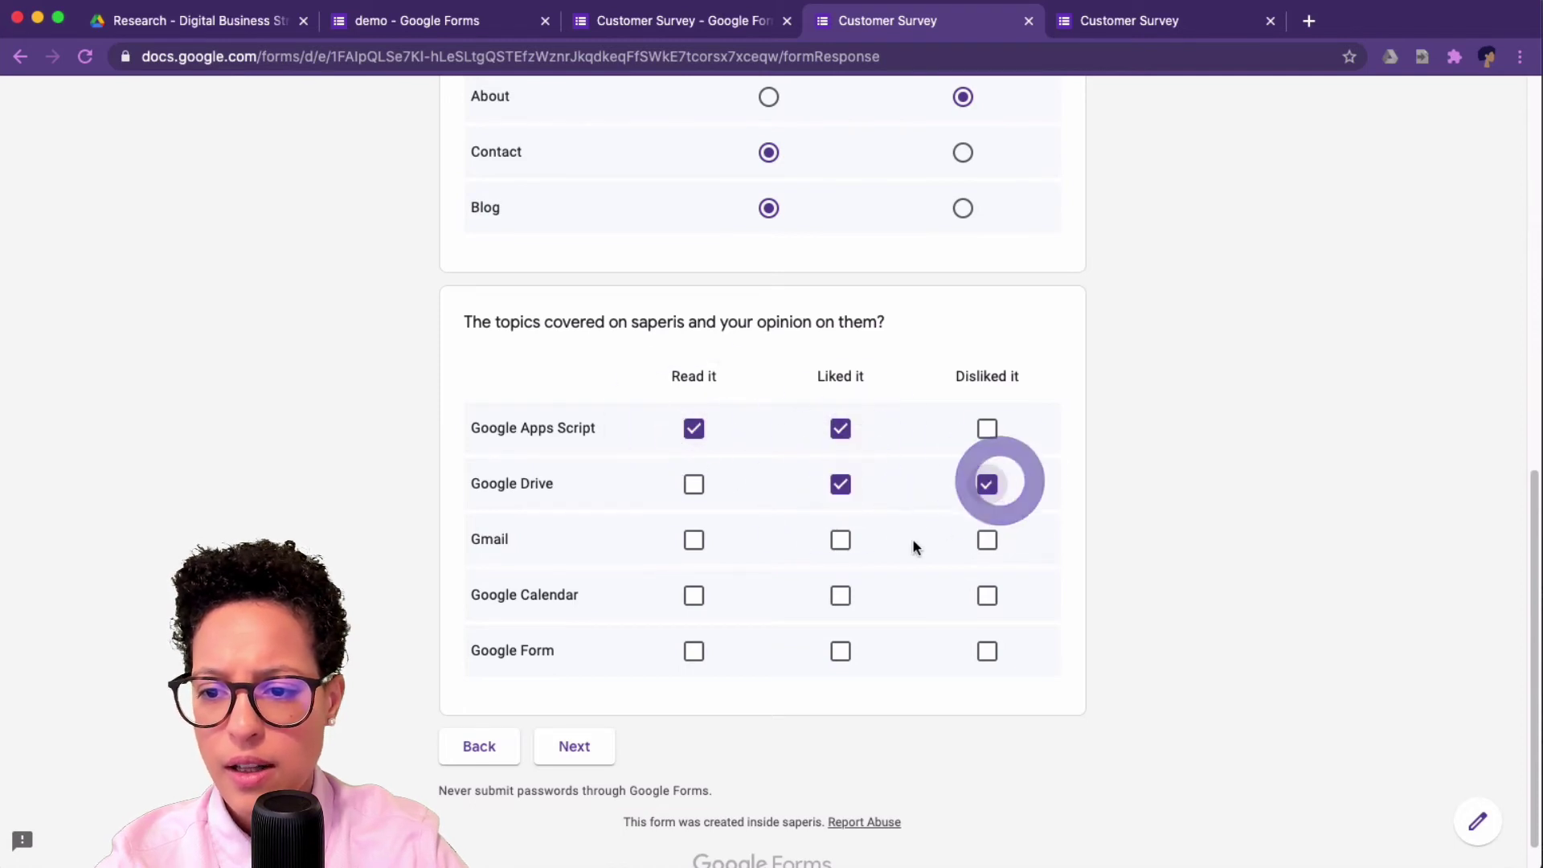
{"action": "left_click", "coordinate": [840, 540]}
{"action": "left_click", "coordinate": [680, 551]}
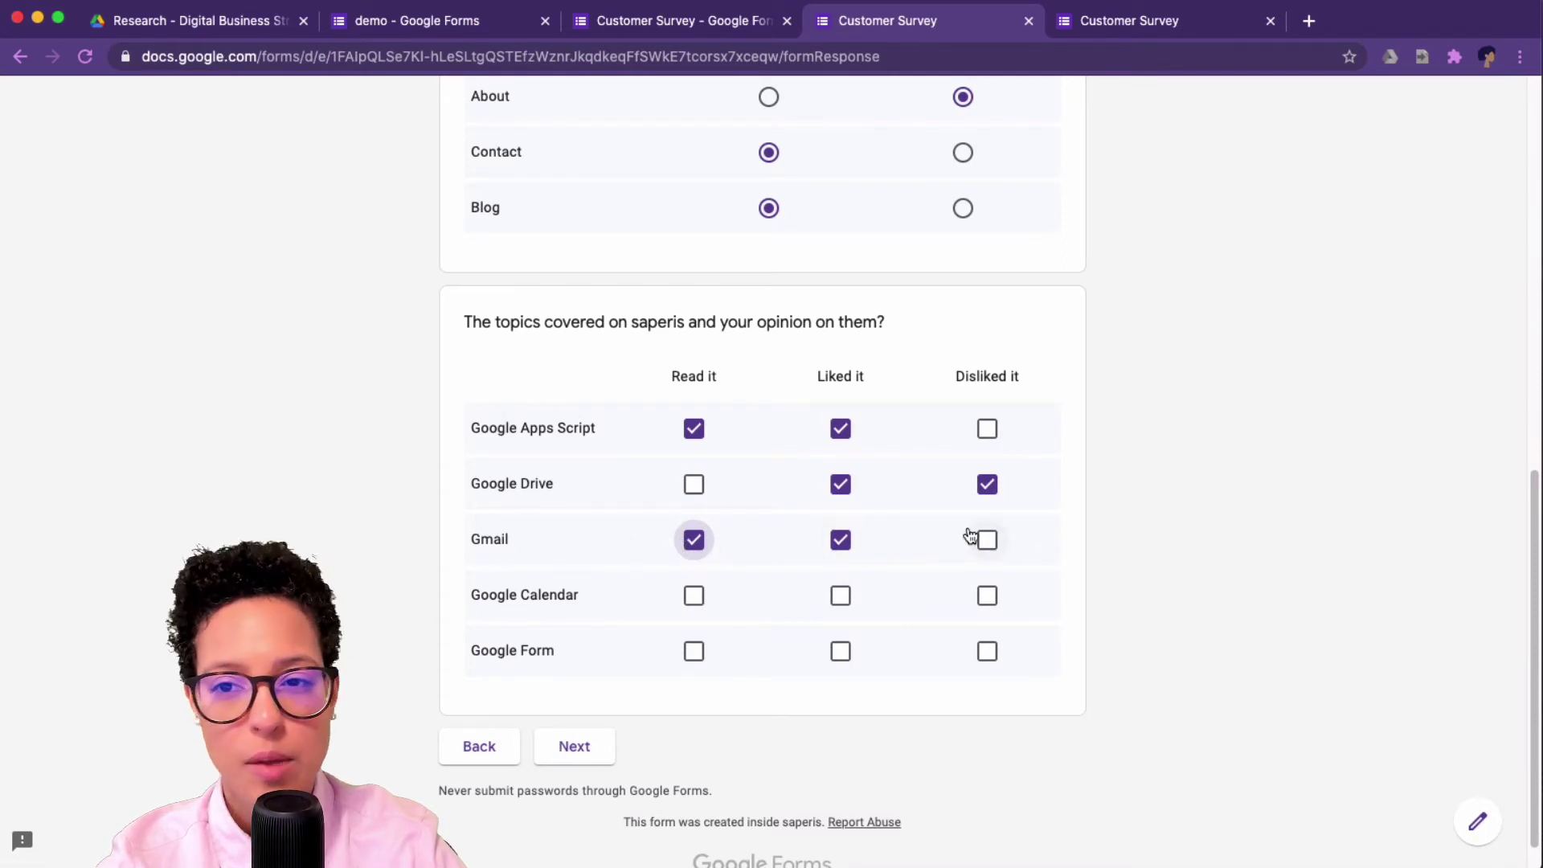
{"action": "left_click", "coordinate": [672, 25]}
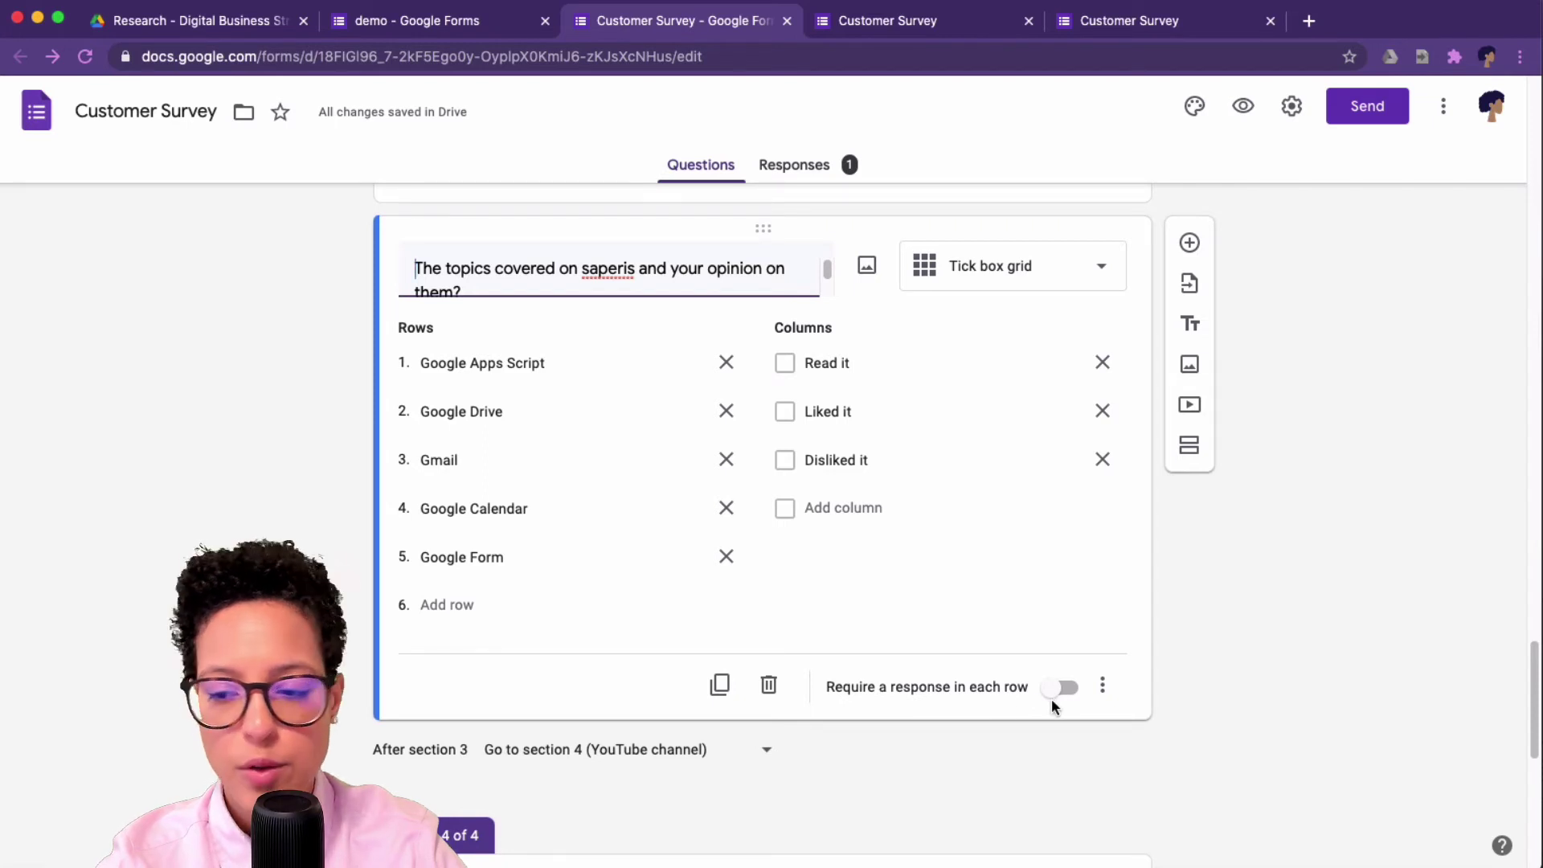
{"action": "left_click", "coordinate": [1102, 684]}
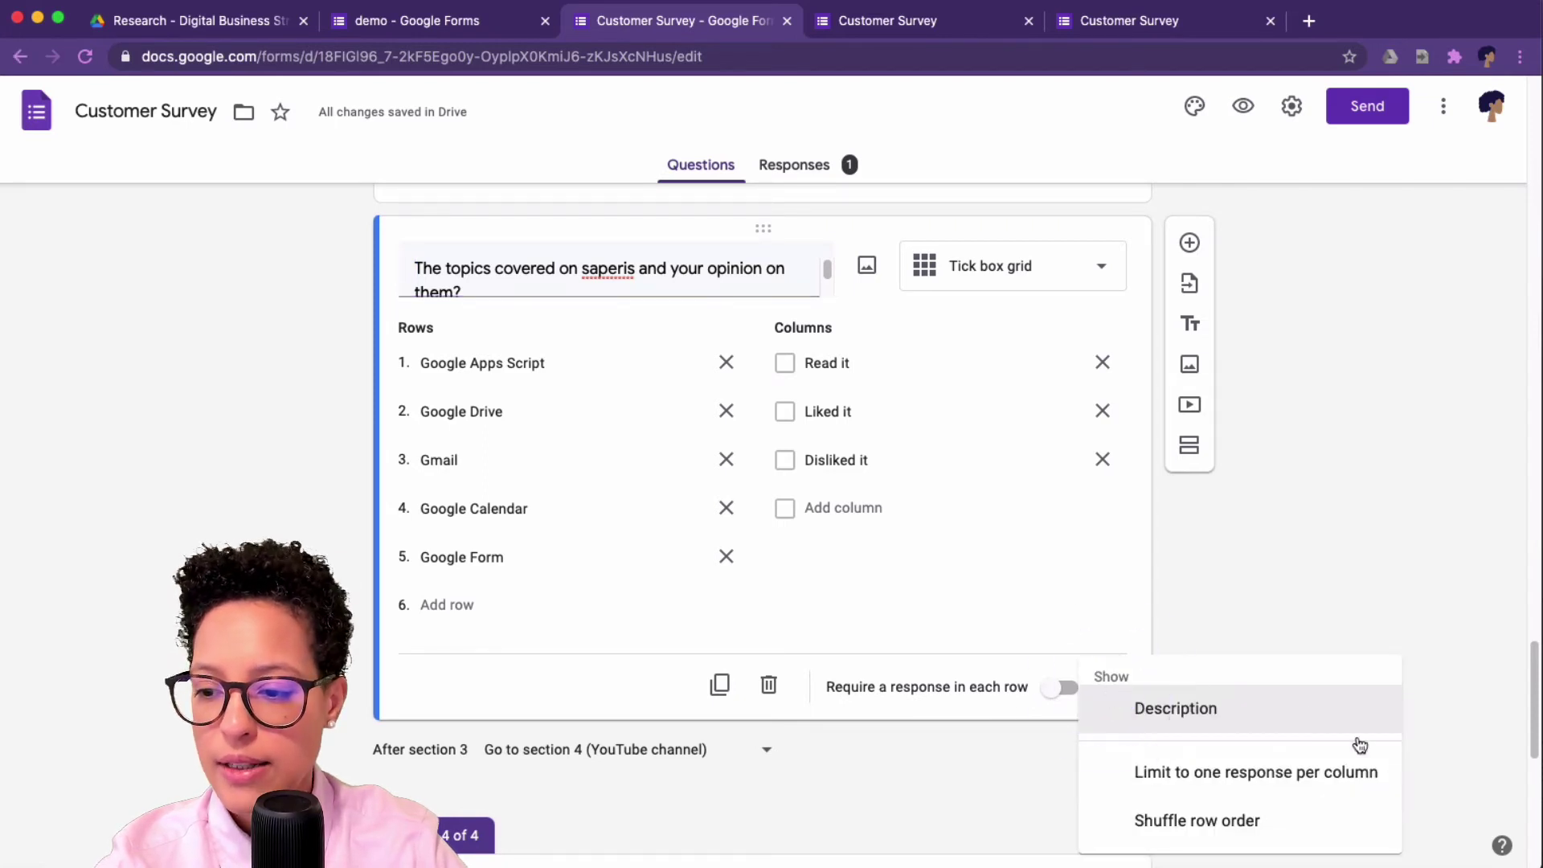
- Check the section 4 YouTube video's replacement options, including by URL, and leave it unchanged
{"action": "left_click", "coordinate": [1152, 534]}
{"action": "scroll", "coordinate": [1154, 533], "scroll_direction": "down", "scroll_amount": 6}
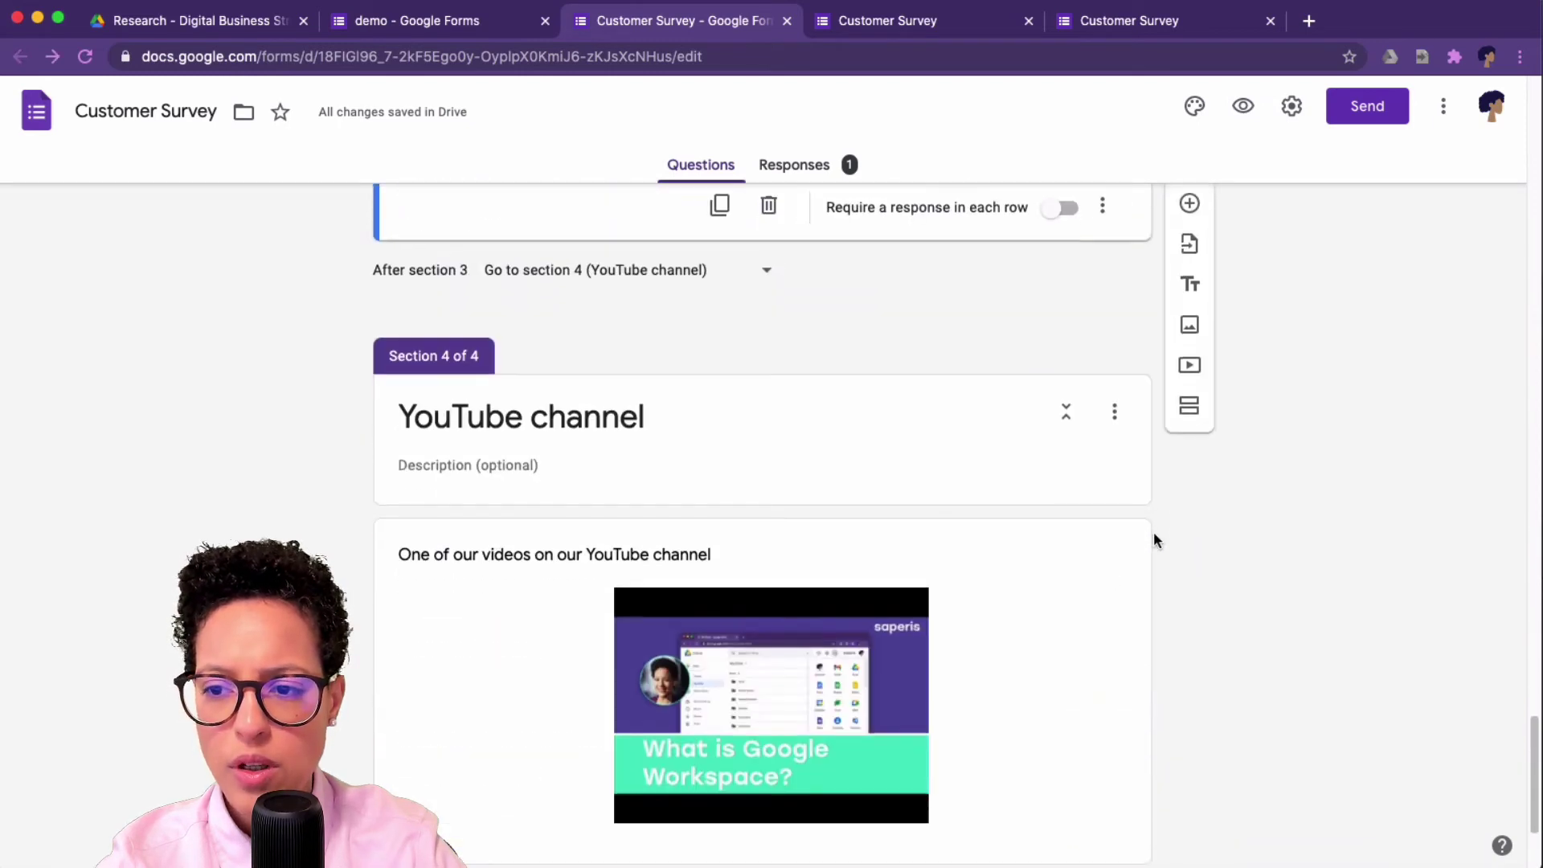
{"action": "scroll", "coordinate": [1153, 532], "scroll_direction": "down", "scroll_amount": 2}
{"action": "scroll", "coordinate": [1157, 657], "scroll_direction": "down", "scroll_amount": 1}
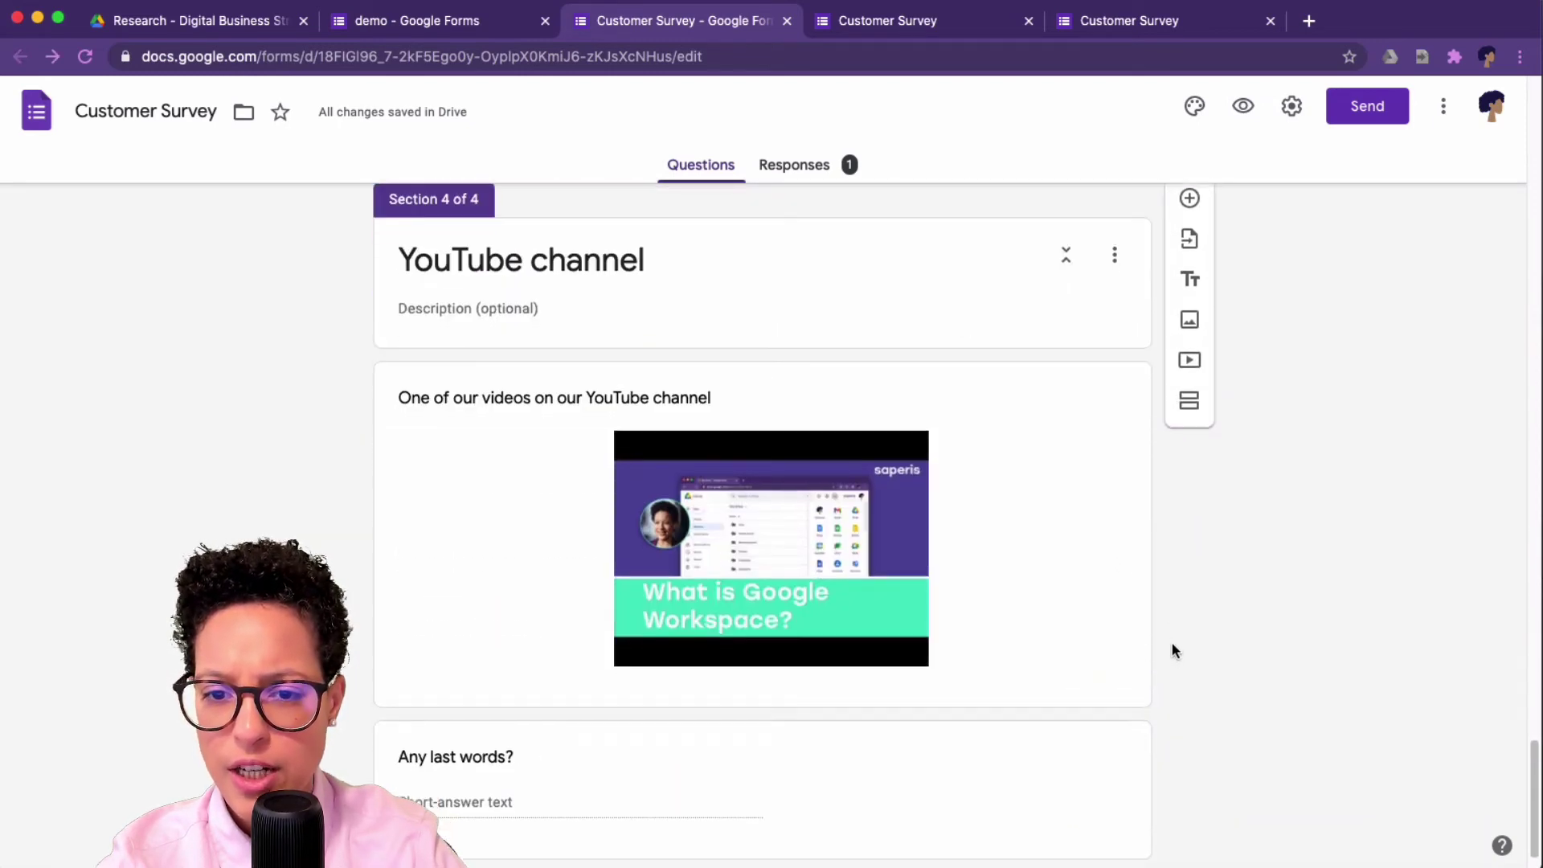
{"action": "left_click", "coordinate": [815, 386]}
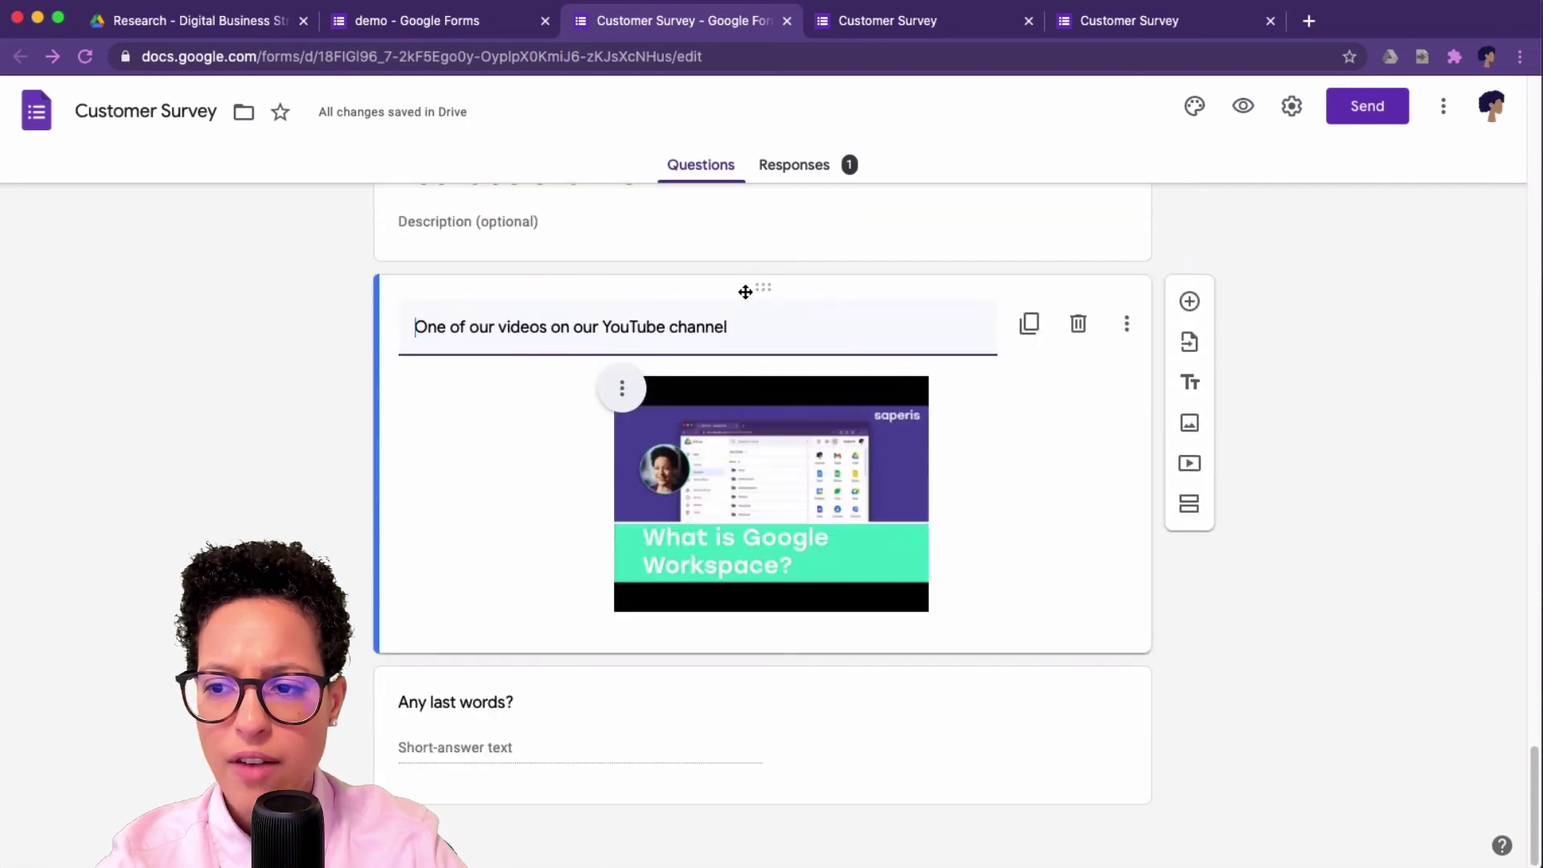
{"action": "left_click", "coordinate": [1186, 466]}
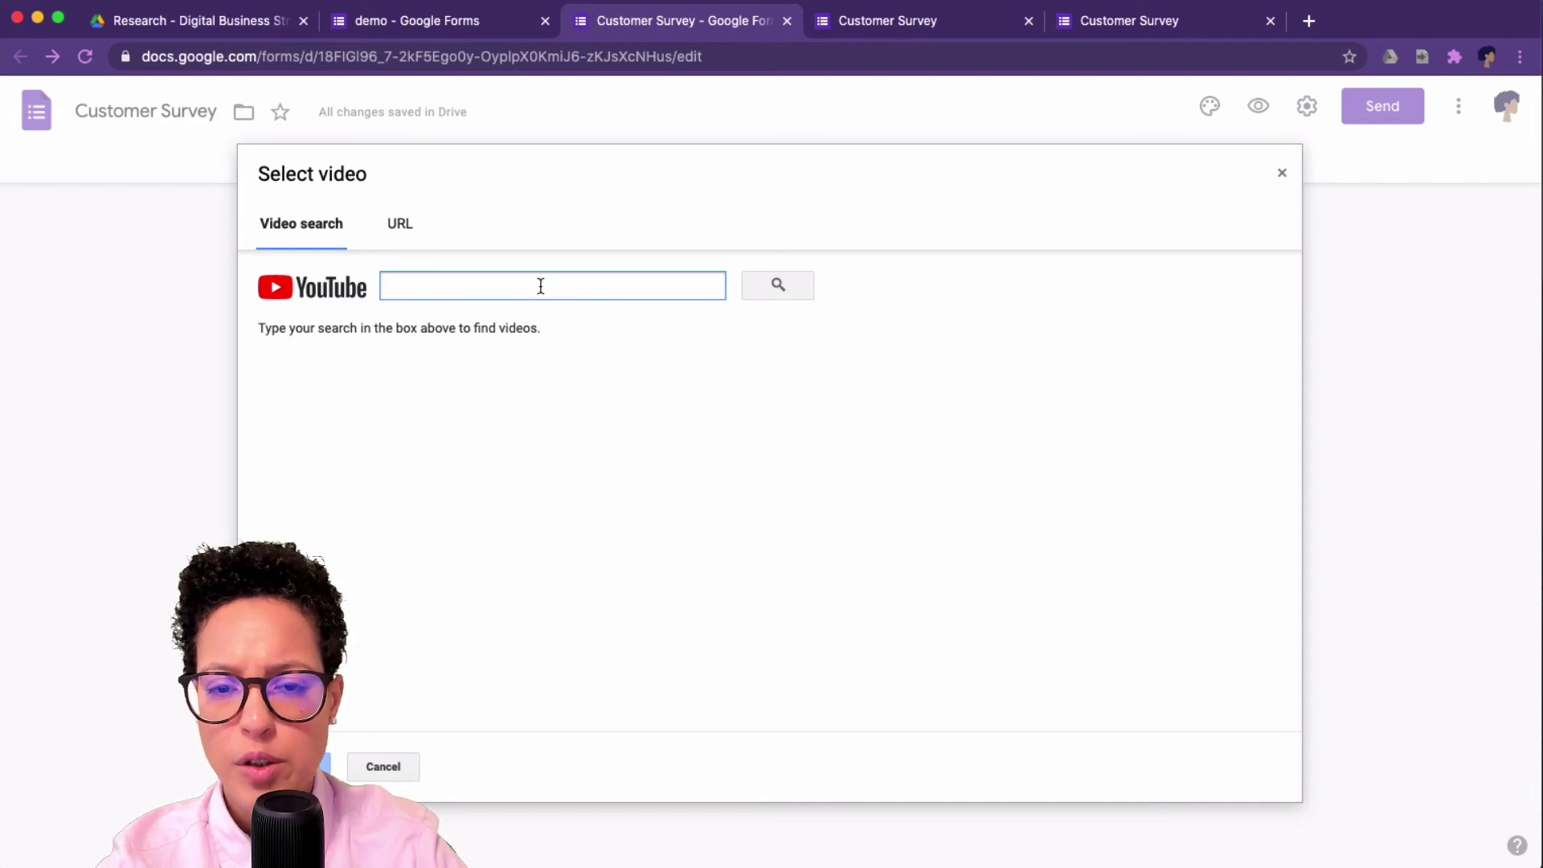
{"action": "left_click", "coordinate": [399, 224]}
{"action": "left_click", "coordinate": [1283, 177]}
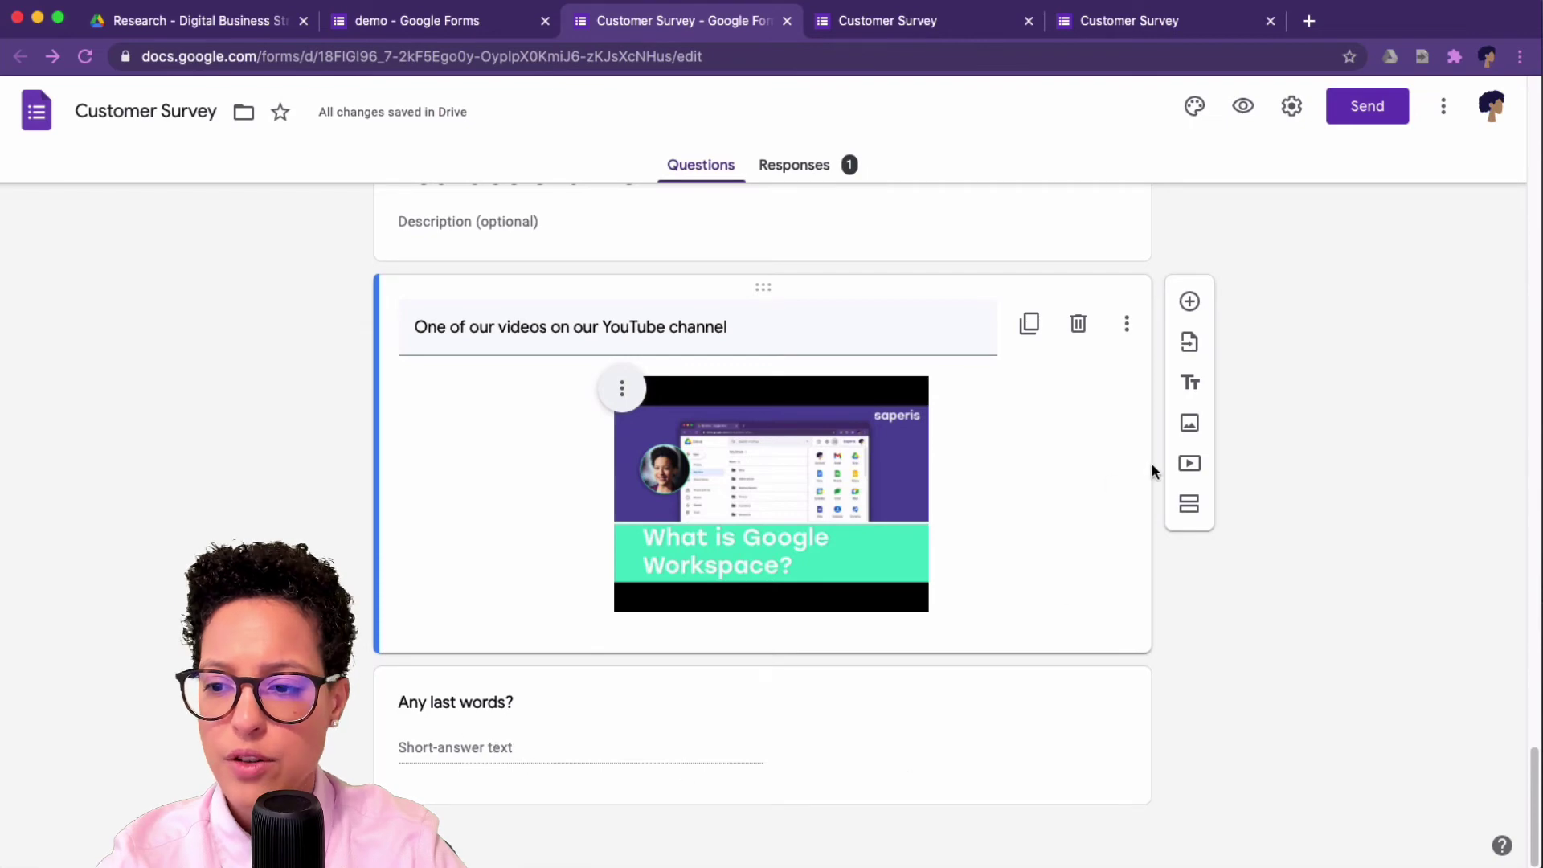
{"action": "scroll", "coordinate": [1149, 471], "scroll_direction": "up", "scroll_amount": 10}
- On the live survey, continue to the final section and play, then pause, the embedded video
{"action": "left_click", "coordinate": [900, 20]}
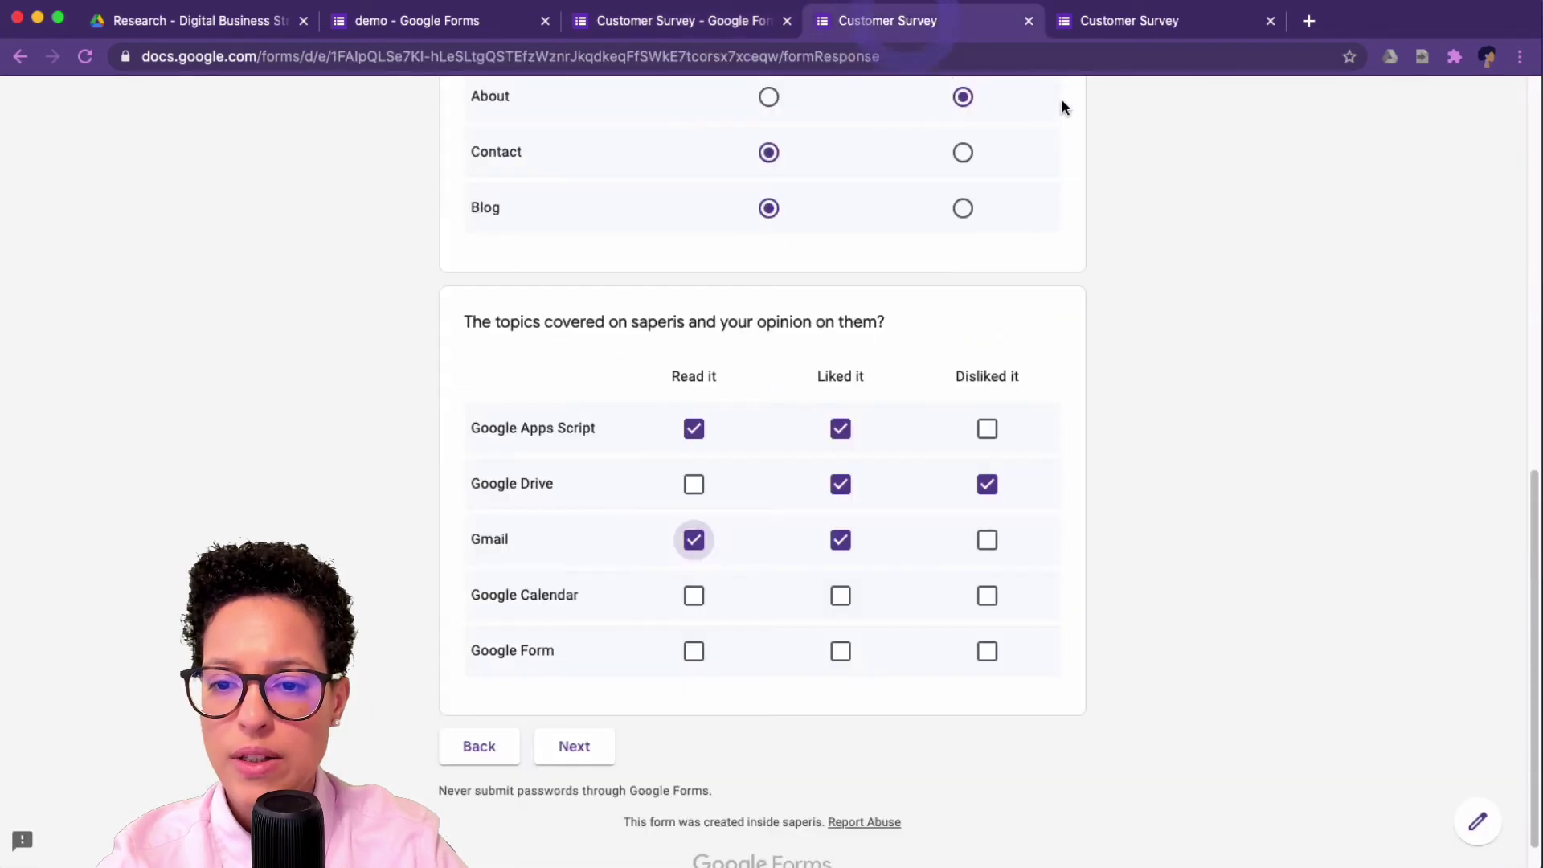
{"action": "left_click", "coordinate": [596, 746]}
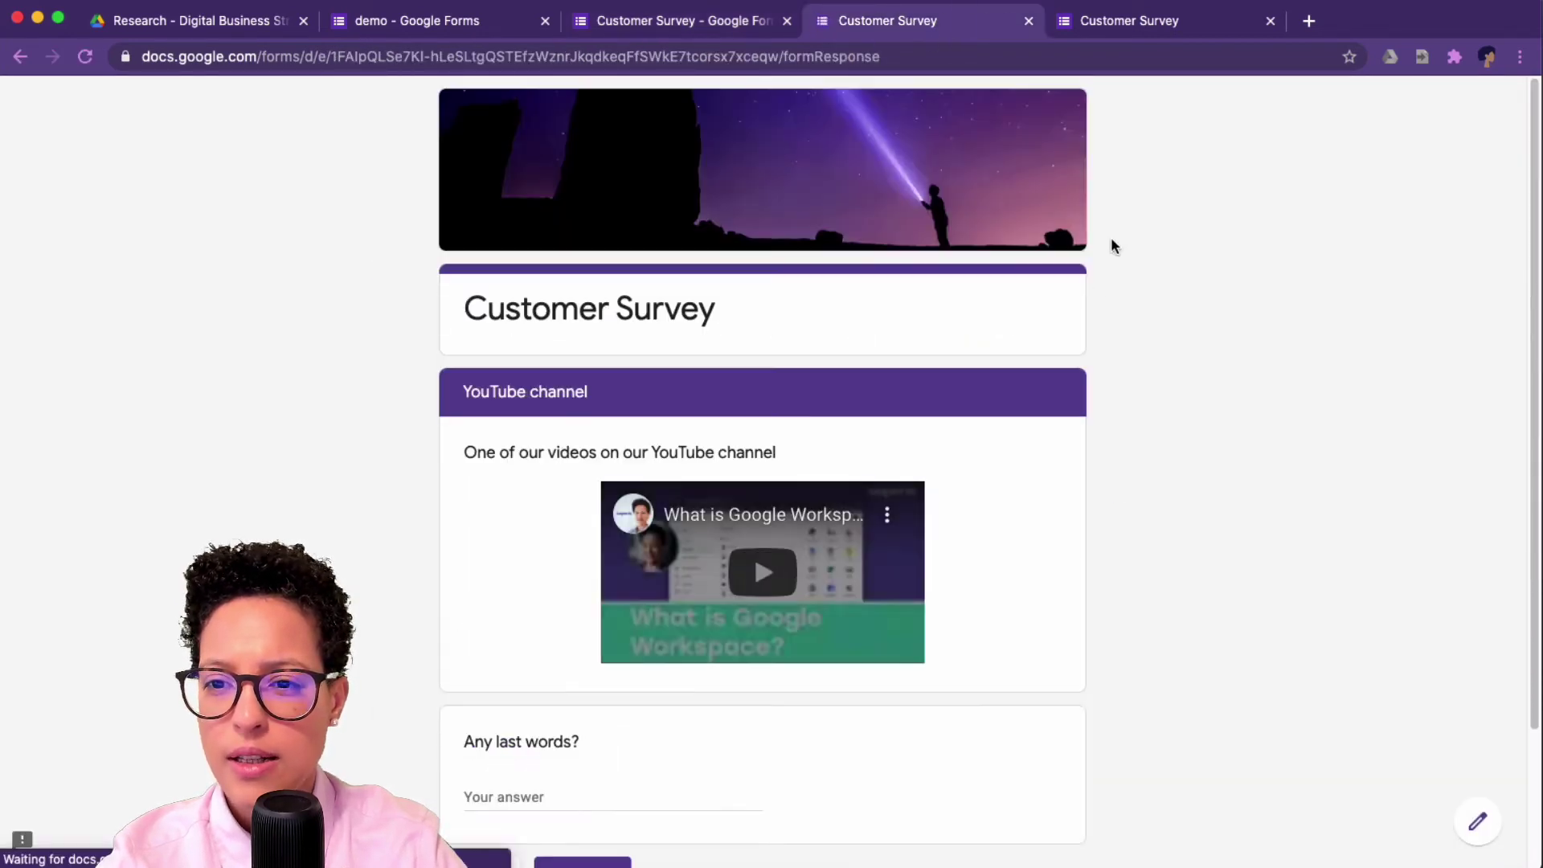
{"action": "scroll", "coordinate": [1122, 484], "scroll_direction": "down", "scroll_amount": 3}
{"action": "scroll", "coordinate": [1122, 483], "scroll_direction": "up", "scroll_amount": 2}
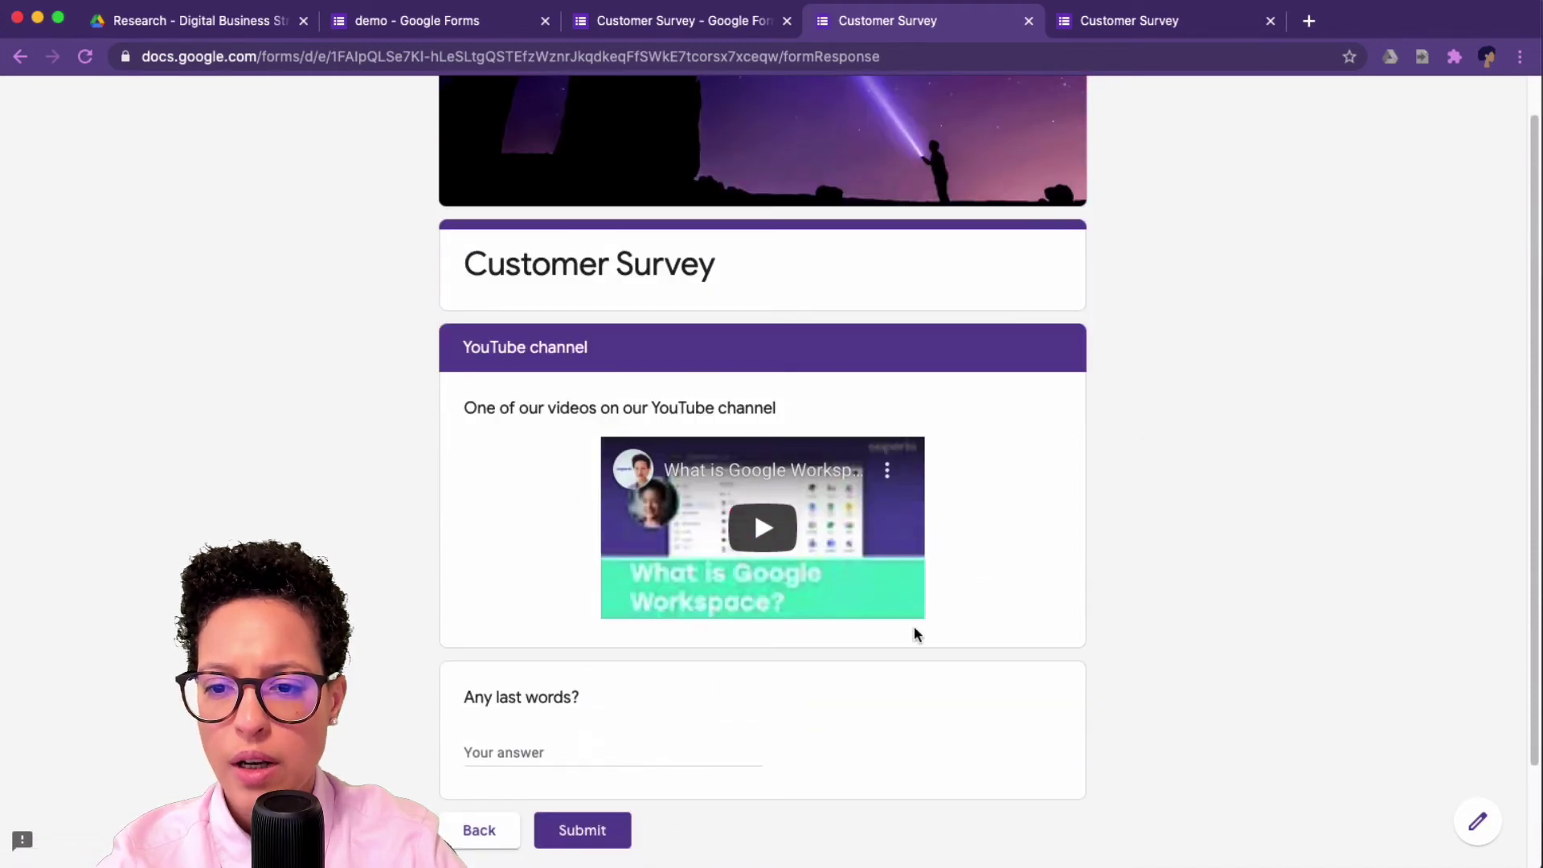
{"action": "left_click", "coordinate": [756, 530]}
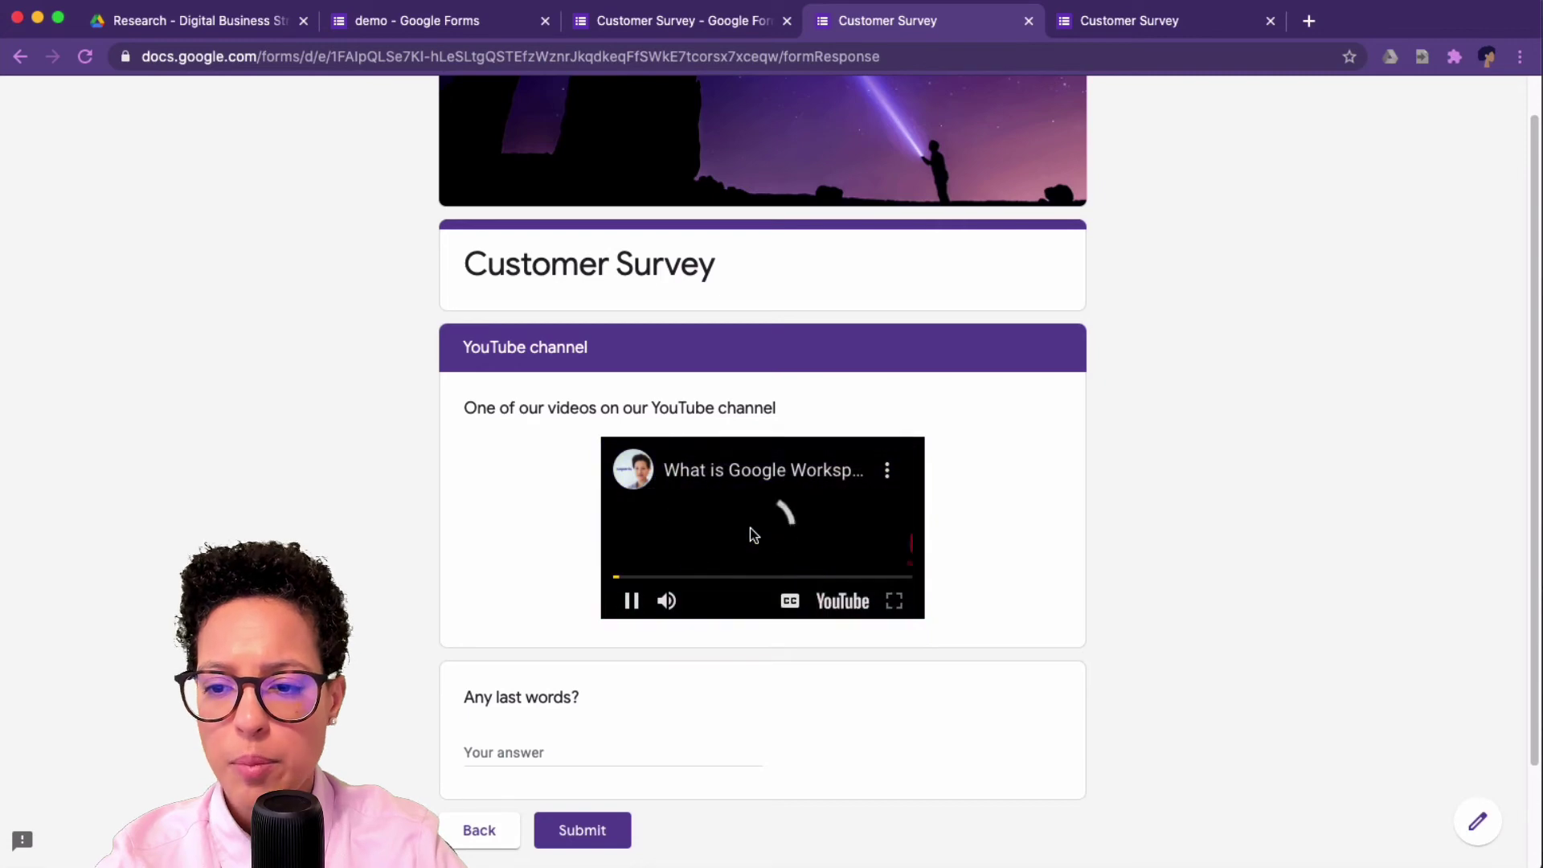
{"action": "left_click", "coordinate": [633, 604]}
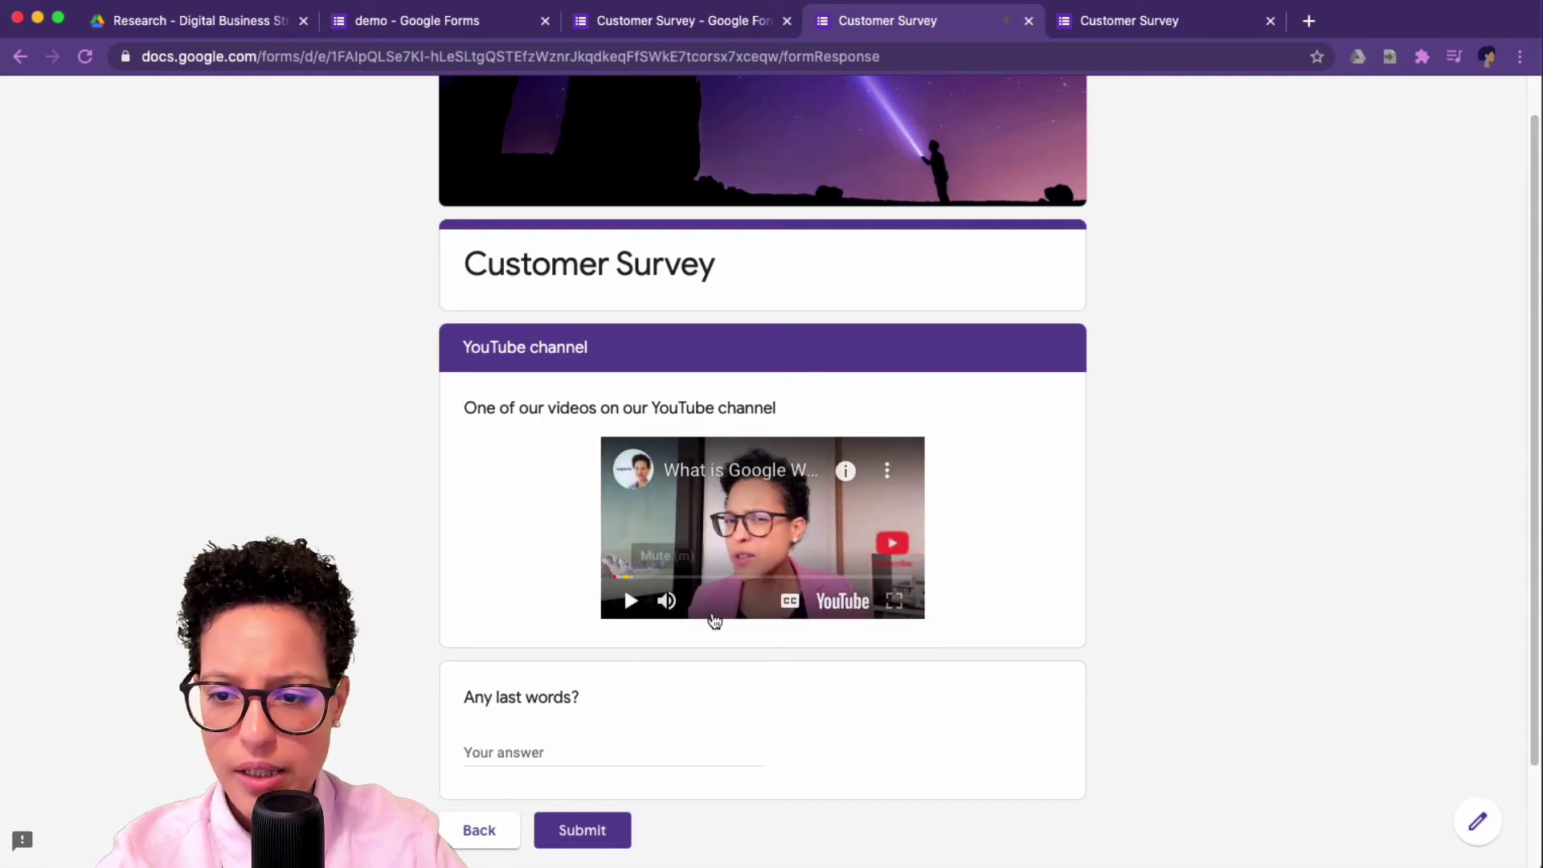
- Answer 'Any last words?' with 'random words...' and submit the survey
{"action": "scroll", "coordinate": [1053, 547], "scroll_direction": "down", "scroll_amount": 3}
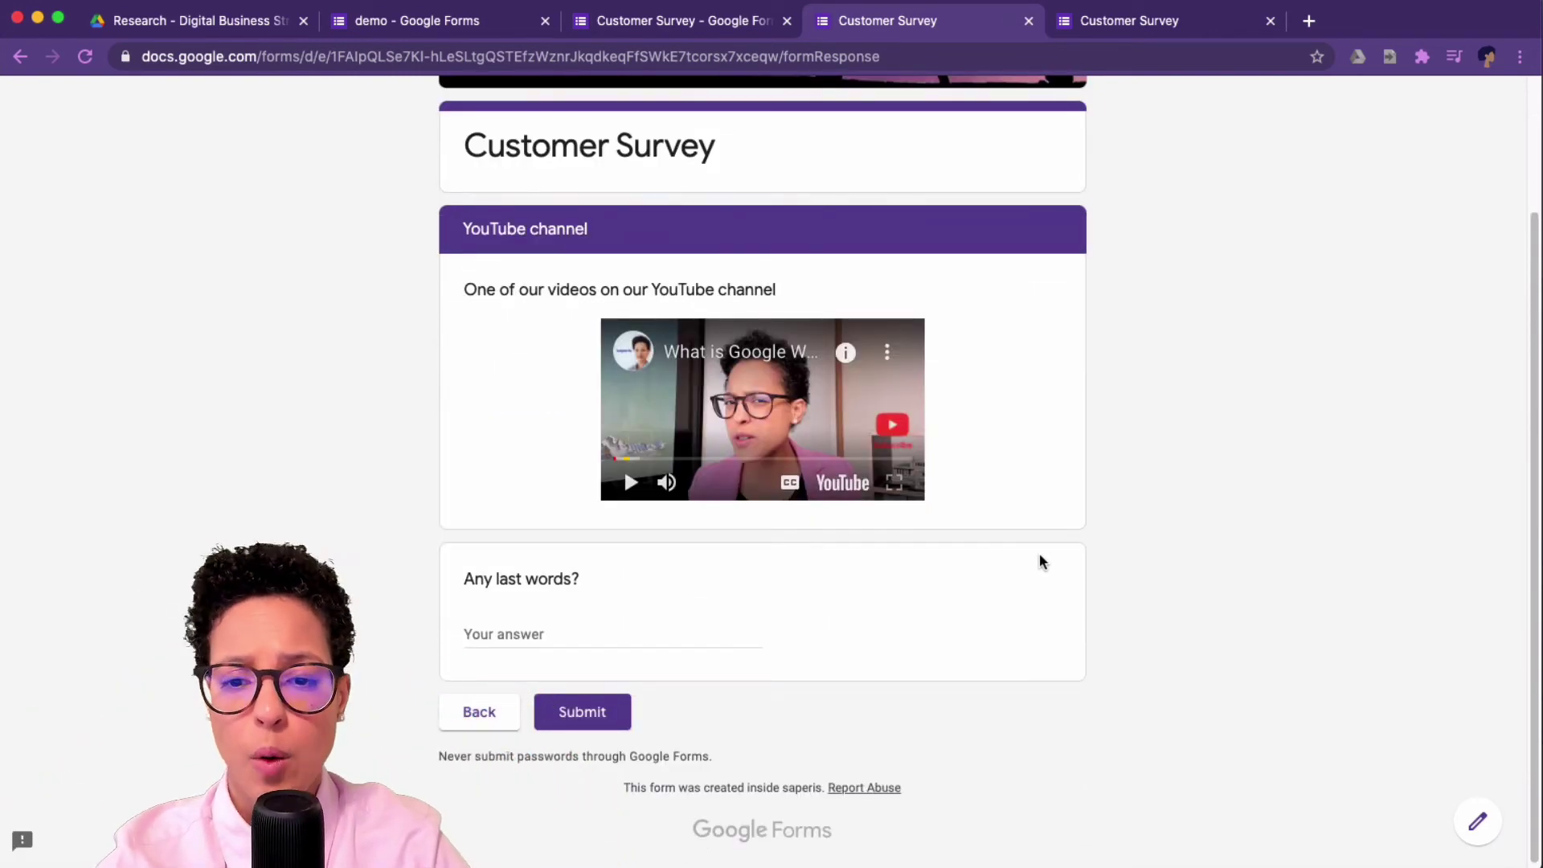
{"action": "scroll", "coordinate": [1049, 564], "scroll_direction": "down", "scroll_amount": 1}
{"action": "left_click", "coordinate": [545, 638]}
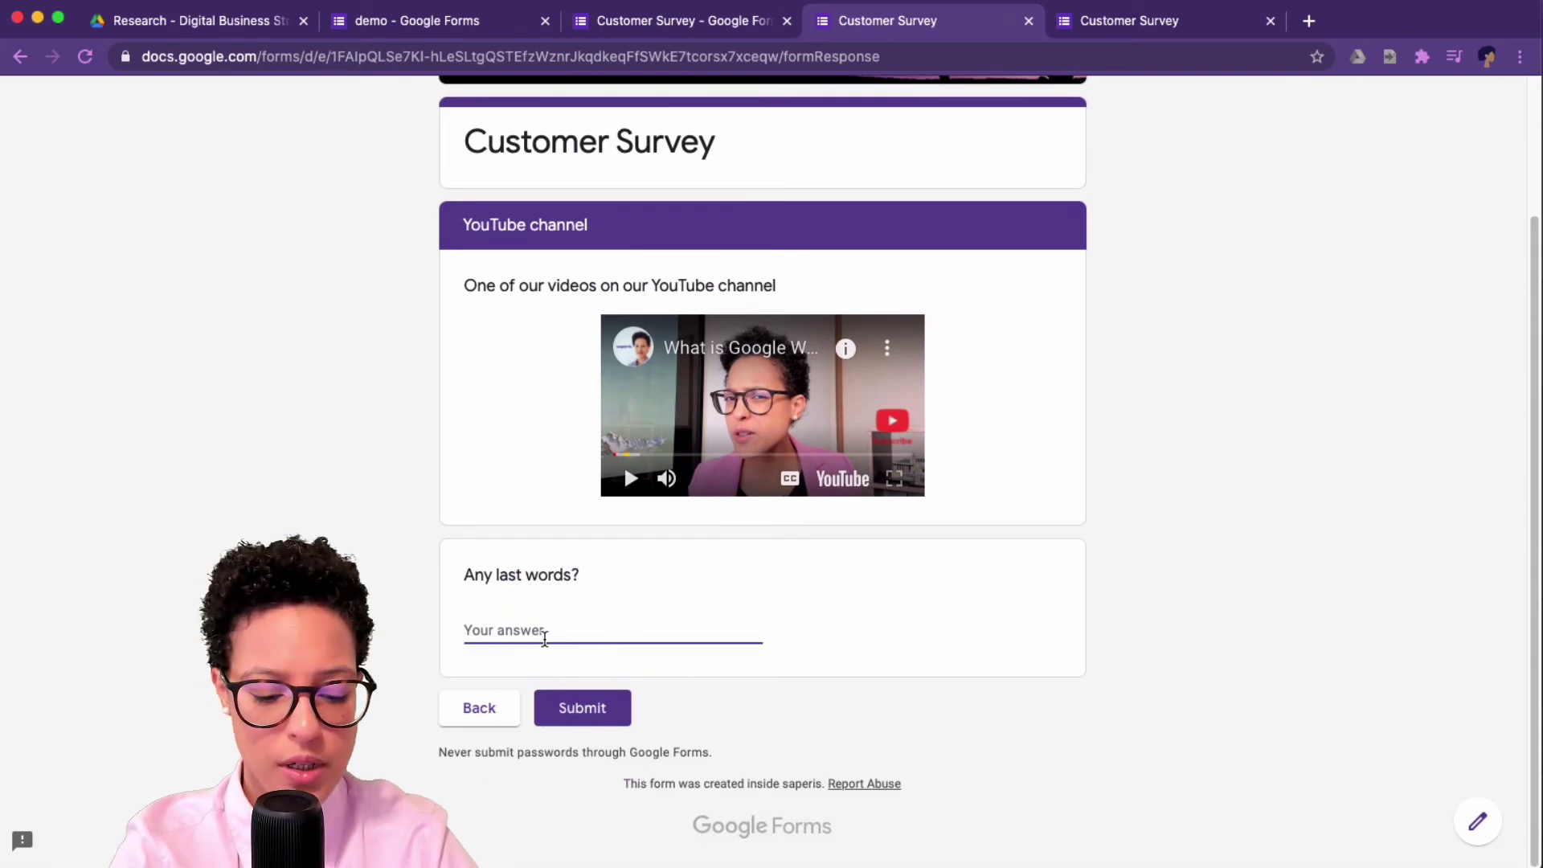
{"action": "type", "text": "random words..."}
{"action": "left_click", "coordinate": [582, 707]}
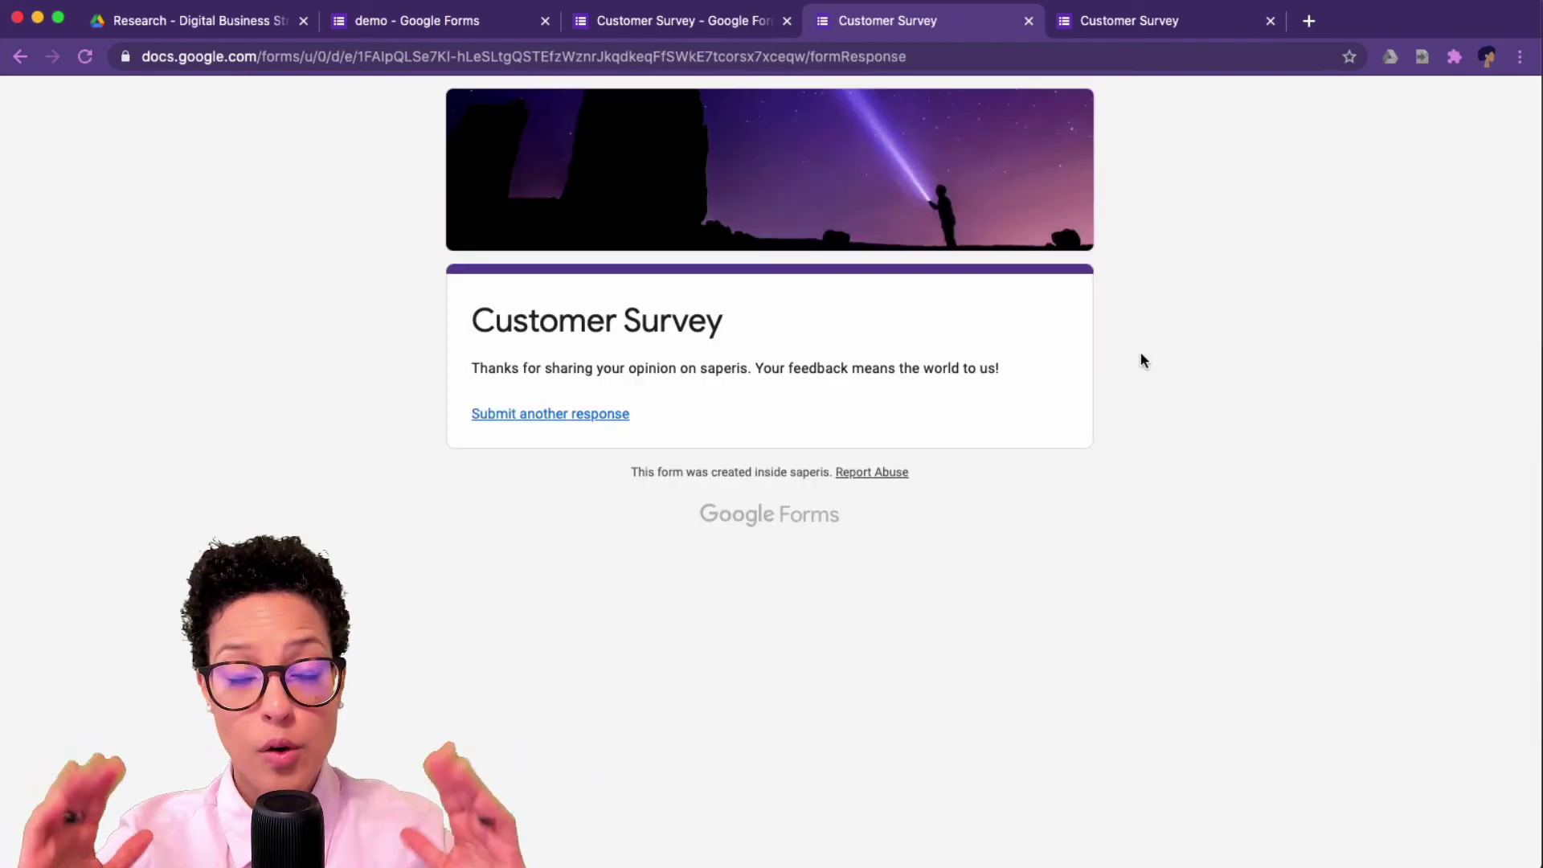
- Return to the Customer Survey editor and review the 2-response summary charts
{"action": "left_click", "coordinate": [717, 16]}
{"action": "scroll", "coordinate": [1189, 634], "scroll_direction": "down", "scroll_amount": 5}
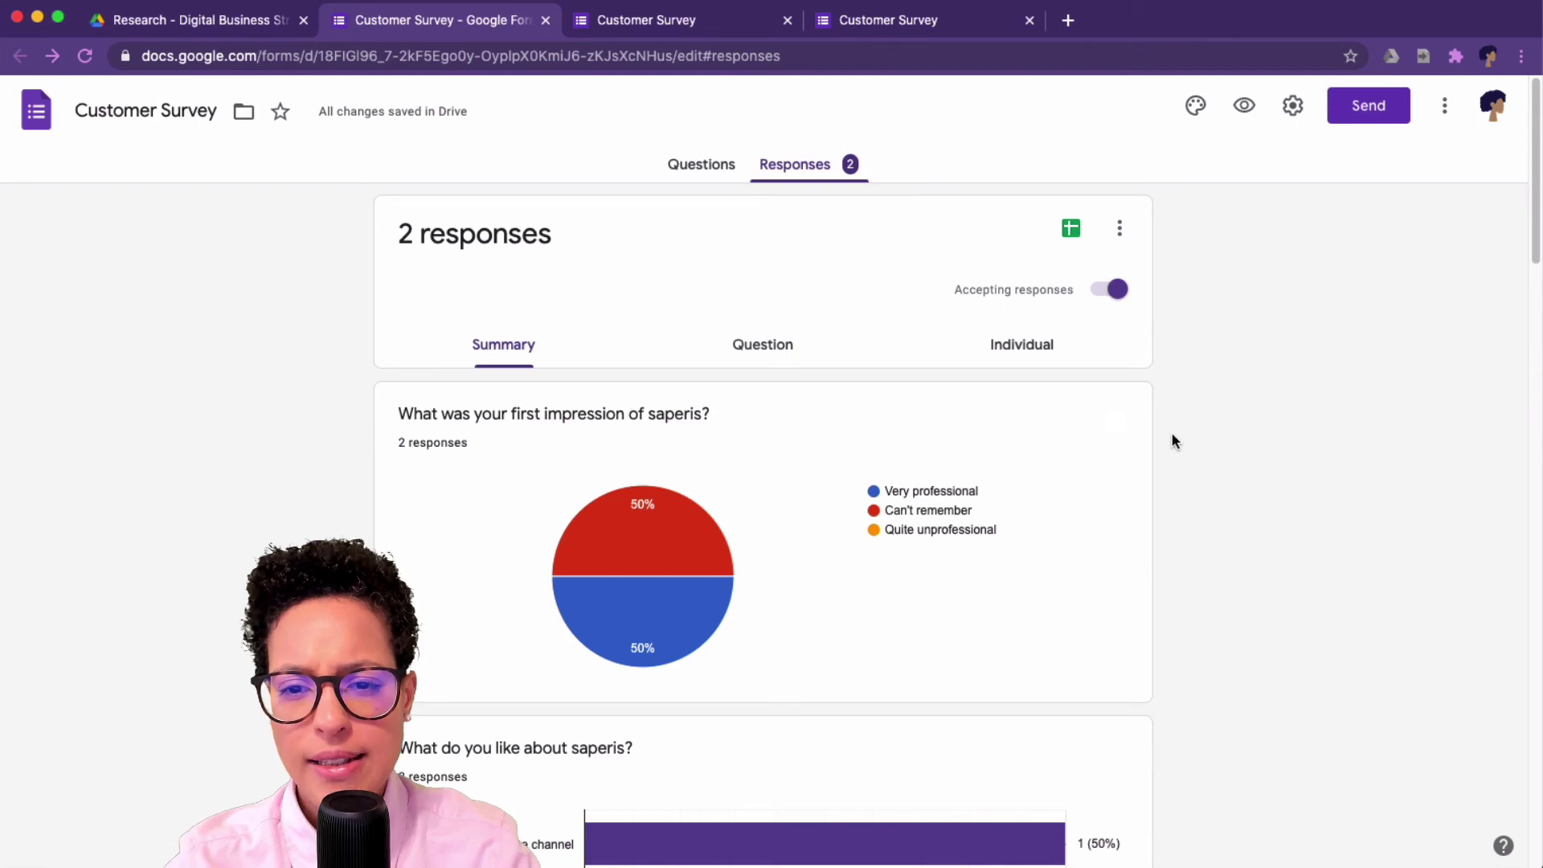
{"action": "scroll", "coordinate": [1171, 441], "scroll_direction": "down", "scroll_amount": 4}
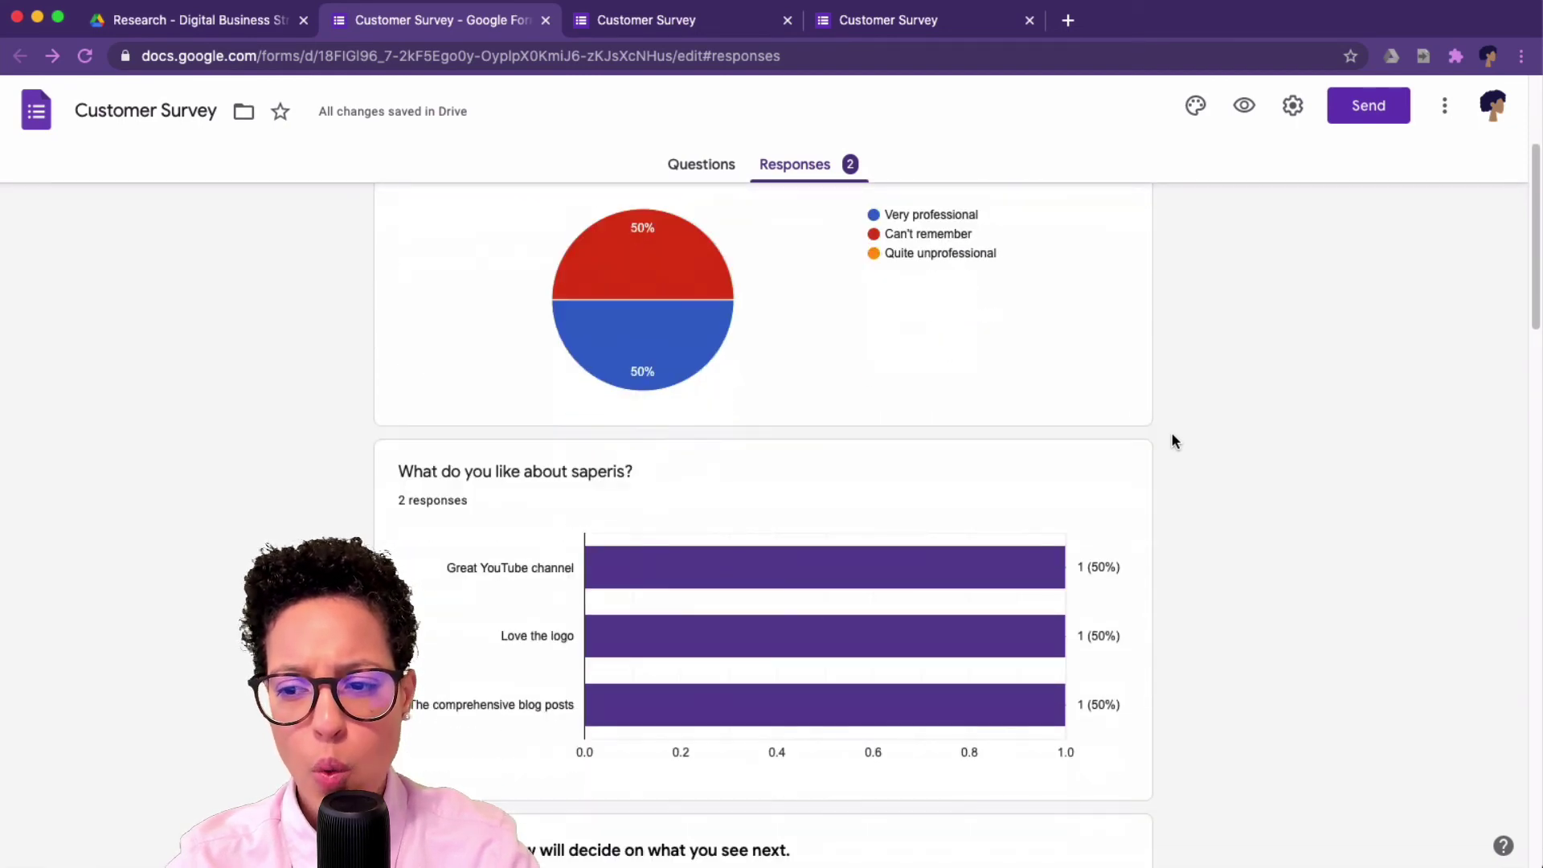
{"action": "scroll", "coordinate": [1172, 441], "scroll_direction": "down", "scroll_amount": 10}
{"action": "scroll", "coordinate": [1171, 441], "scroll_direction": "down", "scroll_amount": 8}
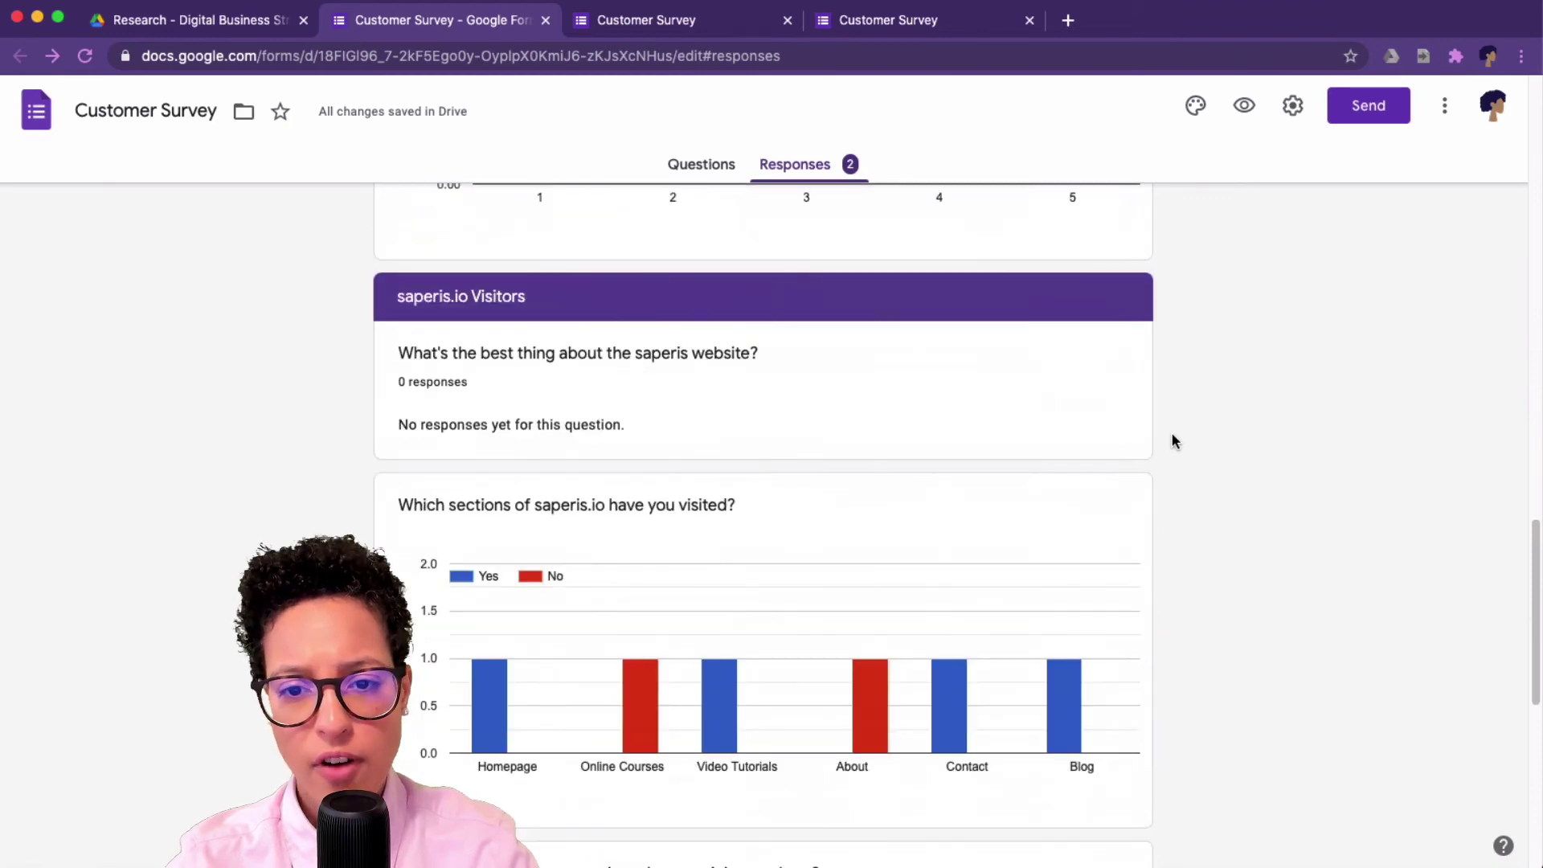
{"action": "scroll", "coordinate": [1171, 440], "scroll_direction": "down", "scroll_amount": 5}
{"action": "scroll", "coordinate": [1171, 440], "scroll_direction": "down", "scroll_amount": 3}
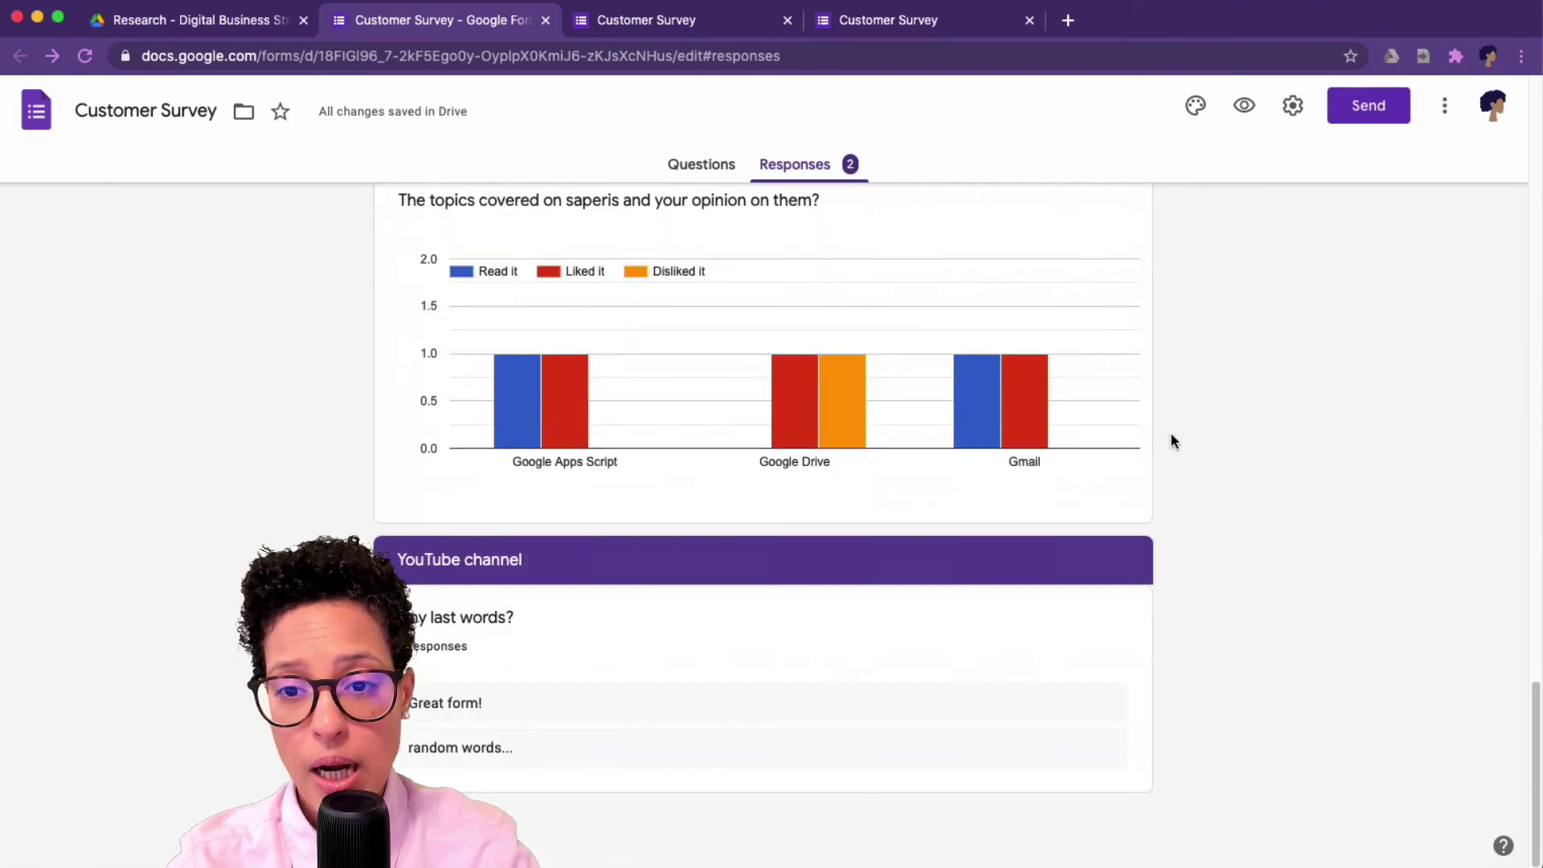
{"action": "scroll", "coordinate": [1171, 440], "scroll_direction": "up", "scroll_amount": 18}
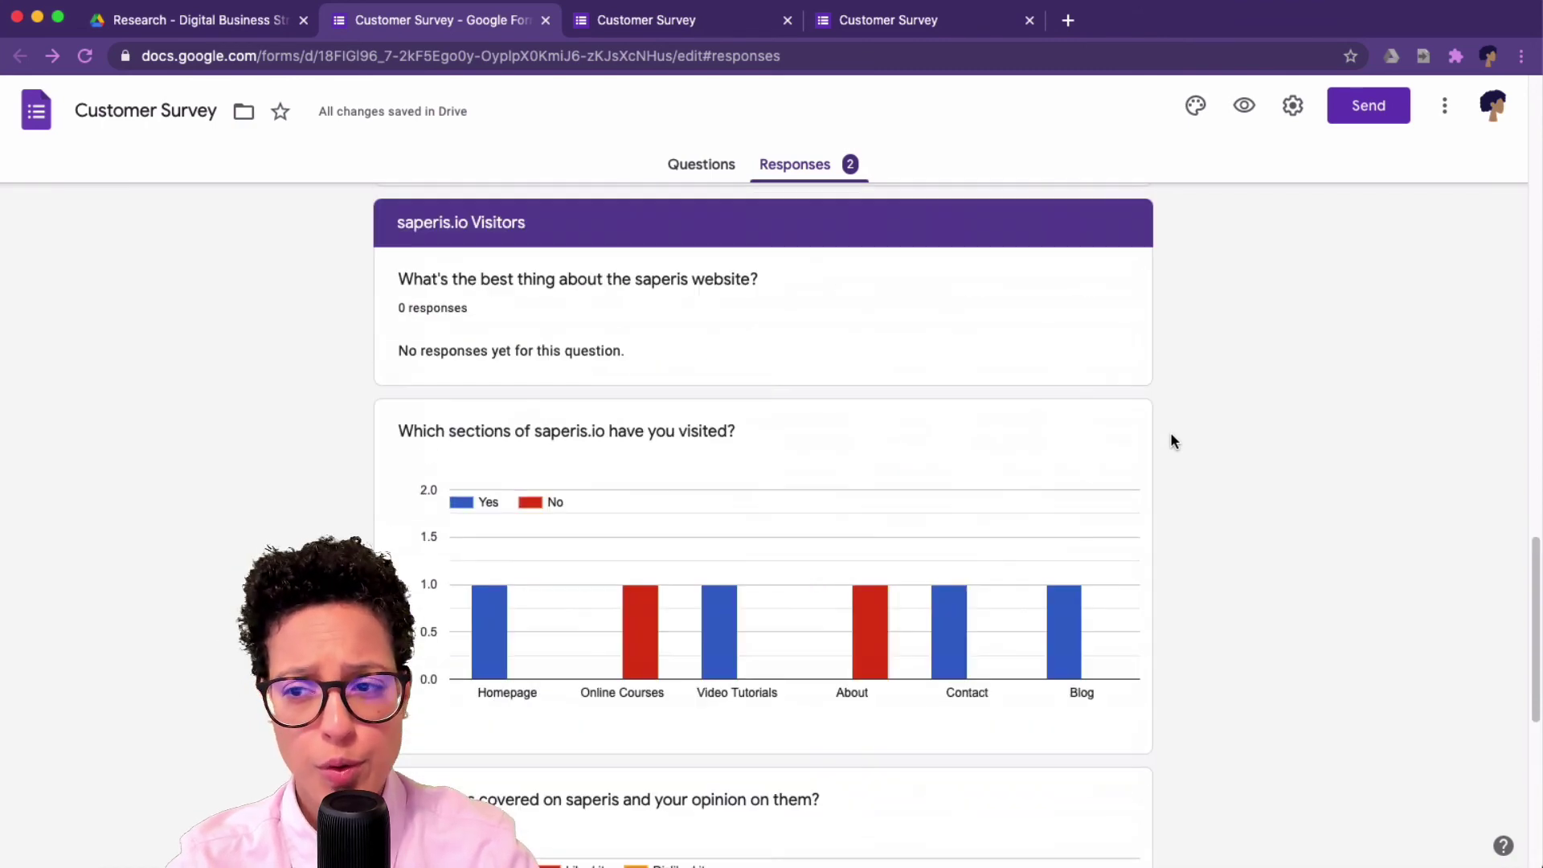
{"action": "scroll", "coordinate": [1171, 440], "scroll_direction": "up", "scroll_amount": 5}
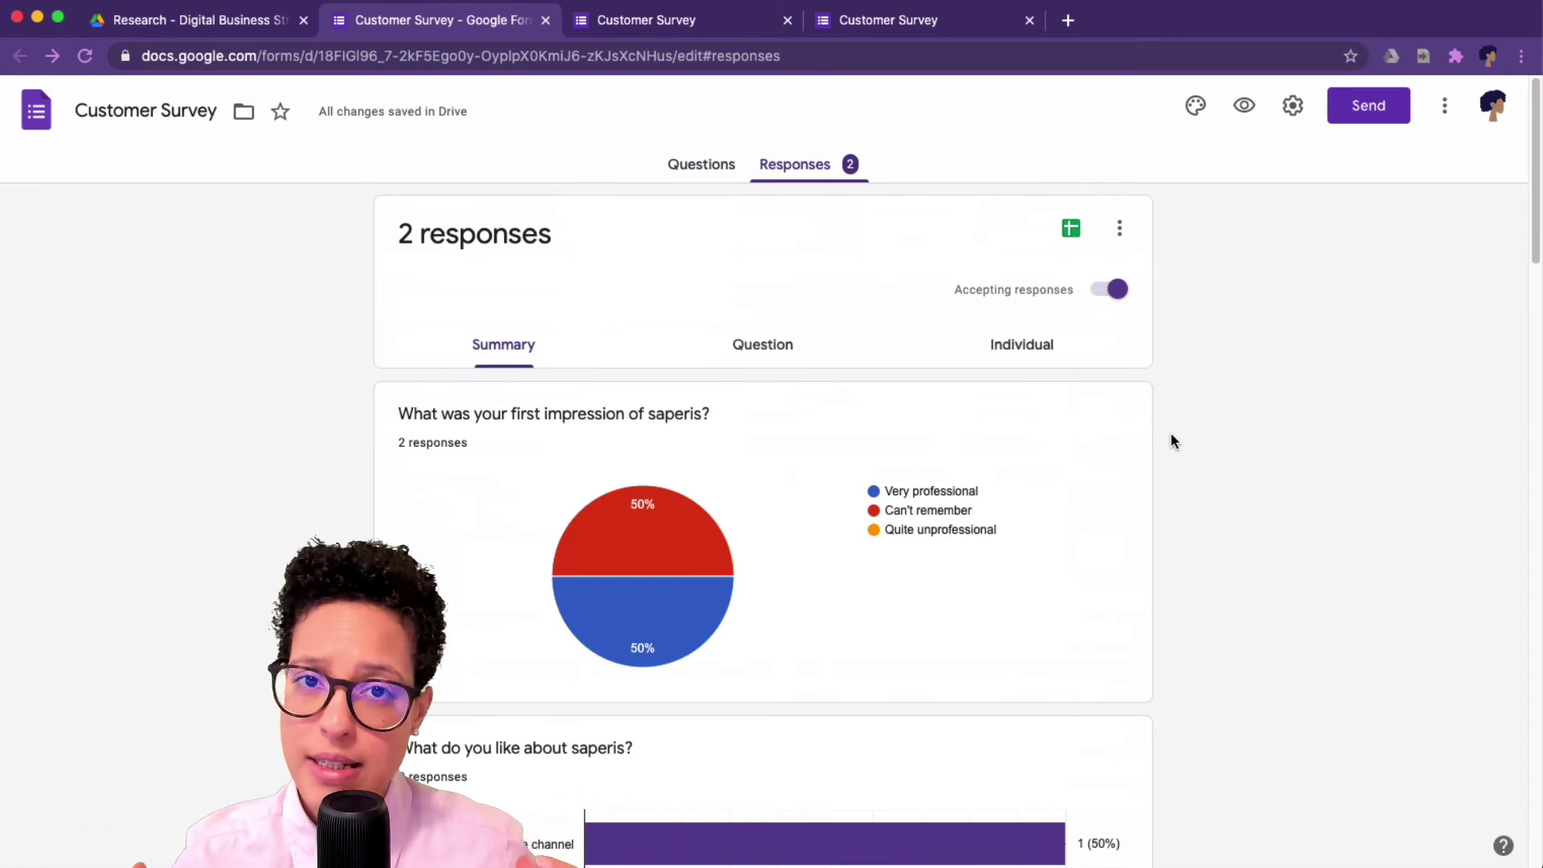
- Create a new Customer Survey (Responses) spreadsheet linked to the form's responses
{"action": "left_click", "coordinate": [1071, 231]}
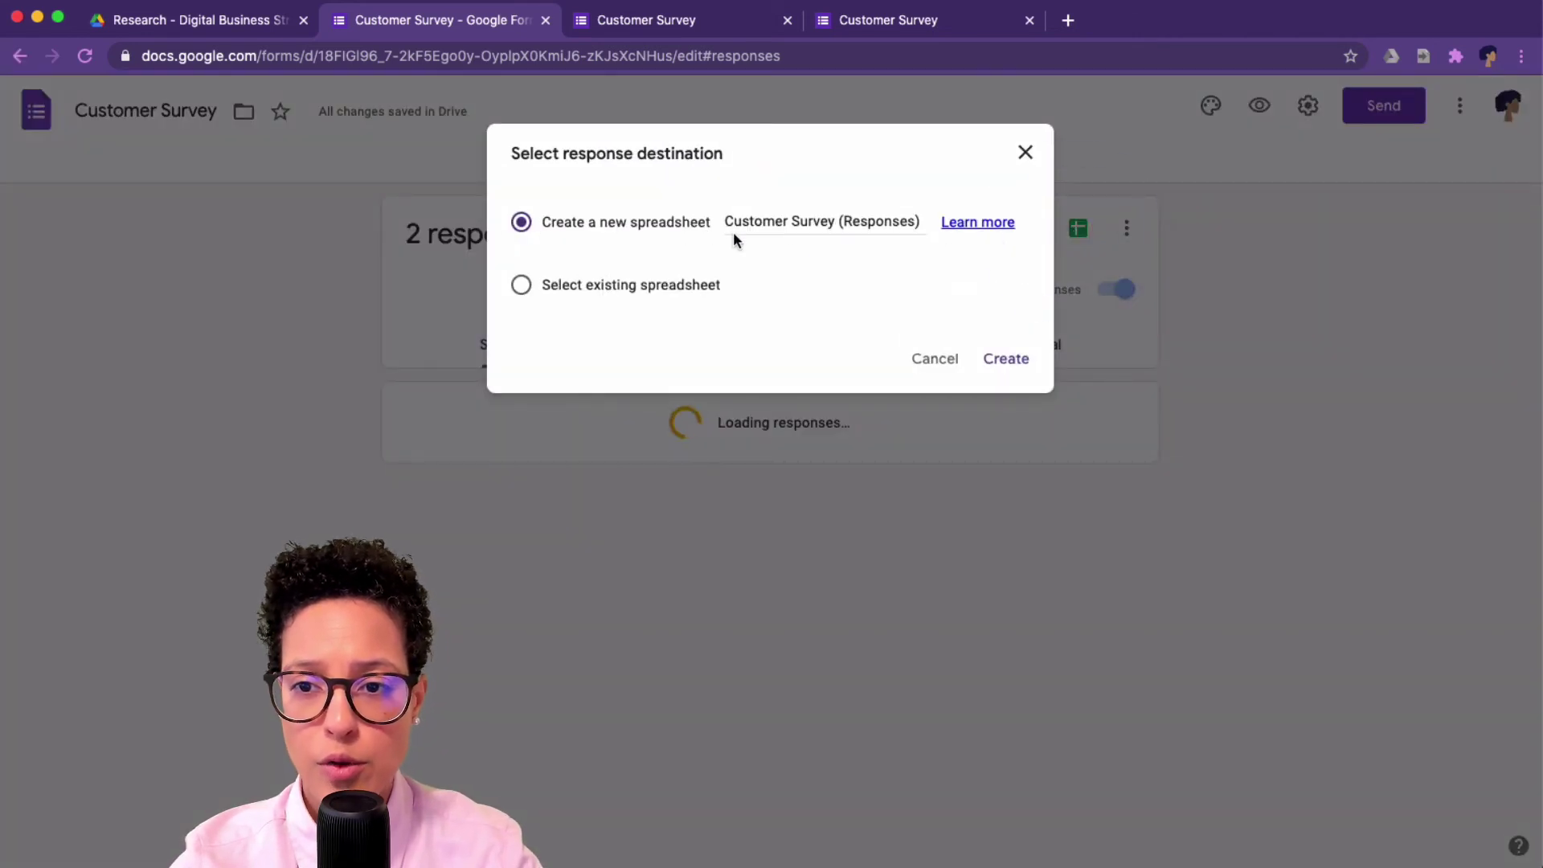
{"action": "left_click", "coordinate": [1006, 360]}
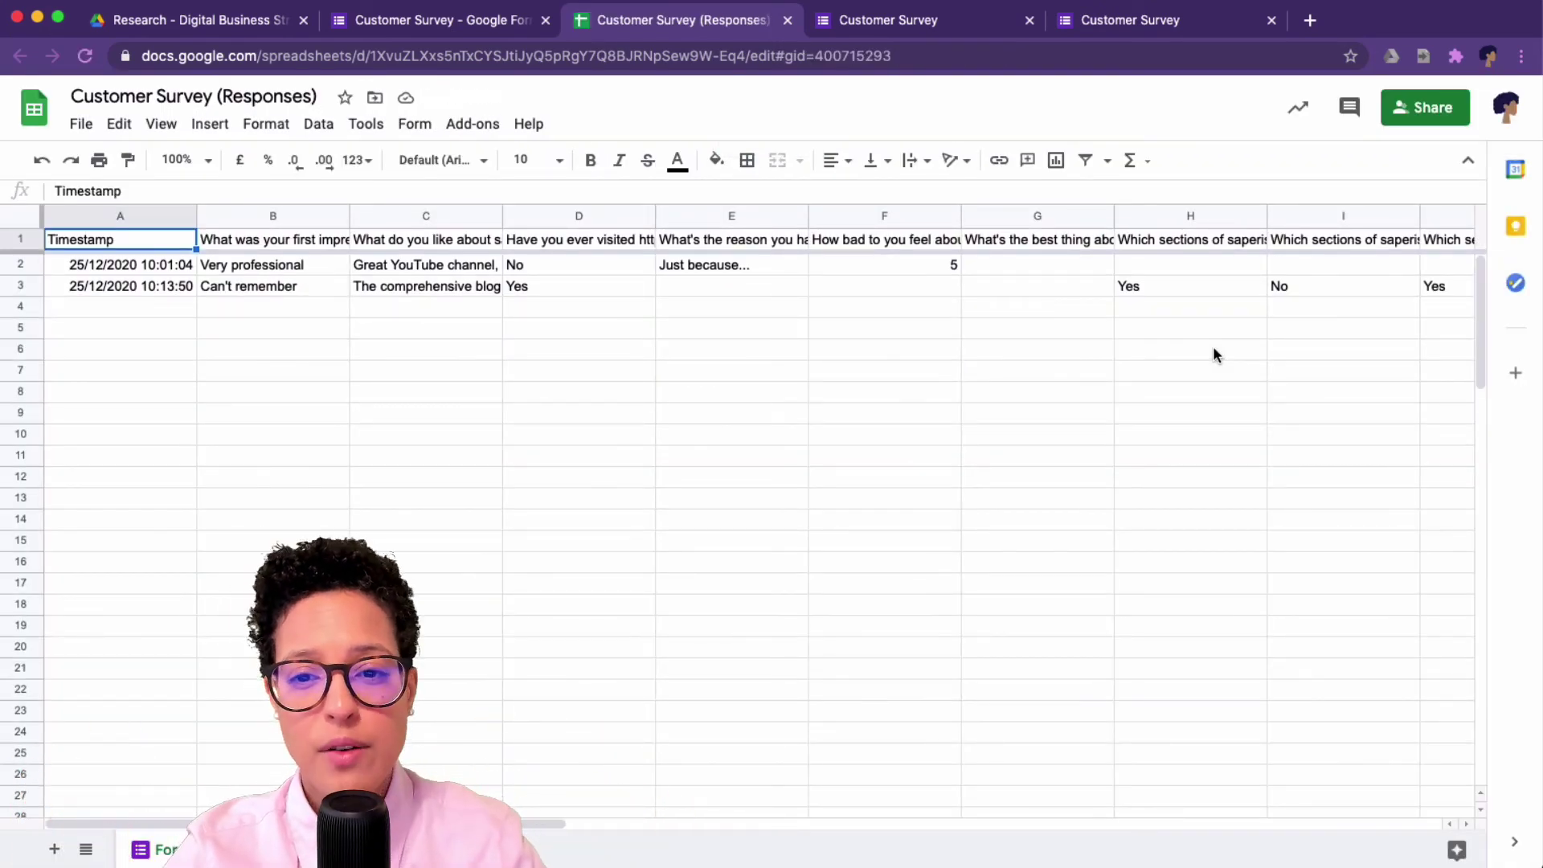
{"action": "mouse_move", "coordinate": [418, 824]}
{"action": "left_mouse_down"}
{"action": "mouse_move", "coordinate": [1125, 836]}
{"action": "mouse_move", "coordinate": [1117, 866]}
{"action": "mouse_move", "coordinate": [421, 828]}
{"action": "left_mouse_up"}
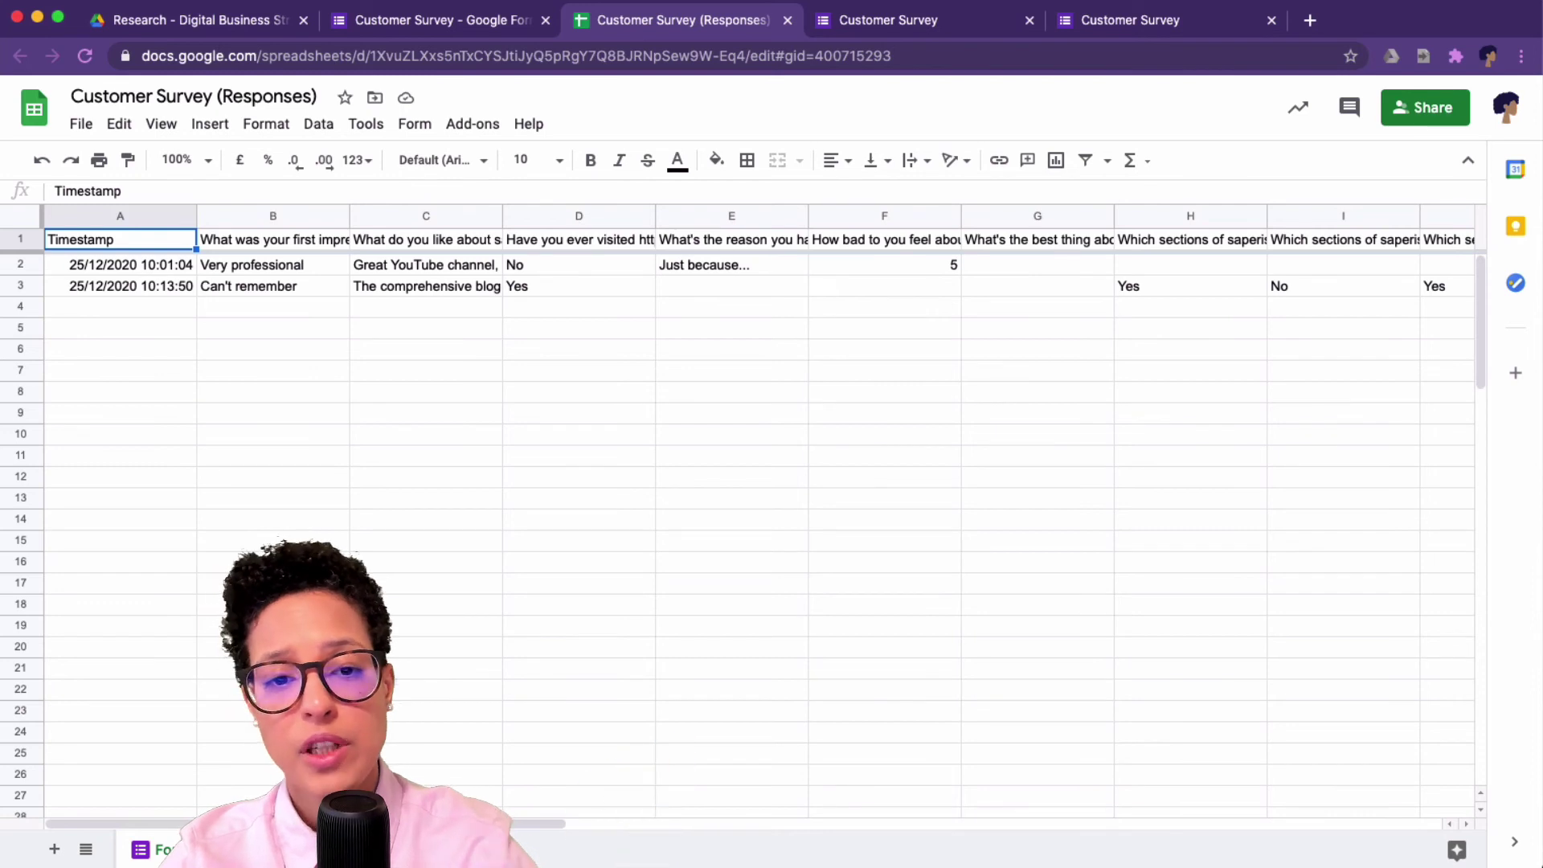
{"action": "left_click", "coordinate": [123, 272]}
{"action": "key", "text": "Down"}
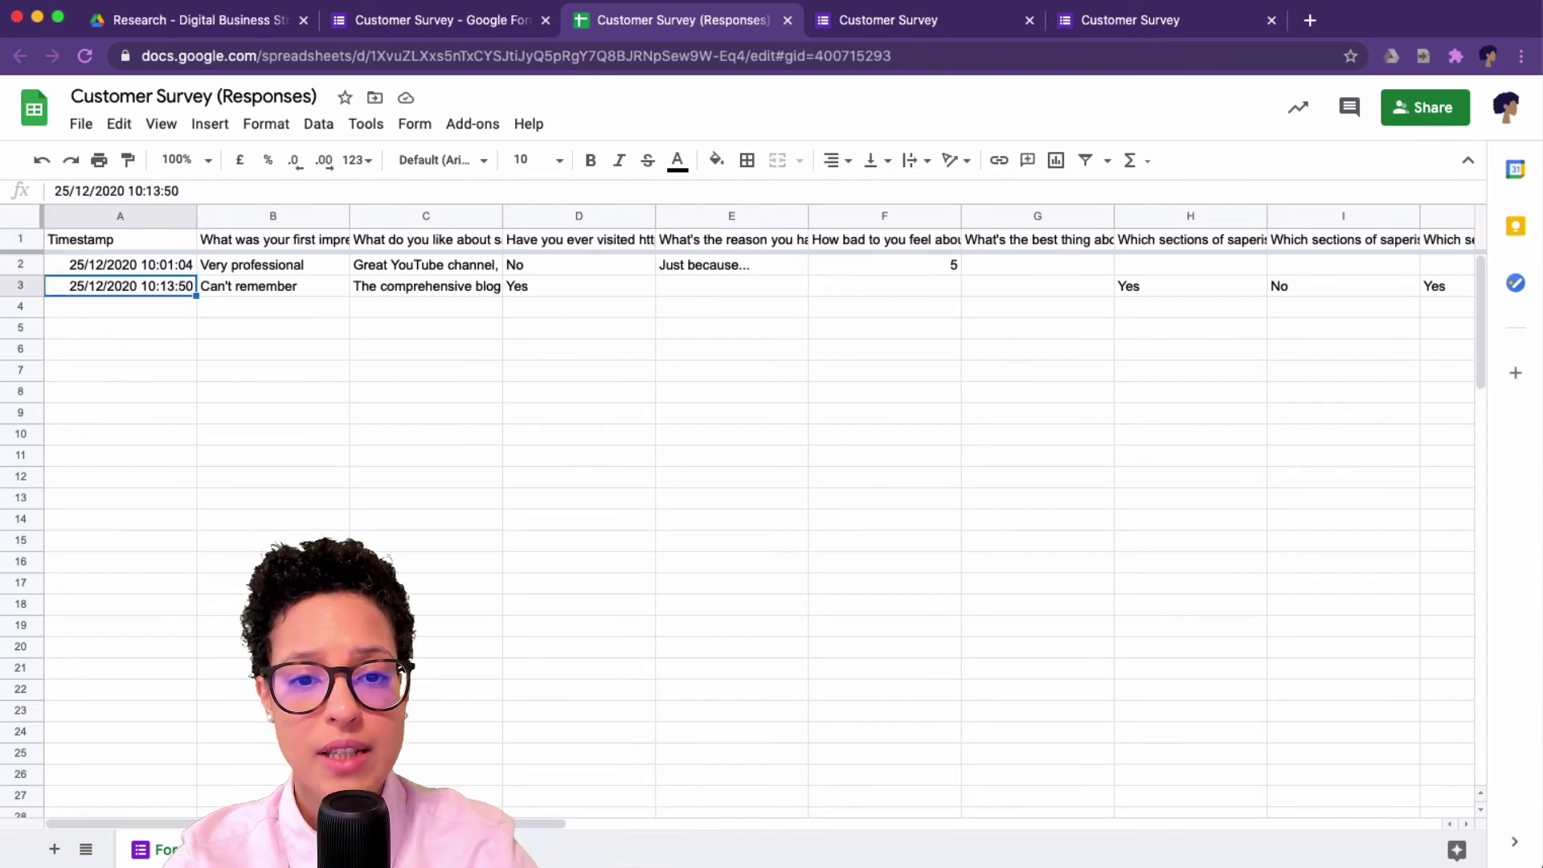
{"action": "left_click", "coordinate": [19, 265]}
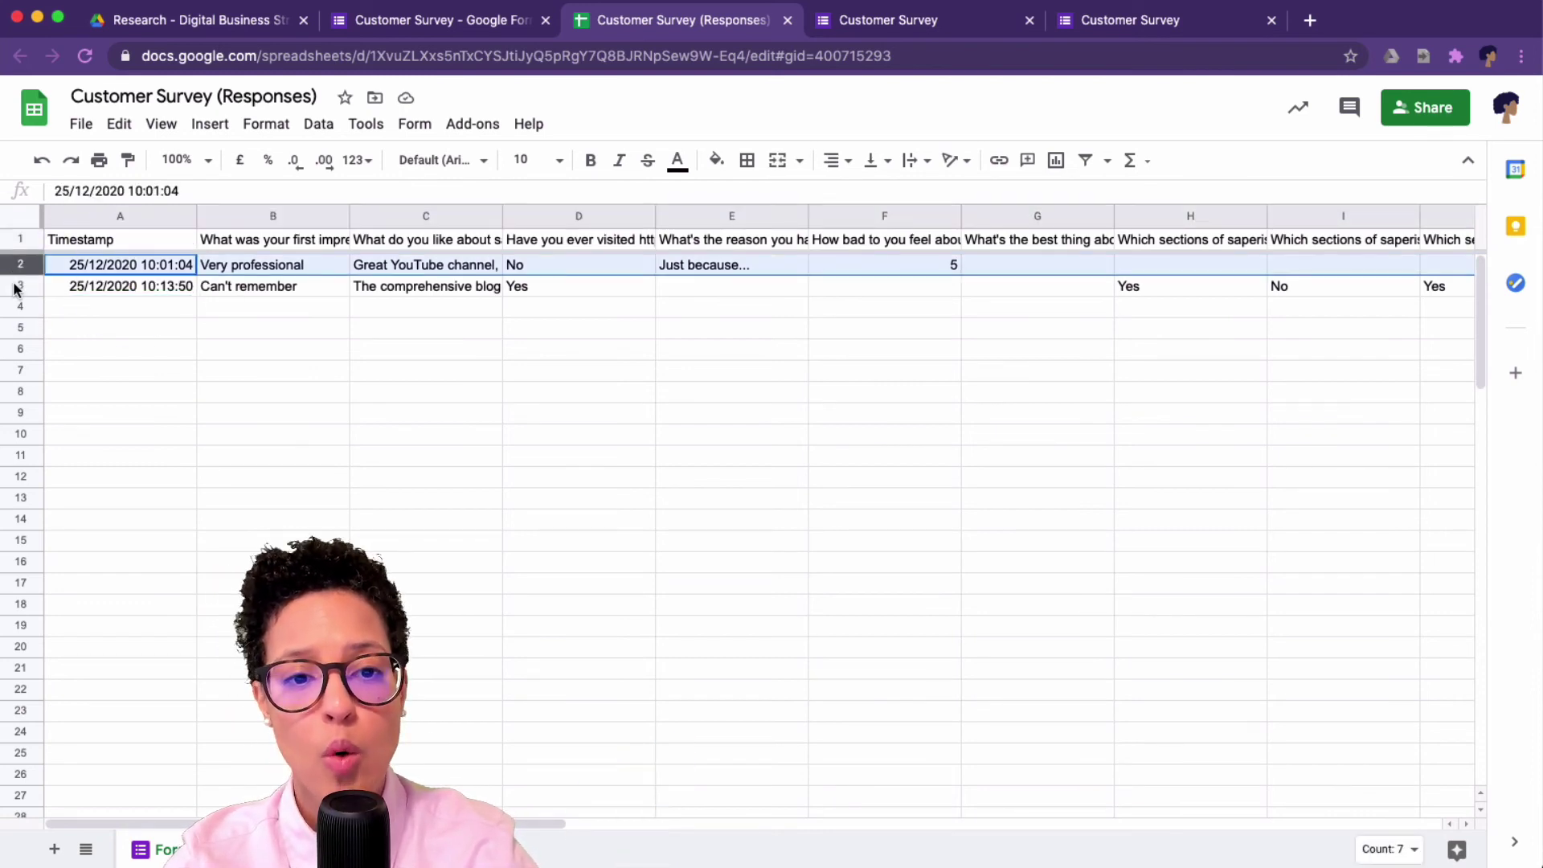
{"action": "left_click", "coordinate": [18, 286]}
{"action": "left_click", "coordinate": [251, 265]}
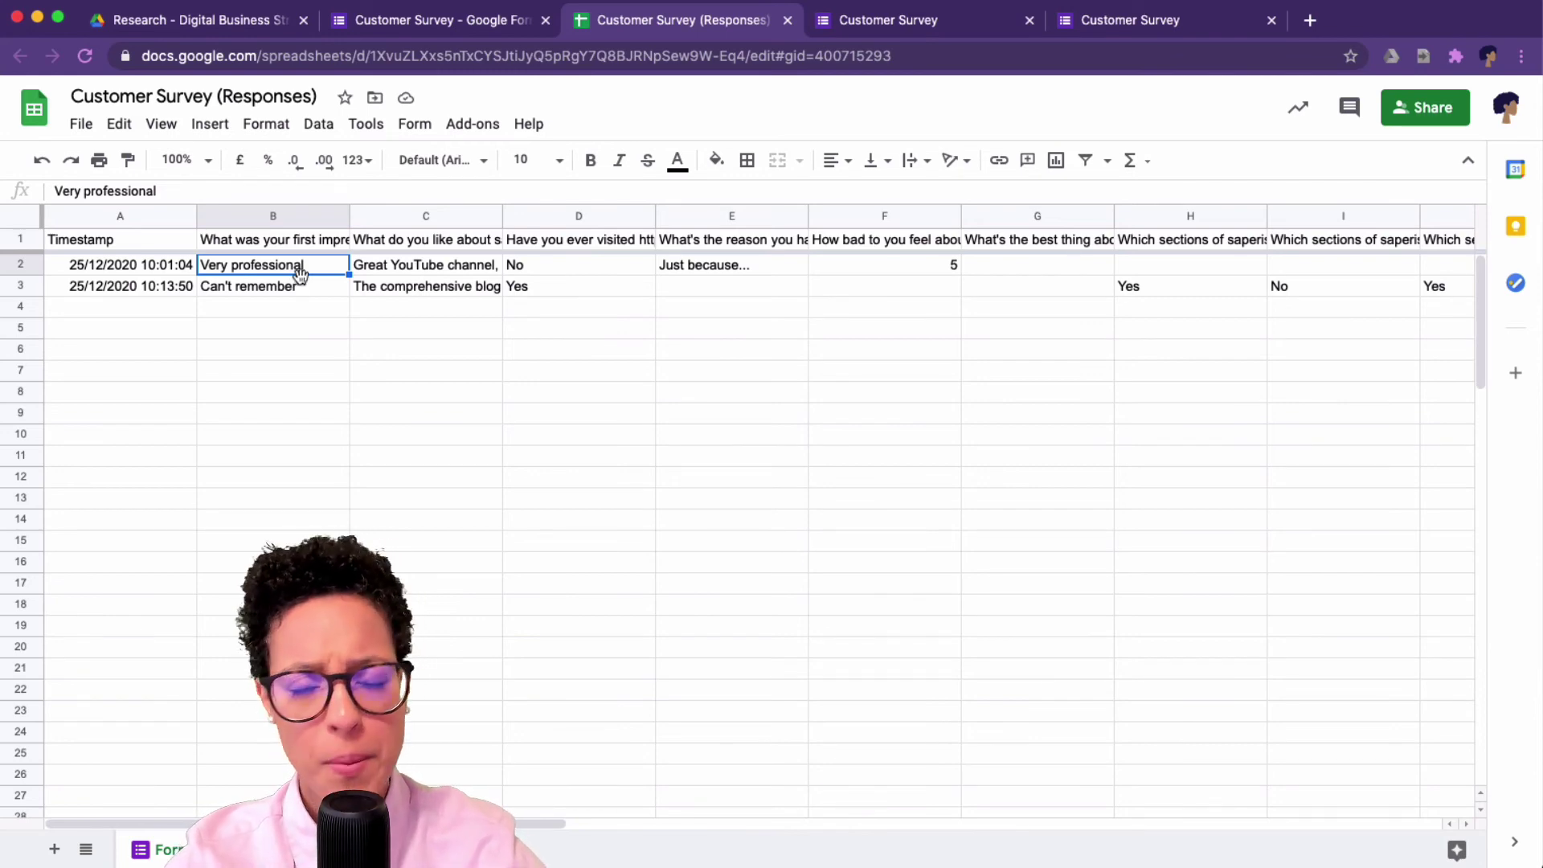
- Open the Send form email options and look over the To, Subject and Message fields
{"action": "left_click", "coordinate": [410, 17]}
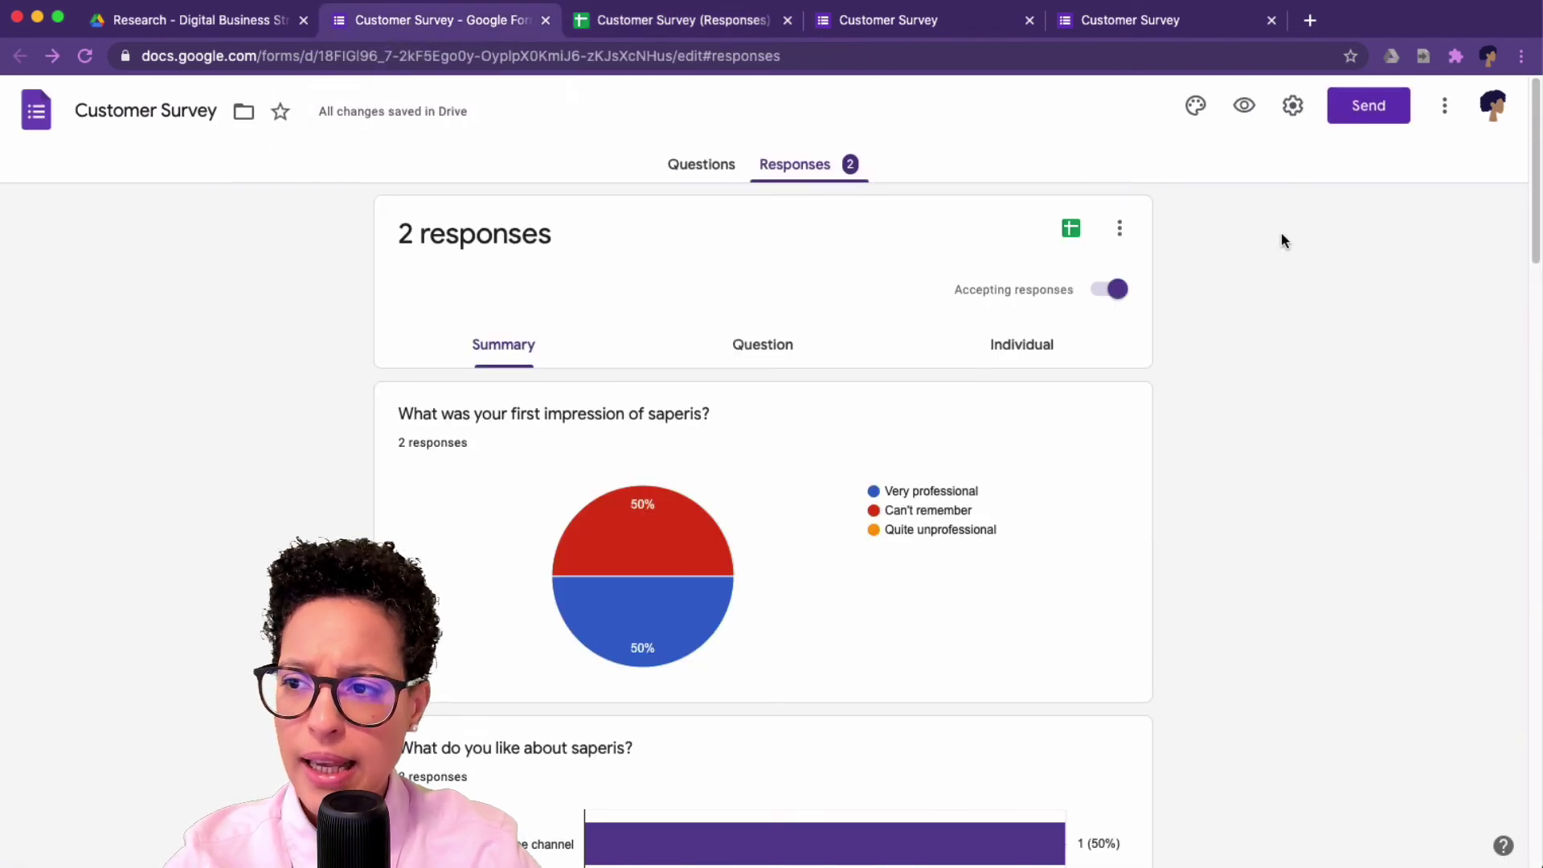
{"action": "left_click", "coordinate": [1360, 120]}
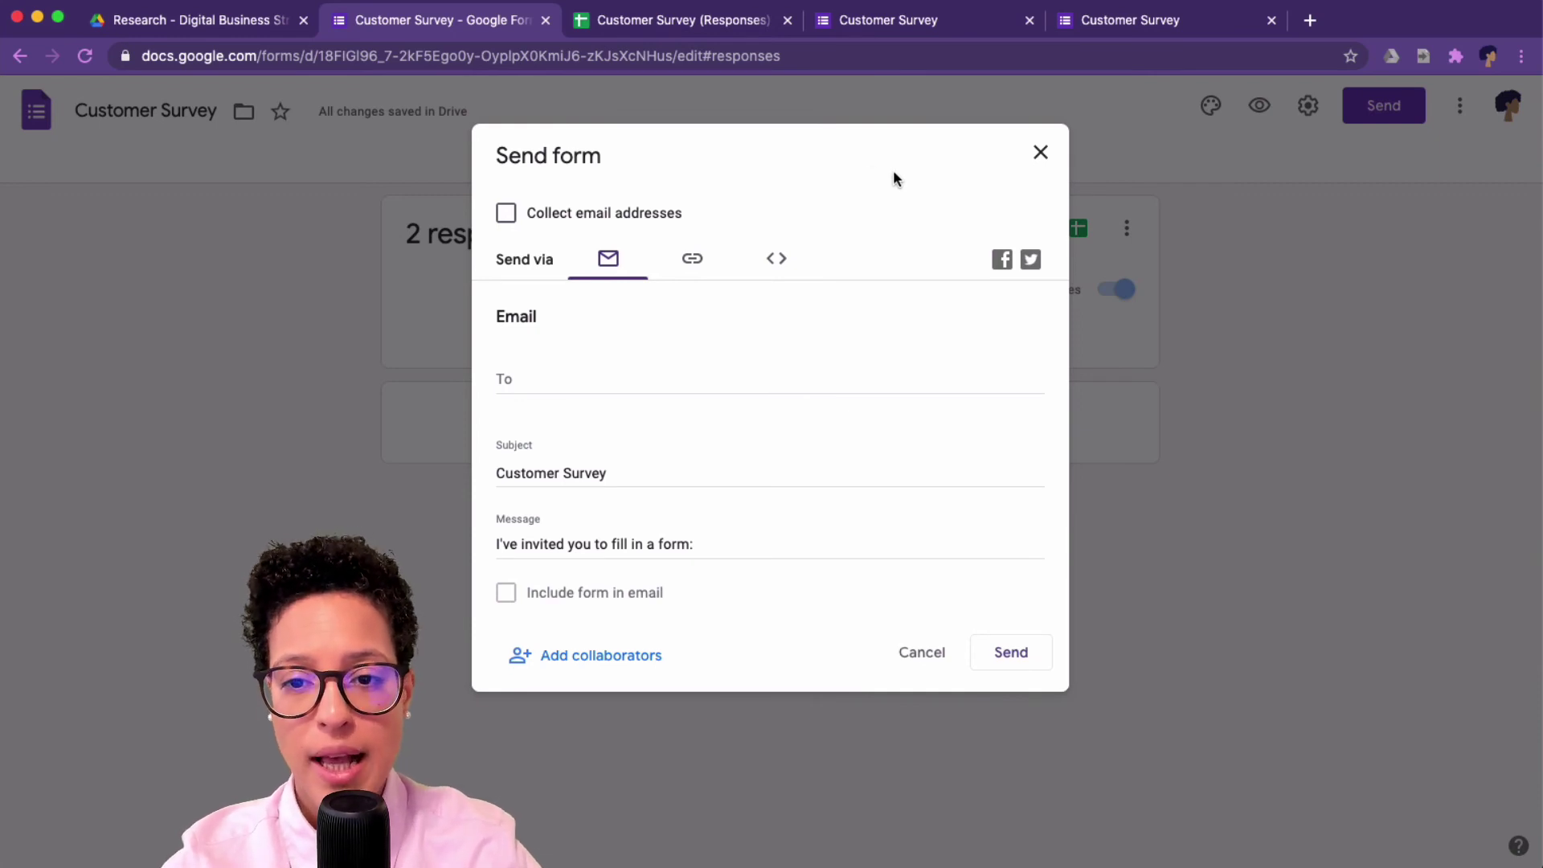
{"action": "left_click", "coordinate": [497, 379]}
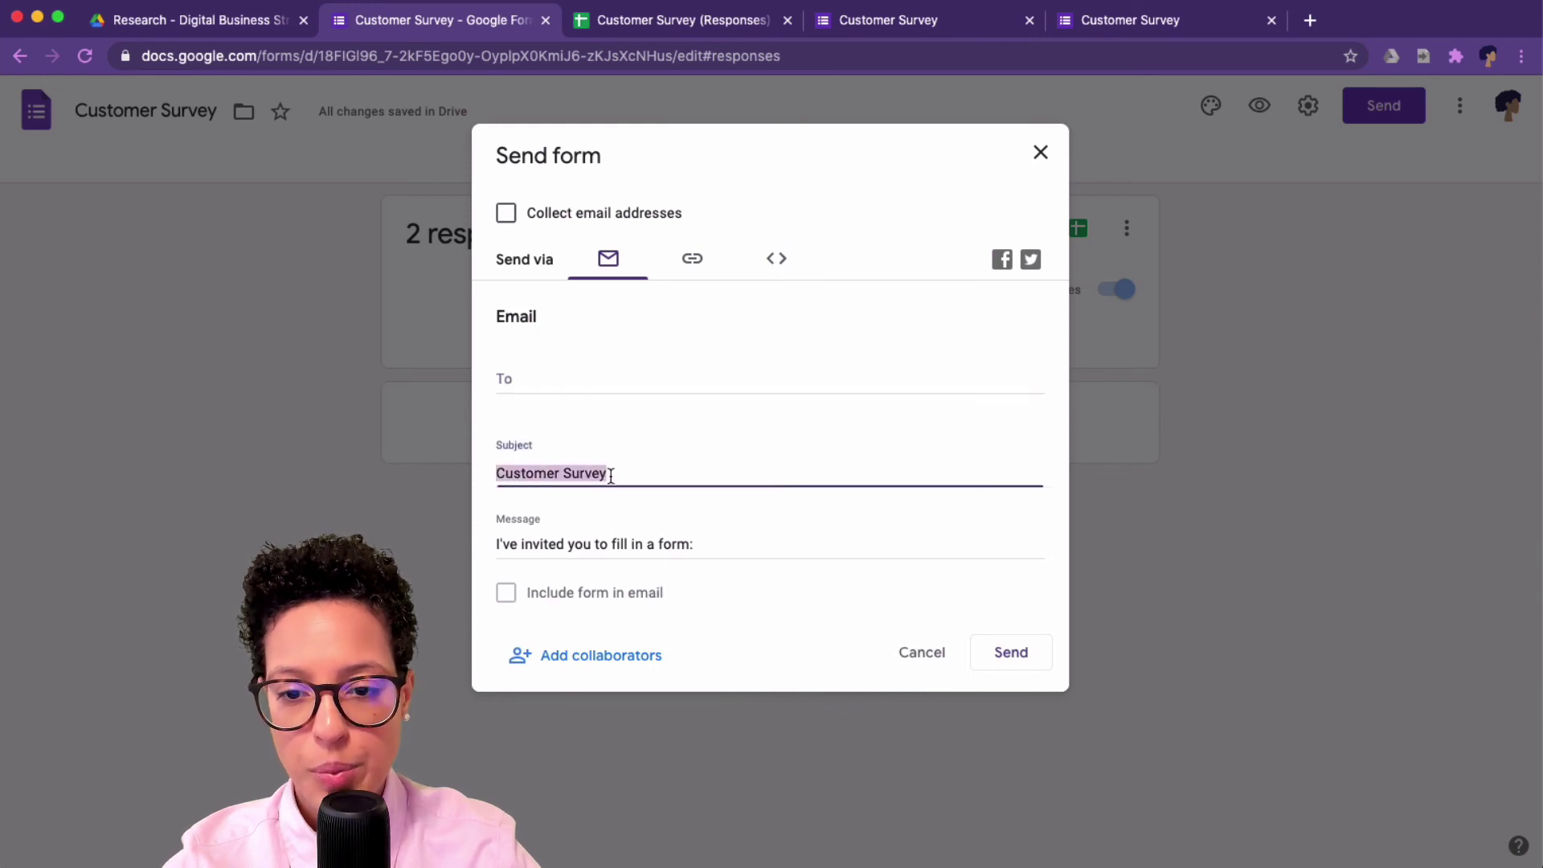
{"action": "left_click", "coordinate": [739, 541]}
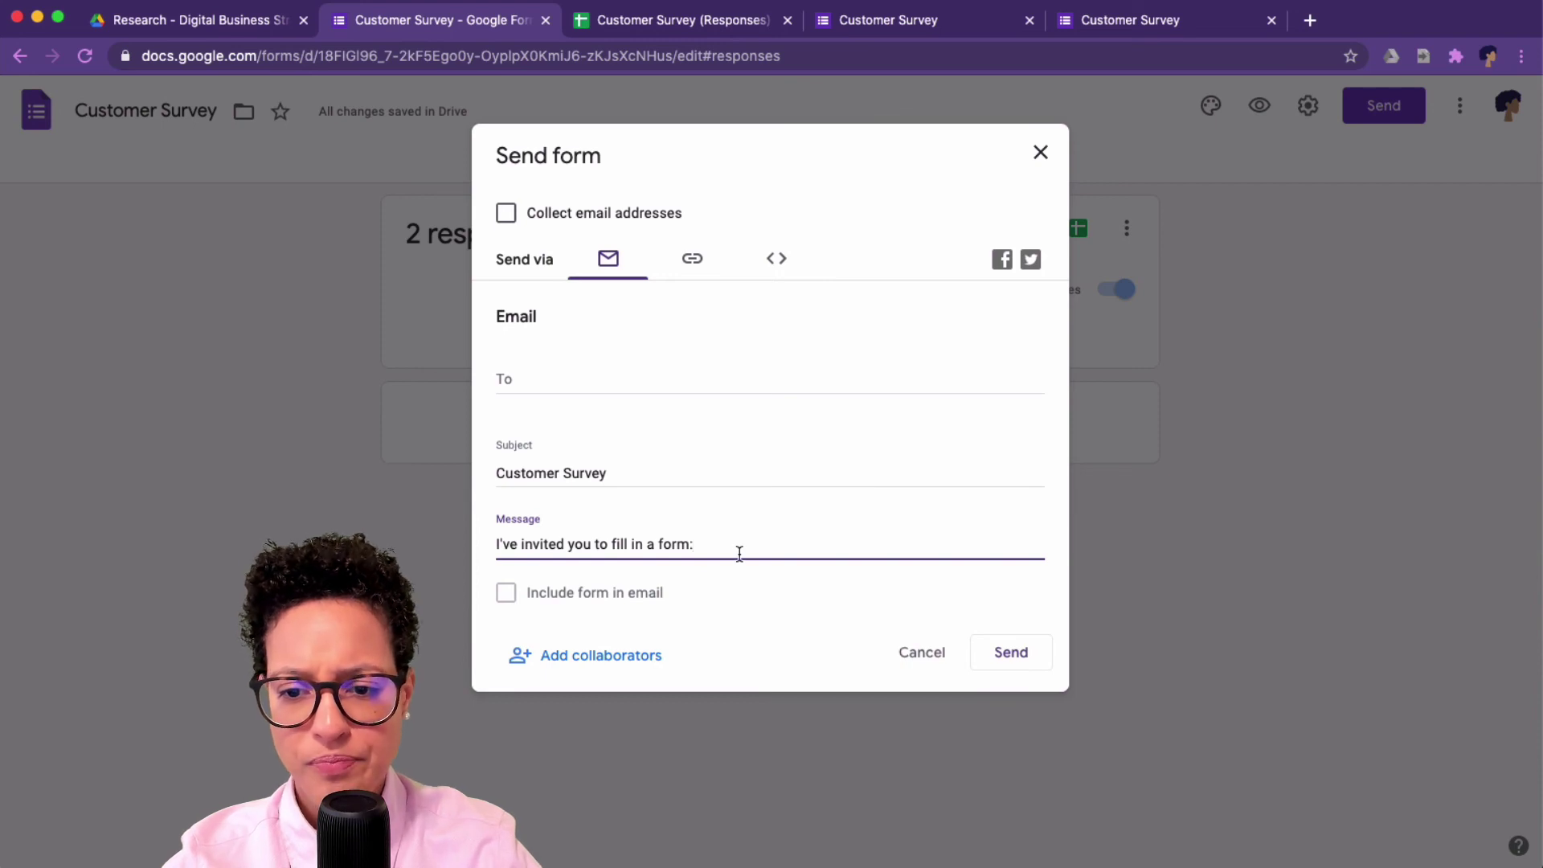
{"action": "left_click", "coordinate": [503, 596]}
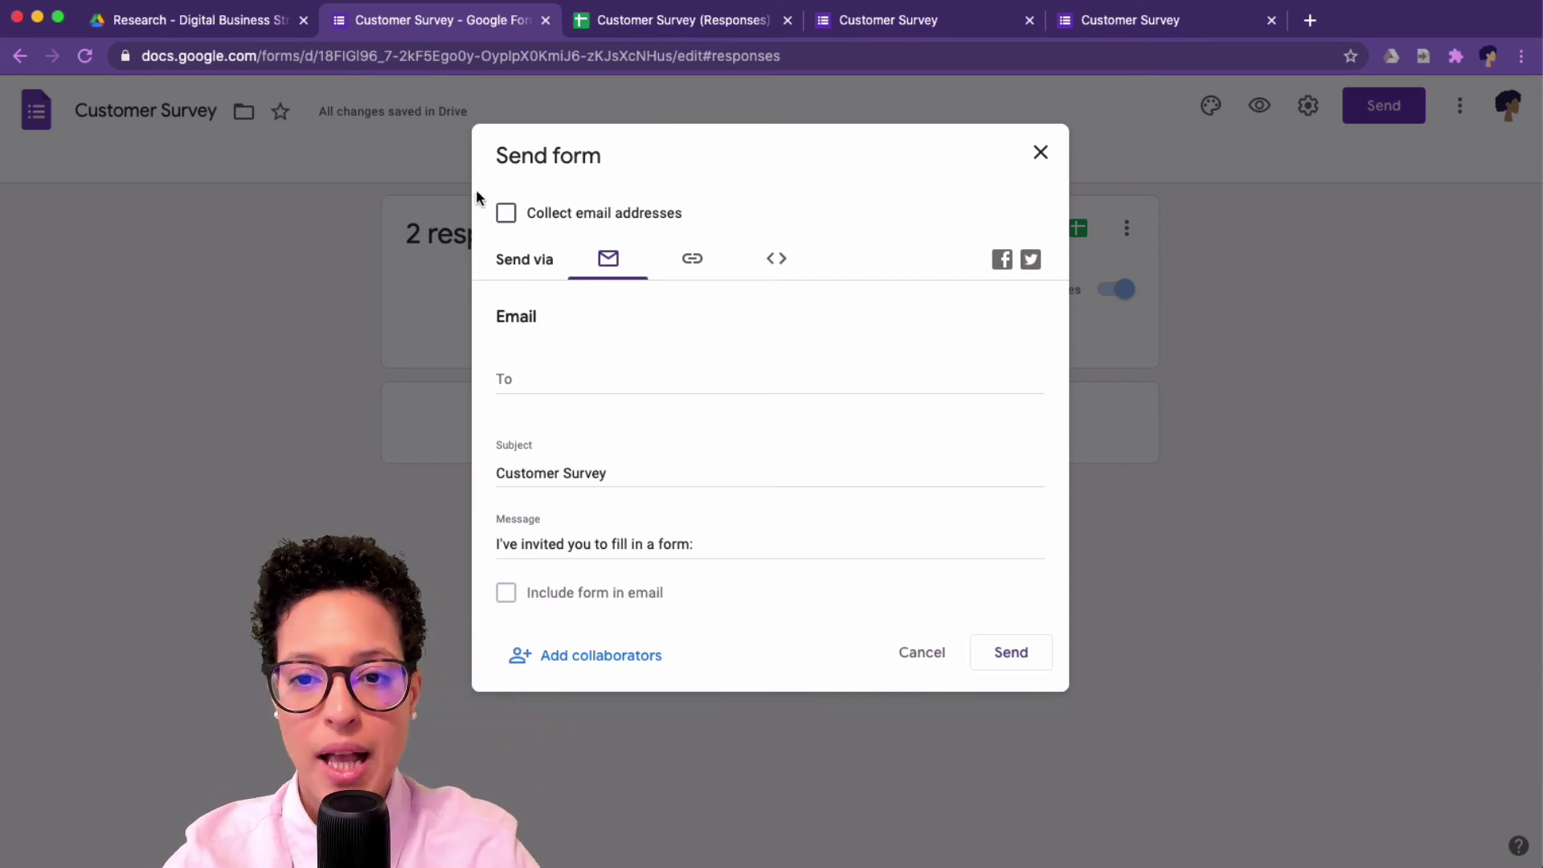
- Toggle 'Collect email addresses' on then off, and show the survey's shareable link
{"action": "left_click", "coordinate": [506, 213]}
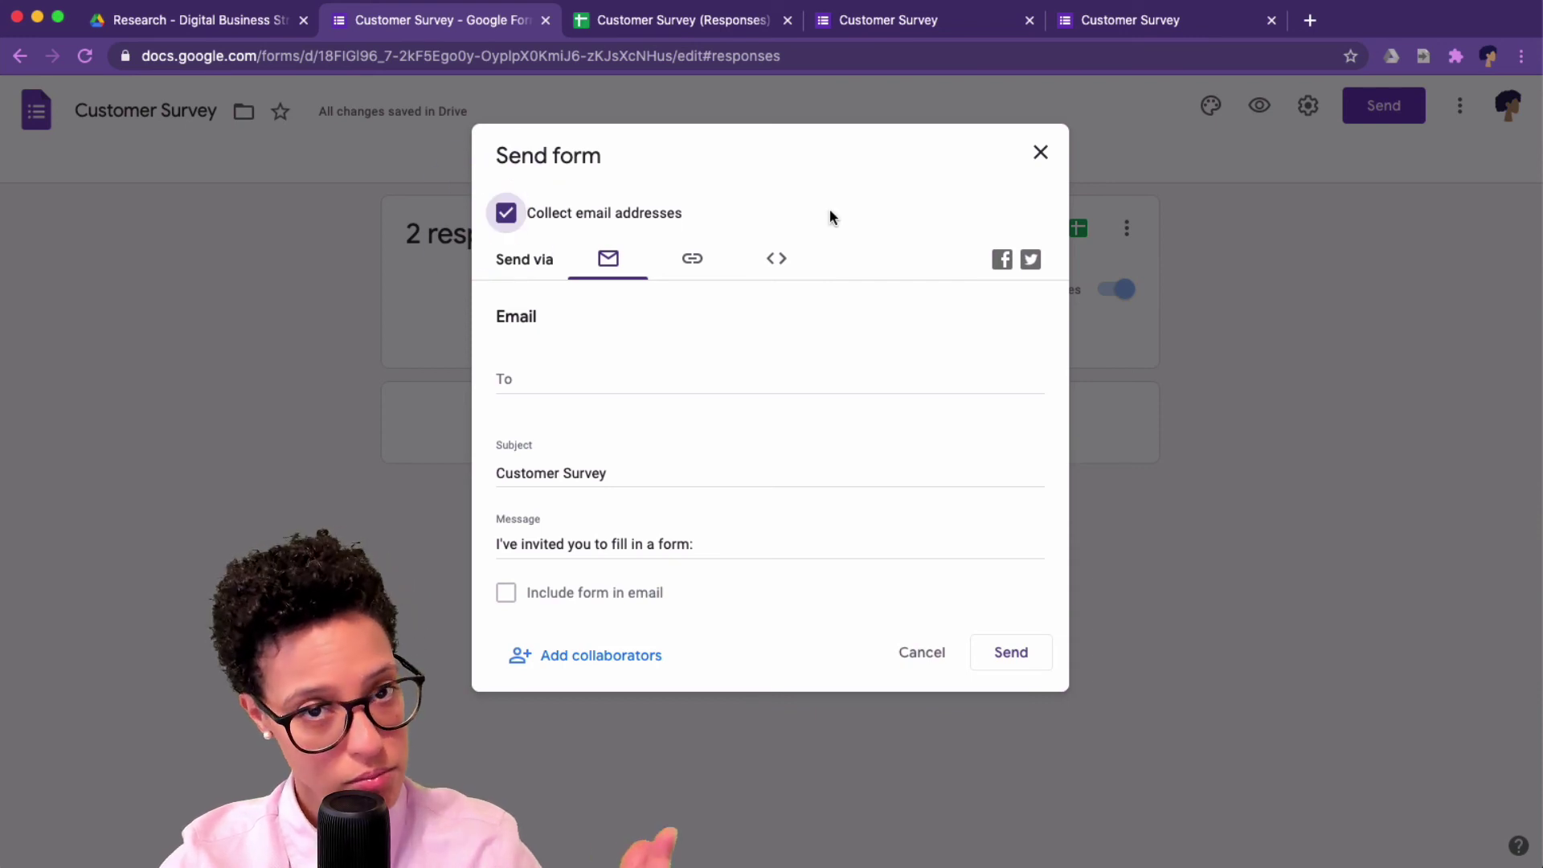
{"action": "left_click", "coordinate": [506, 213]}
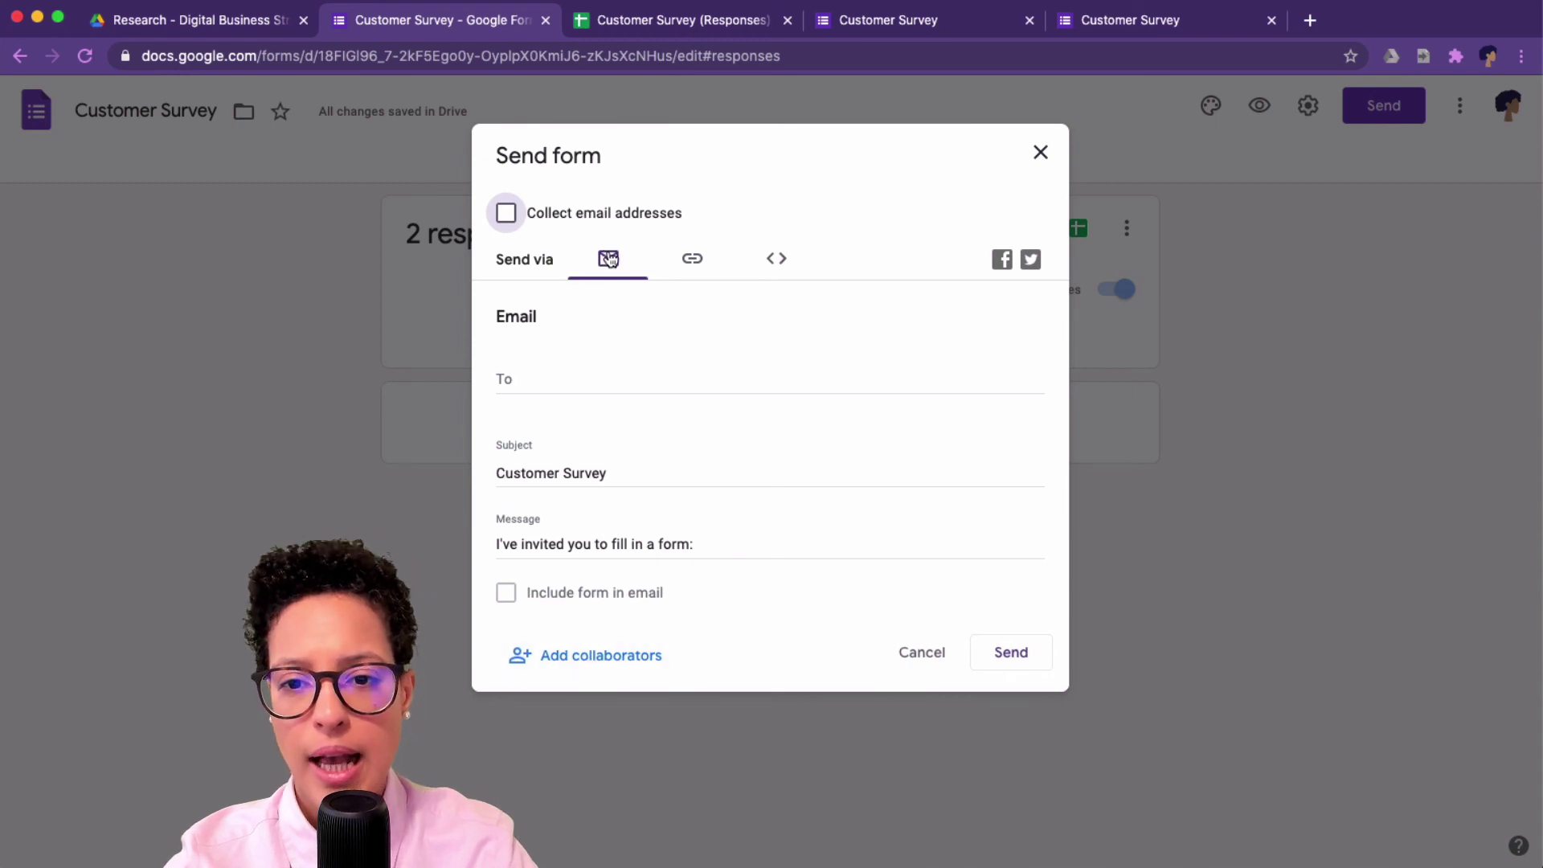
{"action": "left_click", "coordinate": [690, 267]}
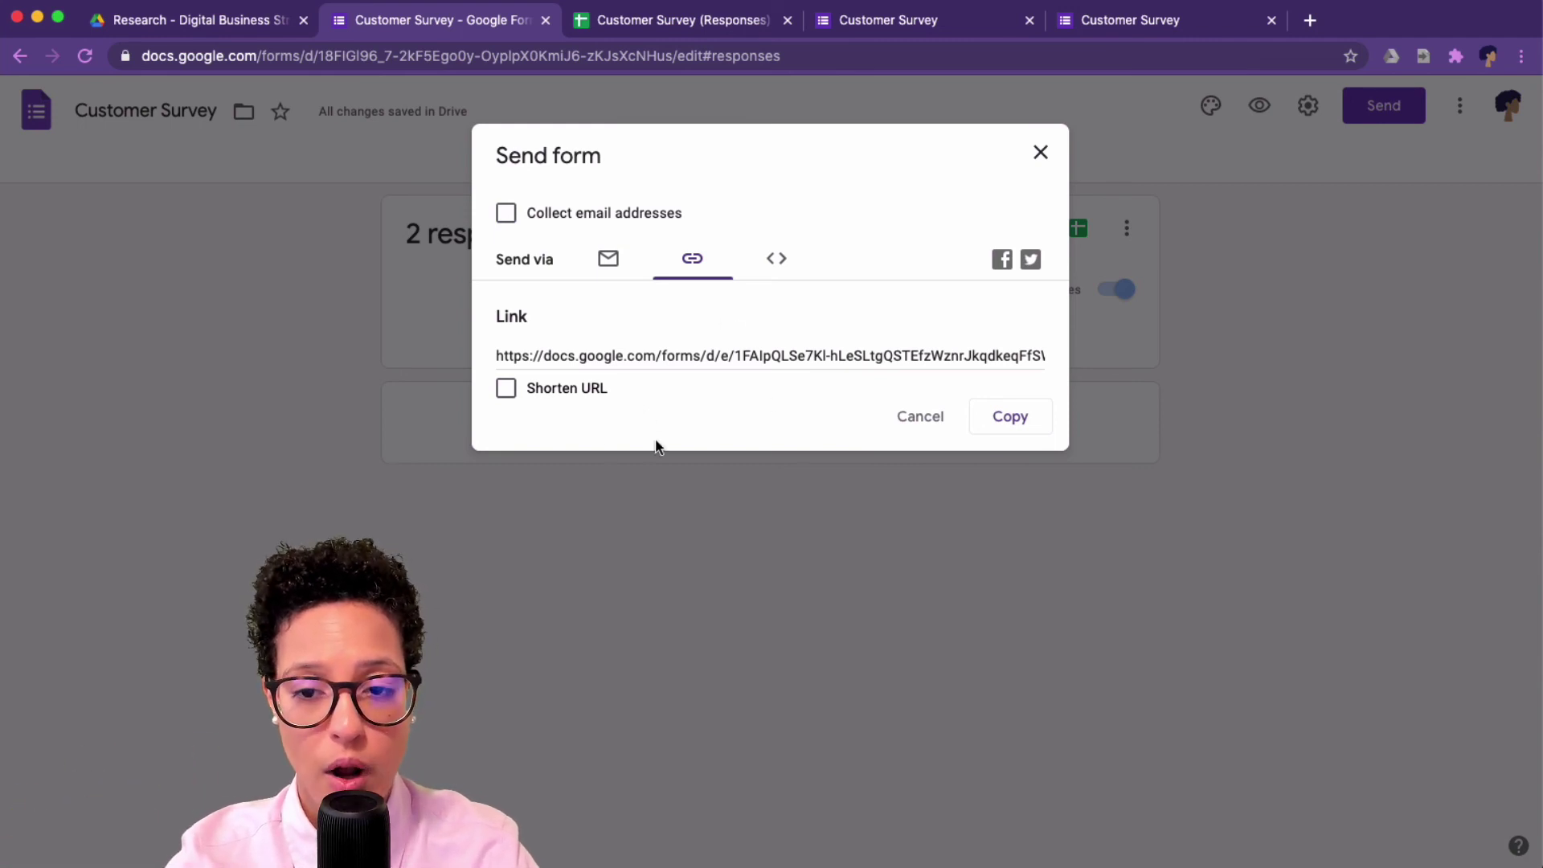
- Shorten the share link to a forms.gle address and view the 640 × 1729 px embed HTML
{"action": "left_click", "coordinate": [506, 389]}
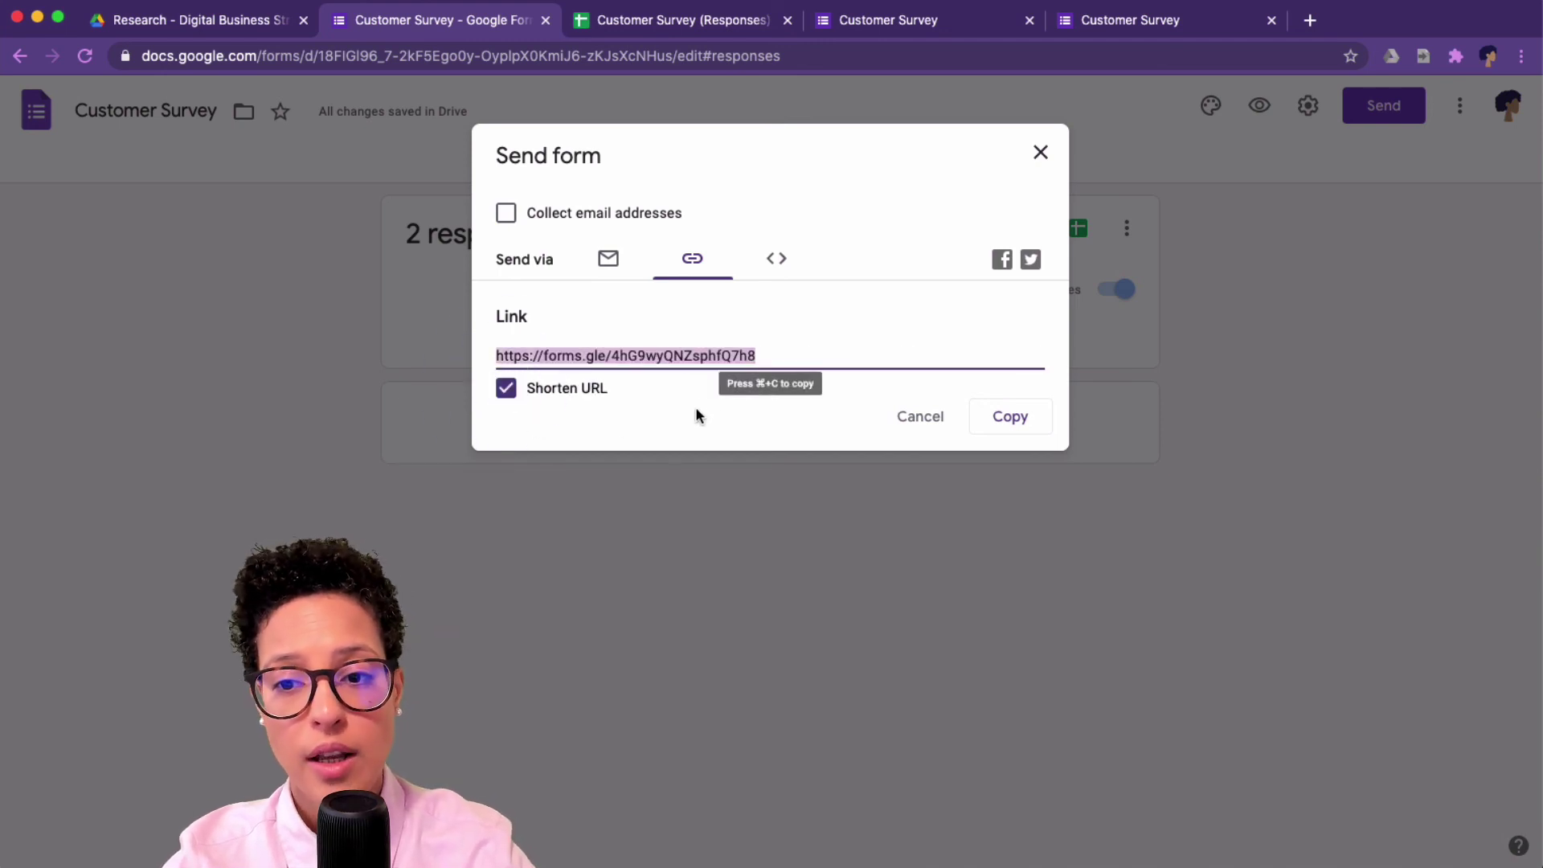
{"action": "left_click", "coordinate": [776, 258]}
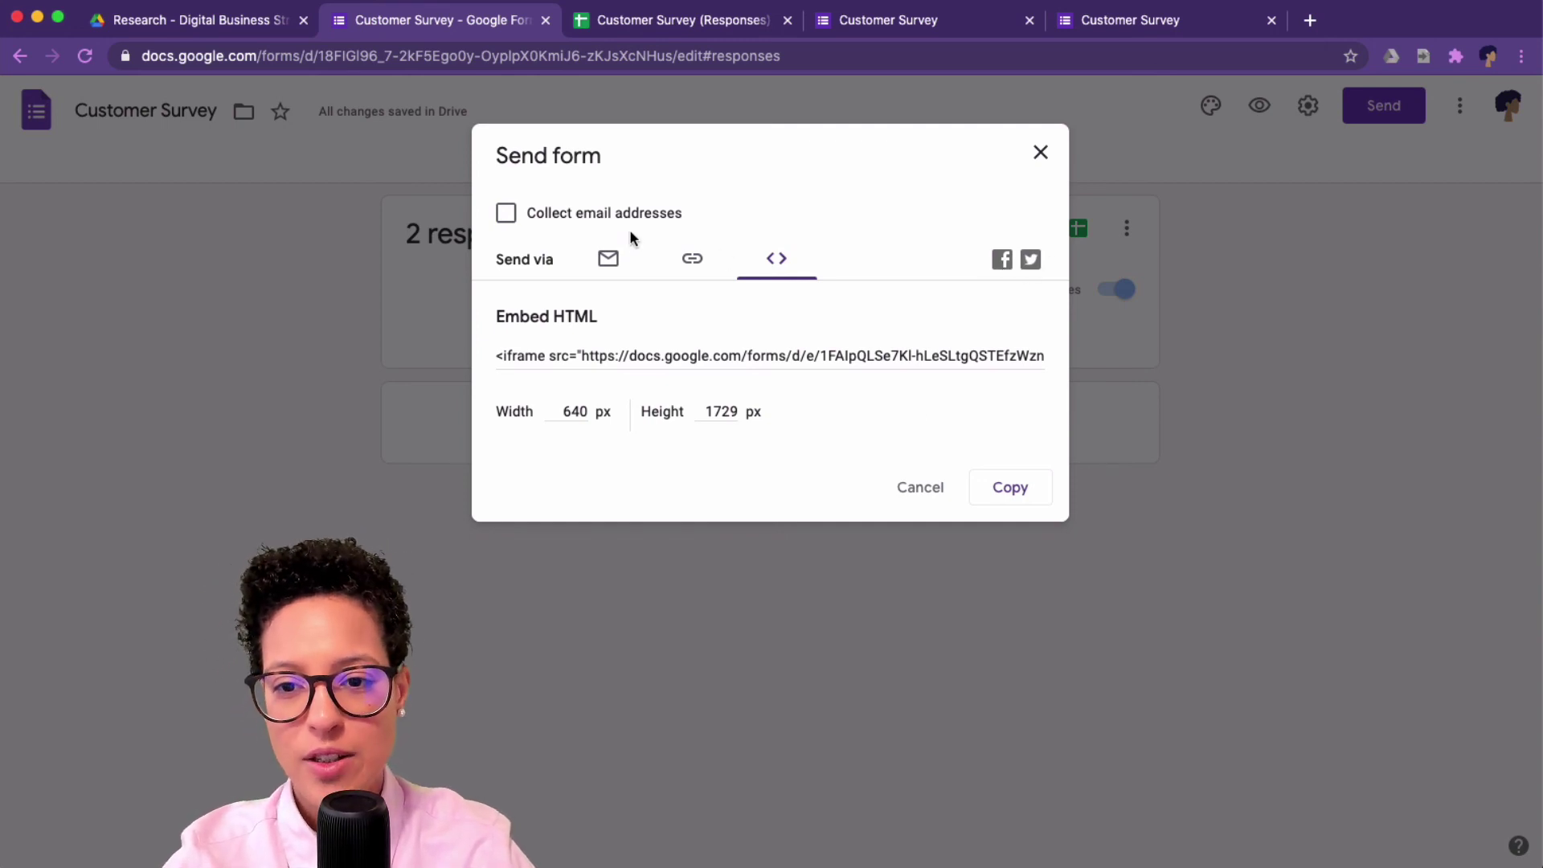
- Switch the Send form dialog back to the email invitation with subject Customer Survey
{"action": "left_click", "coordinate": [609, 258]}
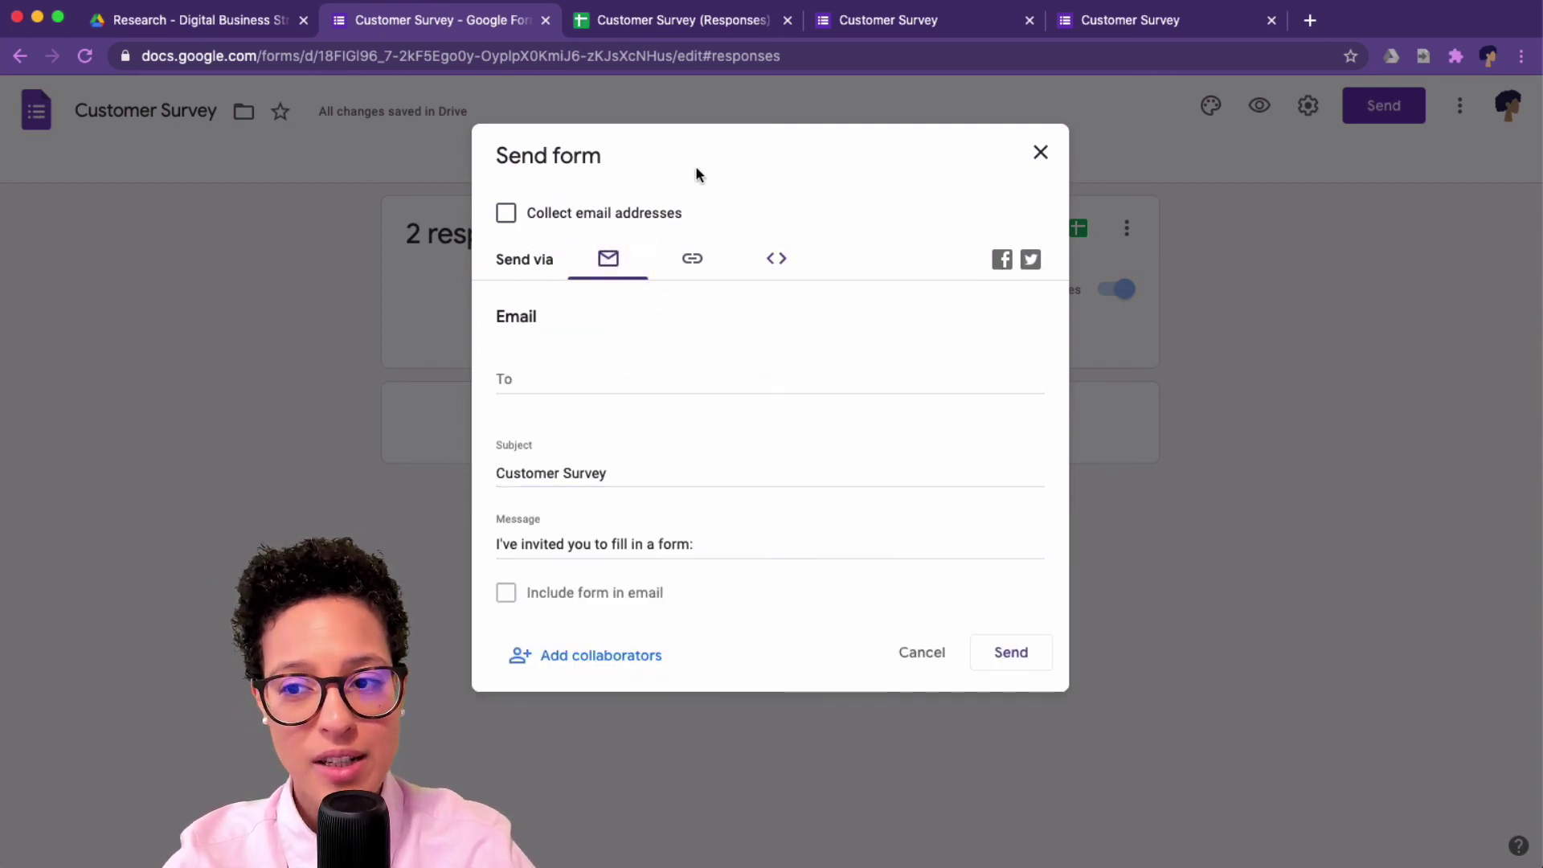